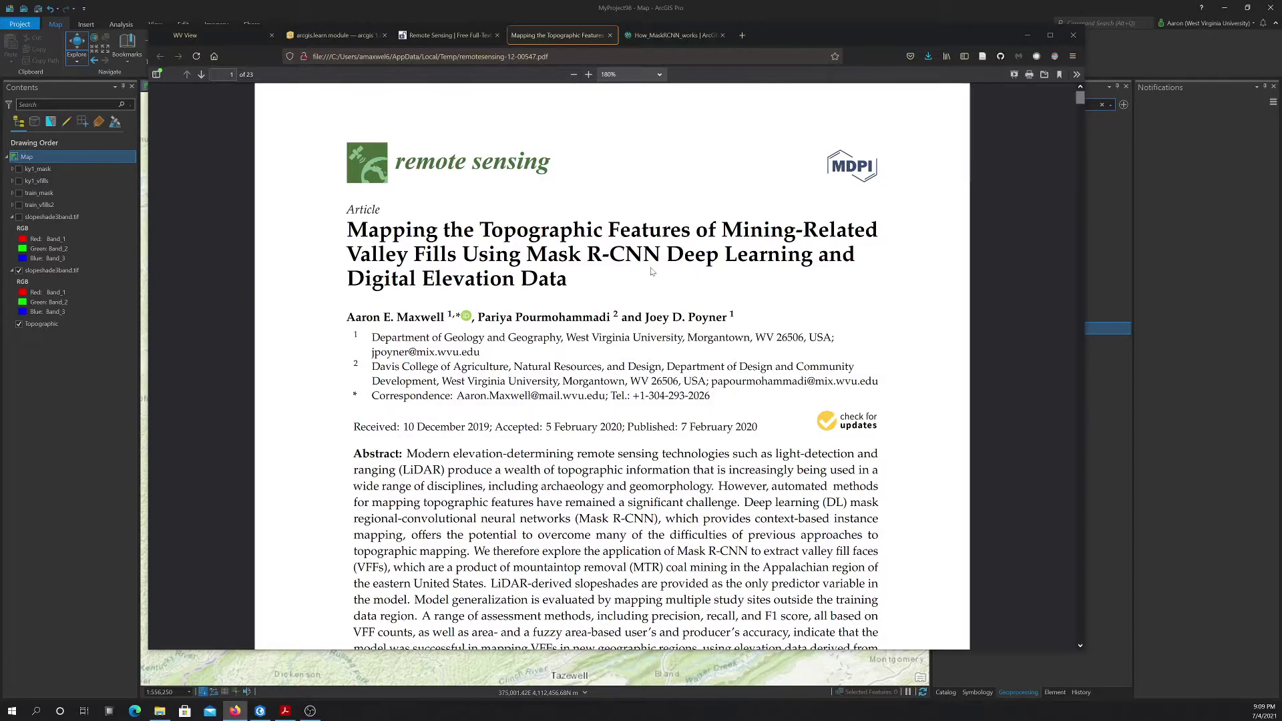
- Read through the Mask R-CNN valley fill paper as far as Figure 1, the example valley fill faces on page 6
{"action": "scroll", "coordinate": [684, 282], "scroll_direction": "down", "scroll_amount": 10}
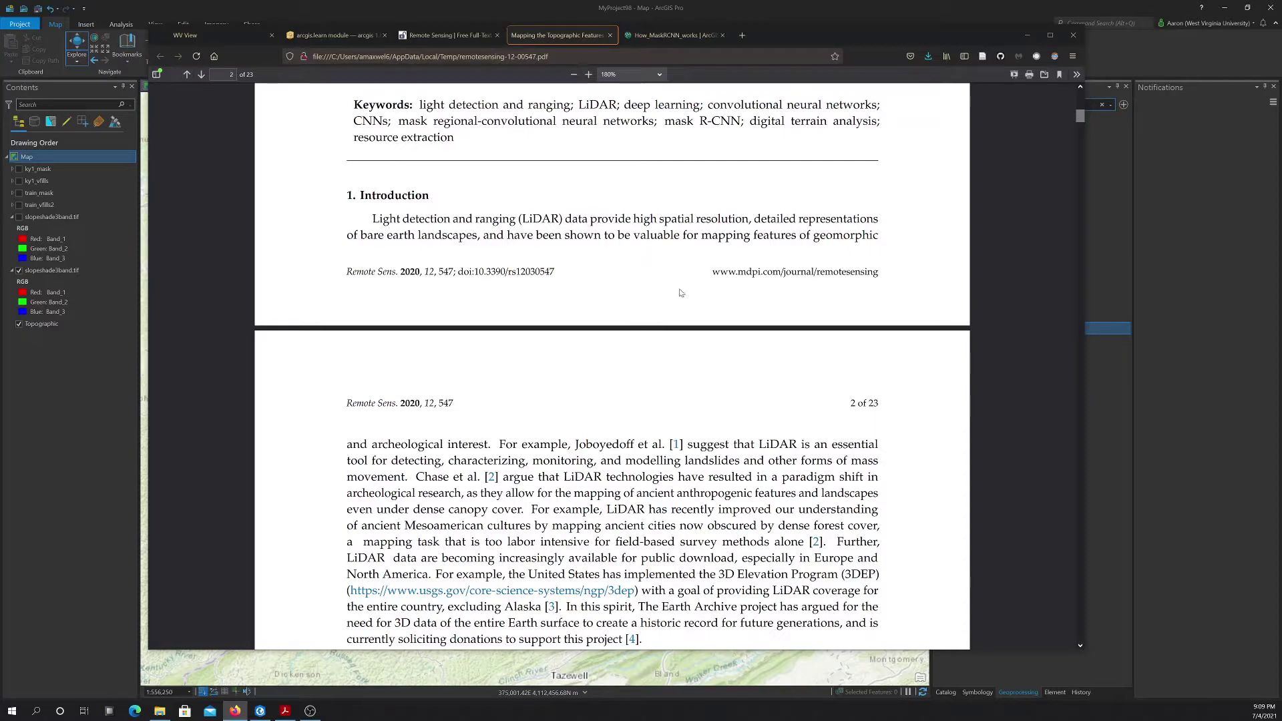
{"action": "scroll", "coordinate": [680, 295], "scroll_direction": "up", "scroll_amount": 6}
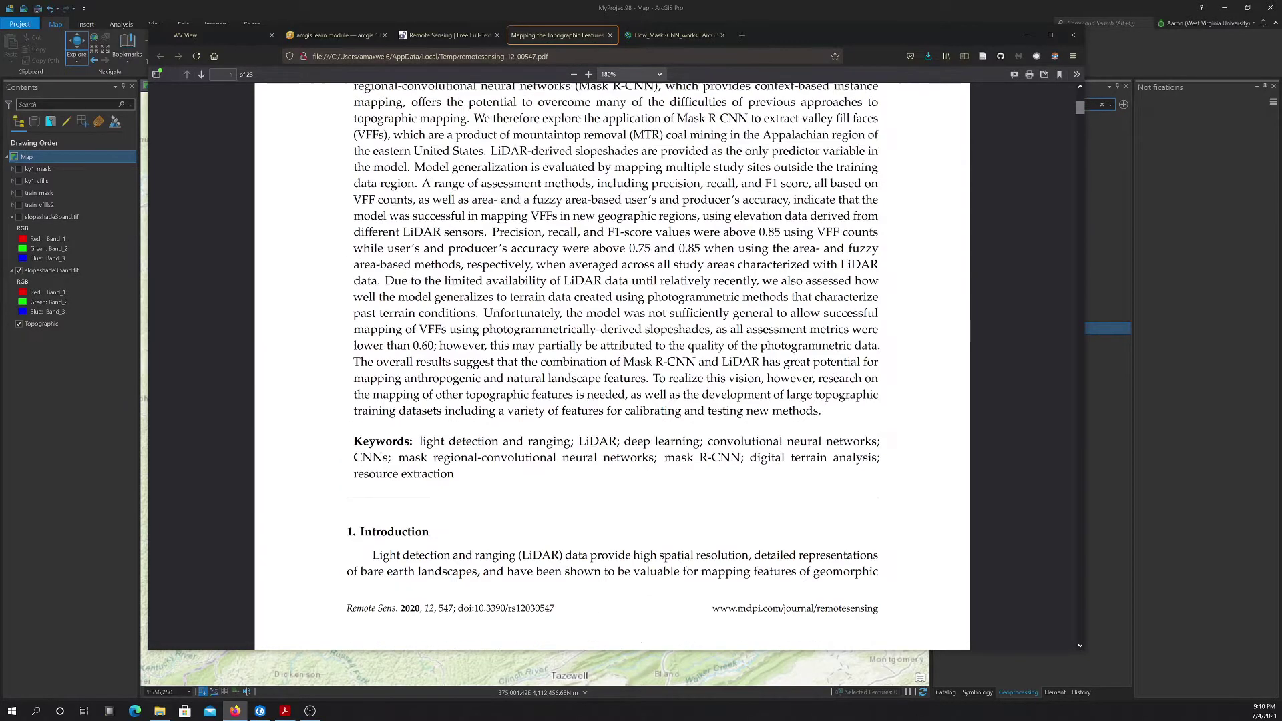
{"action": "scroll", "coordinate": [680, 295], "scroll_direction": "down", "scroll_amount": 5}
{"action": "scroll", "coordinate": [613, 366], "scroll_direction": "down", "scroll_amount": 10}
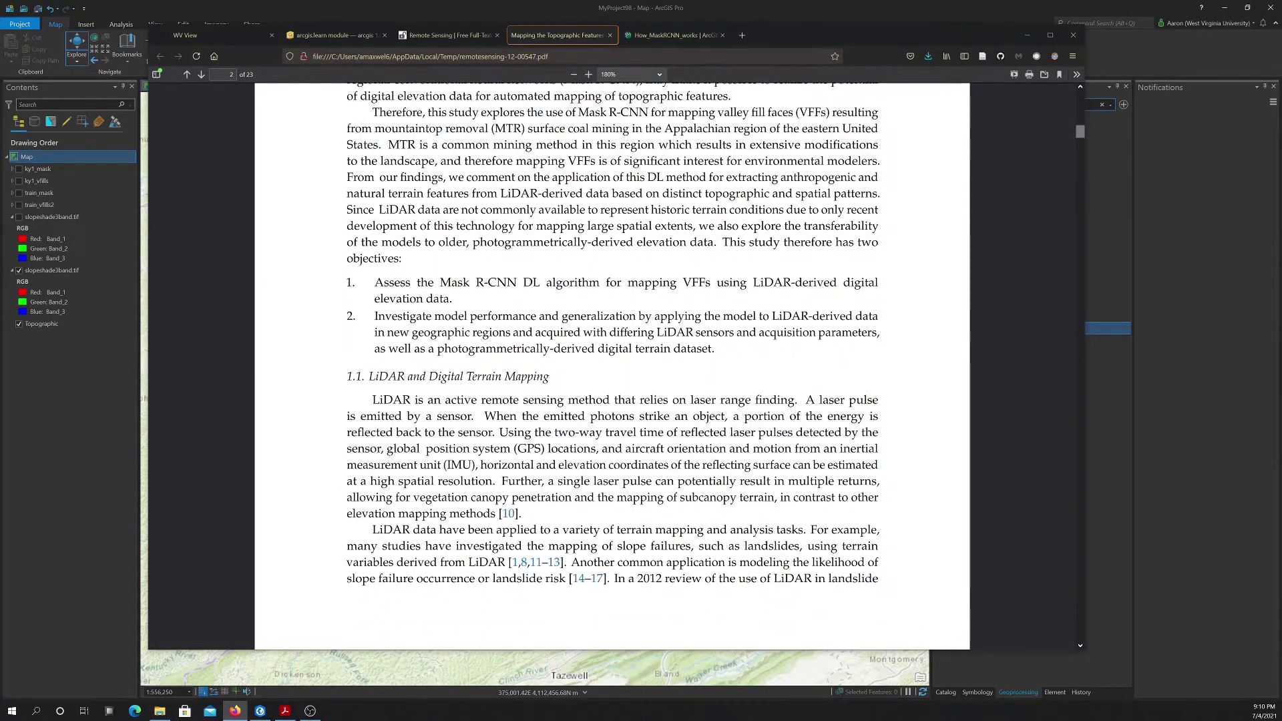
{"action": "scroll", "coordinate": [644, 288], "scroll_direction": "down", "scroll_amount": 15}
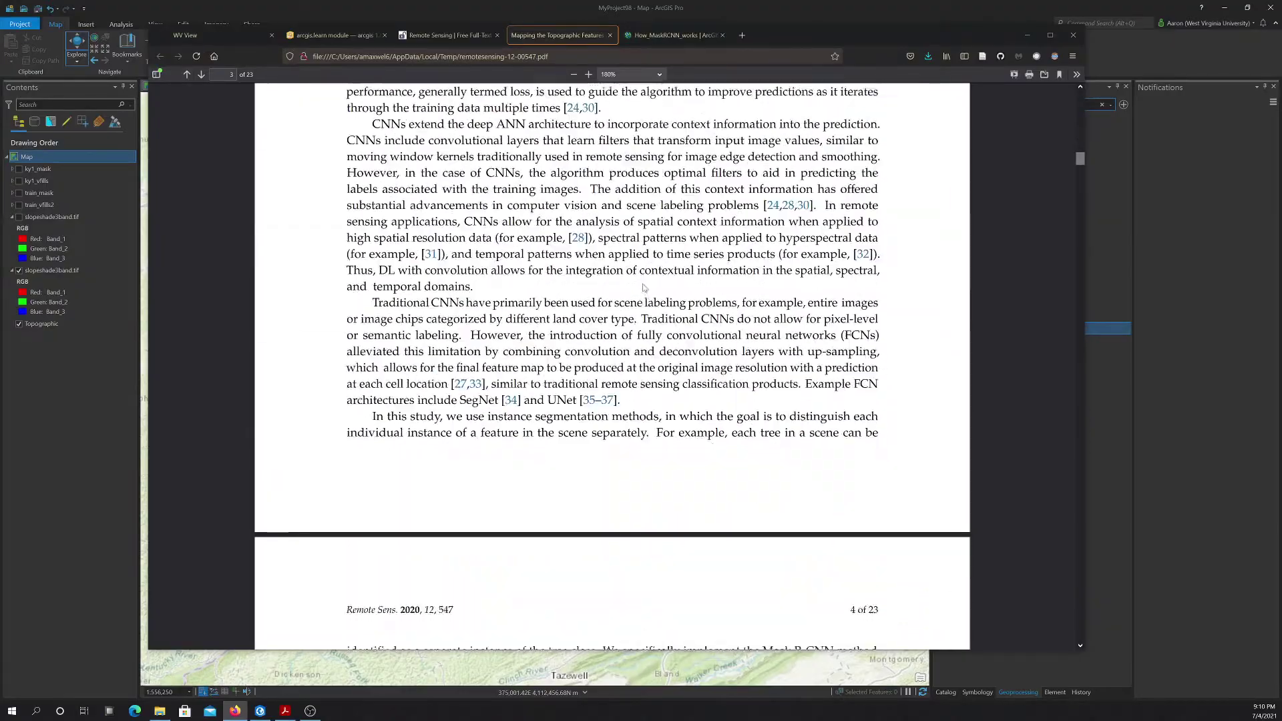
{"action": "scroll", "coordinate": [645, 289], "scroll_direction": "down", "scroll_amount": 15}
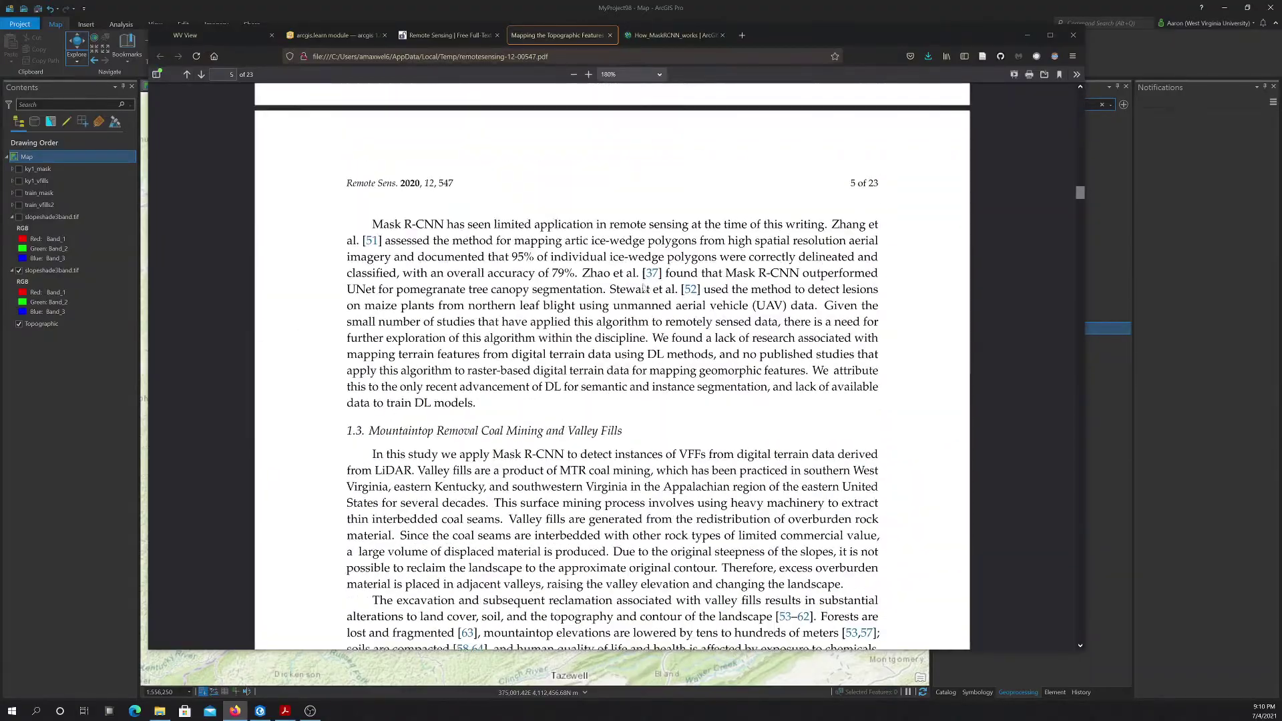
{"action": "scroll", "coordinate": [578, 383], "scroll_direction": "down", "scroll_amount": 12}
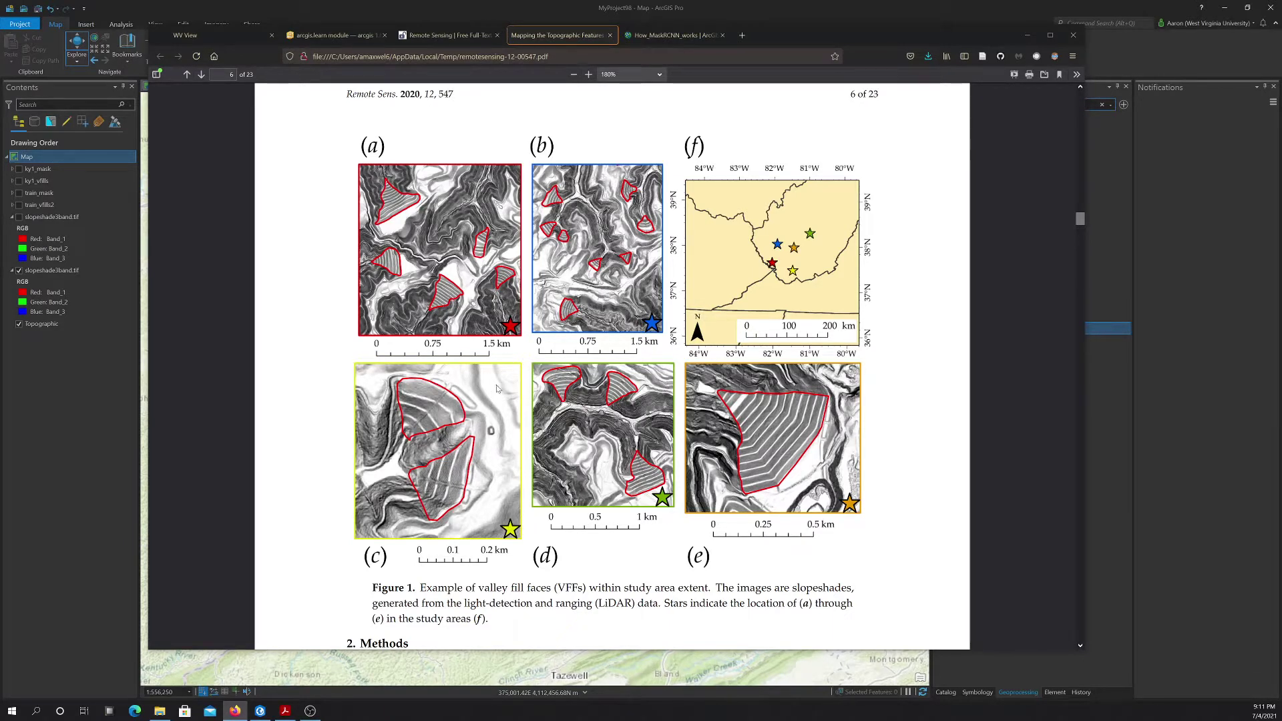
{"action": "scroll", "coordinate": [993, 371], "scroll_direction": "up", "scroll_amount": 1}
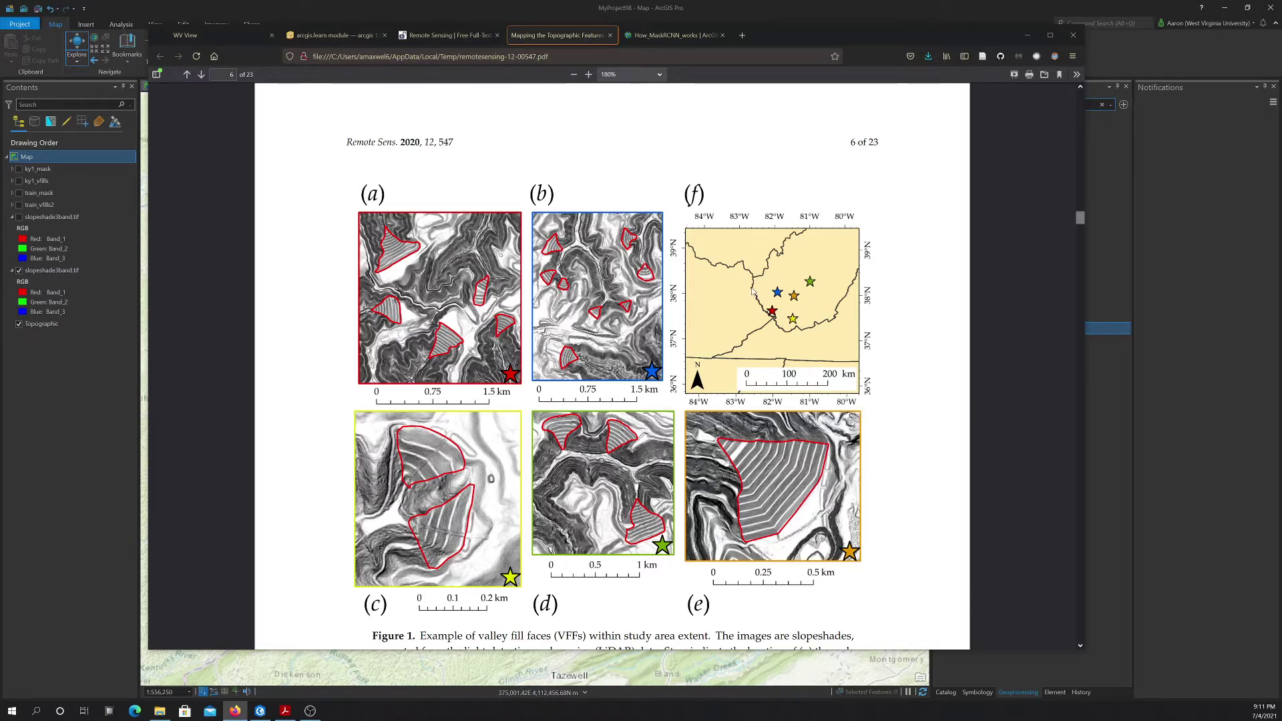
- Switch to ArcGIS Pro and examine the terraced valley fill faces on the slopeshade raster at close range
{"action": "left_click", "coordinate": [1027, 34]}
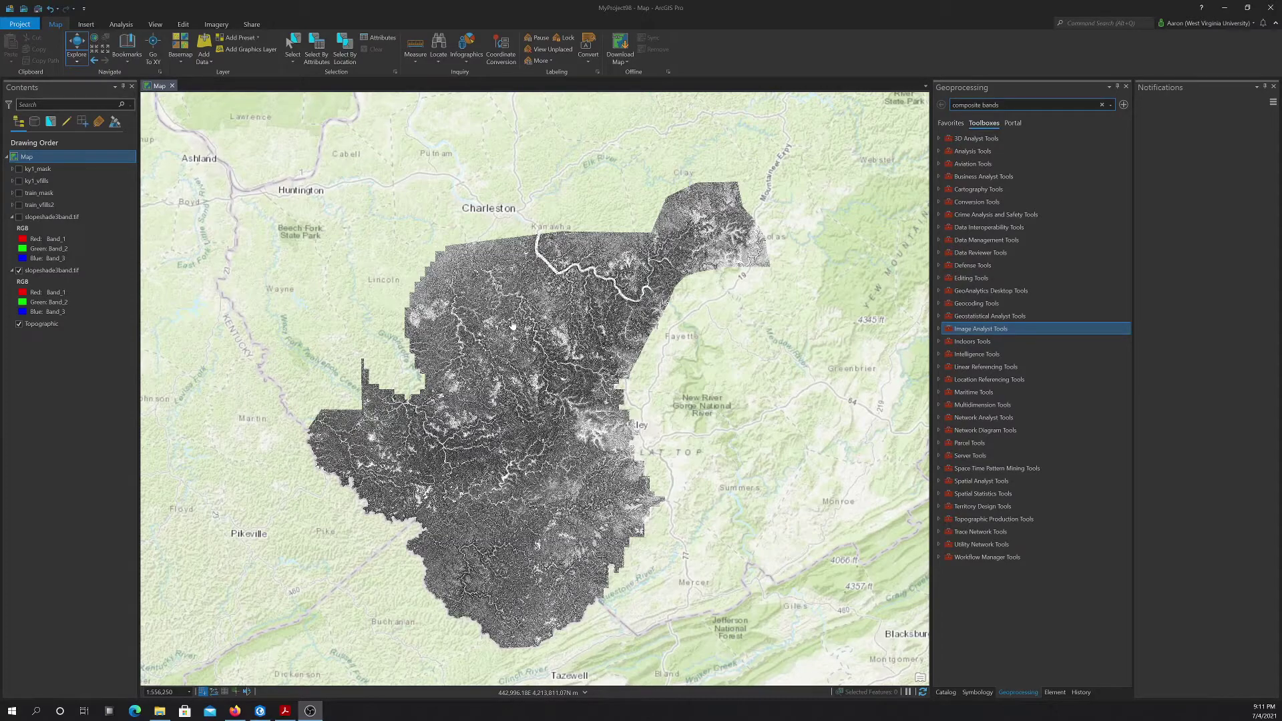
{"action": "scroll", "coordinate": [433, 336], "scroll_direction": "up", "scroll_amount": 3}
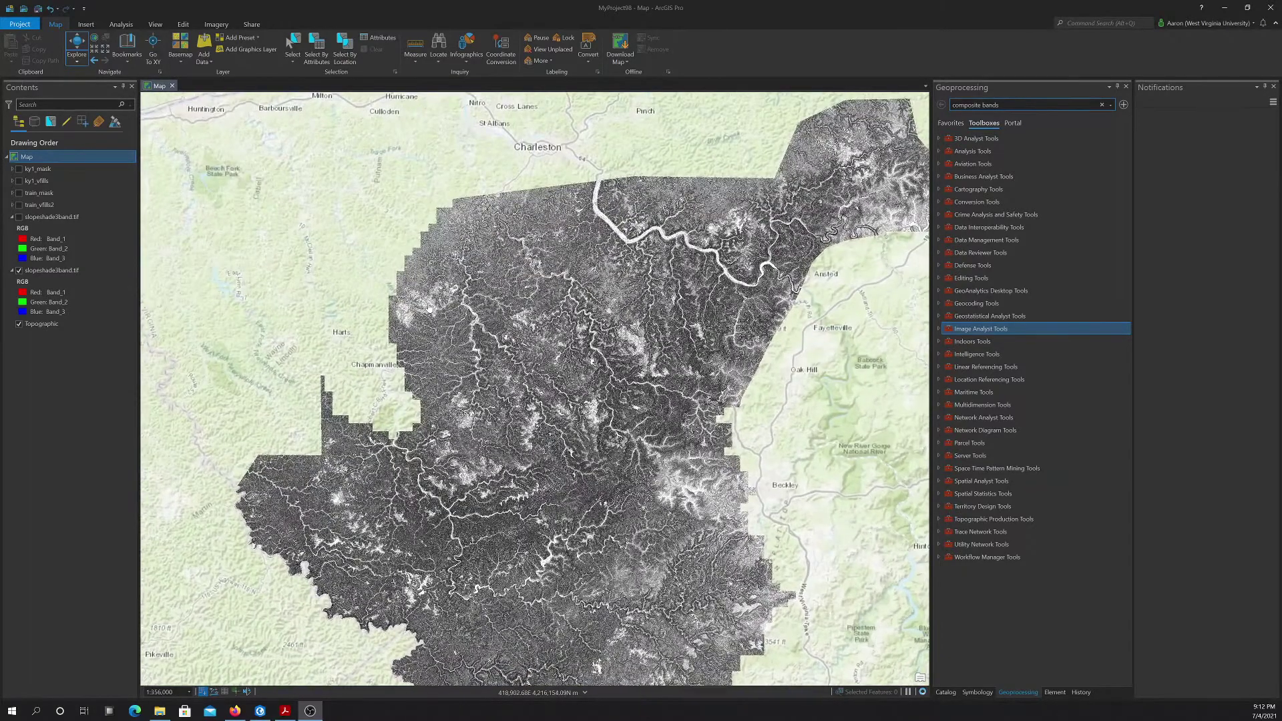
{"action": "scroll", "coordinate": [430, 307], "scroll_direction": "up", "scroll_amount": 10}
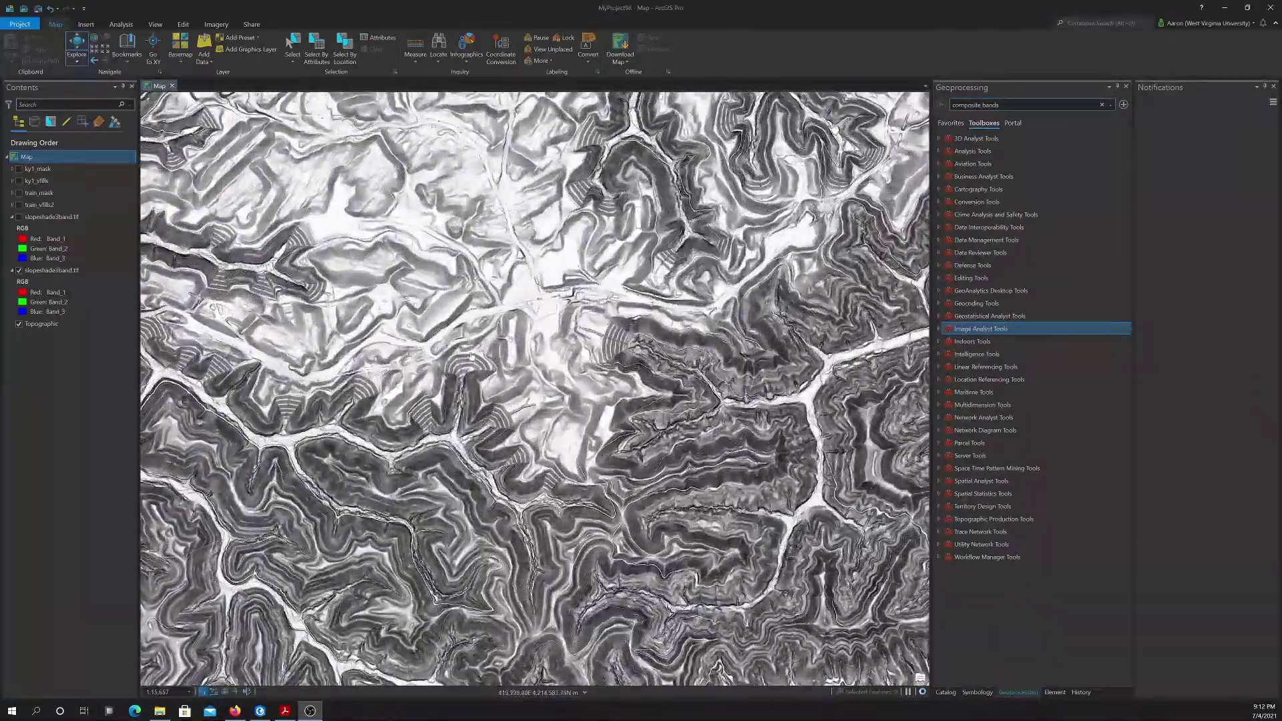
{"action": "scroll", "coordinate": [470, 356], "scroll_direction": "up", "scroll_amount": 3}
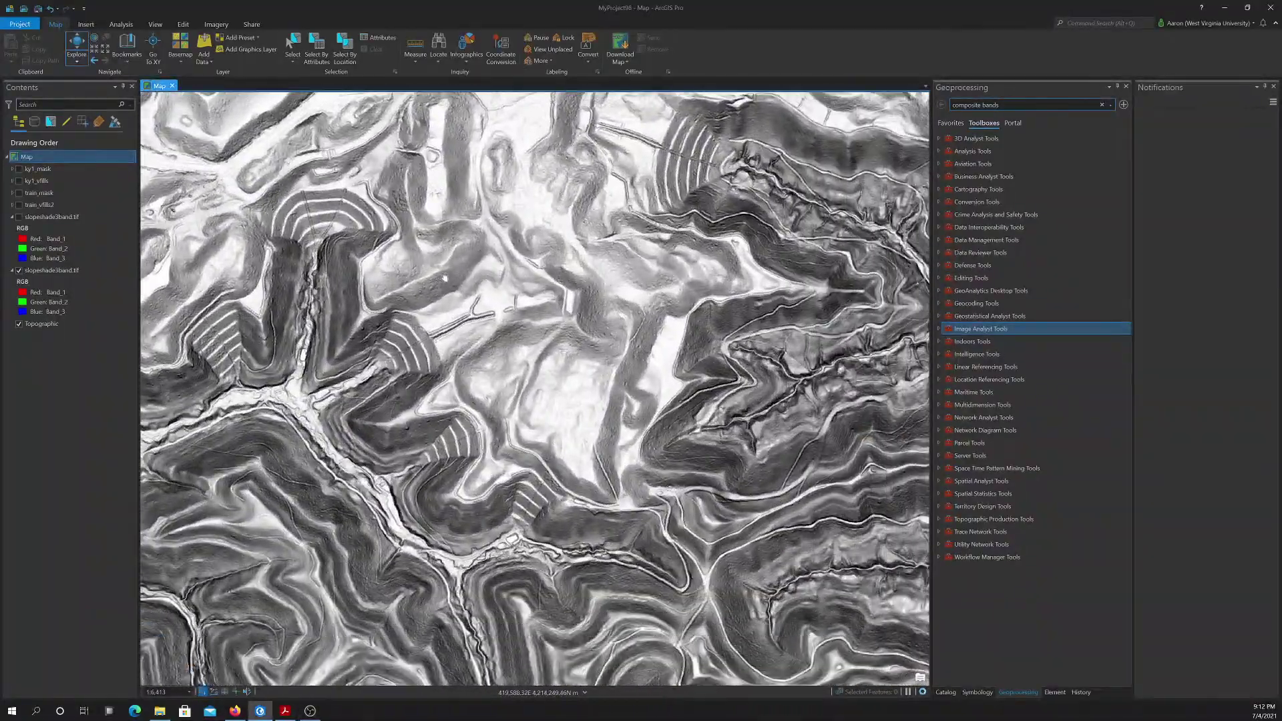
{"action": "left_click_drag", "start_coordinate": [444, 277], "coordinate": [509, 278]}
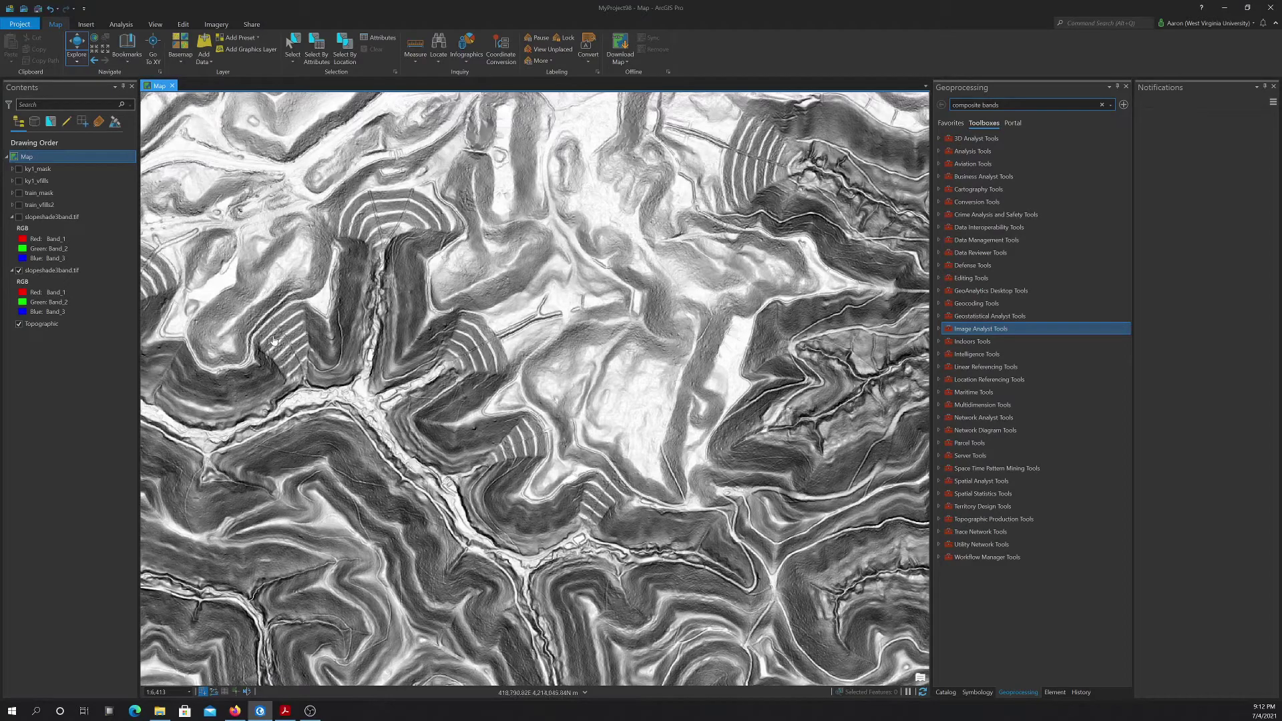
{"action": "scroll", "coordinate": [428, 307], "scroll_direction": "down", "scroll_amount": 2}
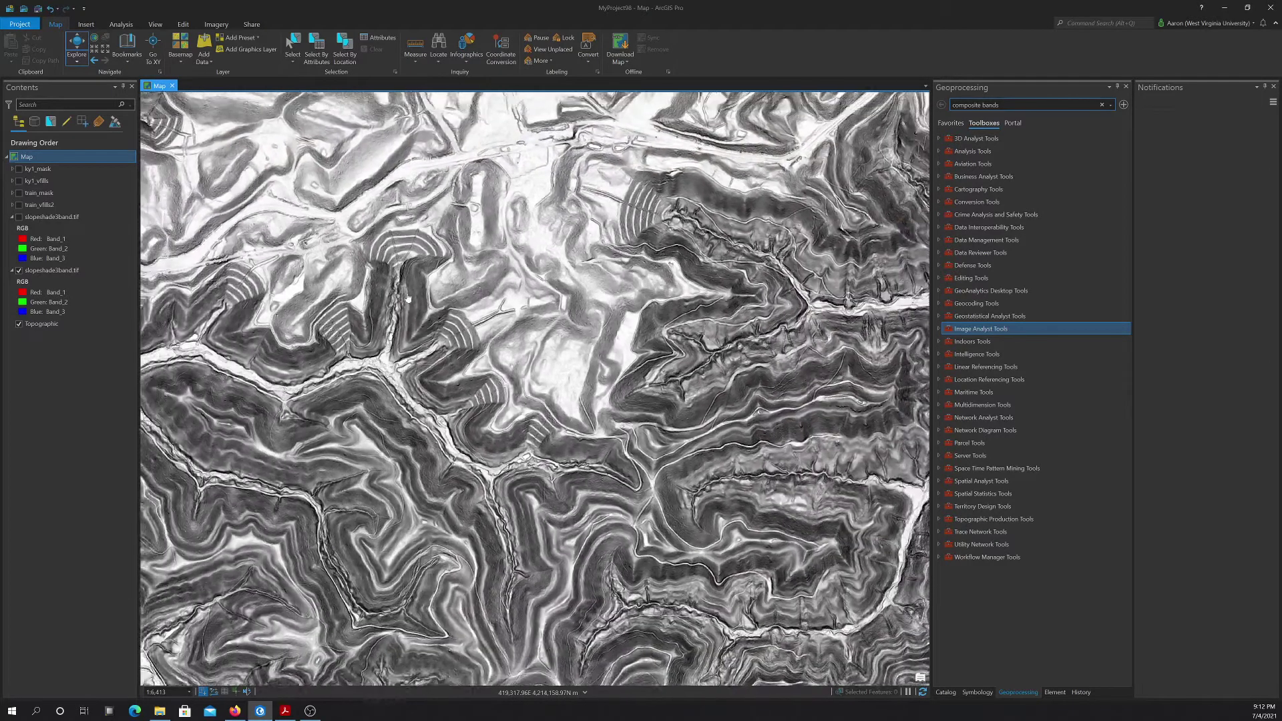
{"action": "scroll", "coordinate": [400, 292], "scroll_direction": "down", "scroll_amount": 2}
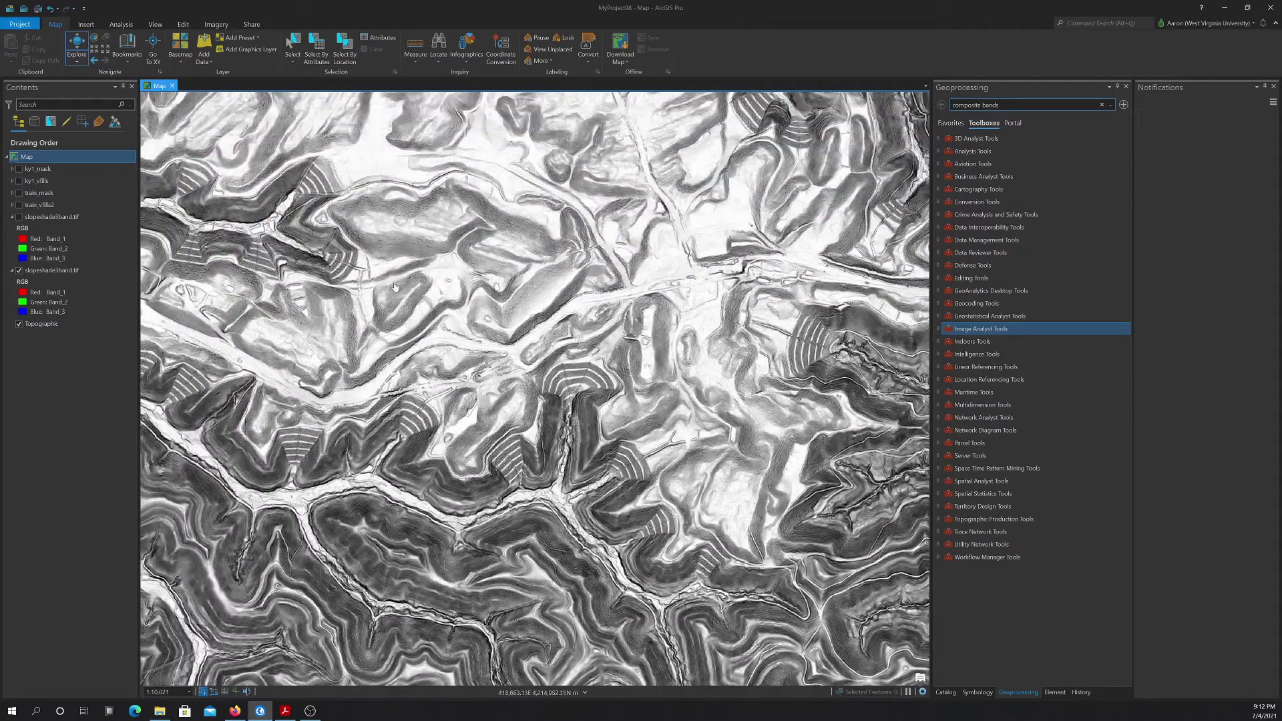
{"action": "left_click_drag", "start_coordinate": [284, 281], "coordinate": [501, 312]}
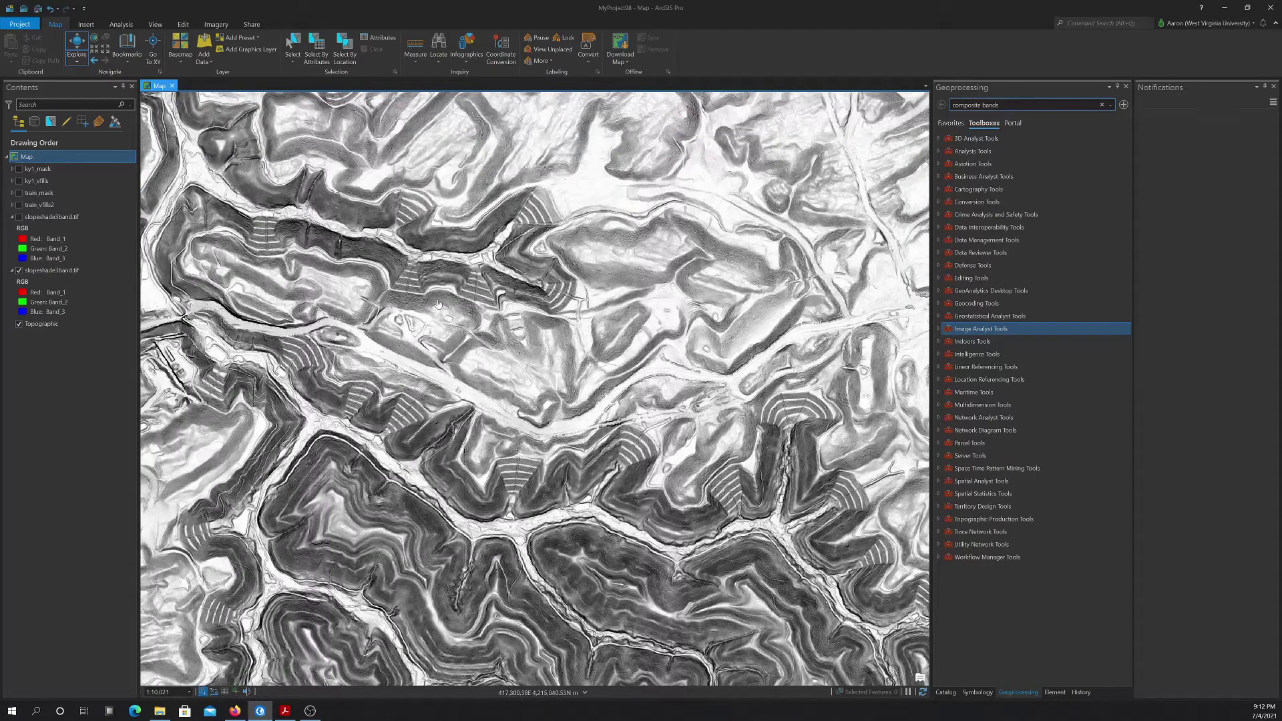
- Inspect more valley fills and the surrounding mined terrain across the slopeshade, from close-up to regional extent
{"action": "scroll", "coordinate": [439, 304], "scroll_direction": "down", "scroll_amount": 2}
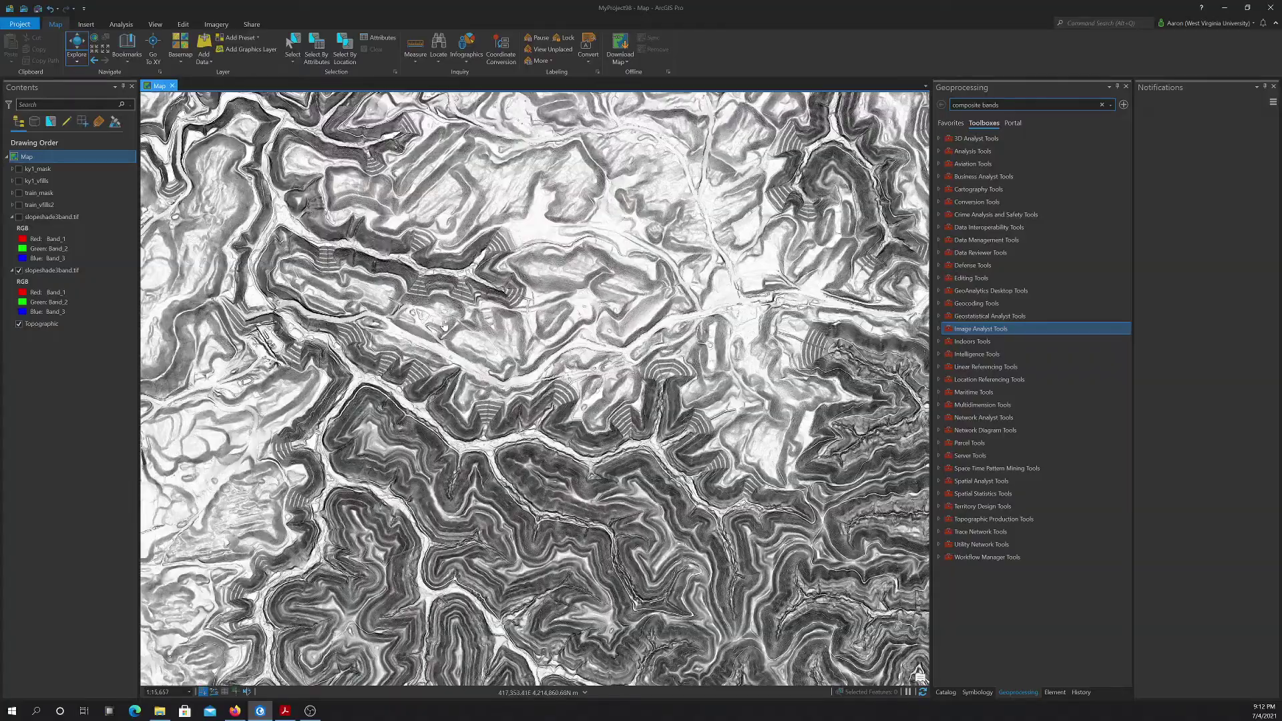
{"action": "scroll", "coordinate": [554, 314], "scroll_direction": "down", "scroll_amount": 3}
{"action": "scroll", "coordinate": [582, 310], "scroll_direction": "up", "scroll_amount": 3}
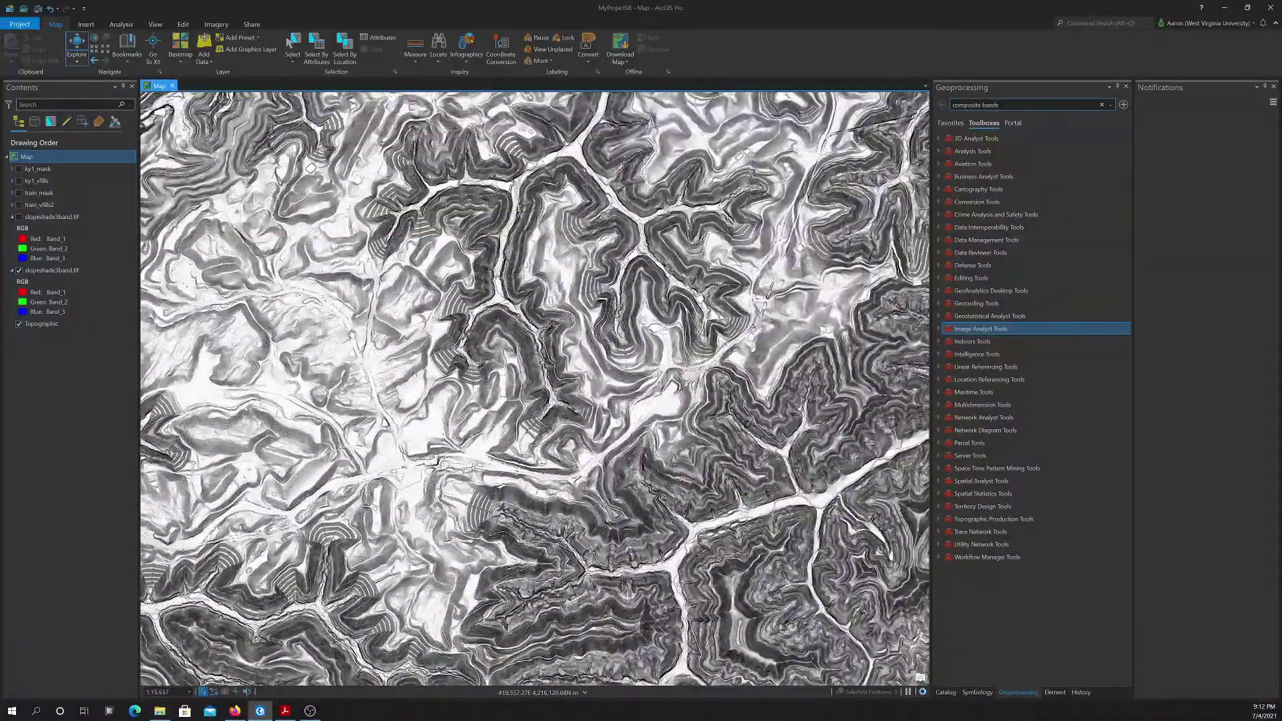
{"action": "left_click_drag", "start_coordinate": [352, 334], "coordinate": [327, 336]}
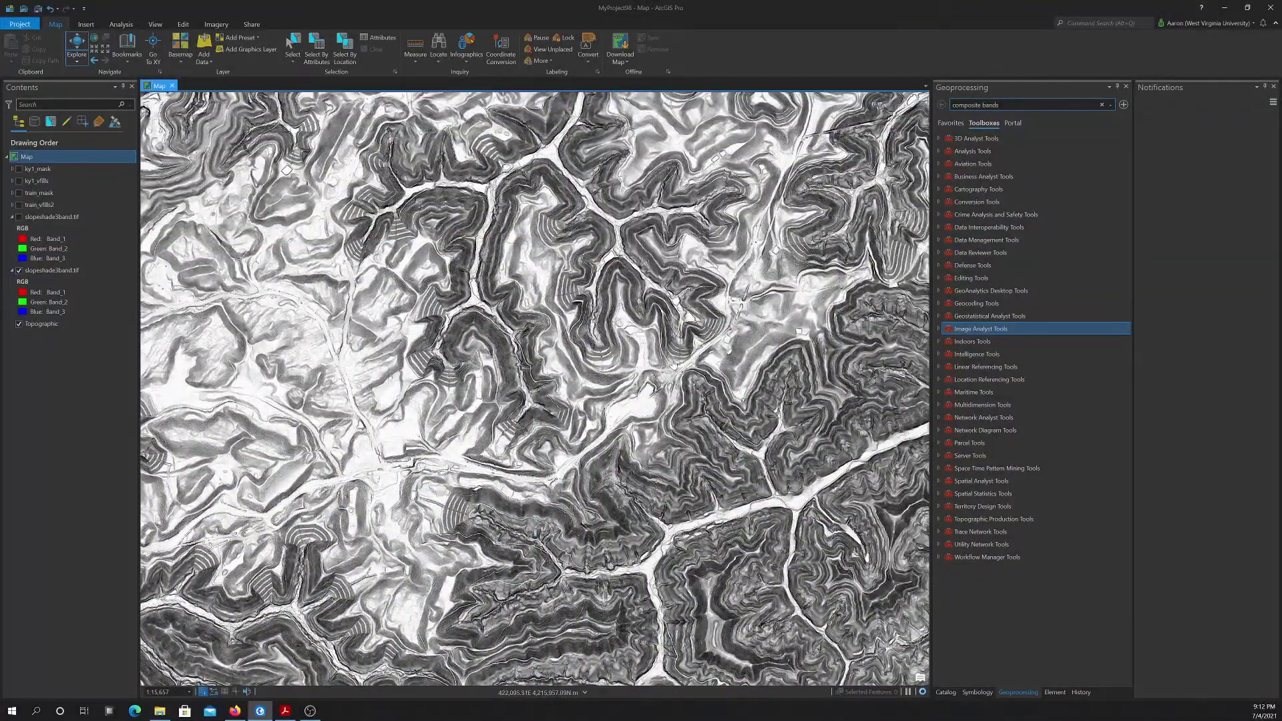
{"action": "left_click_drag", "start_coordinate": [674, 365], "coordinate": [461, 258]}
{"action": "left_click_drag", "start_coordinate": [436, 140], "coordinate": [465, 264]}
{"action": "scroll", "coordinate": [467, 262], "scroll_direction": "up", "scroll_amount": 4}
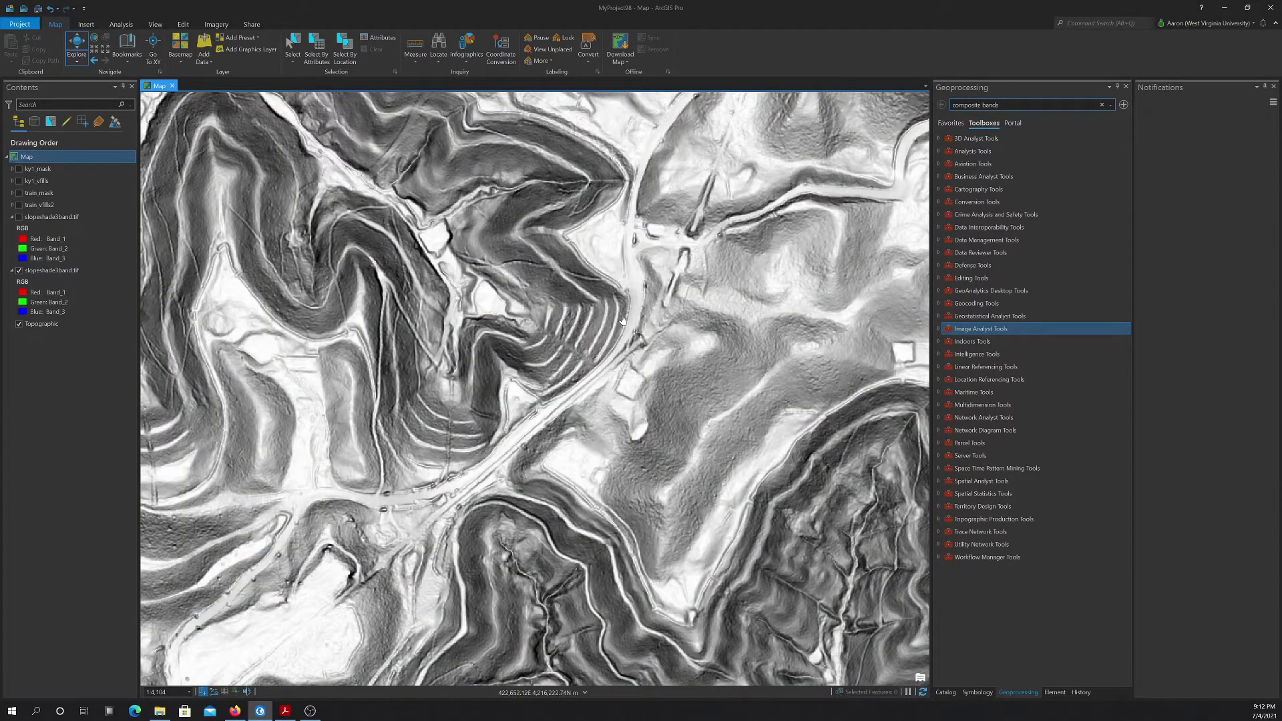
{"action": "scroll", "coordinate": [623, 319], "scroll_direction": "down", "scroll_amount": 3}
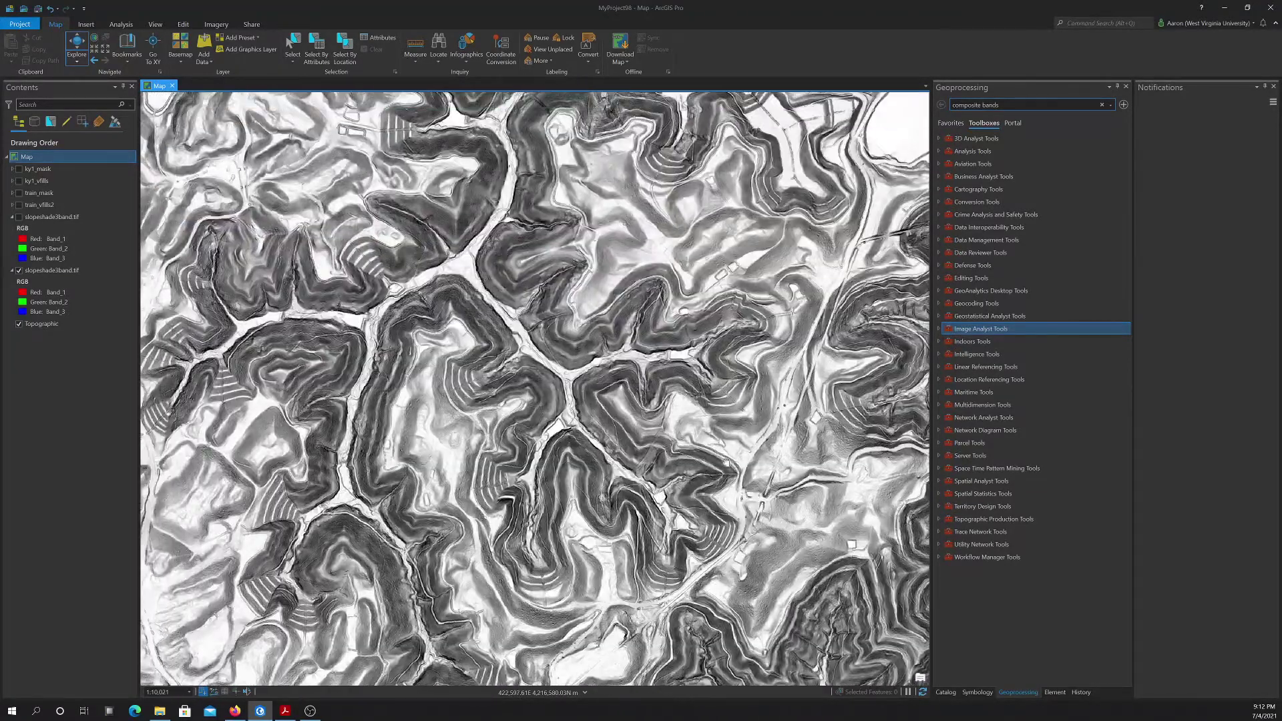
{"action": "left_click_drag", "start_coordinate": [726, 462], "coordinate": [603, 268]}
{"action": "scroll", "coordinate": [603, 268], "scroll_direction": "down", "scroll_amount": 6}
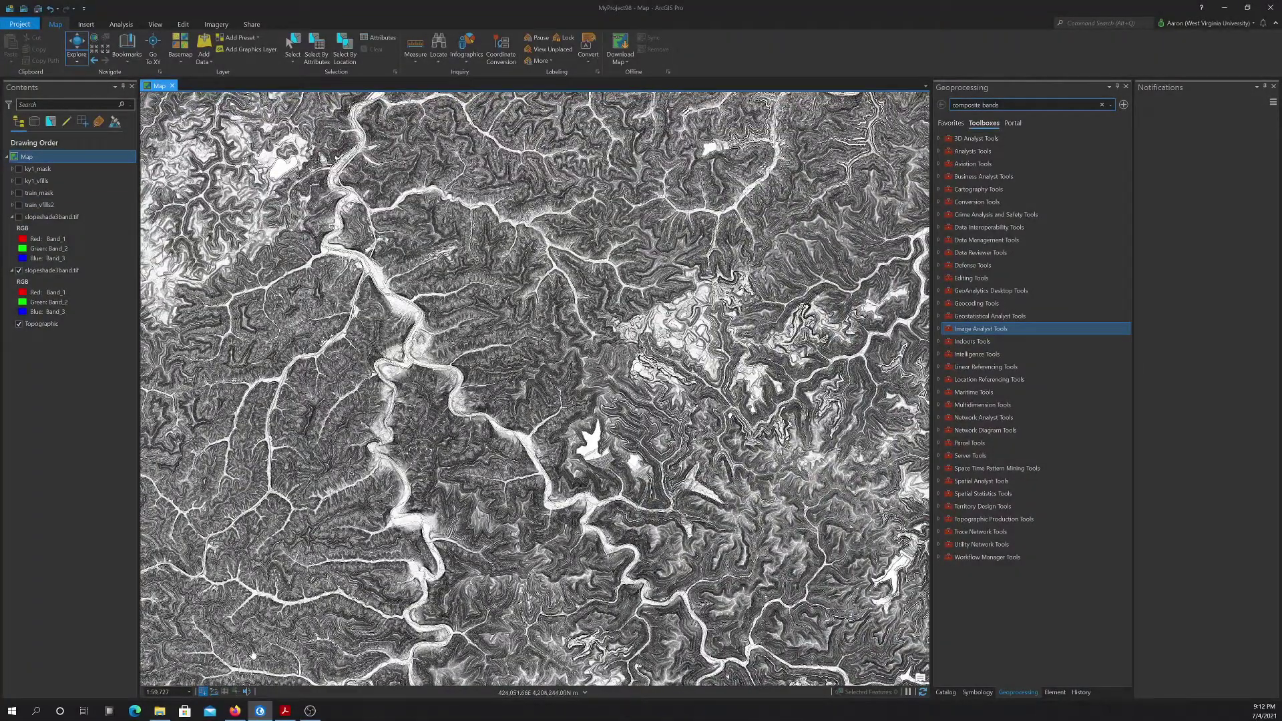
- Switch to the browser and view the vfillDL dataset download on the West Virginia View Research page
{"action": "left_click", "coordinate": [234, 711]}
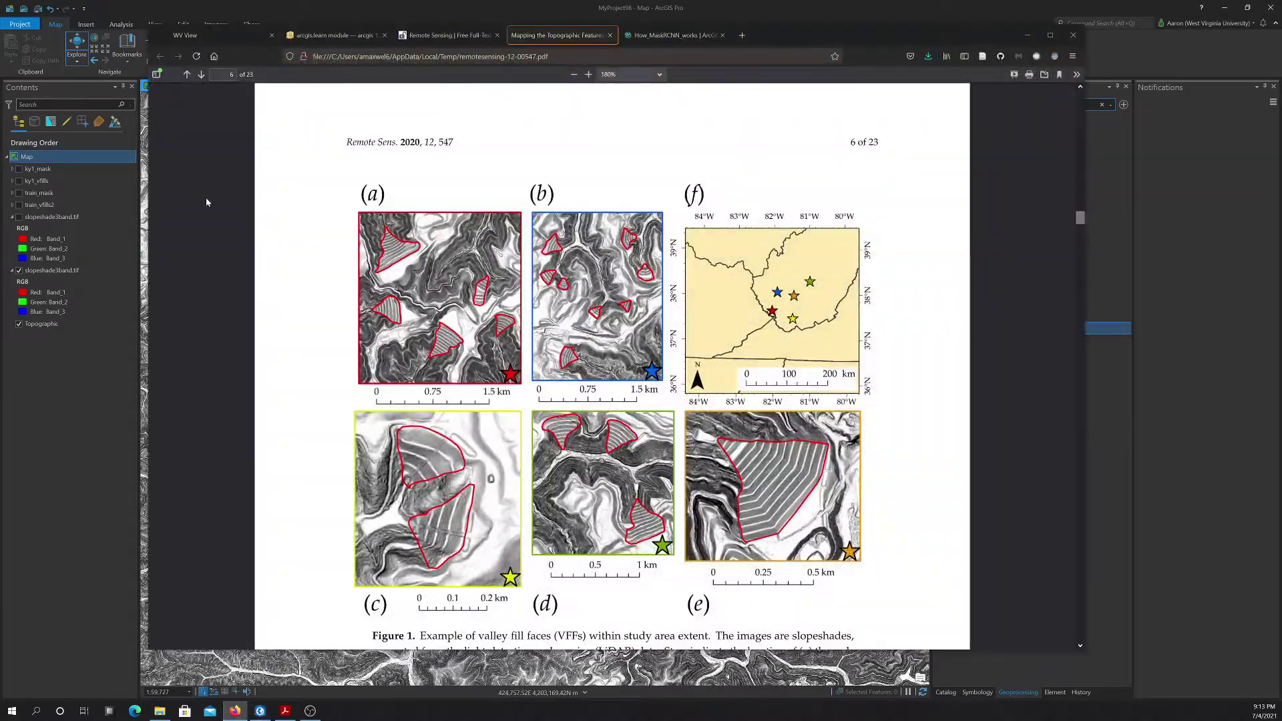
{"action": "left_click", "coordinate": [202, 38]}
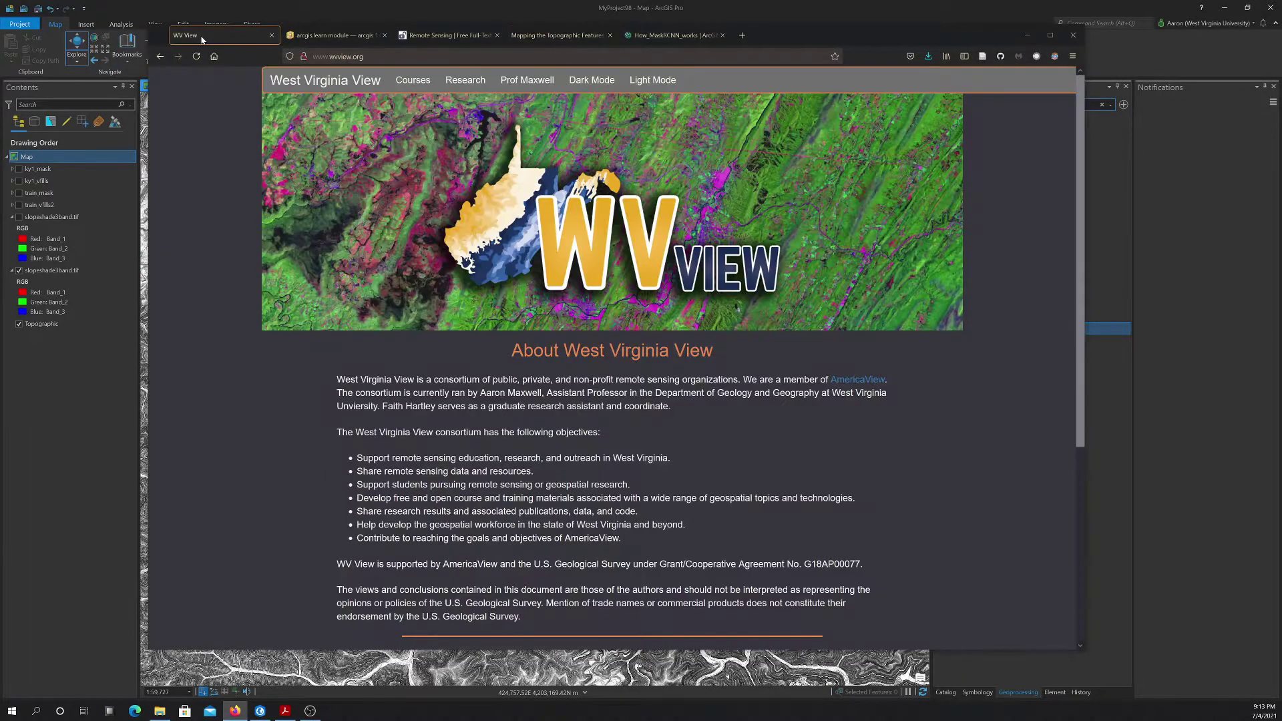
{"action": "scroll", "coordinate": [688, 309], "scroll_direction": "down", "scroll_amount": 3}
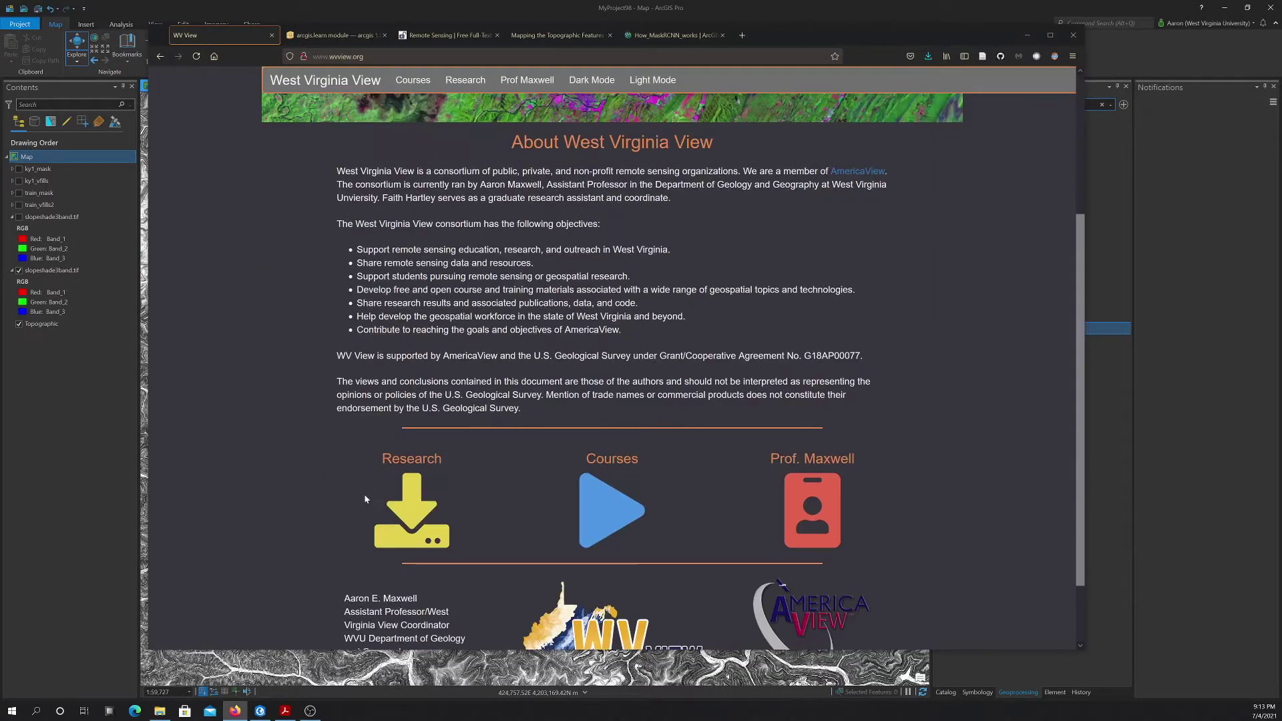
{"action": "left_click", "coordinate": [409, 507]}
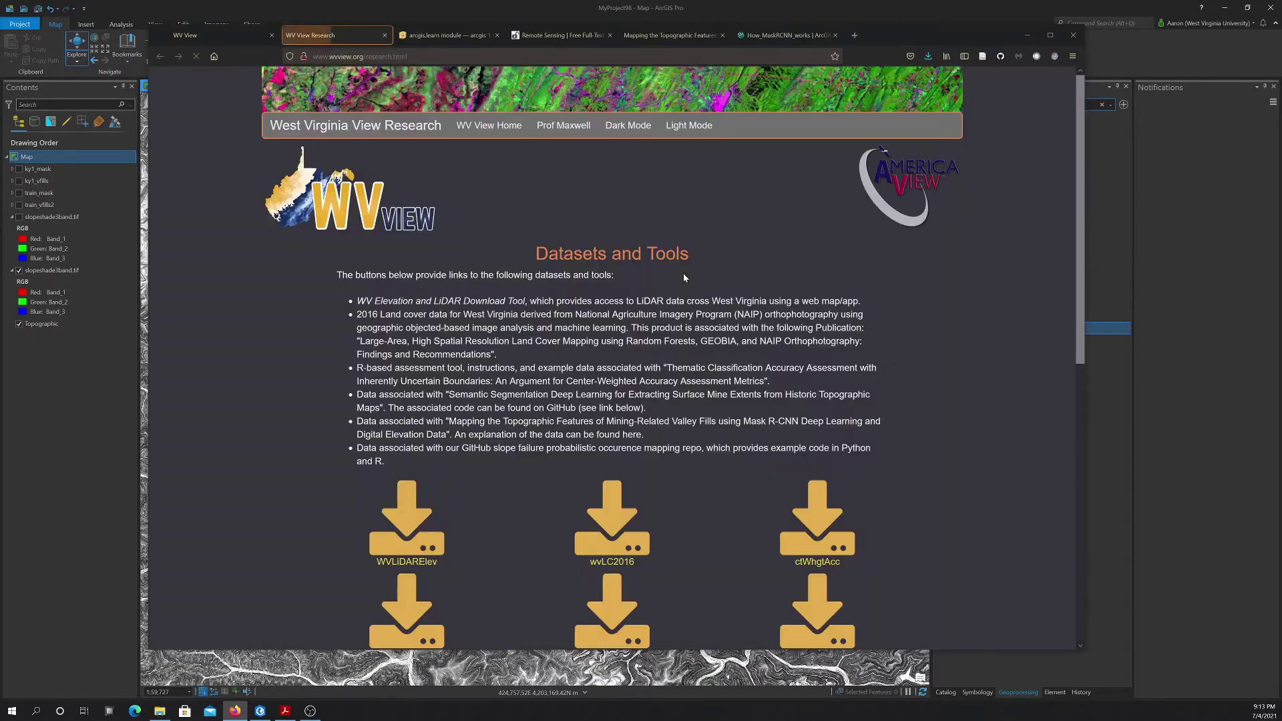
{"action": "scroll", "coordinate": [559, 223], "scroll_direction": "down", "scroll_amount": 5}
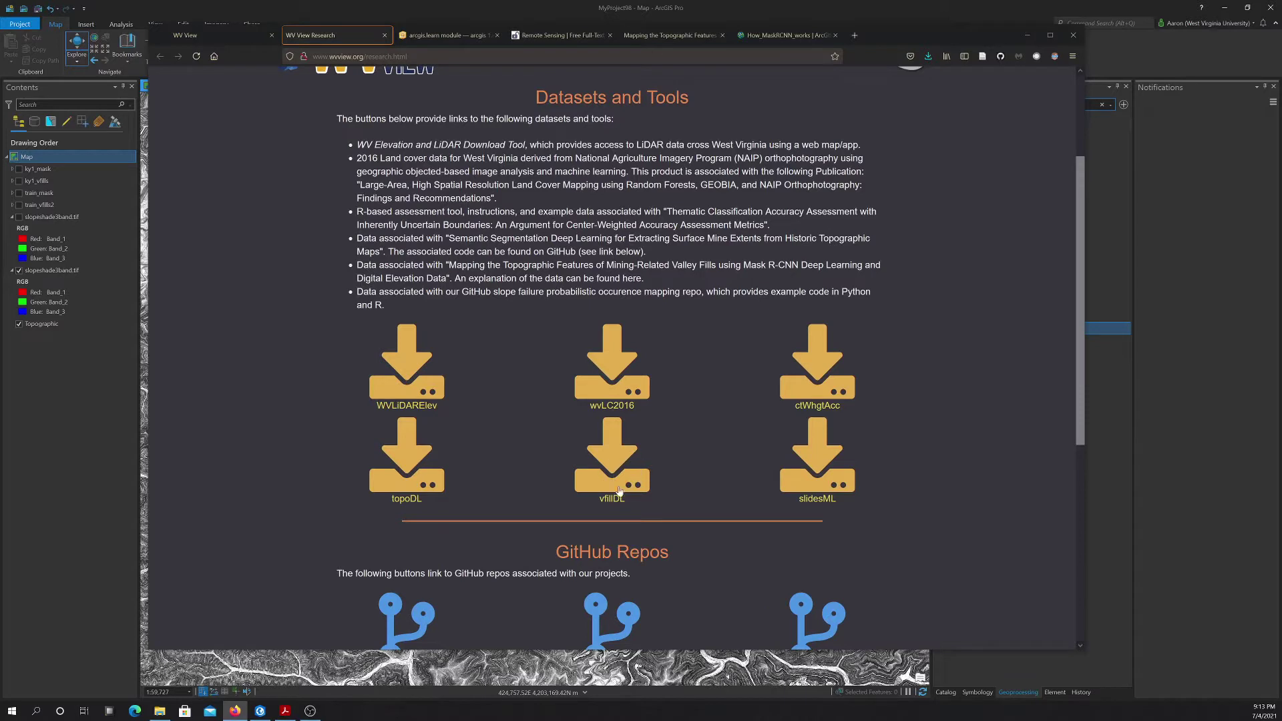
{"action": "left_click", "coordinate": [1029, 39]}
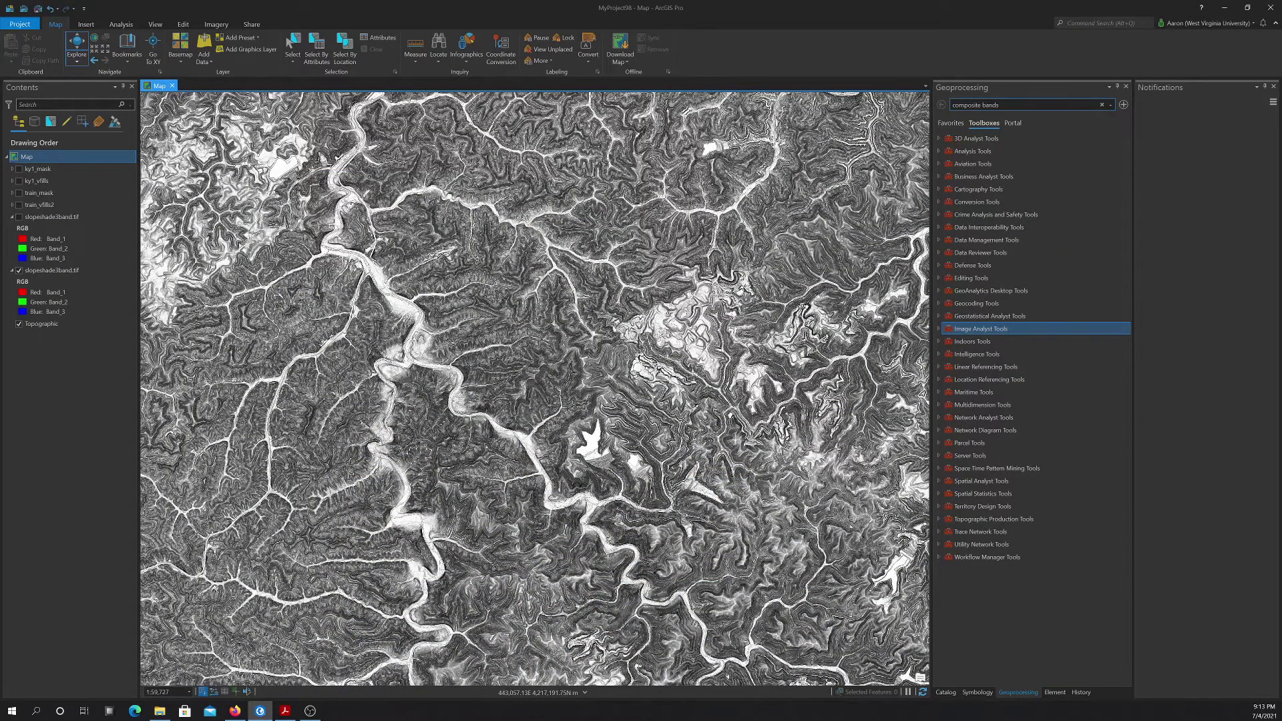
- Switch to File Explorer and look over the files in the training folder of vfill_data, returning to the parent folder
{"action": "left_click", "coordinate": [160, 711]}
{"action": "left_click_drag", "start_coordinate": [488, 81], "coordinate": [373, 41]}
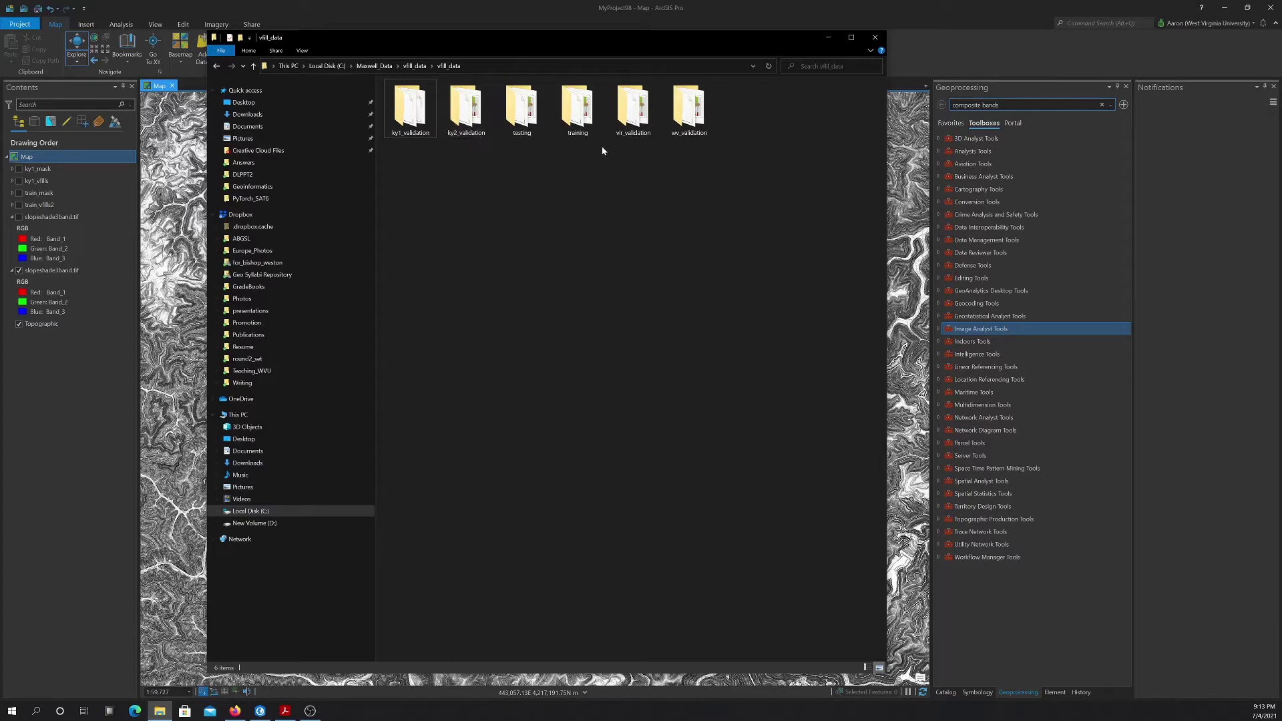
{"action": "double_click", "coordinate": [578, 110]}
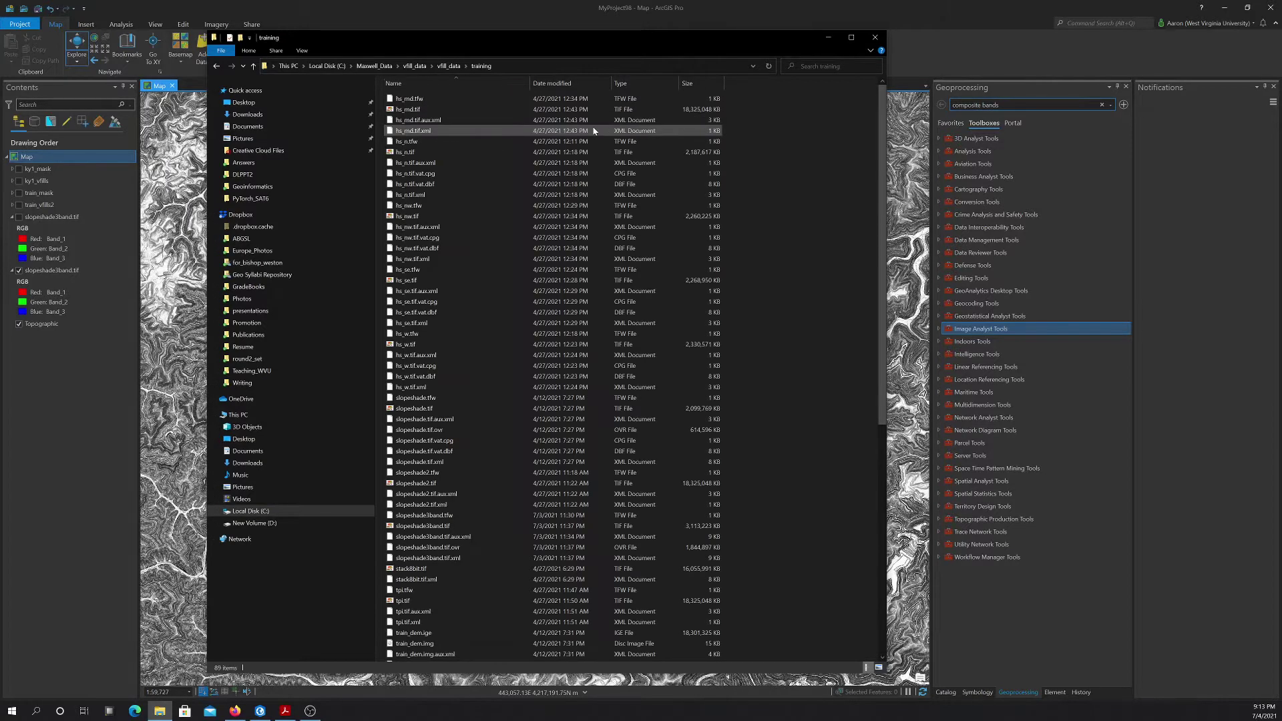
{"action": "left_click", "coordinate": [217, 66]}
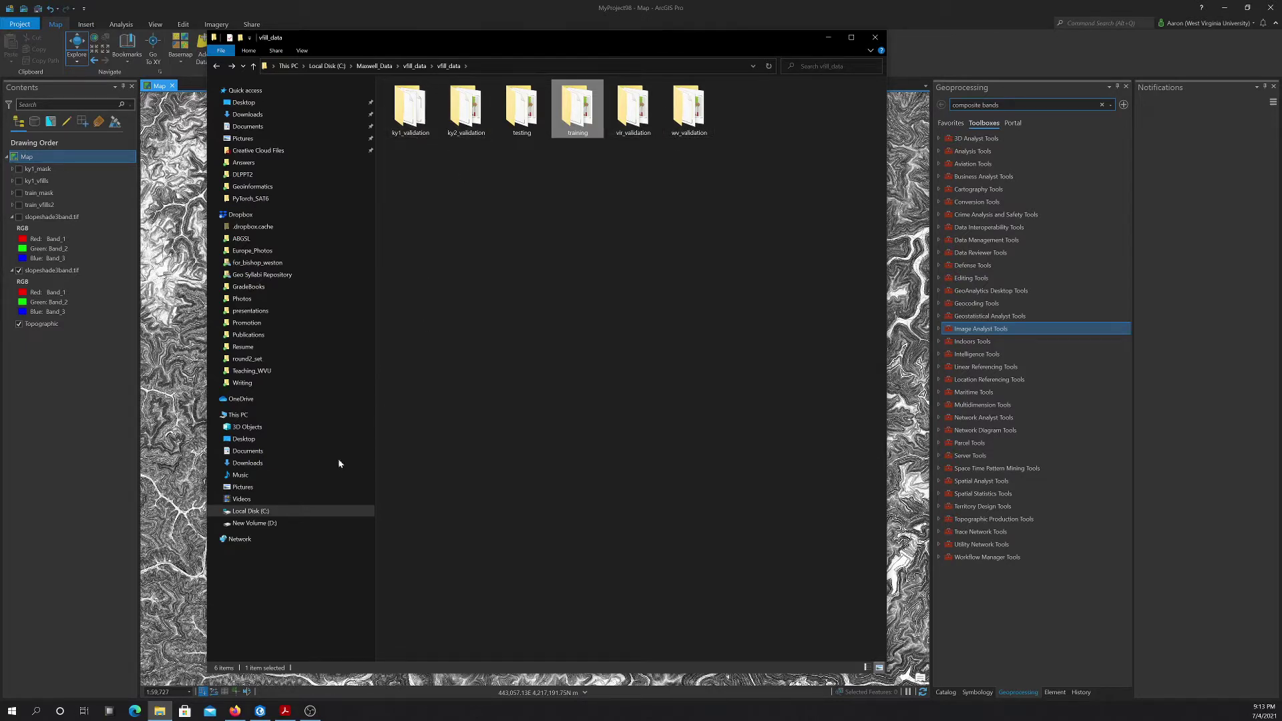
- Return to the paper in the browser and examine the study area map in Figure 2 and the study area descriptions in Table 1
{"action": "left_click", "coordinate": [234, 711]}
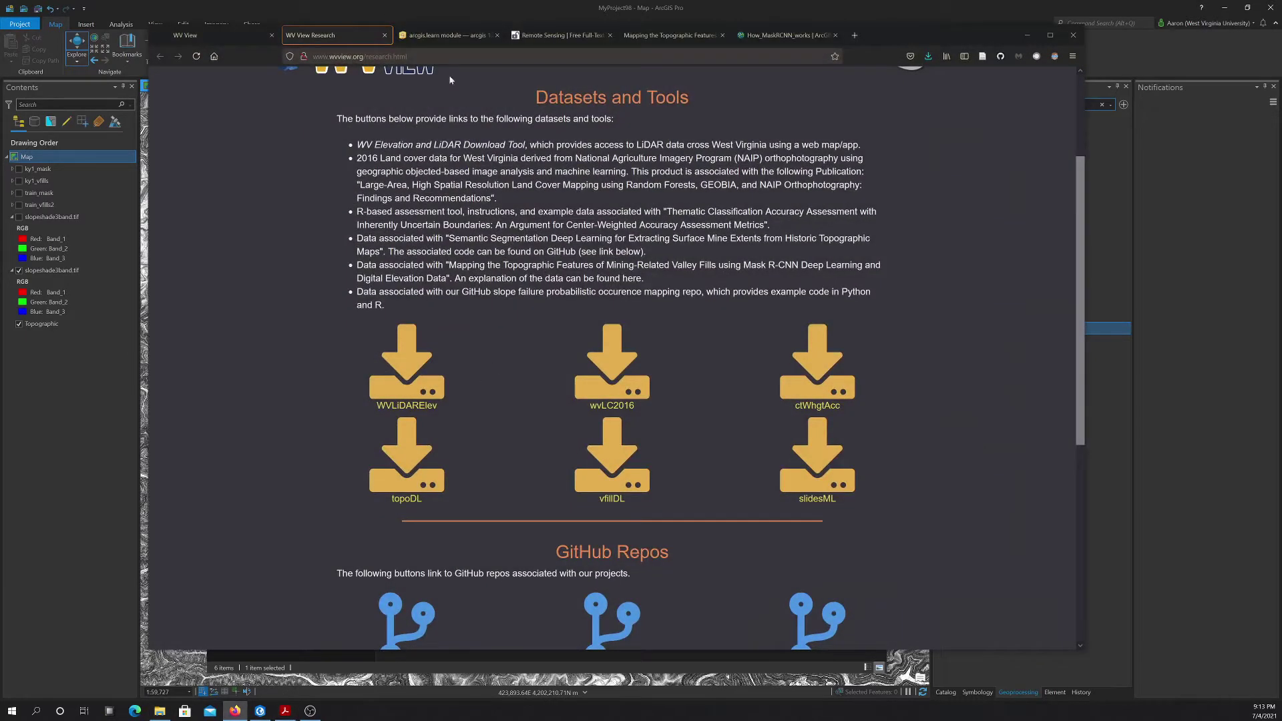
{"action": "left_click", "coordinate": [670, 35]}
{"action": "scroll", "coordinate": [634, 161], "scroll_direction": "down", "scroll_amount": 4}
{"action": "scroll", "coordinate": [628, 159], "scroll_direction": "down", "scroll_amount": 10}
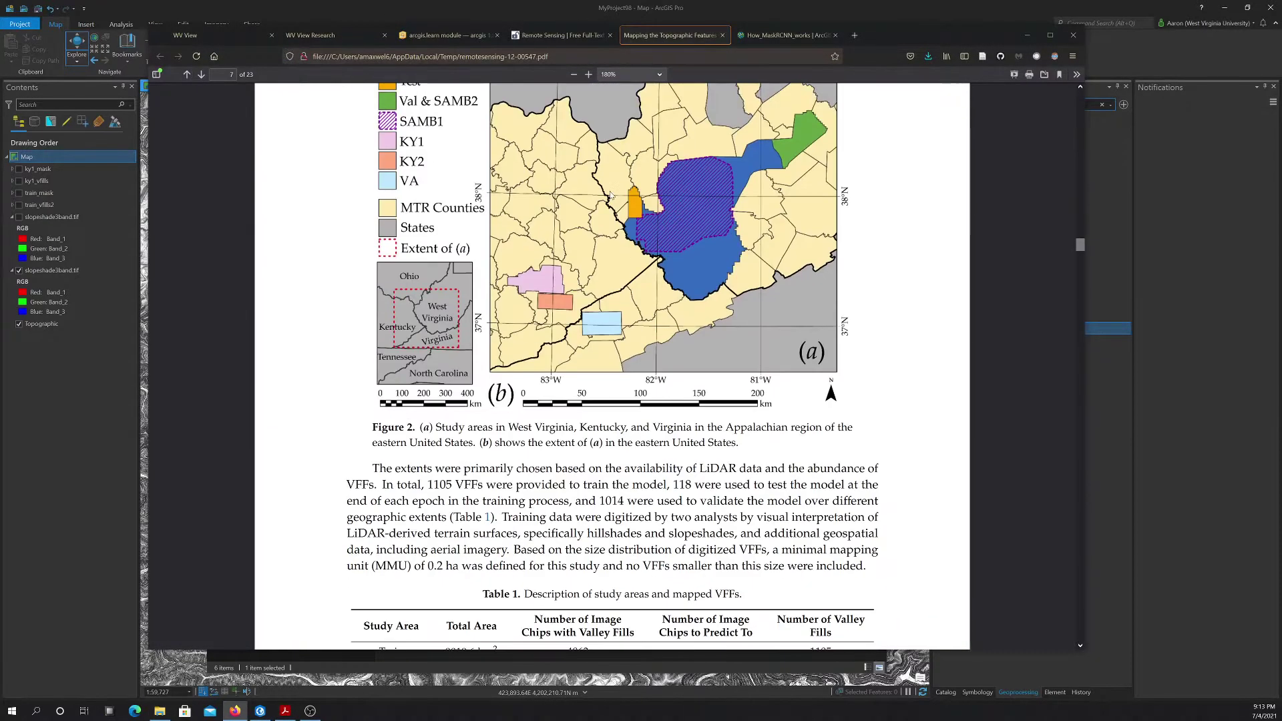
{"action": "scroll", "coordinate": [688, 250], "scroll_direction": "up", "scroll_amount": 1}
{"action": "scroll", "coordinate": [688, 251], "scroll_direction": "up", "scroll_amount": 2}
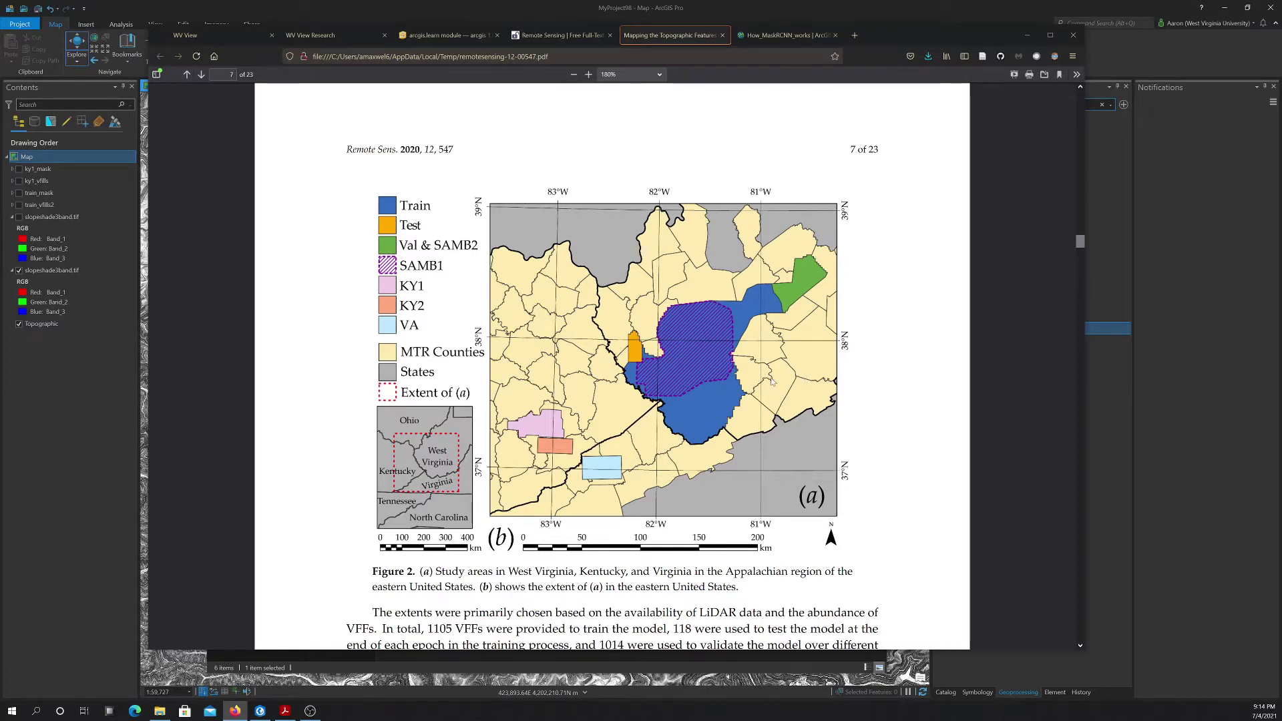
{"action": "scroll", "coordinate": [774, 382], "scroll_direction": "down", "scroll_amount": 5}
{"action": "scroll", "coordinate": [765, 388], "scroll_direction": "down", "scroll_amount": 3}
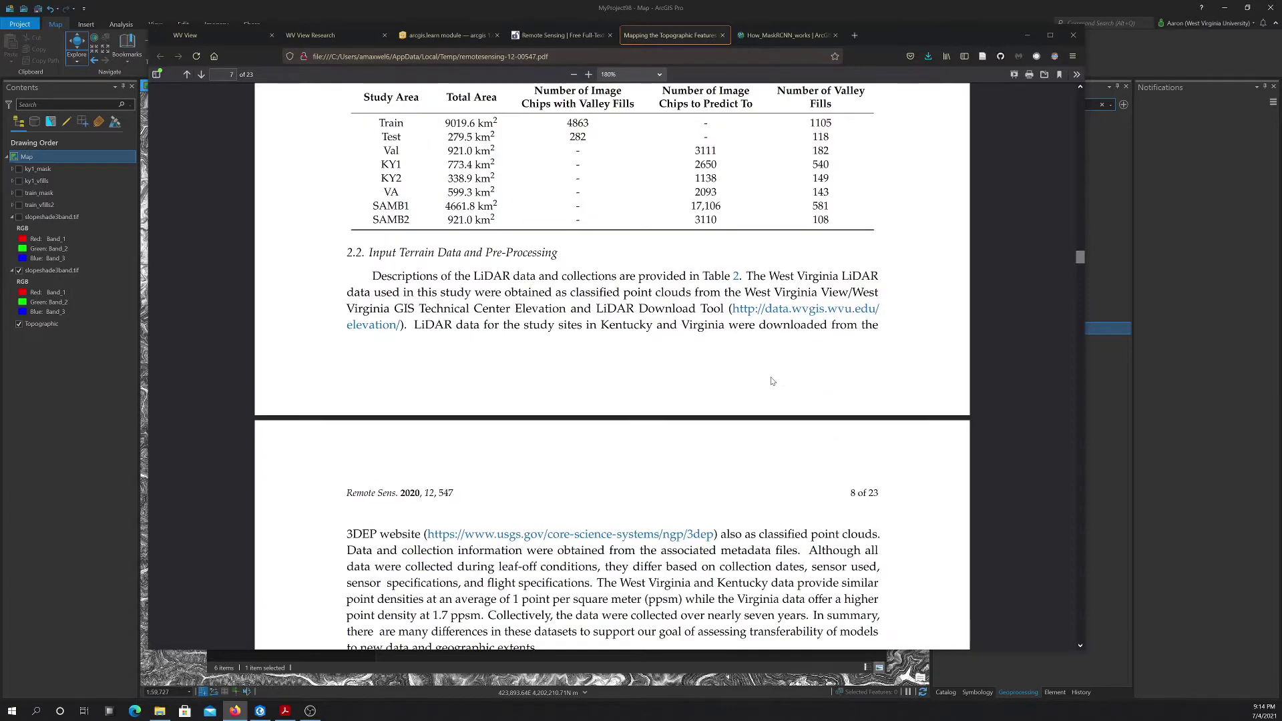
{"action": "scroll", "coordinate": [765, 388], "scroll_direction": "up", "scroll_amount": 3}
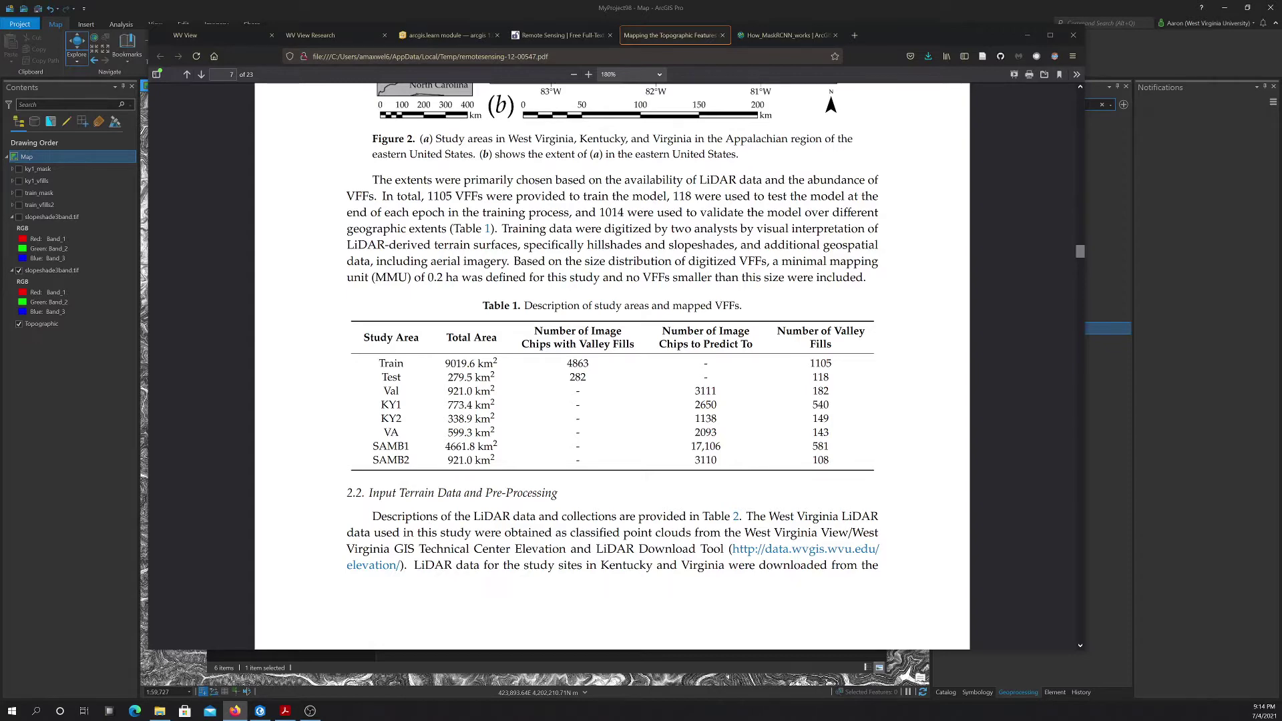
- Review the valley fill and image chip counts in Table 1, returning to the study area map in Figure 2
{"action": "left_click_drag", "start_coordinate": [812, 377], "coordinate": [831, 385]}
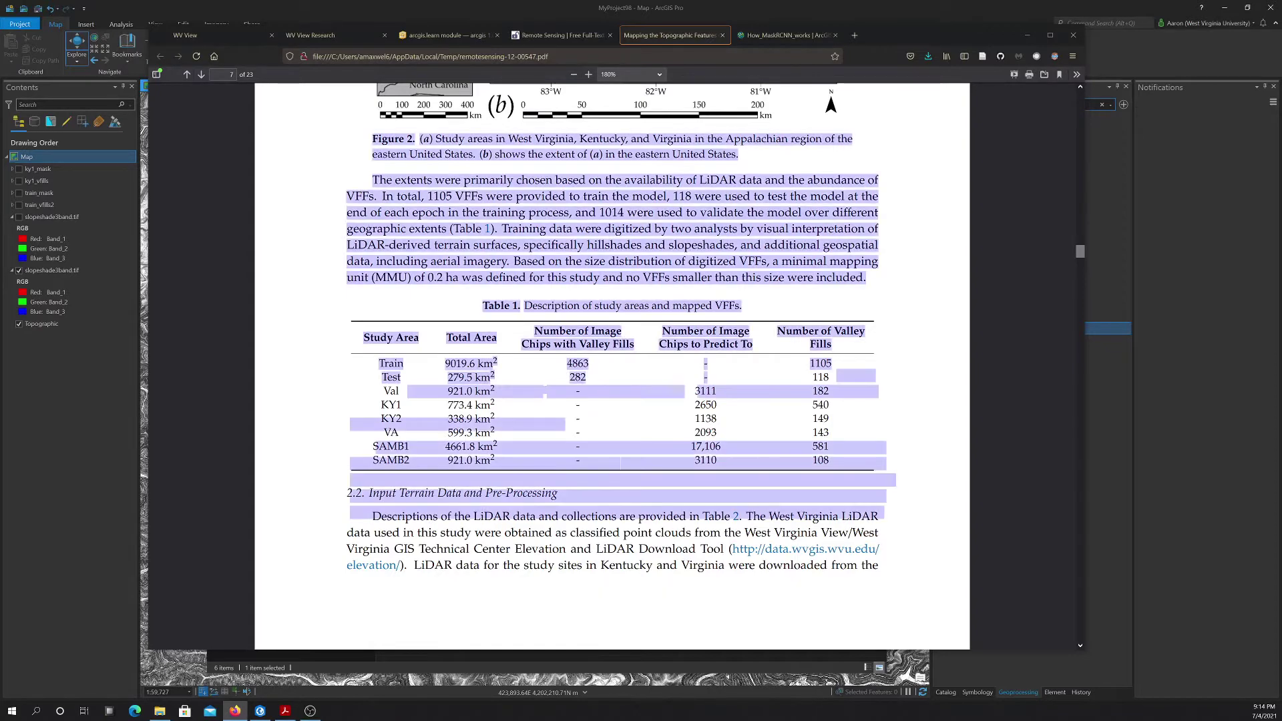
{"action": "left_click", "coordinate": [884, 434]}
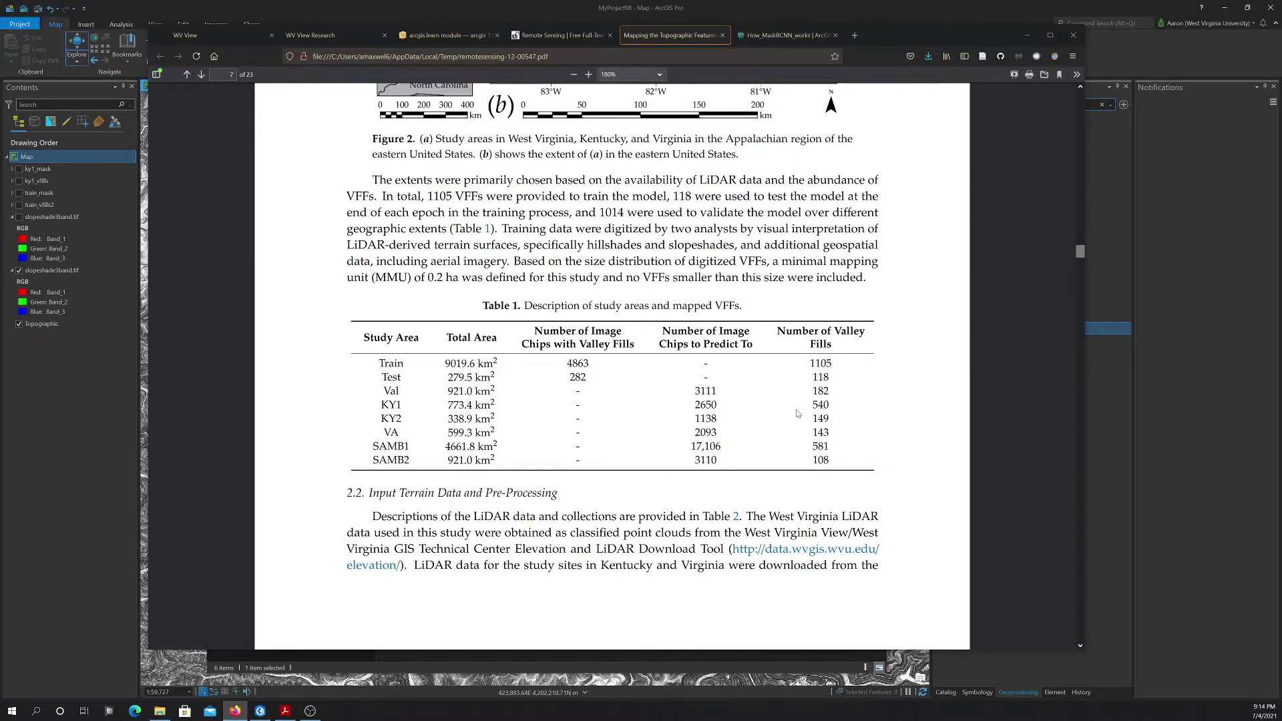
{"action": "scroll", "coordinate": [796, 414], "scroll_direction": "down", "scroll_amount": 3}
{"action": "scroll", "coordinate": [796, 414], "scroll_direction": "up", "scroll_amount": 5}
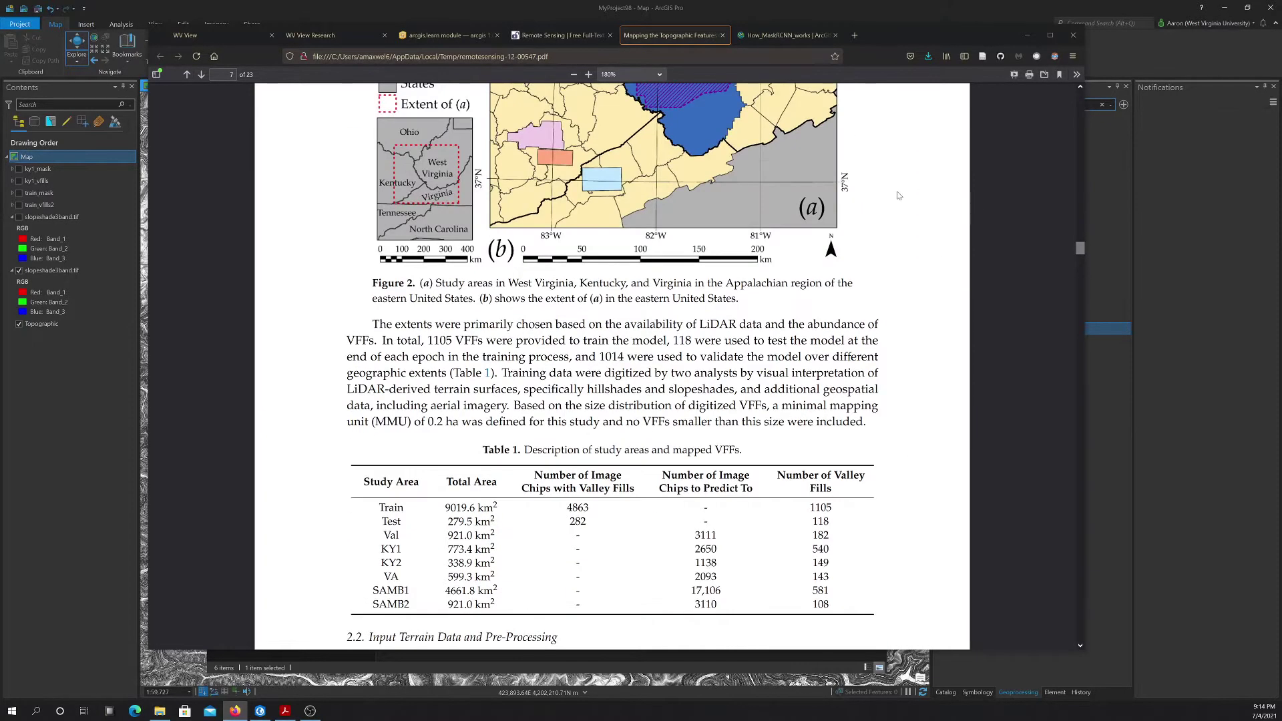
{"action": "scroll", "coordinate": [899, 195], "scroll_direction": "up", "scroll_amount": 3}
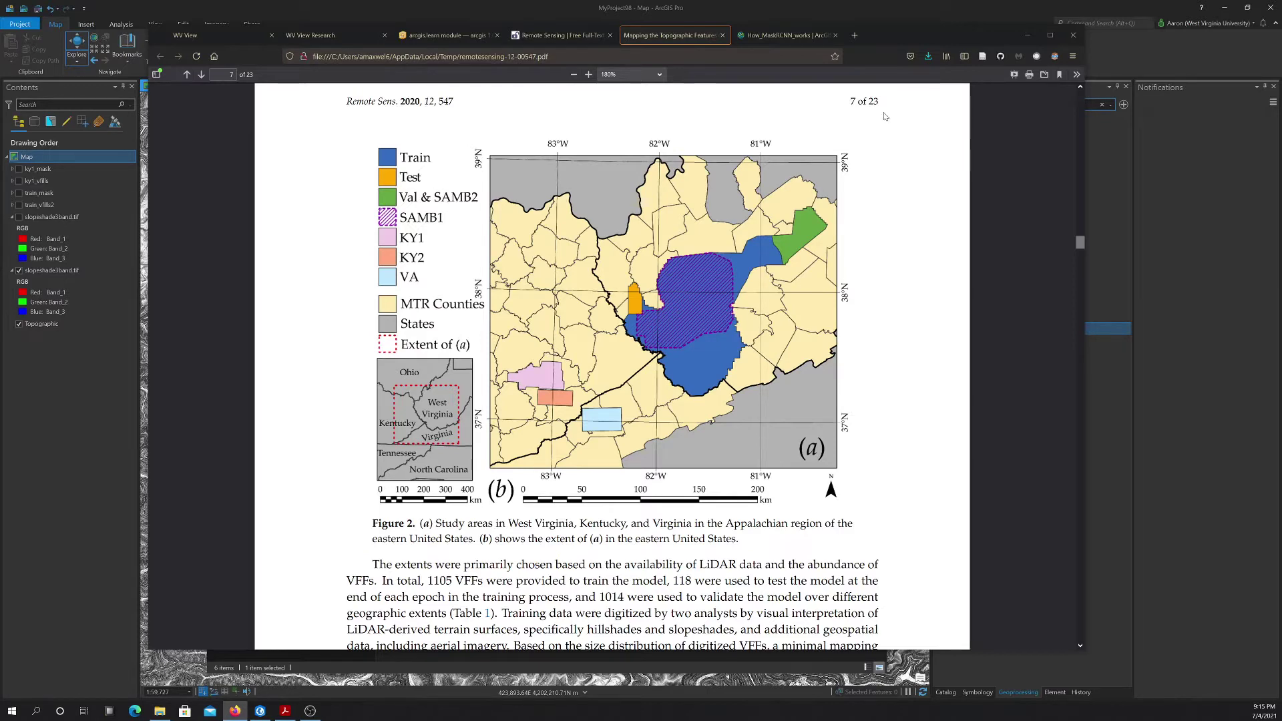
- Open the How Mask RCNN works guide and skim its architecture and PointRend figures, returning to the segmentation types figure
{"action": "key", "text": "ctrl+Tab"}
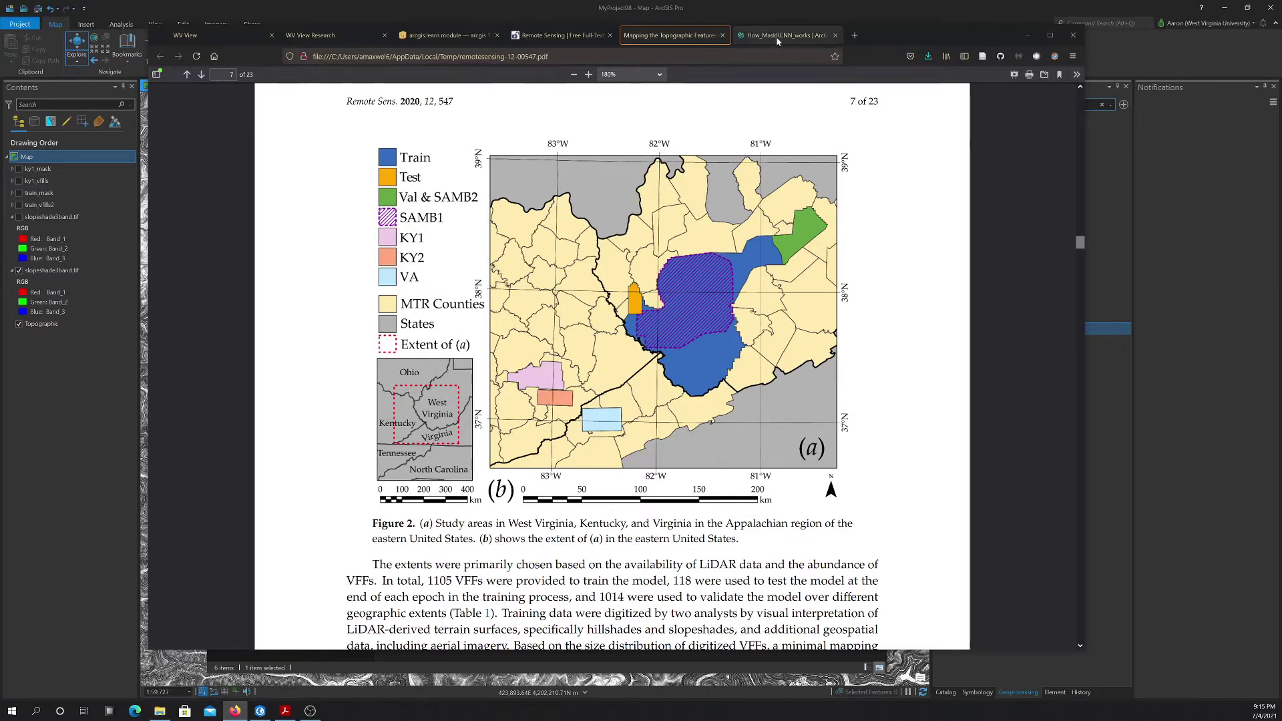
{"action": "scroll", "coordinate": [688, 147], "scroll_direction": "down", "scroll_amount": 15}
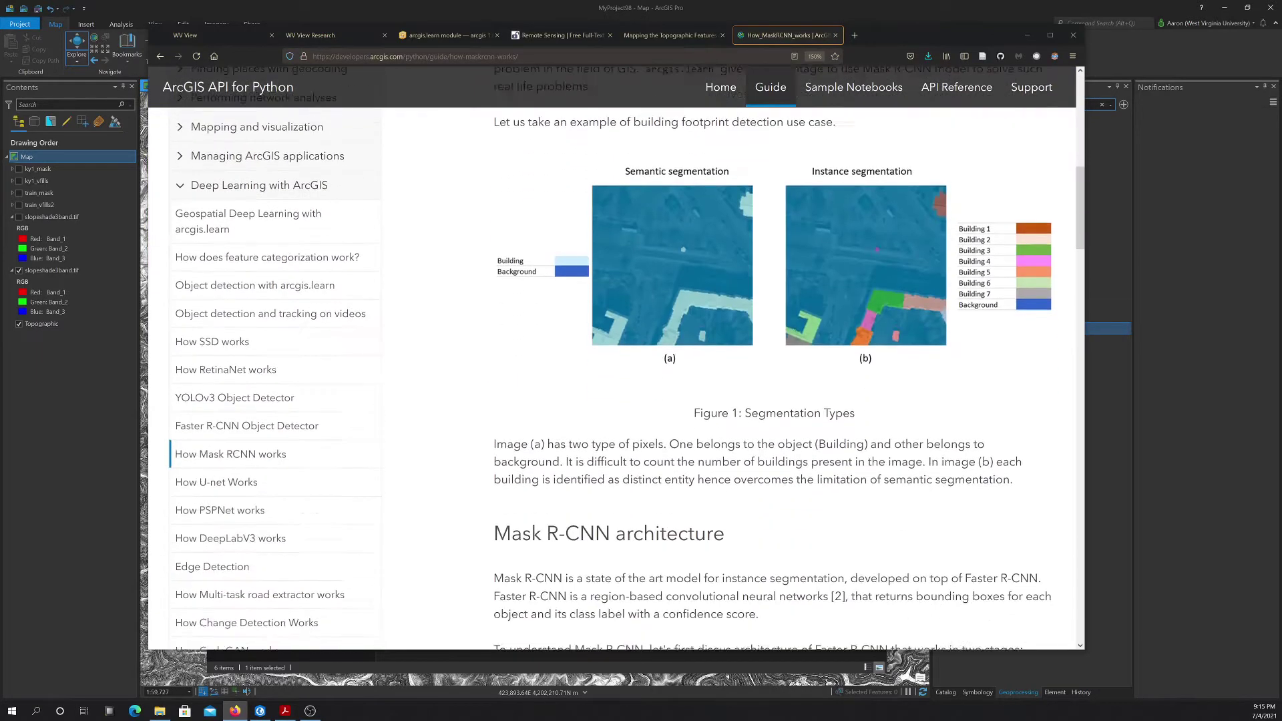
{"action": "scroll", "coordinate": [727, 214], "scroll_direction": "down", "scroll_amount": 5}
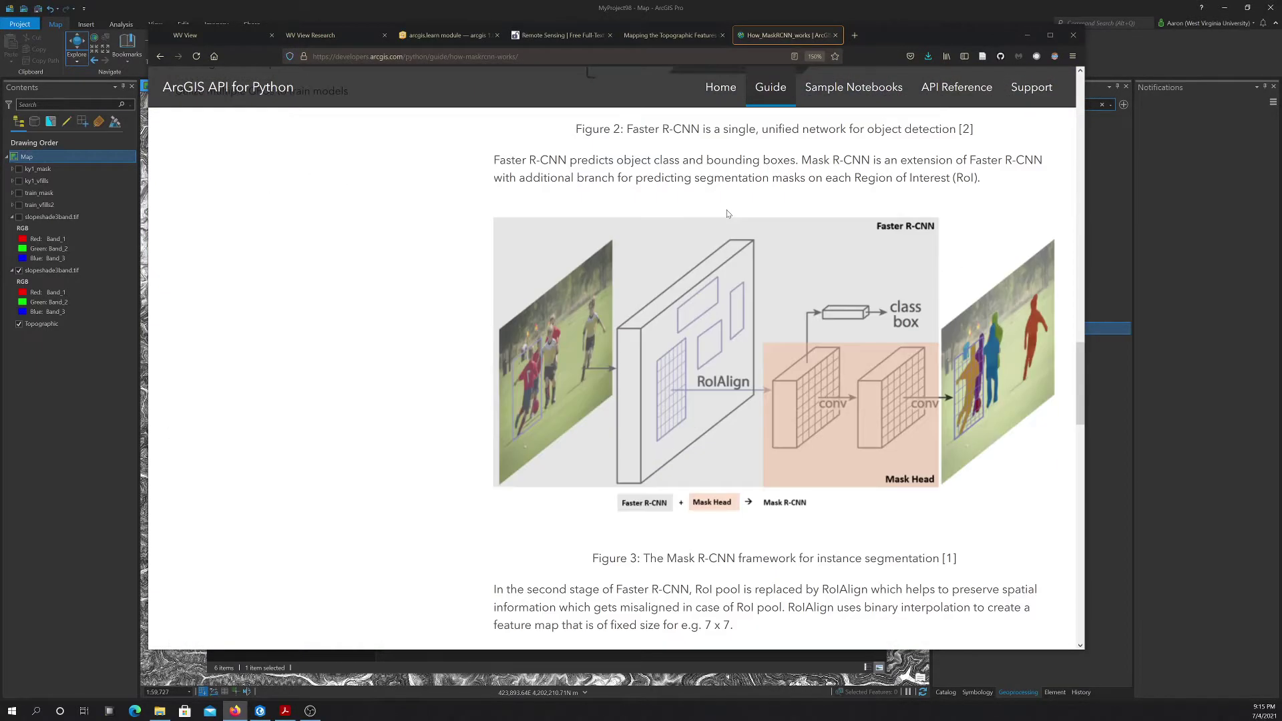
{"action": "scroll", "coordinate": [728, 214], "scroll_direction": "down", "scroll_amount": 10}
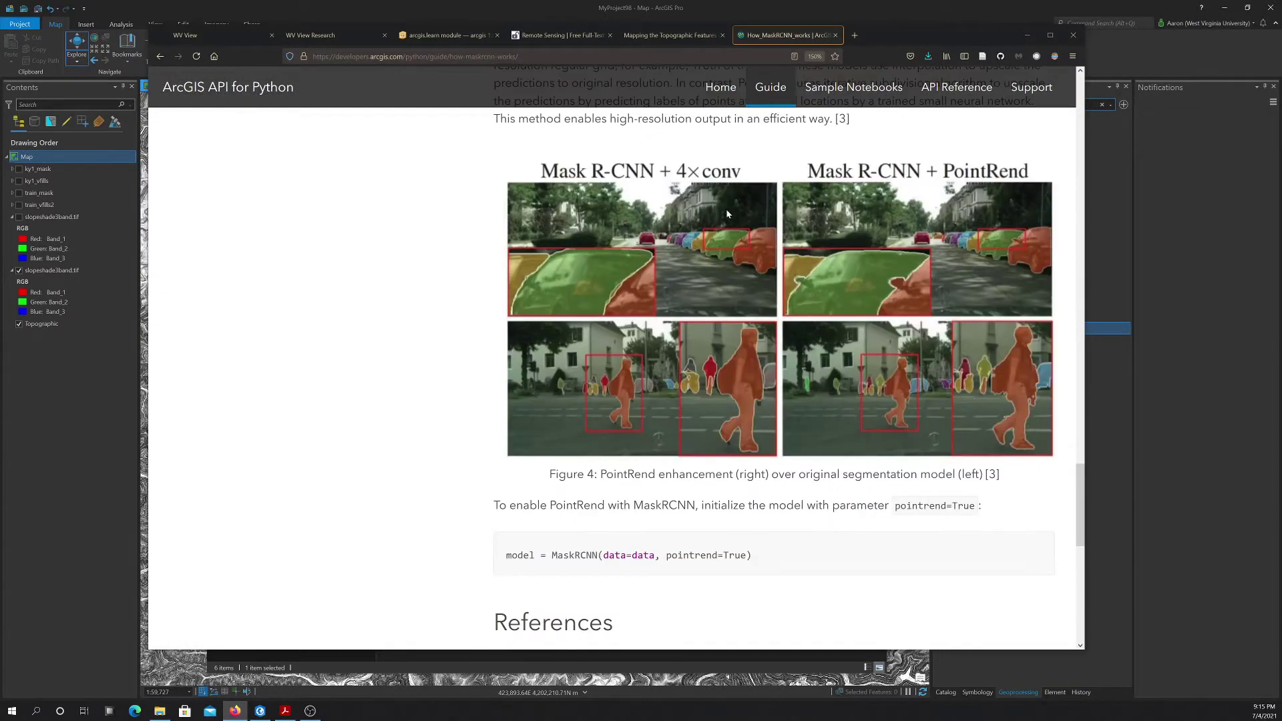
{"action": "scroll", "coordinate": [728, 213], "scroll_direction": "up", "scroll_amount": 8}
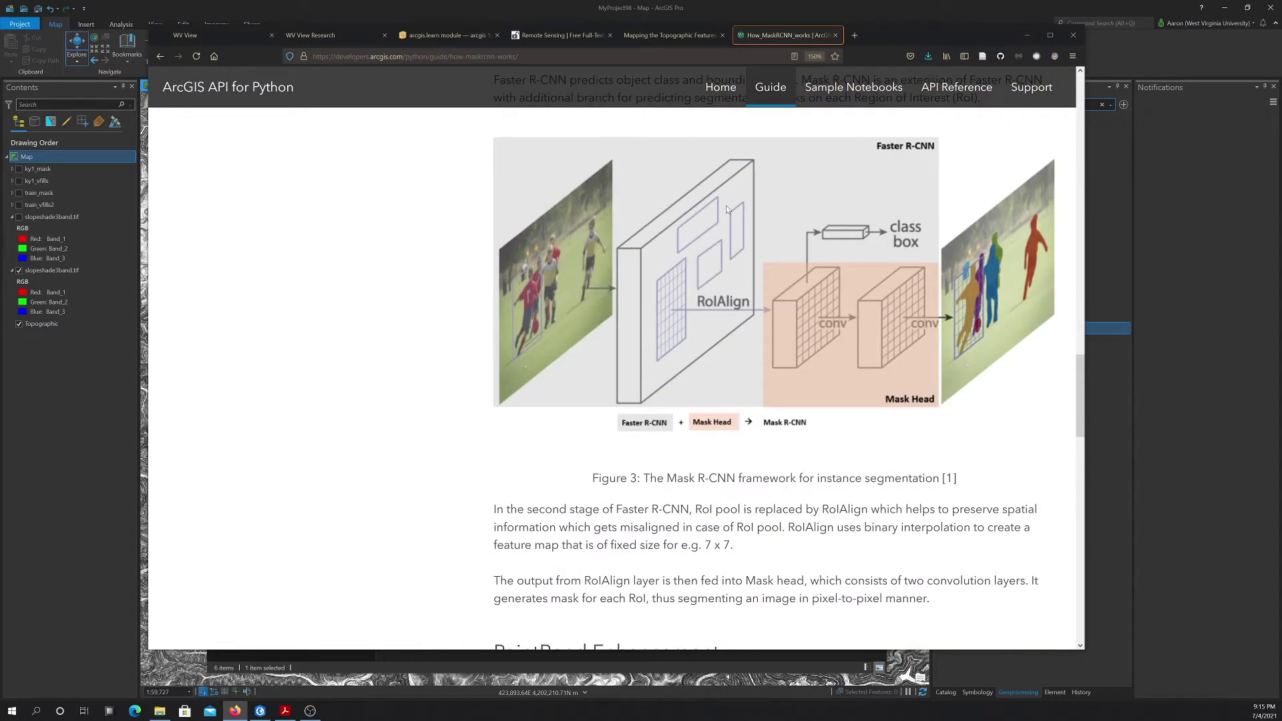
{"action": "scroll", "coordinate": [727, 209], "scroll_direction": "up", "scroll_amount": 5}
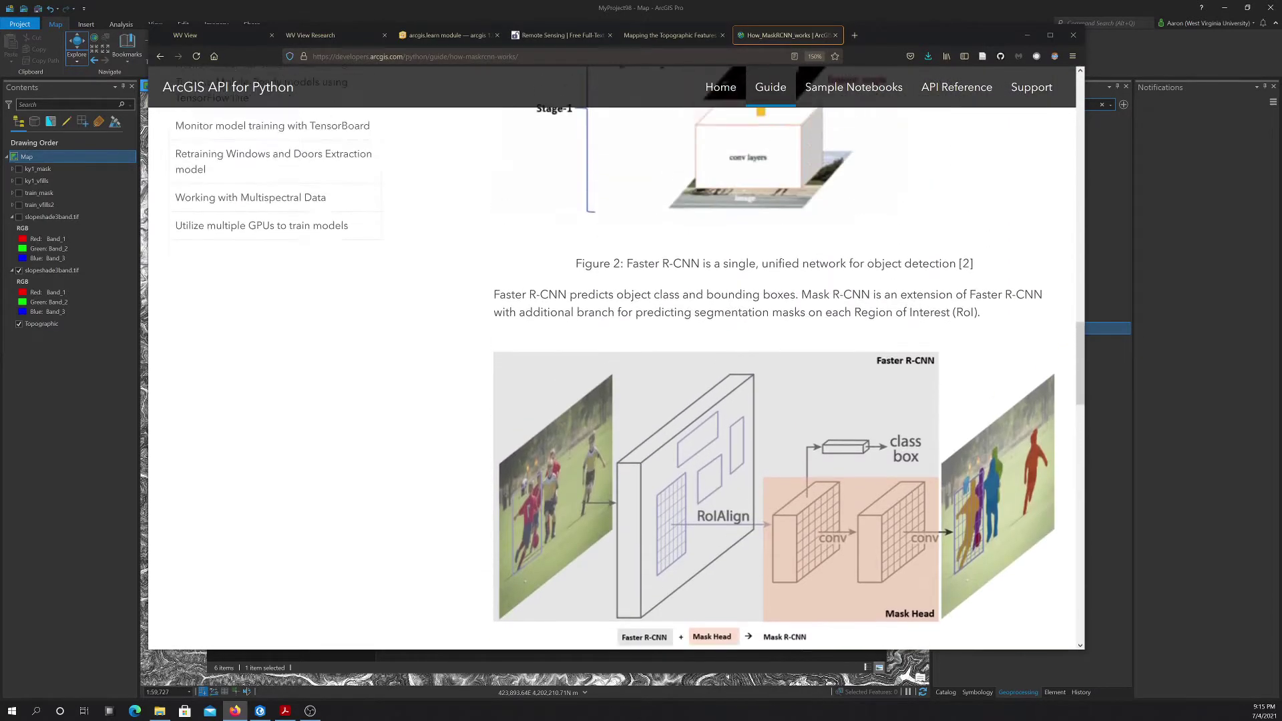
{"action": "scroll", "coordinate": [727, 209], "scroll_direction": "up", "scroll_amount": 4}
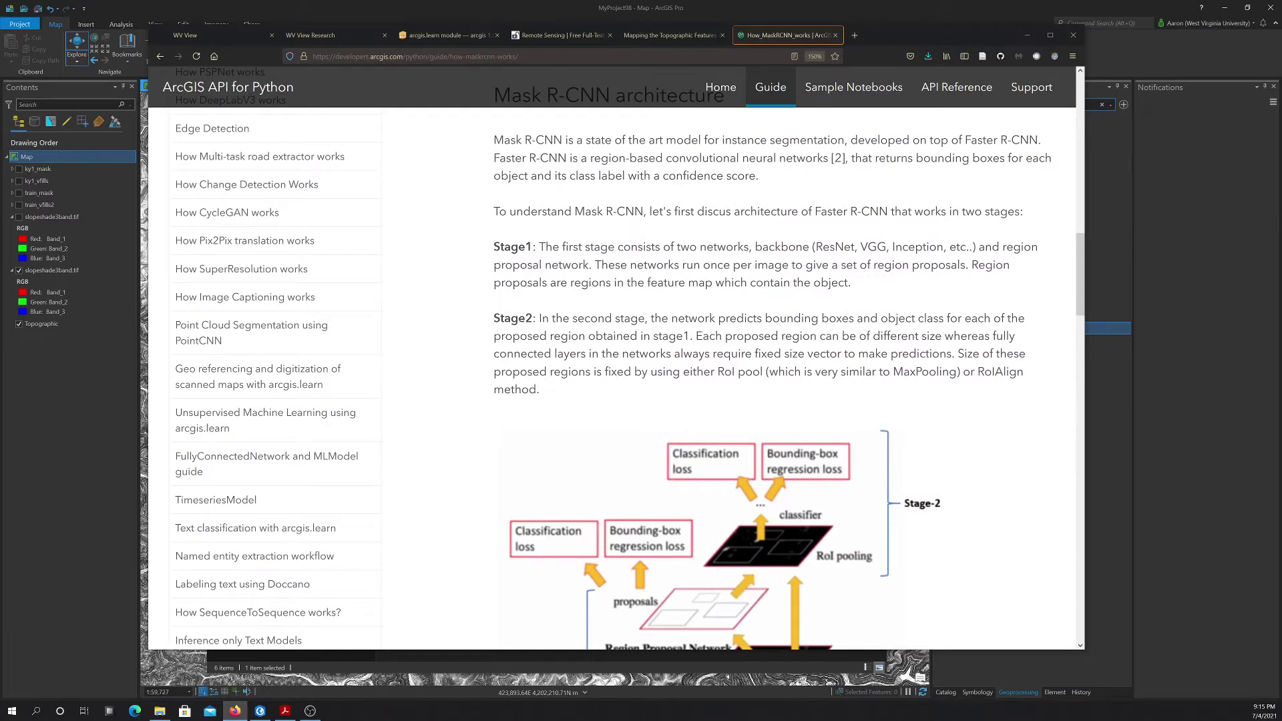
{"action": "scroll", "coordinate": [727, 211], "scroll_direction": "up", "scroll_amount": 5}
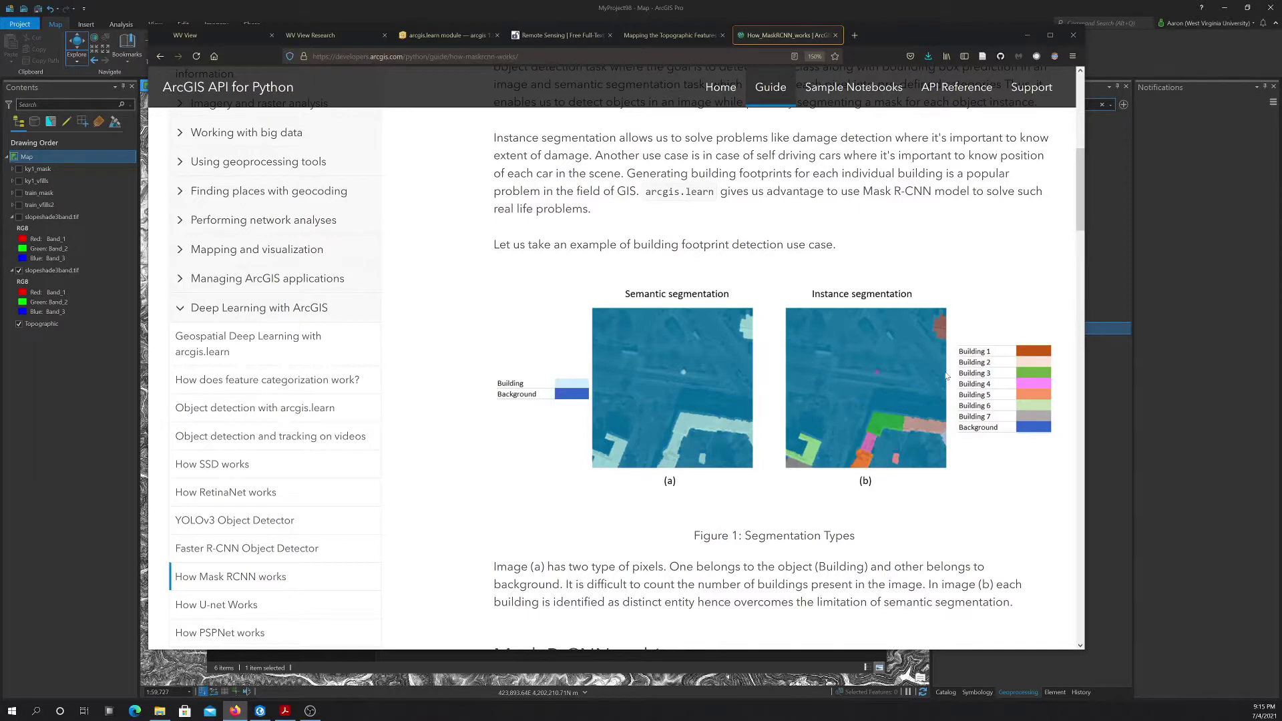
- Compare semantic and instance segmentation in Figure 1 and look over the start of the Mask R-CNN architecture section
{"action": "scroll", "coordinate": [853, 377], "scroll_direction": "down", "scroll_amount": 3}
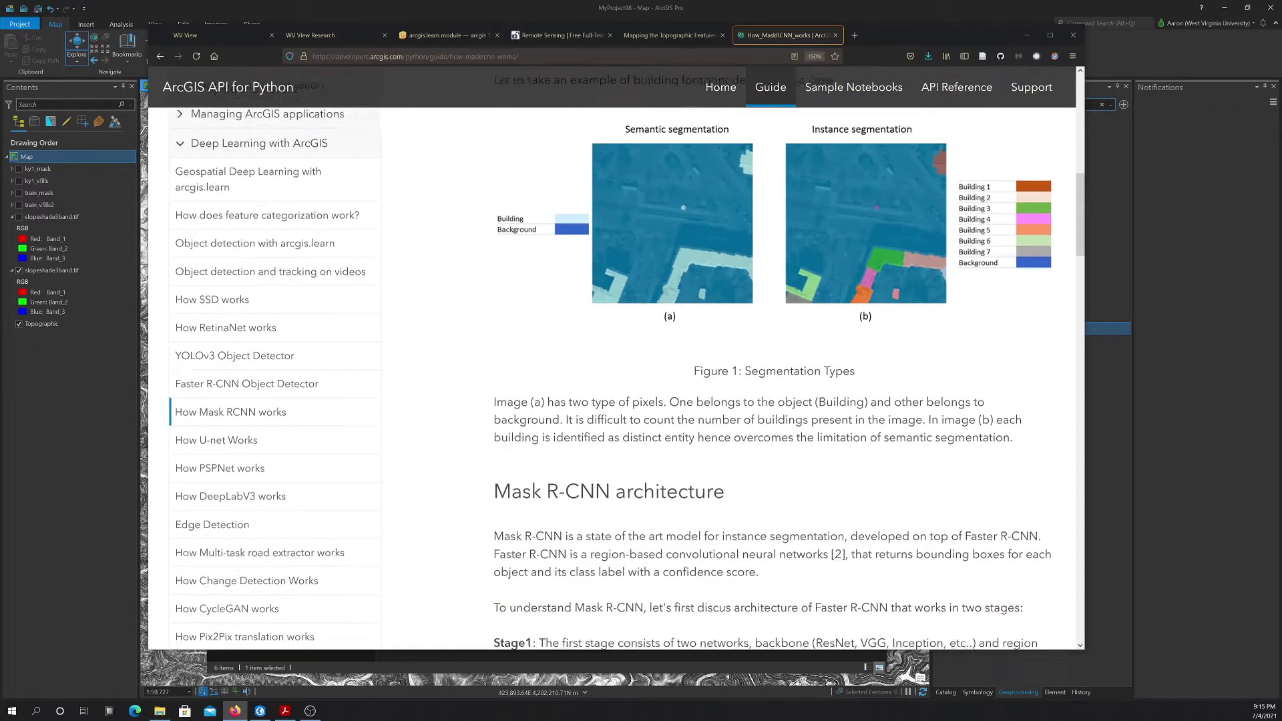
{"action": "scroll", "coordinate": [853, 377], "scroll_direction": "down", "scroll_amount": 1}
{"action": "scroll", "coordinate": [853, 378], "scroll_direction": "up", "scroll_amount": 3}
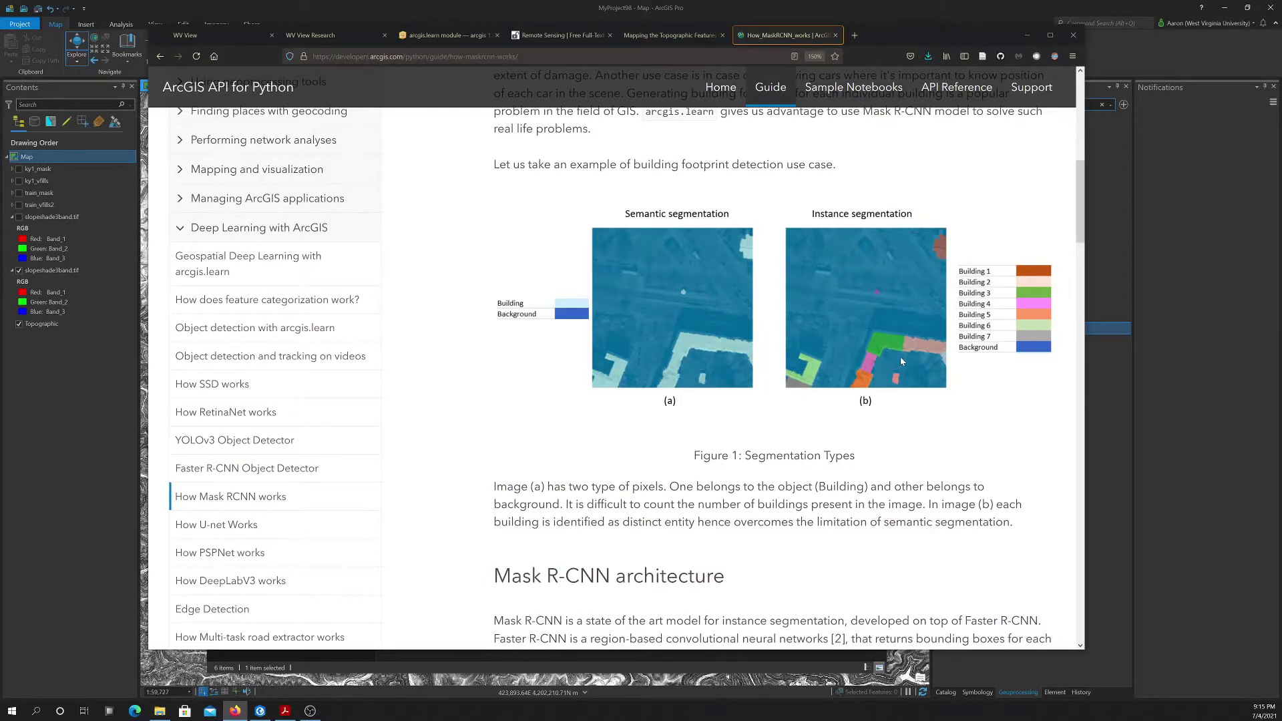
{"action": "scroll", "coordinate": [901, 361], "scroll_direction": "down", "scroll_amount": 3}
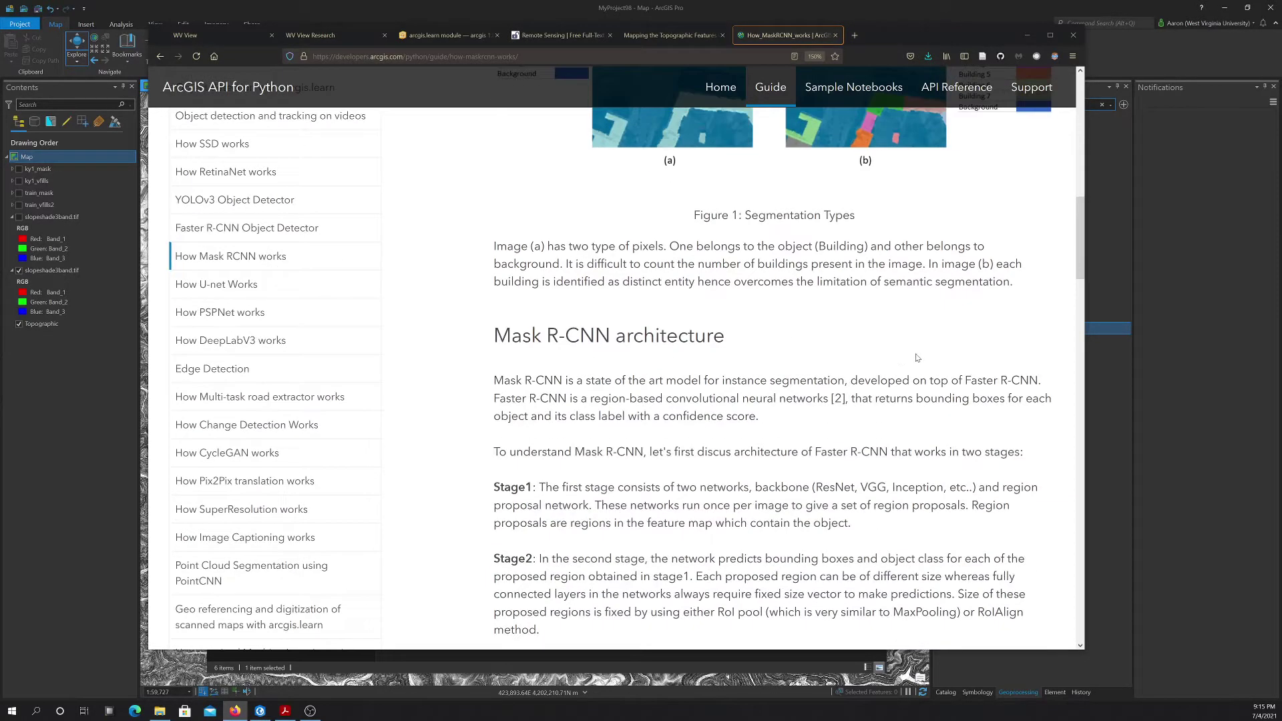
{"action": "scroll", "coordinate": [916, 358], "scroll_direction": "up", "scroll_amount": 5}
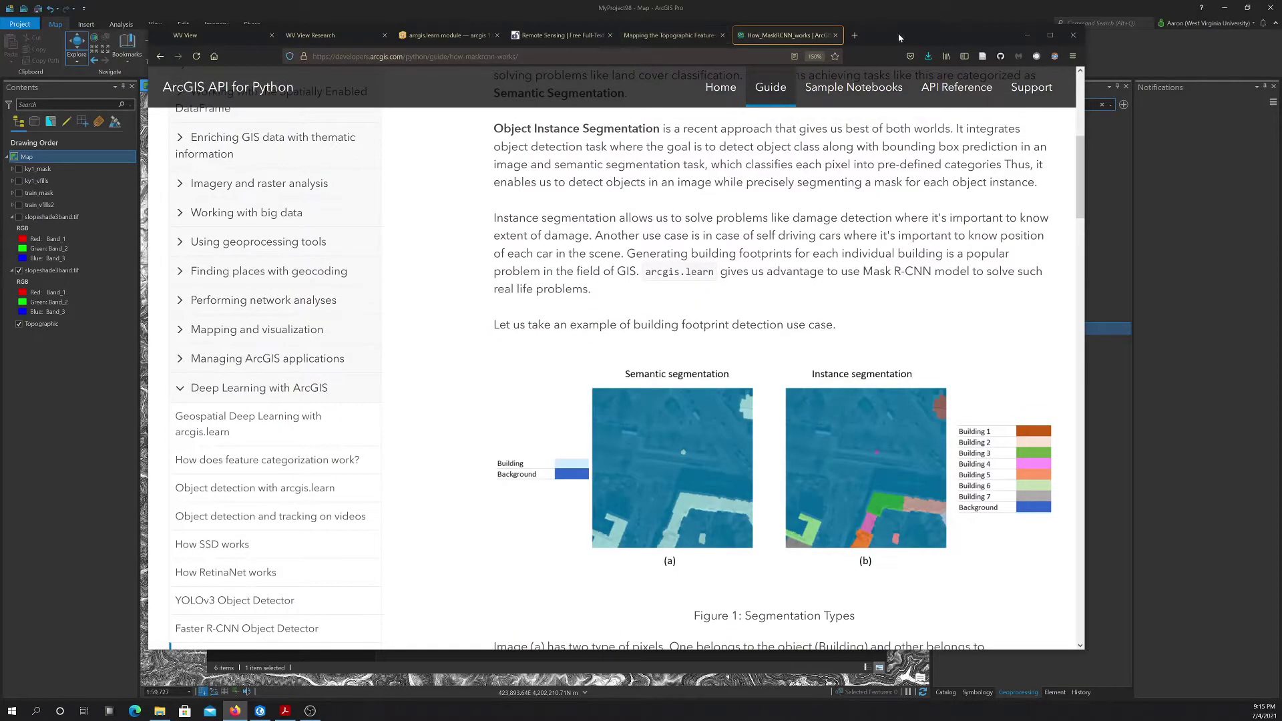
- Minimize the browser and File Explorer to return to ArcGIS Pro, and look across the slopeshade toward its northeastern part
{"action": "left_click", "coordinate": [1029, 35]}
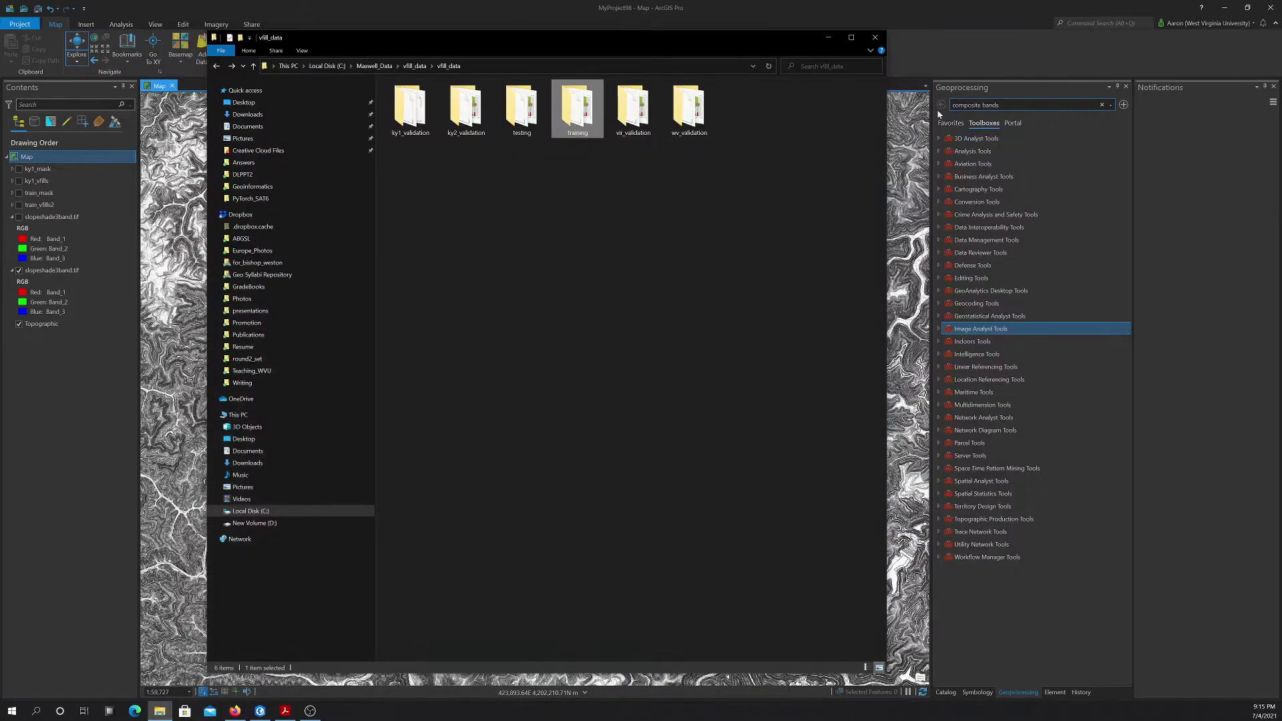
{"action": "left_click", "coordinate": [831, 38]}
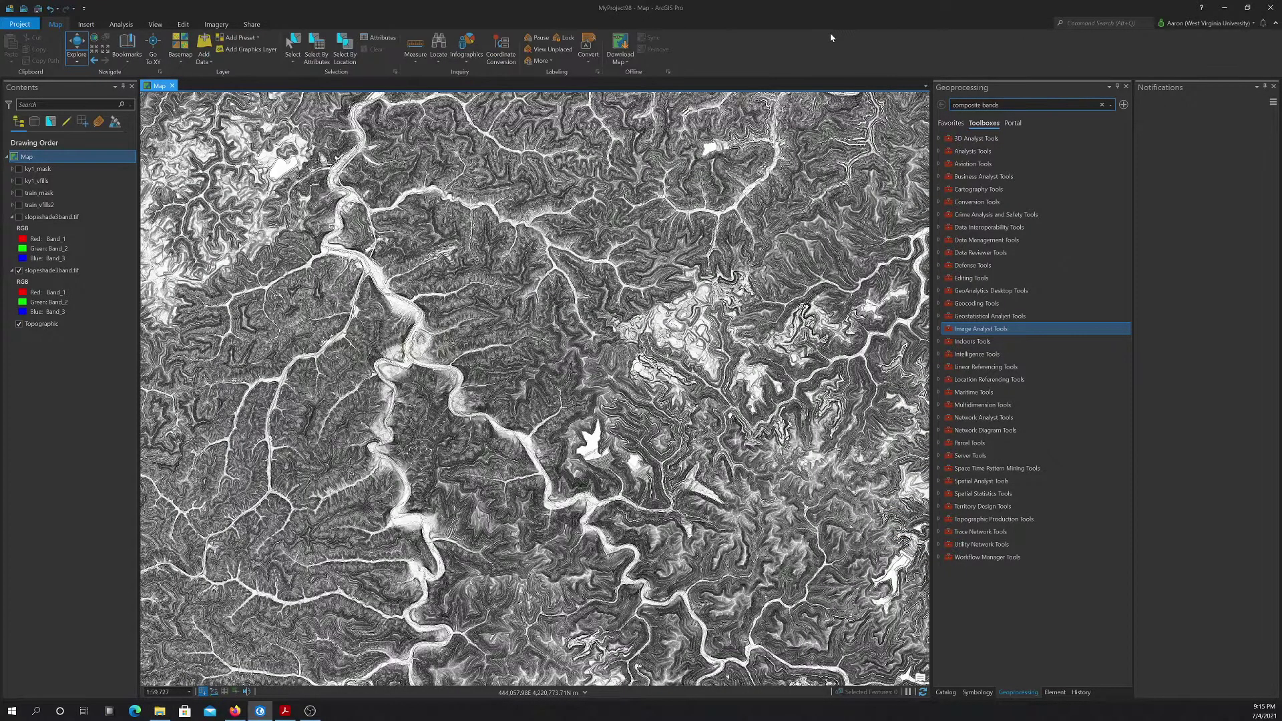
{"action": "scroll", "coordinate": [651, 235], "scroll_direction": "down", "scroll_amount": 2}
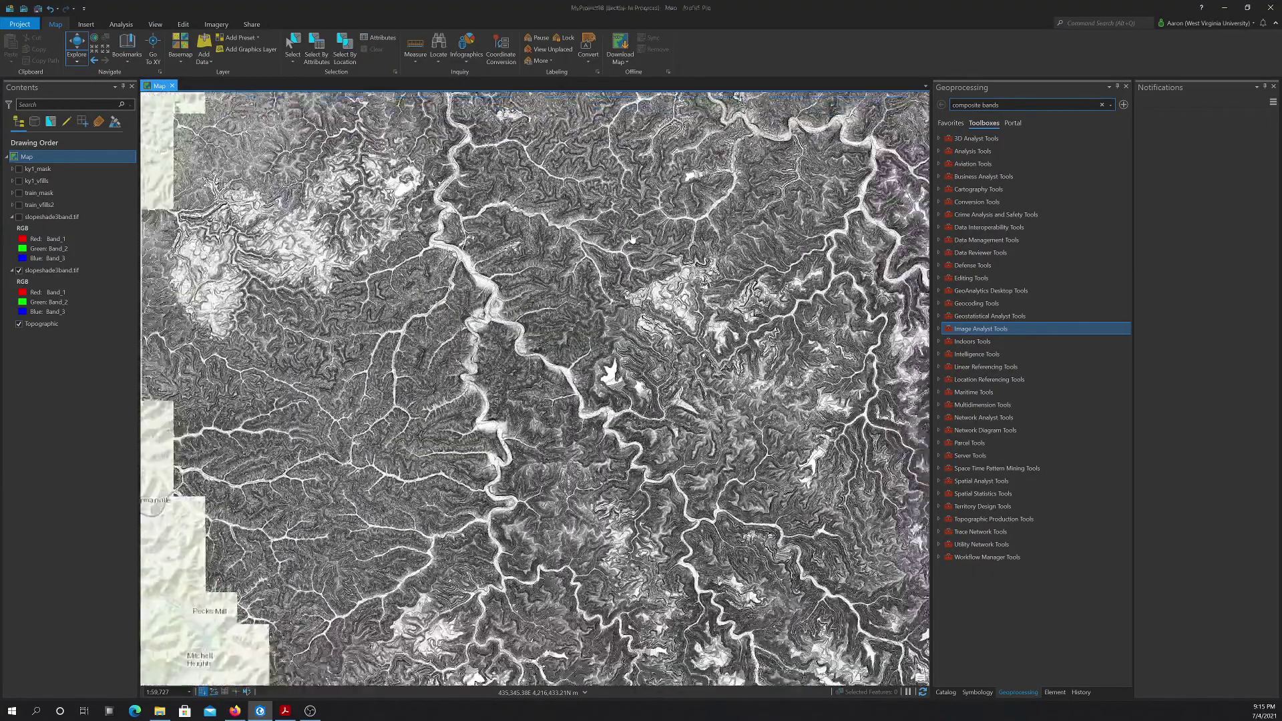
{"action": "left_click_drag", "start_coordinate": [561, 284], "coordinate": [575, 298]}
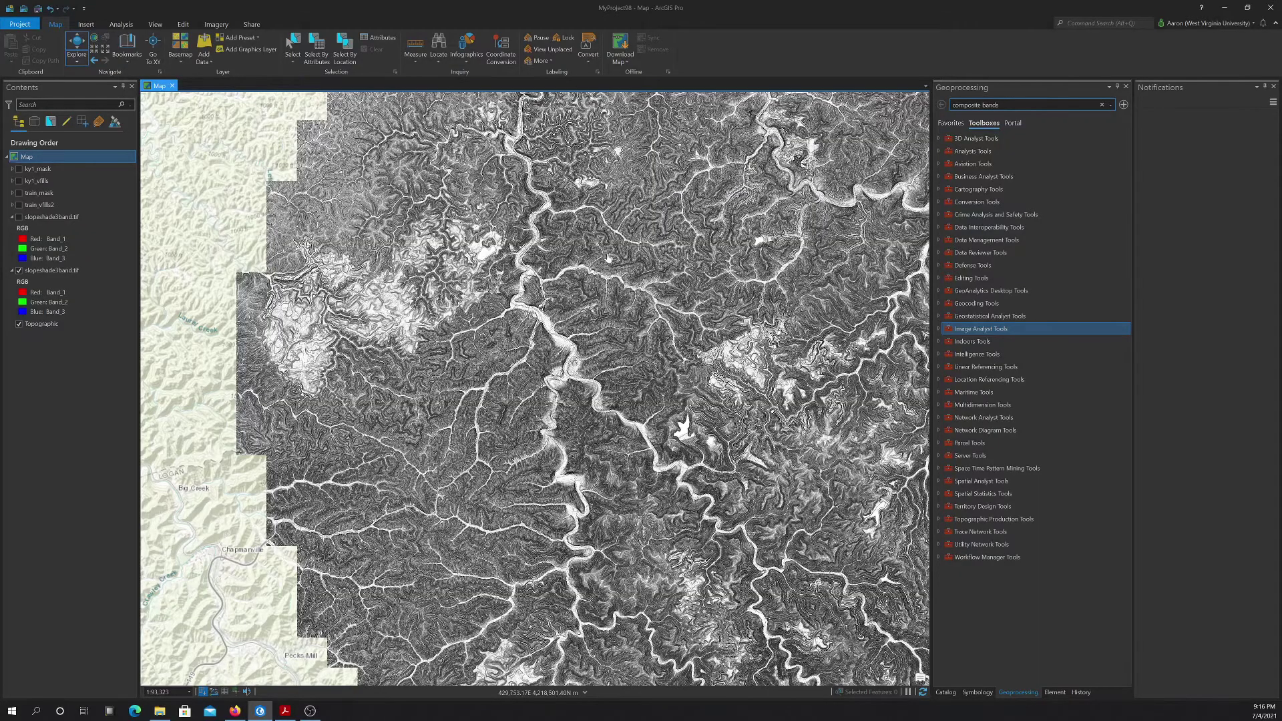
{"action": "left_click_drag", "start_coordinate": [649, 263], "coordinate": [392, 267]}
{"action": "left_click_drag", "start_coordinate": [609, 230], "coordinate": [569, 288]}
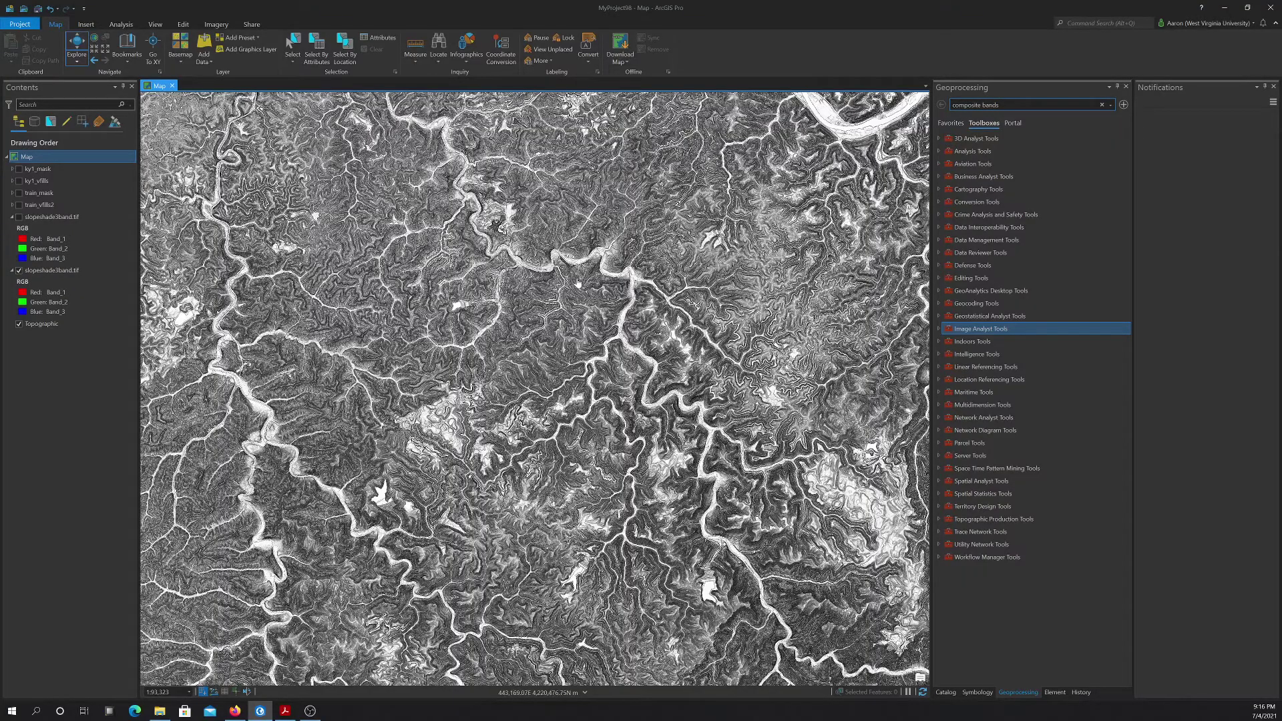
{"action": "left_click_drag", "start_coordinate": [480, 278], "coordinate": [422, 249]}
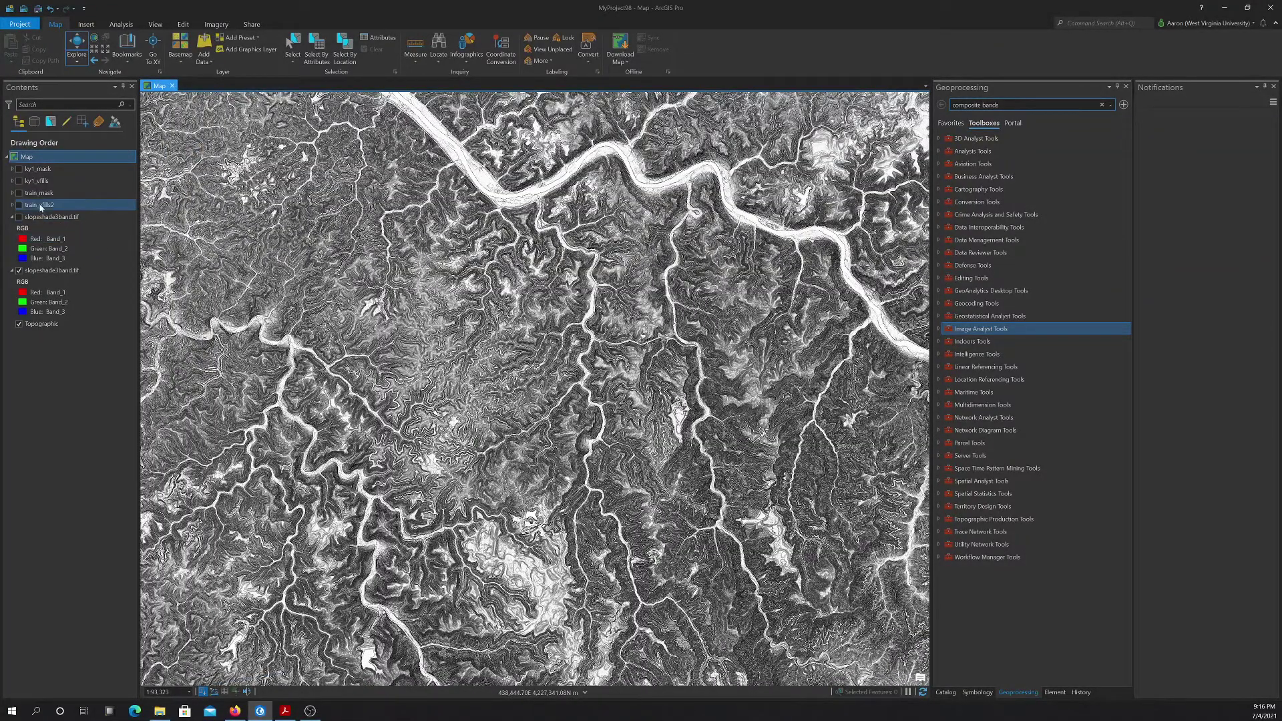
- Display the train_vfills2 layer and show train_mask long enough to view the full training extent, hiding the mask again
{"action": "left_click", "coordinate": [18, 205]}
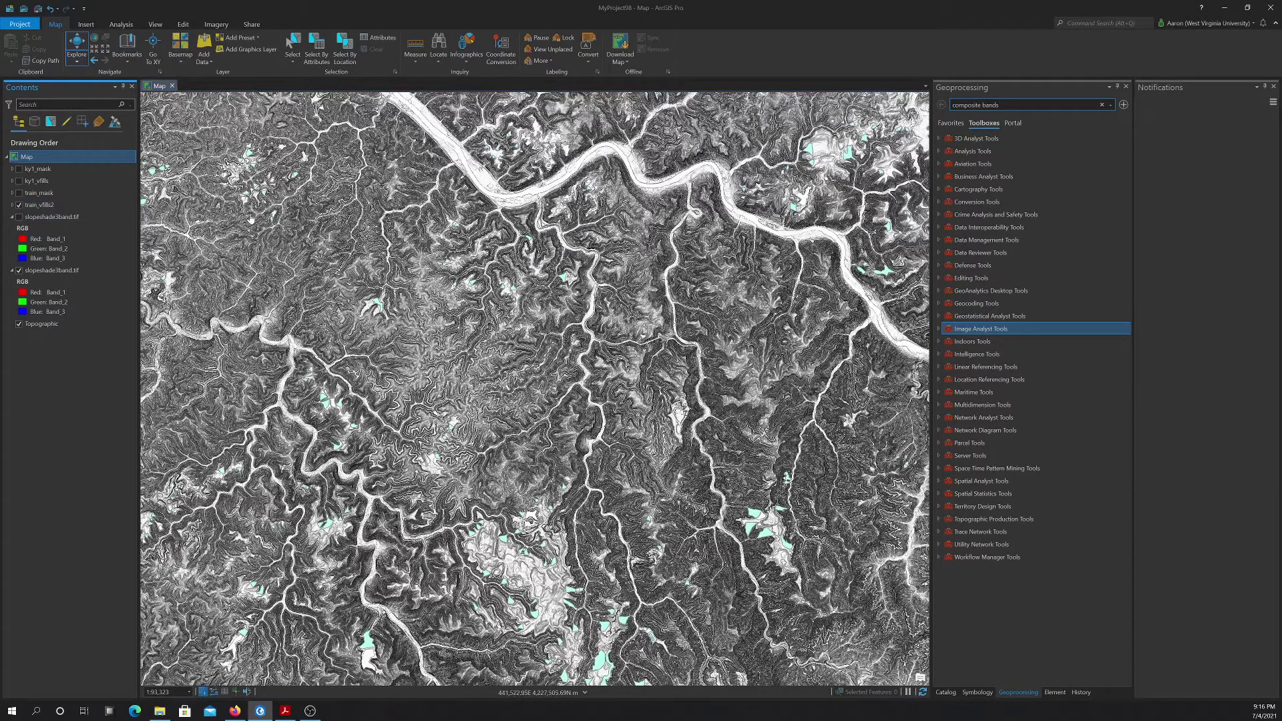
{"action": "left_click", "coordinate": [19, 193]}
{"action": "scroll", "coordinate": [509, 216], "scroll_direction": "down", "scroll_amount": 4}
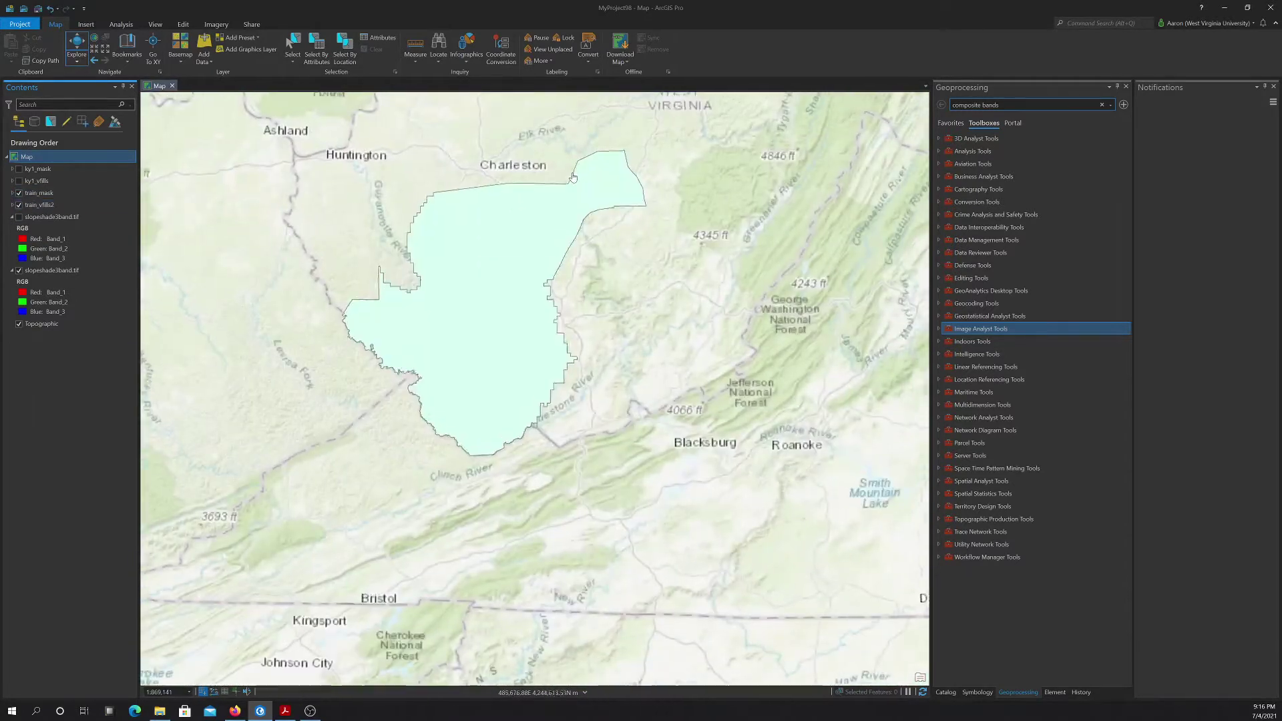
{"action": "scroll", "coordinate": [467, 250], "scroll_direction": "up", "scroll_amount": 1}
{"action": "left_click_drag", "start_coordinate": [385, 256], "coordinate": [472, 201]}
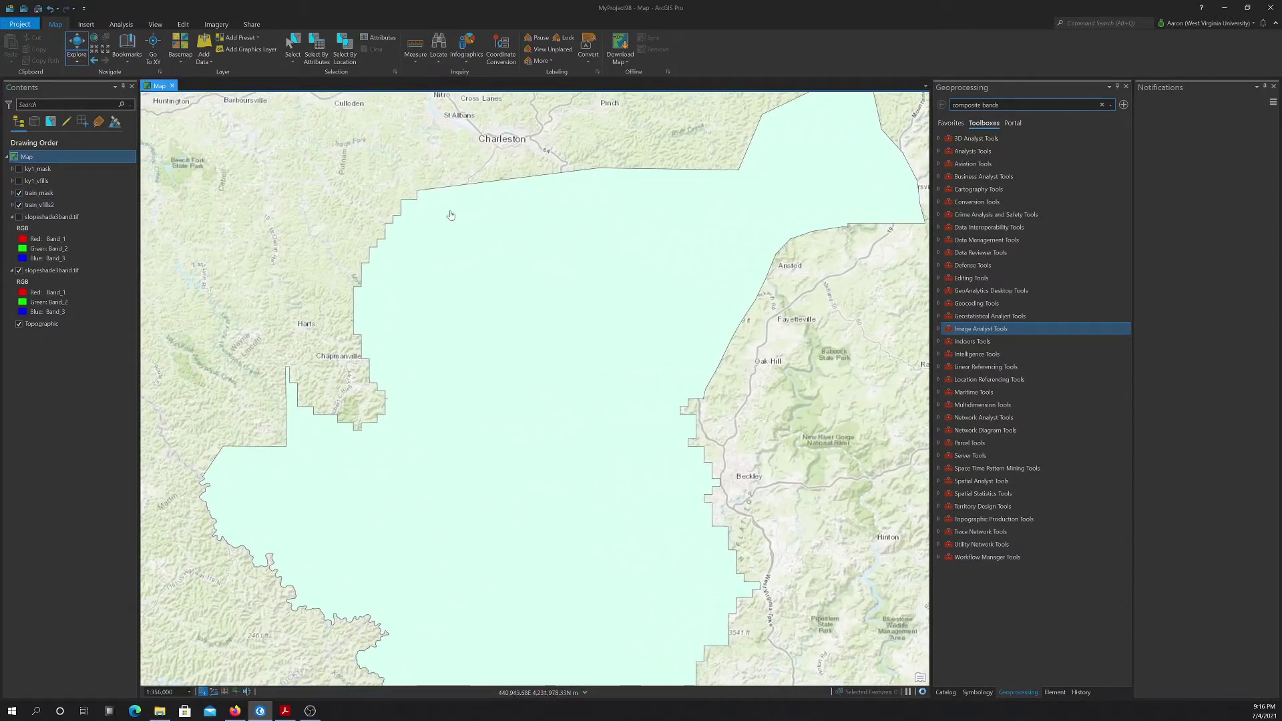
{"action": "left_click", "coordinate": [18, 193]}
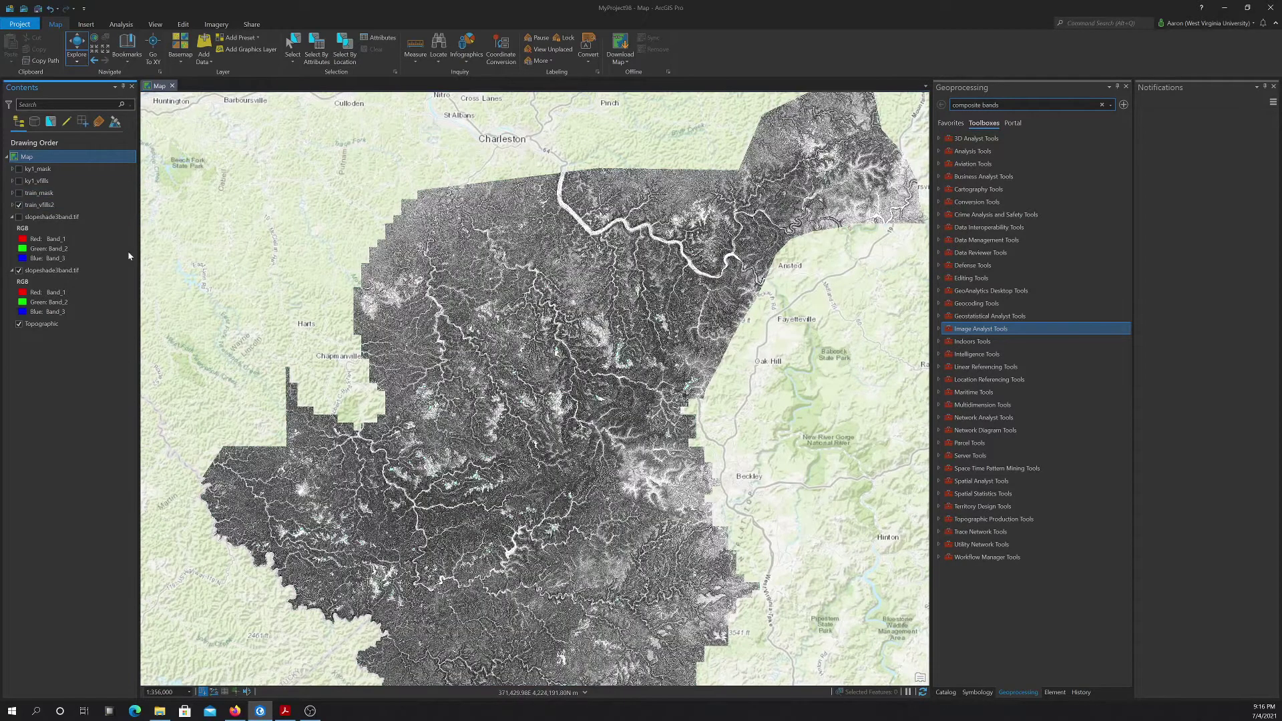
- Open the train_vfills2 attribute table, examine the code field, and close the table
{"action": "right_click", "coordinate": [47, 205]}
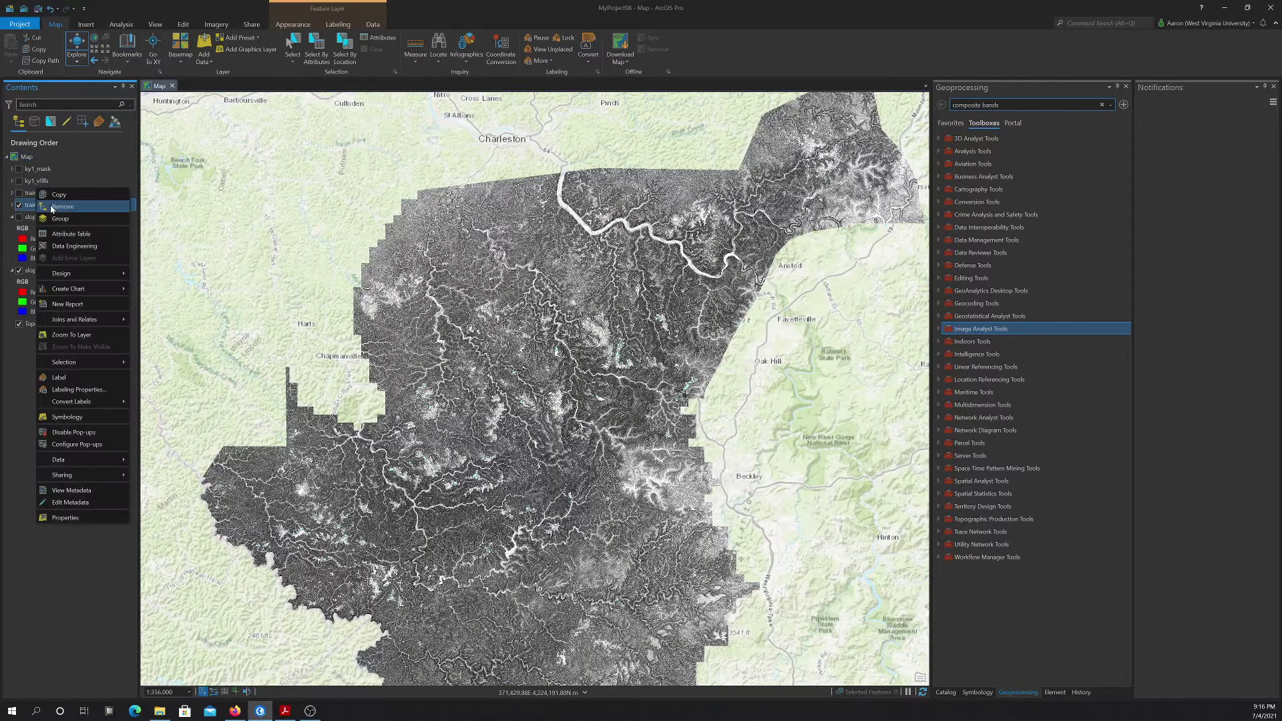
{"action": "left_click", "coordinate": [71, 234]}
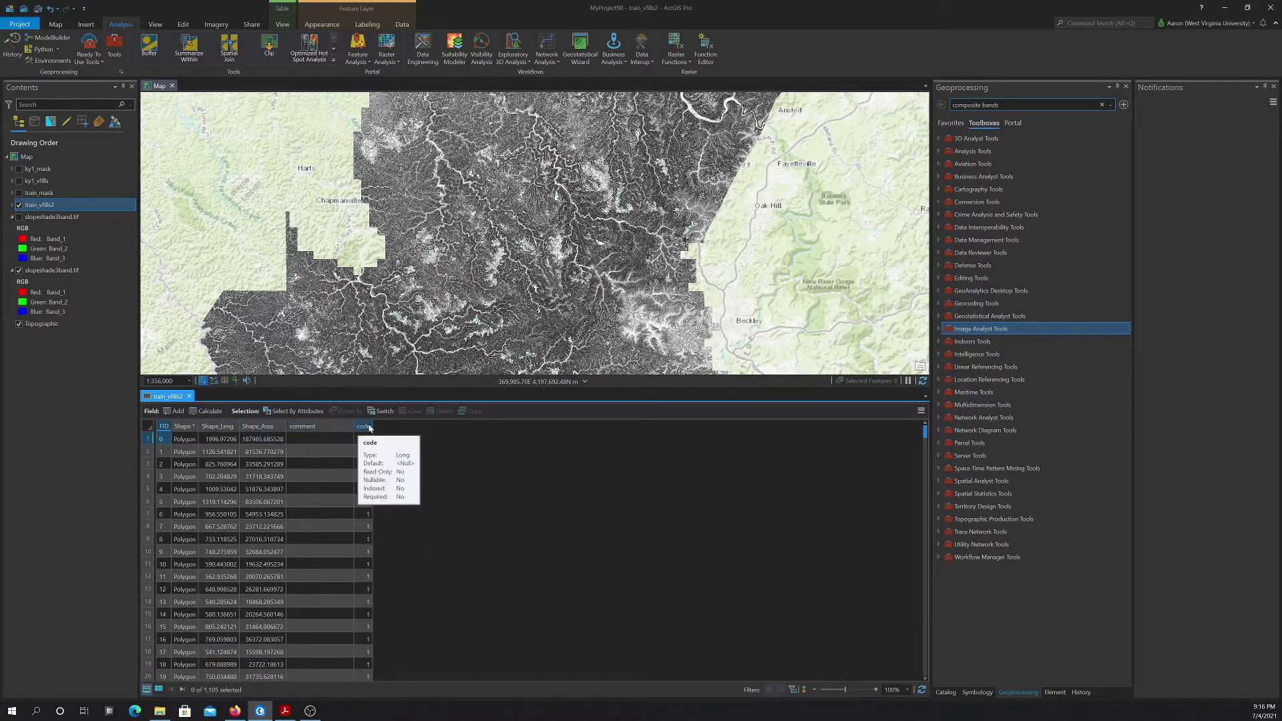
{"action": "right_click", "coordinate": [367, 427]}
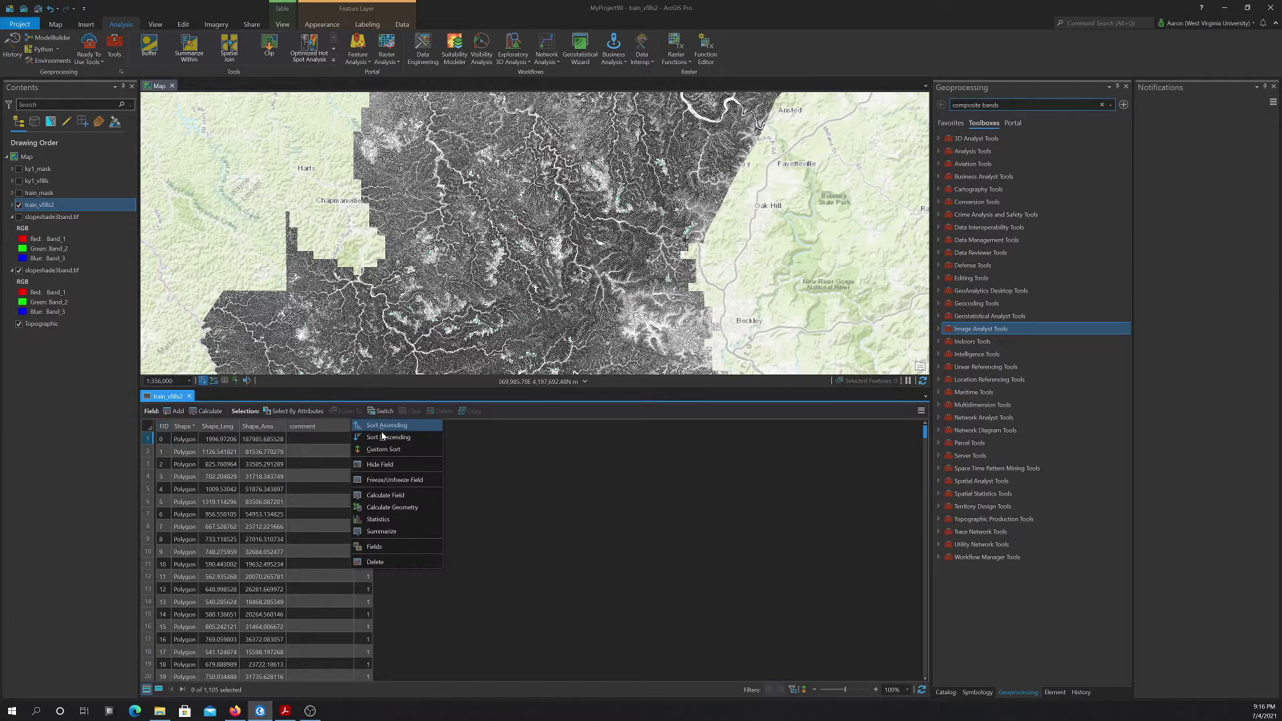
{"action": "left_click", "coordinate": [365, 427]}
{"action": "right_click", "coordinate": [364, 428]}
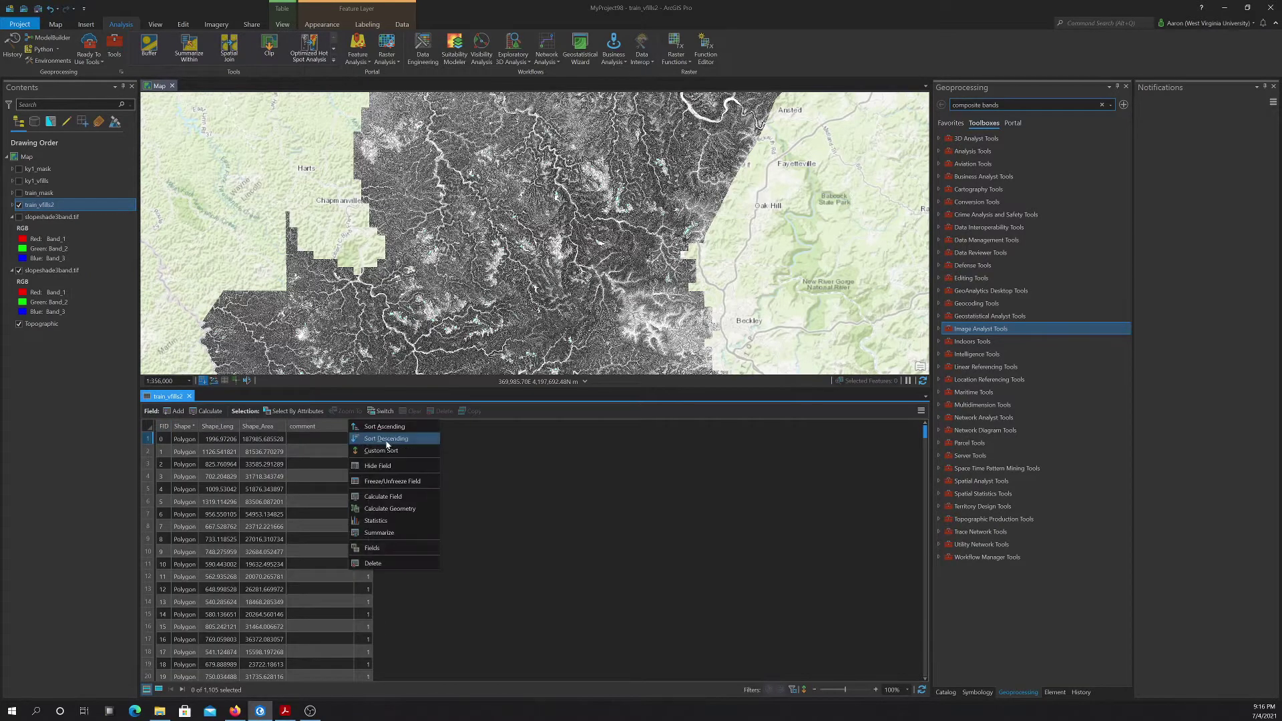
{"action": "left_click", "coordinate": [359, 436]}
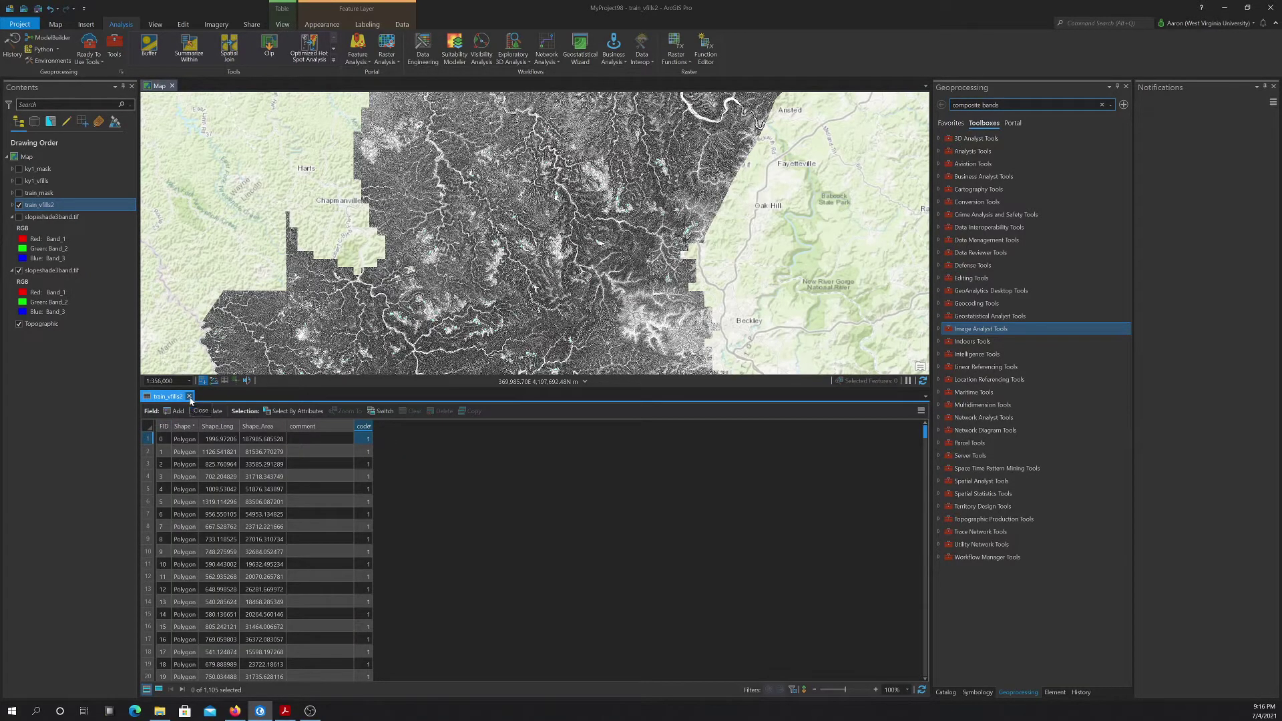
{"action": "left_click", "coordinate": [189, 396]}
- Inspect the train_vfills2 polygons up close over the mined terrain in the slopeshade
{"action": "left_click_drag", "start_coordinate": [590, 398], "coordinate": [508, 376]}
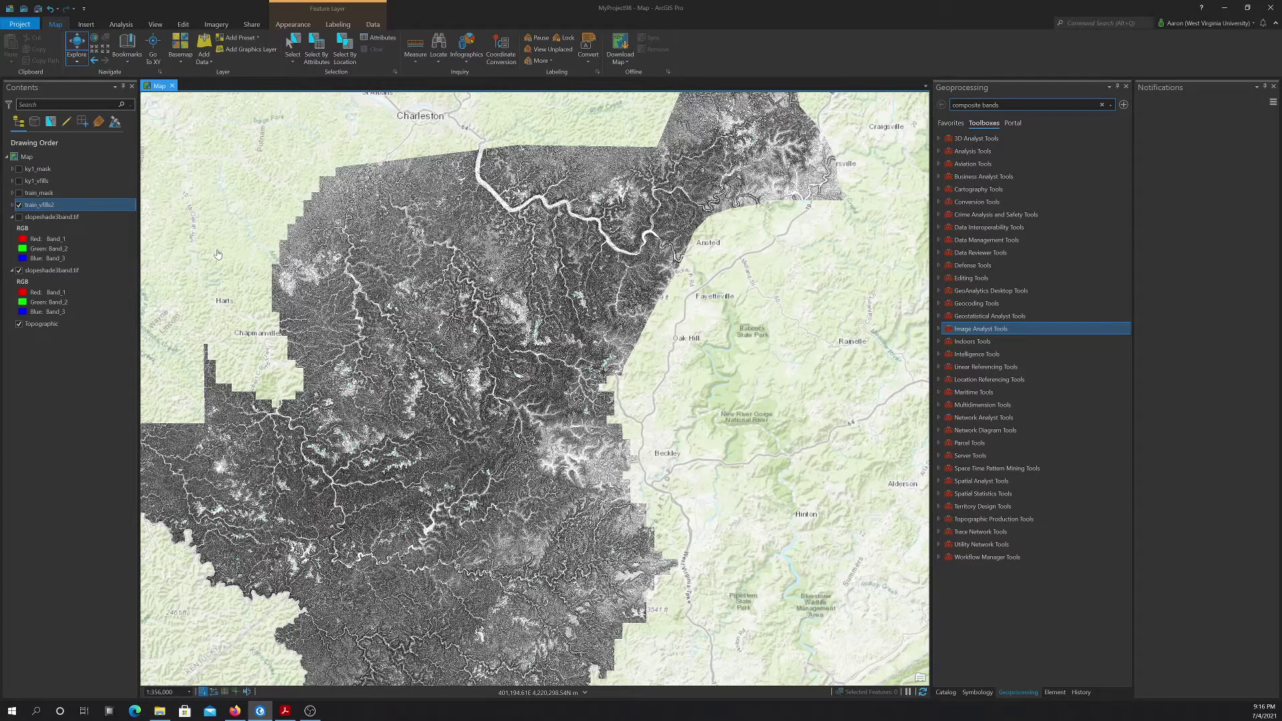
{"action": "scroll", "coordinate": [324, 292], "scroll_direction": "up", "scroll_amount": 3}
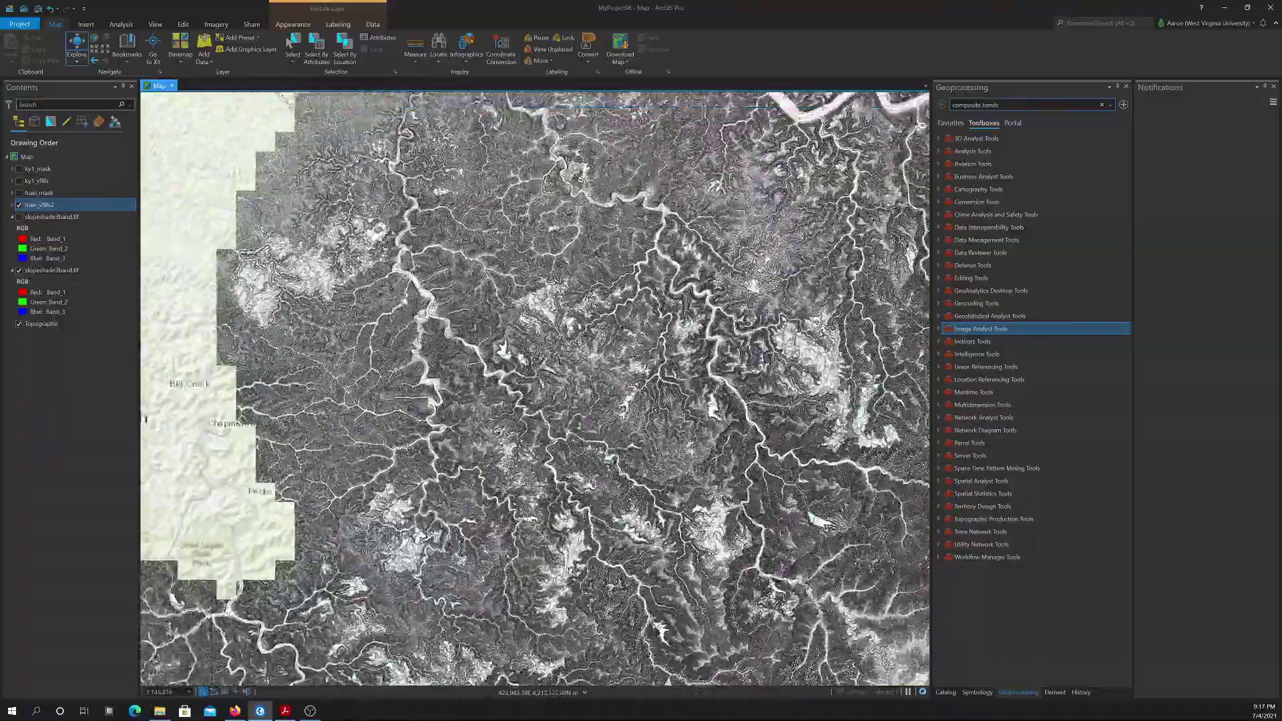
{"action": "scroll", "coordinate": [324, 292], "scroll_direction": "up", "scroll_amount": 5}
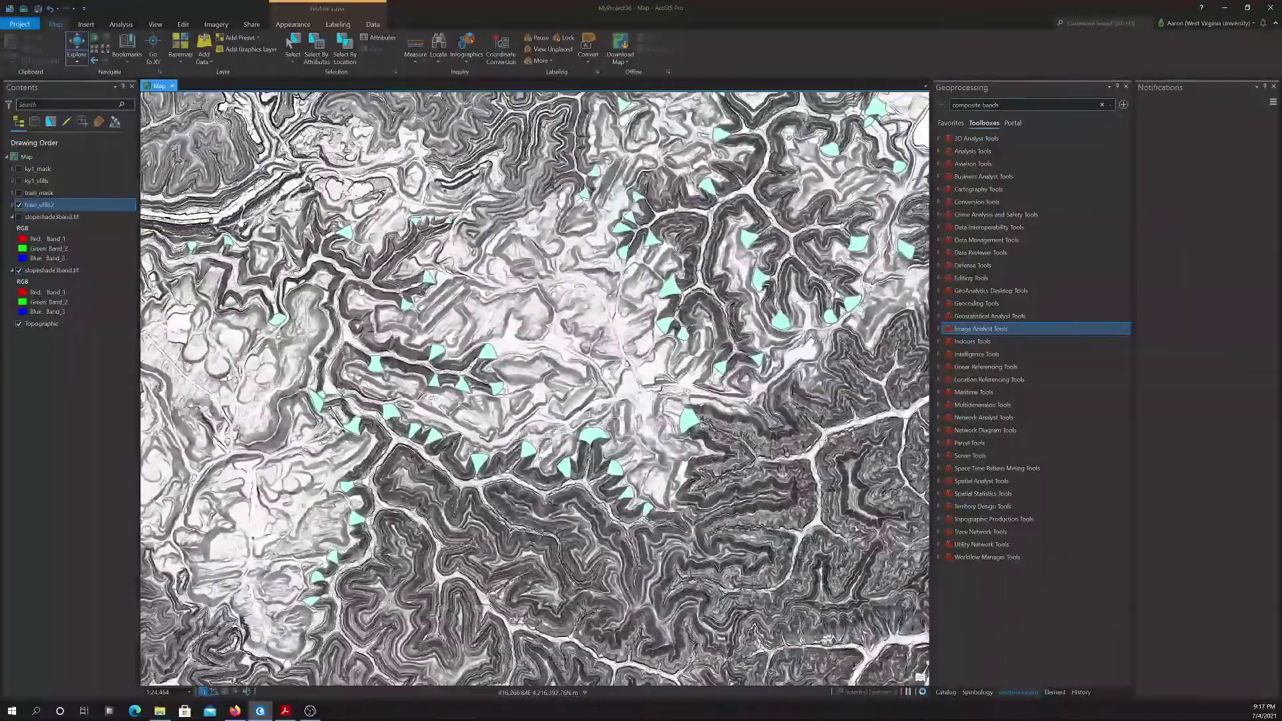
{"action": "scroll", "coordinate": [360, 289], "scroll_direction": "down", "scroll_amount": 2}
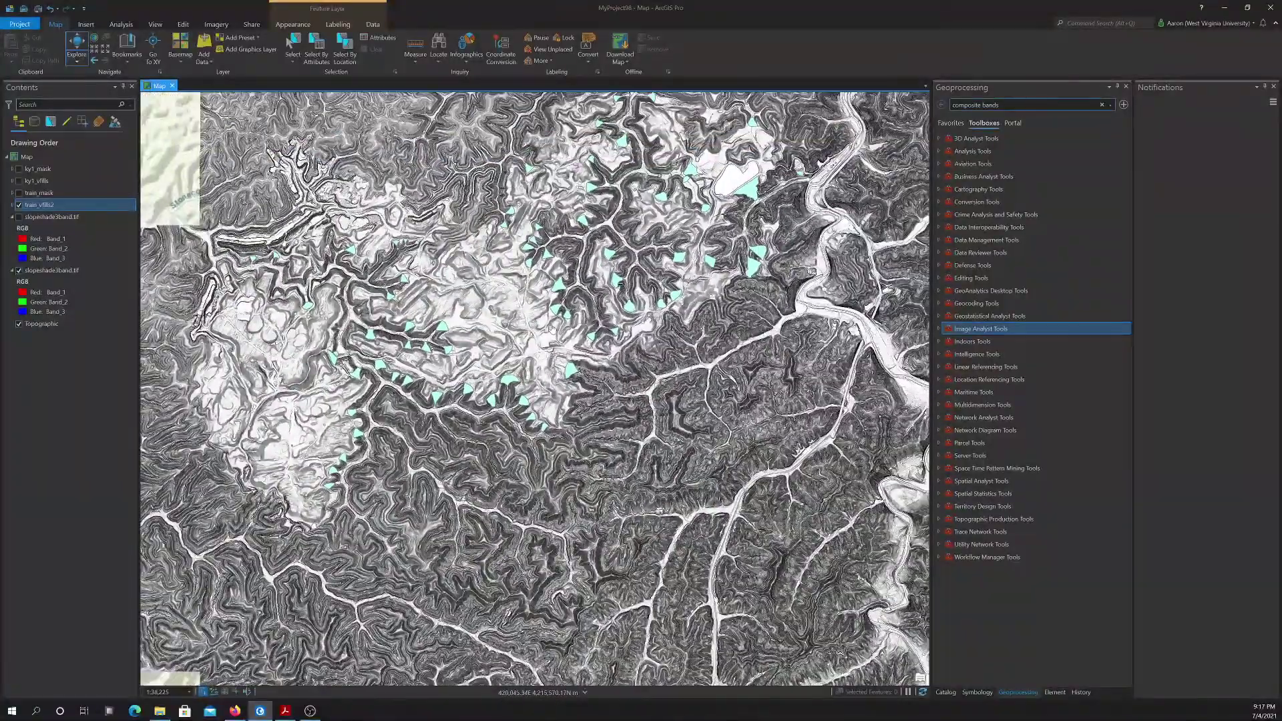
- Find and open the Composite Bands tool to view its input and output raster parameters, and return to the toolbox list
{"action": "scroll", "coordinate": [553, 327], "scroll_direction": "down", "scroll_amount": 2}
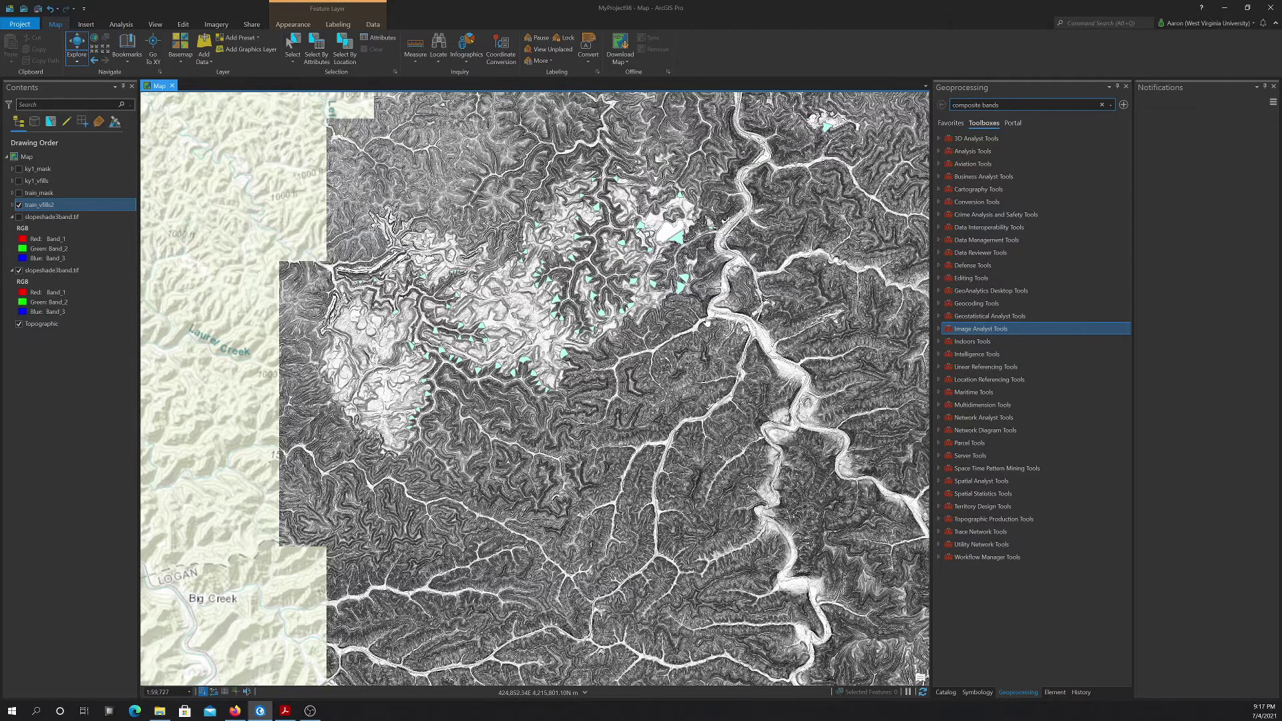
{"action": "left_click_drag", "start_coordinate": [706, 322], "coordinate": [400, 326]}
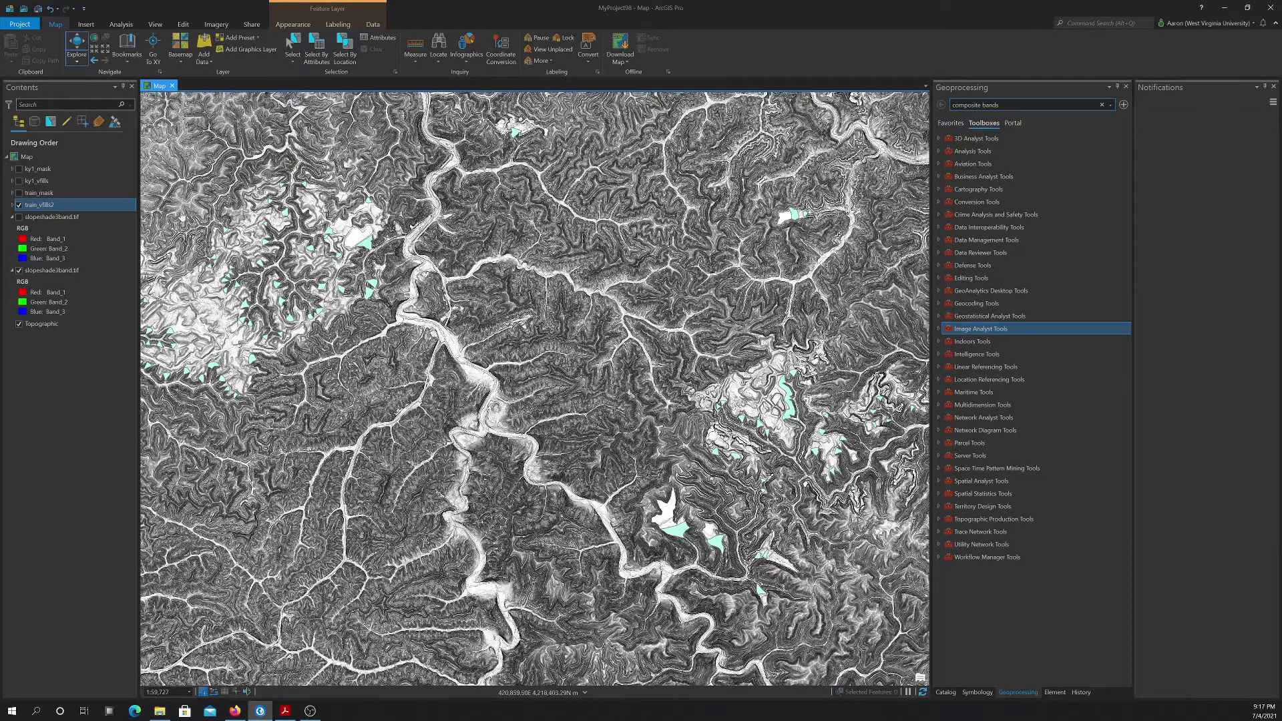
{"action": "left_click", "coordinate": [951, 120]}
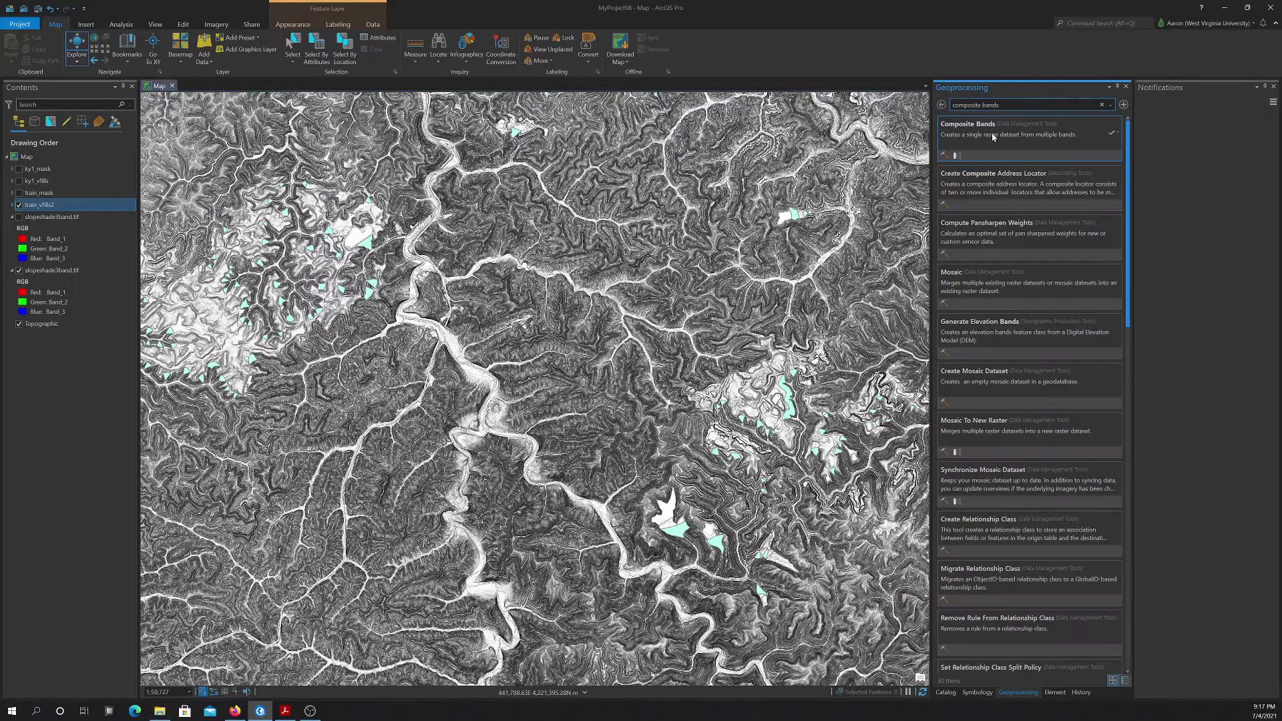
{"action": "left_click", "coordinate": [993, 136]}
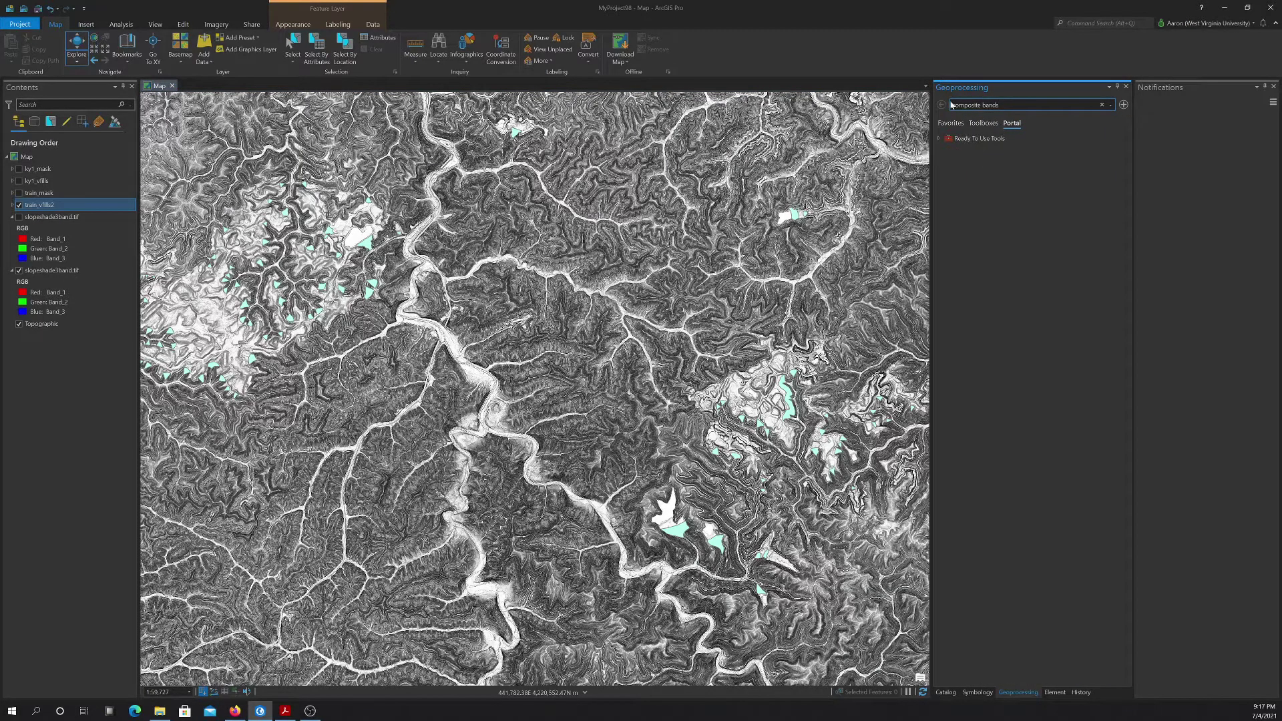
{"action": "left_click", "coordinate": [983, 123]}
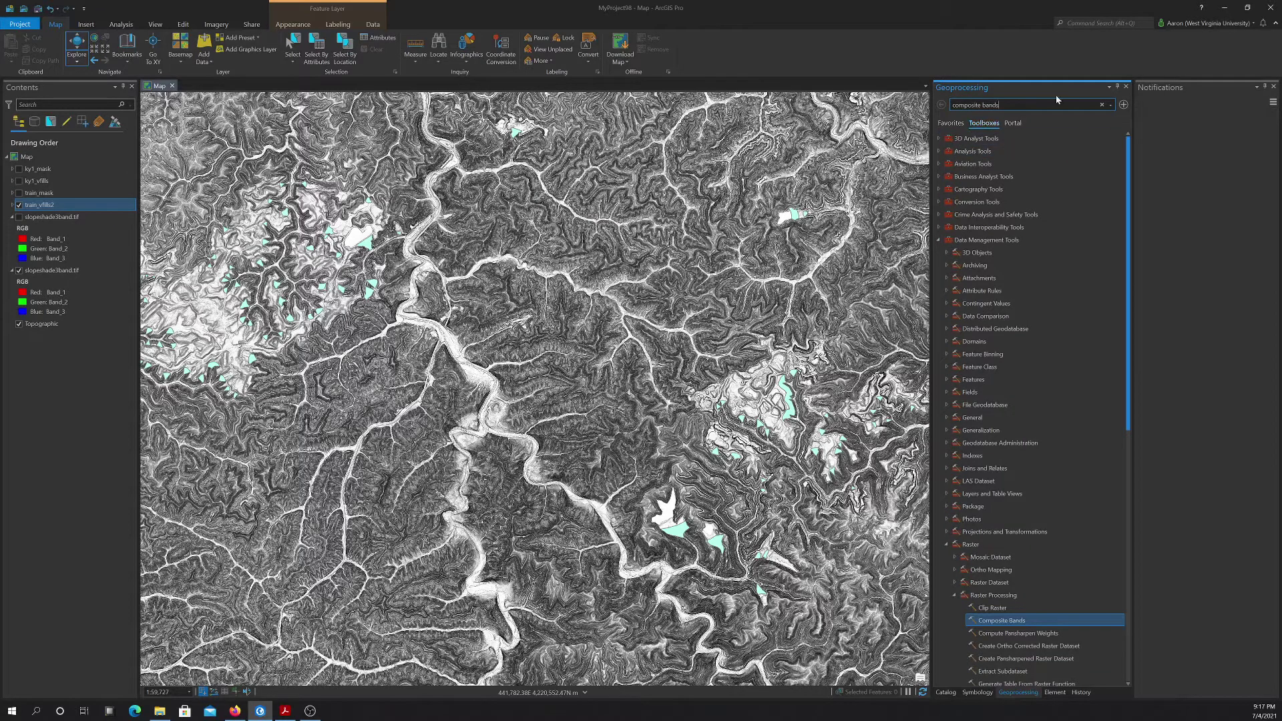
{"action": "key", "text": "Return"}
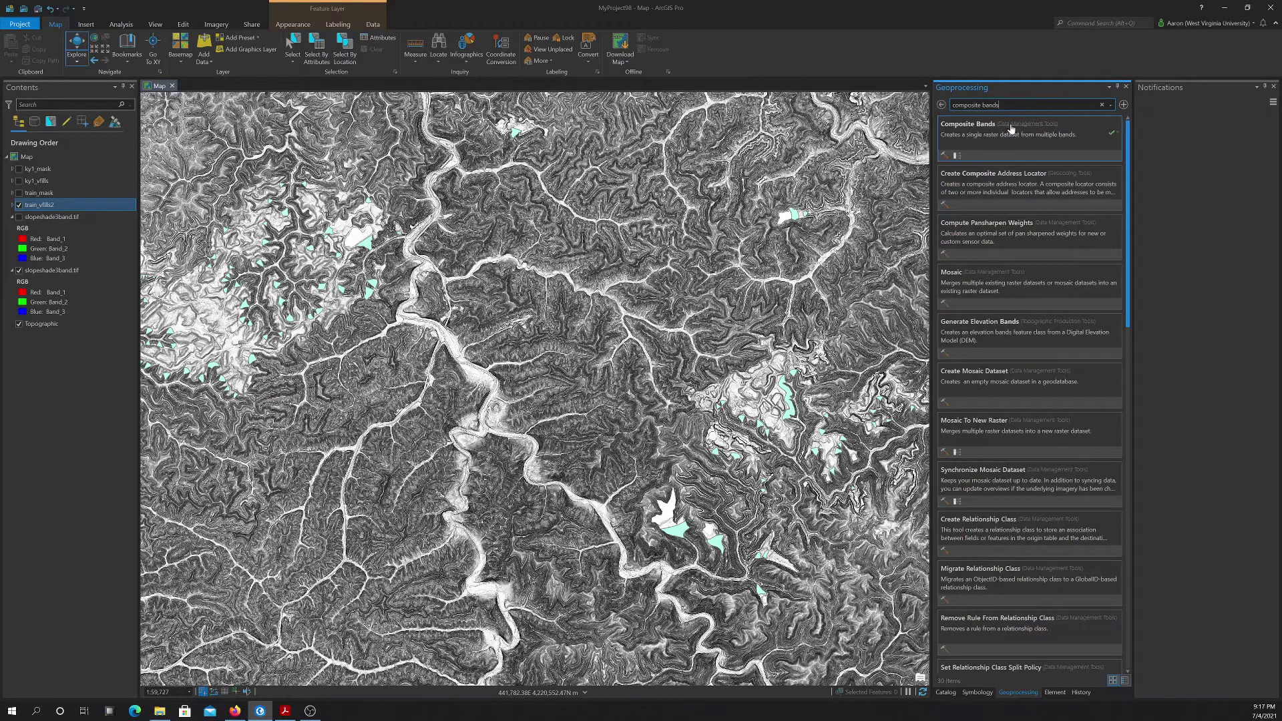
{"action": "left_click", "coordinate": [1022, 127]}
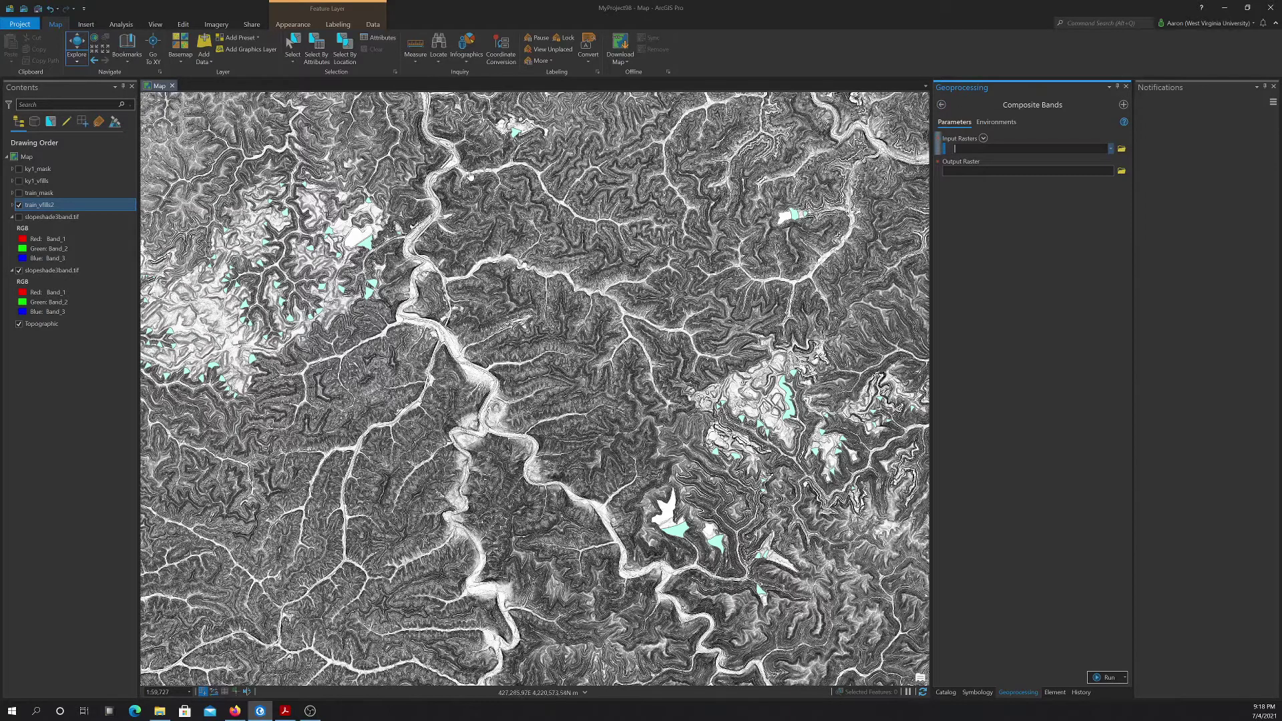
{"action": "left_click", "coordinate": [941, 104]}
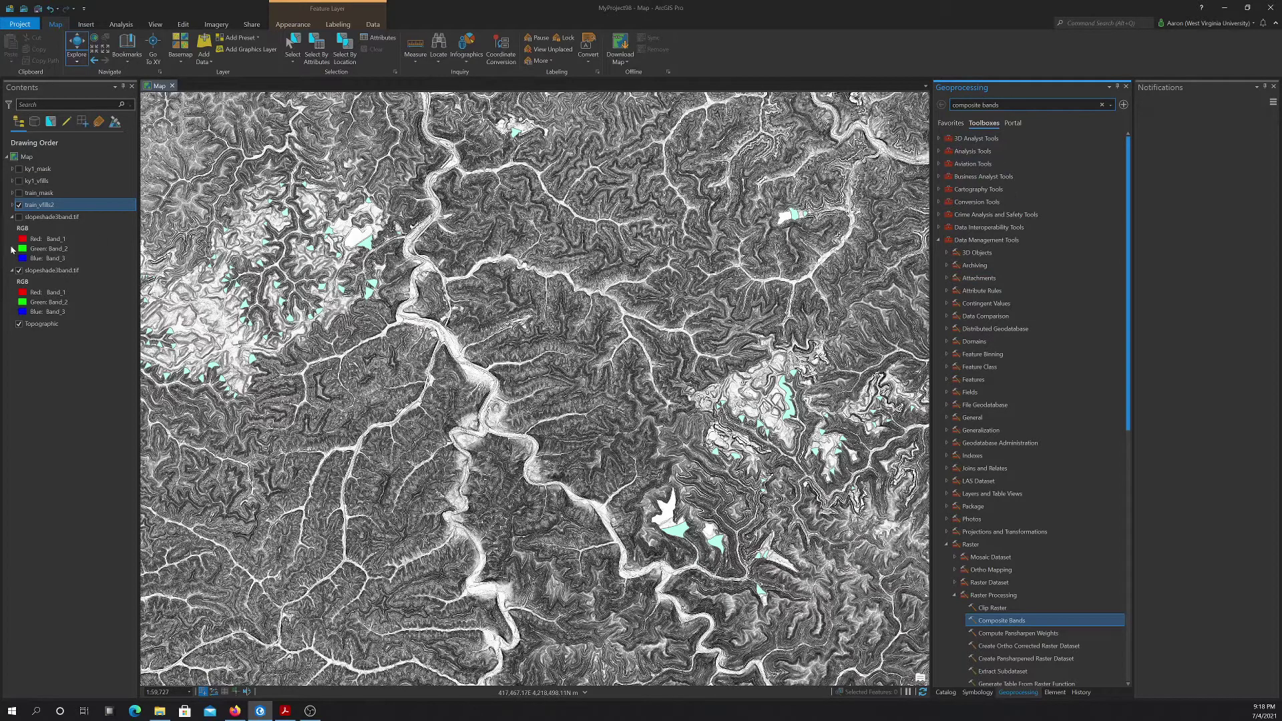
- Hide train_vfills2 and examine the raster information, including pixel type and depth, in the upper slopeshade3band.tif layer's properties, closing them again
{"action": "left_click", "coordinate": [18, 205]}
{"action": "left_click", "coordinate": [30, 217]}
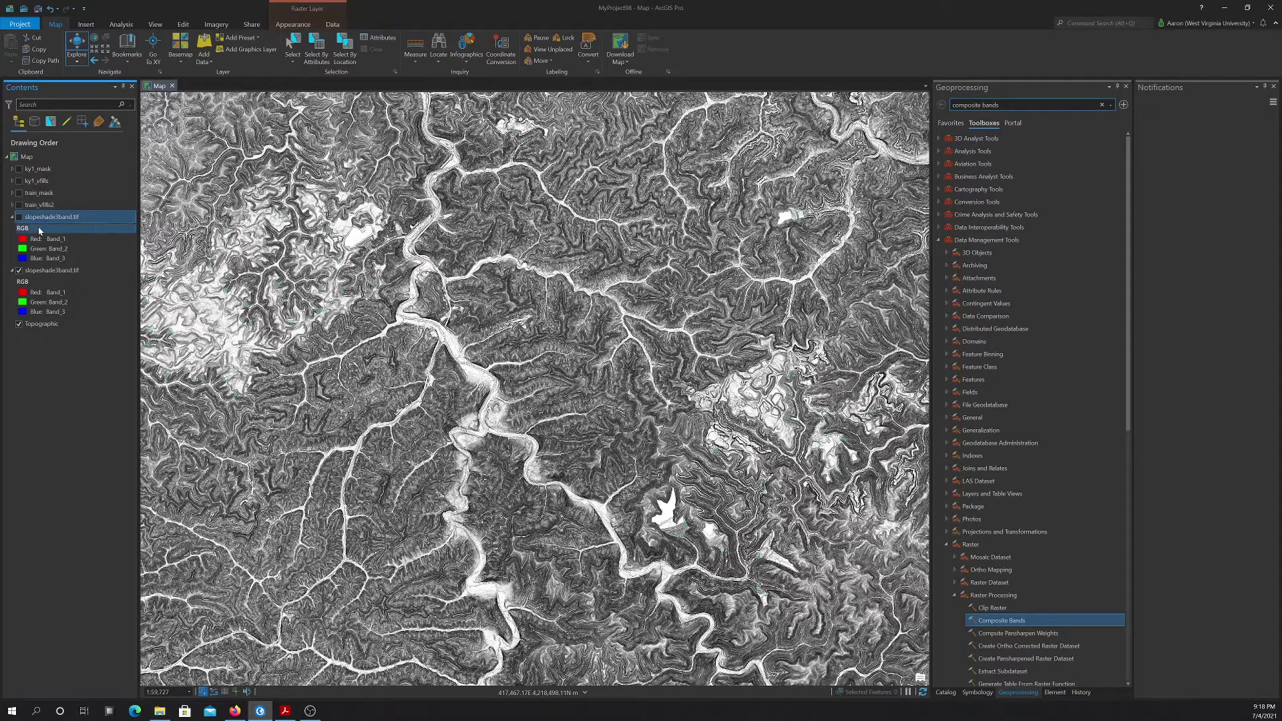
{"action": "right_click", "coordinate": [32, 218]}
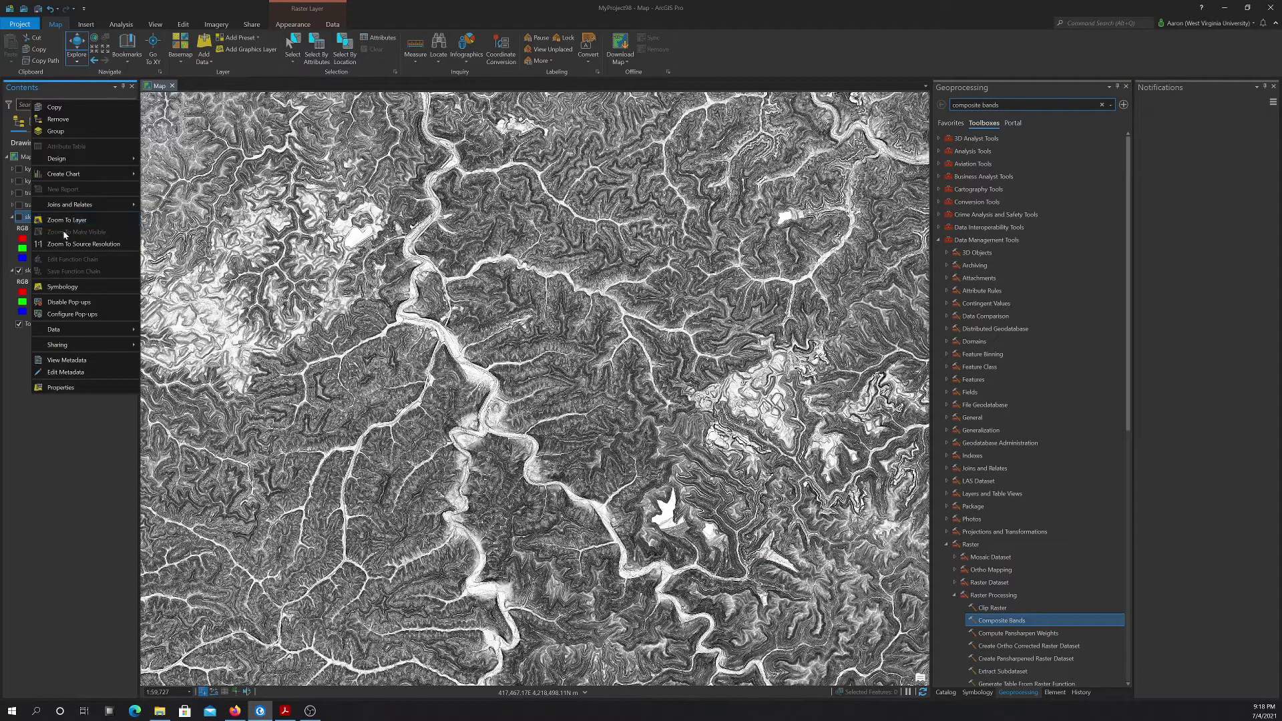
{"action": "left_click", "coordinate": [60, 387]}
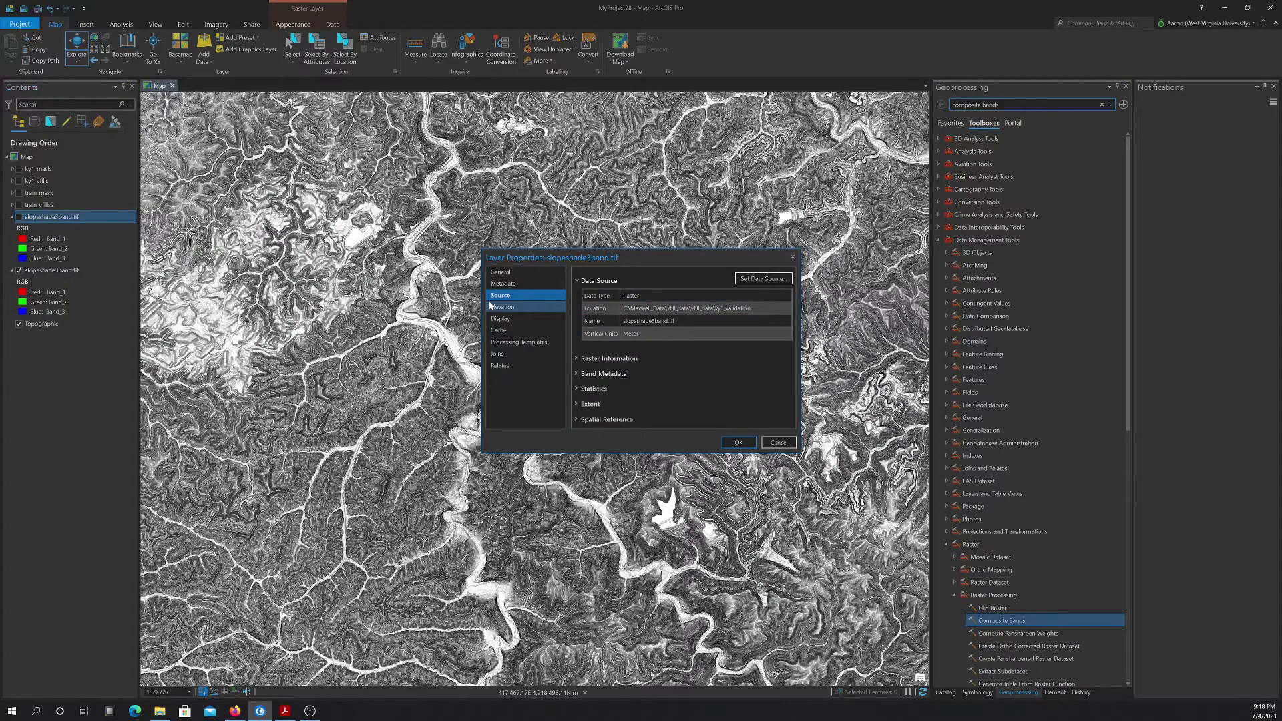
{"action": "left_click", "coordinate": [509, 274]}
{"action": "left_click", "coordinate": [501, 295]}
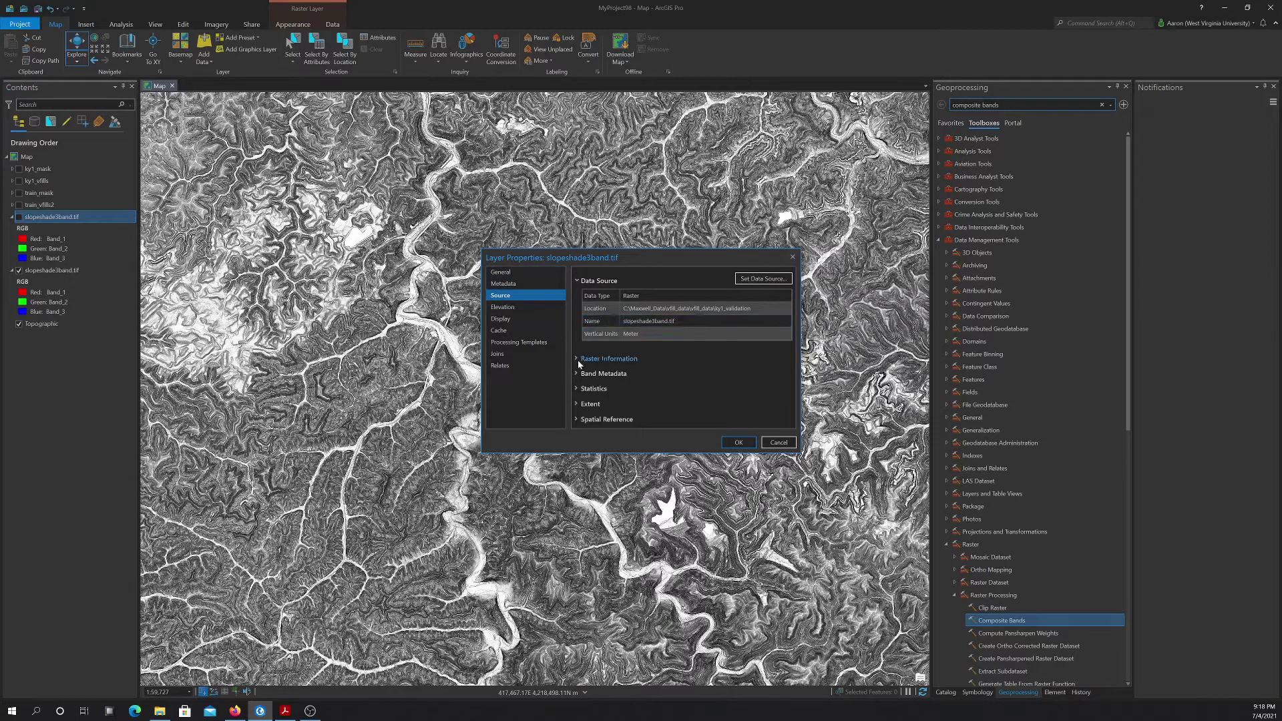
{"action": "left_click", "coordinate": [578, 359]}
{"action": "scroll", "coordinate": [654, 314], "scroll_direction": "down", "scroll_amount": 3}
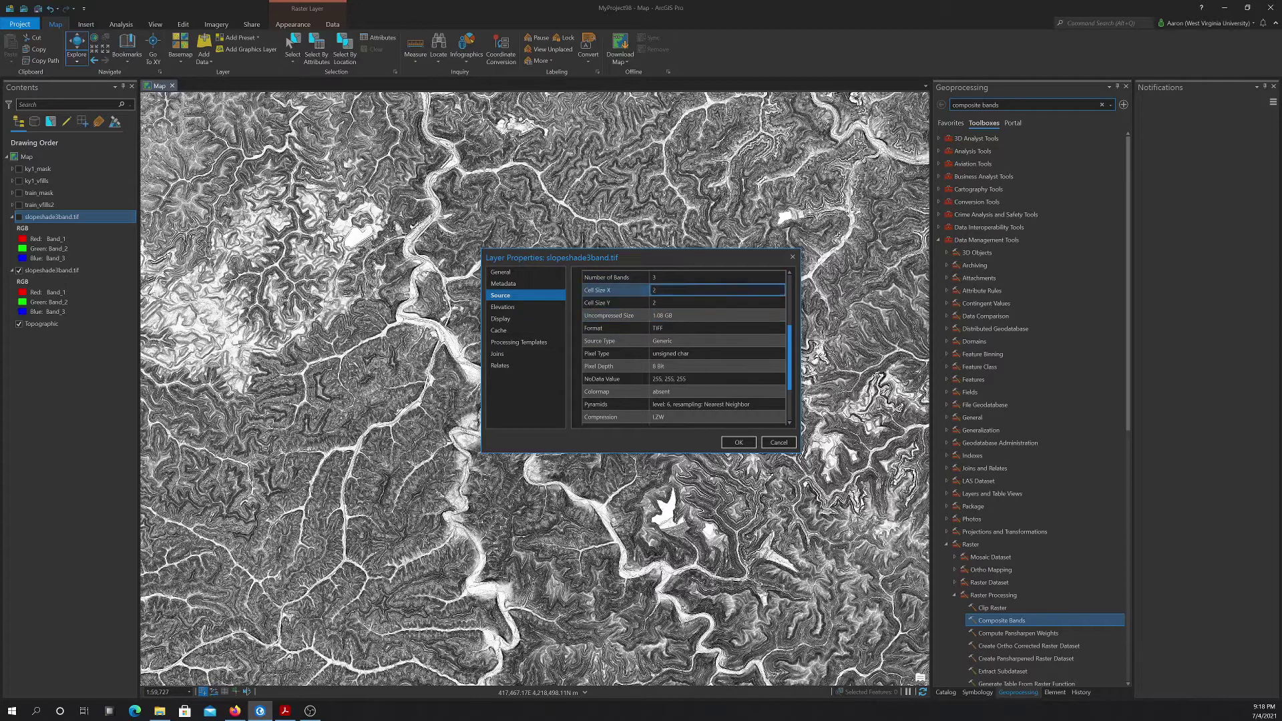
{"action": "scroll", "coordinate": [641, 325], "scroll_direction": "down", "scroll_amount": 2}
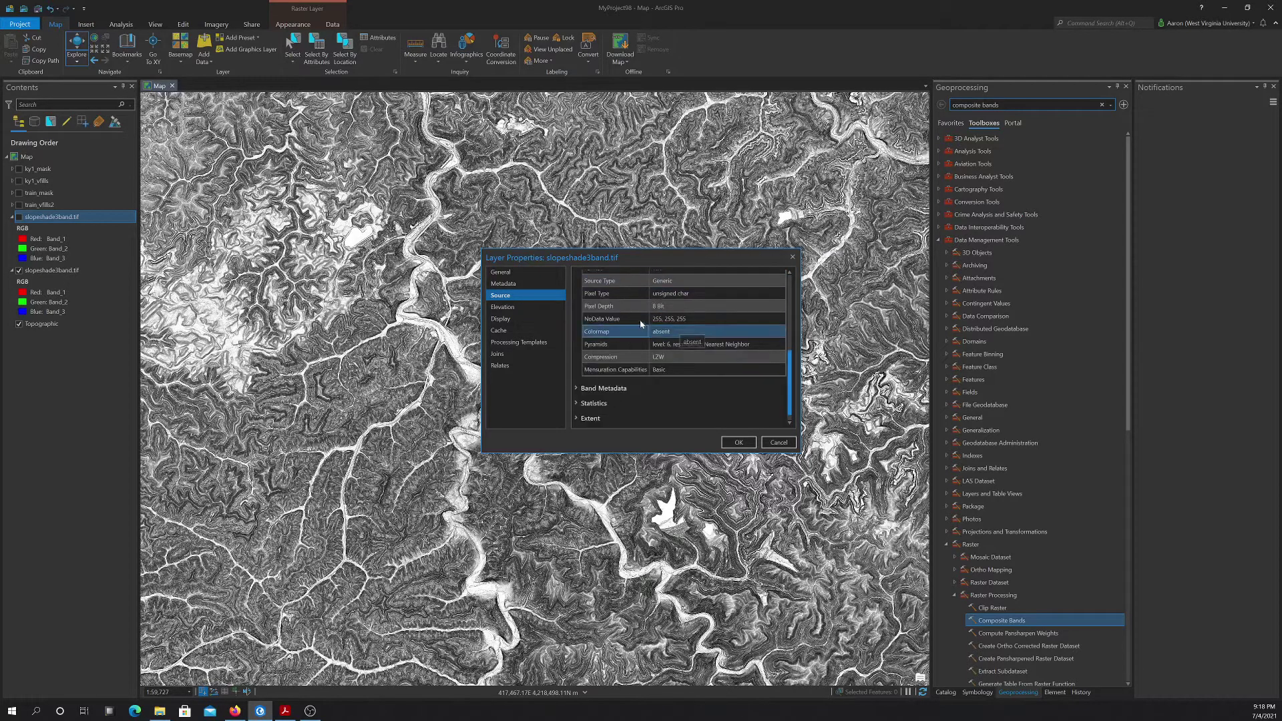
{"action": "left_click", "coordinate": [665, 306]}
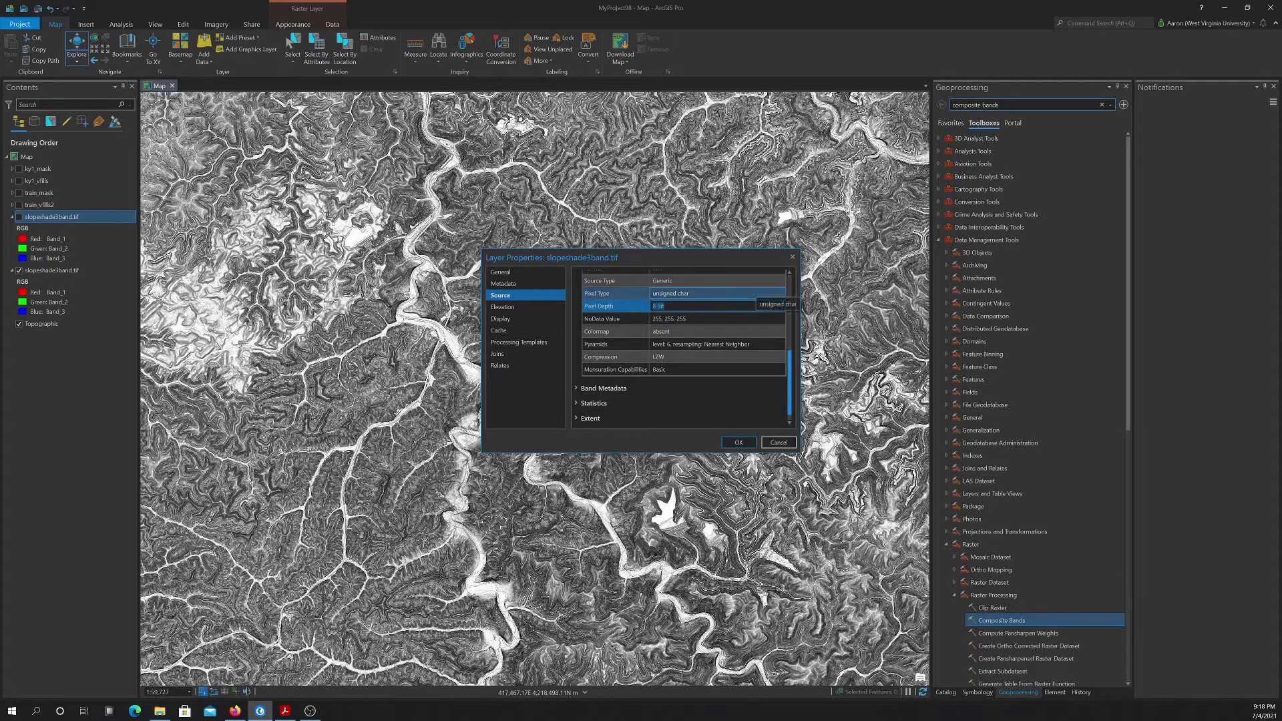
{"action": "left_click", "coordinate": [792, 257]}
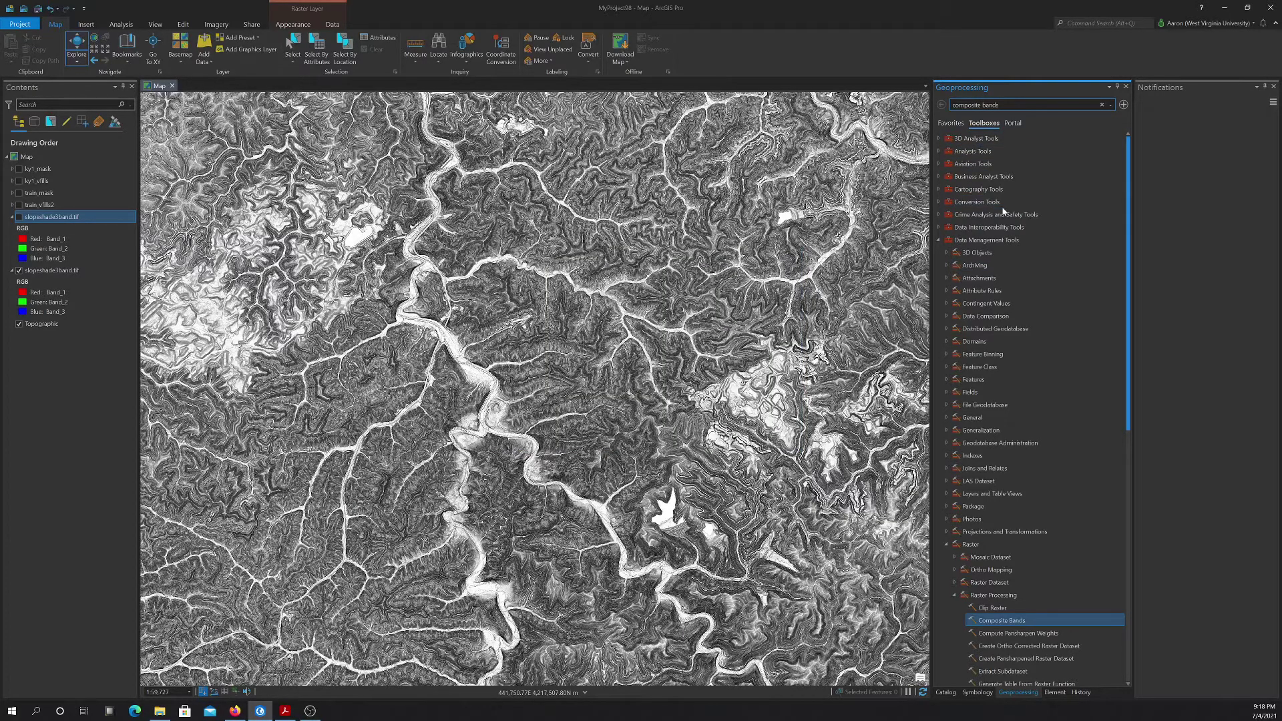
- Display train_vfills2 over the full slopeshade extent and toggle train_mask on and off
{"action": "scroll", "coordinate": [443, 218], "scroll_direction": "down", "scroll_amount": 1}
{"action": "scroll", "coordinate": [443, 218], "scroll_direction": "down", "scroll_amount": 5}
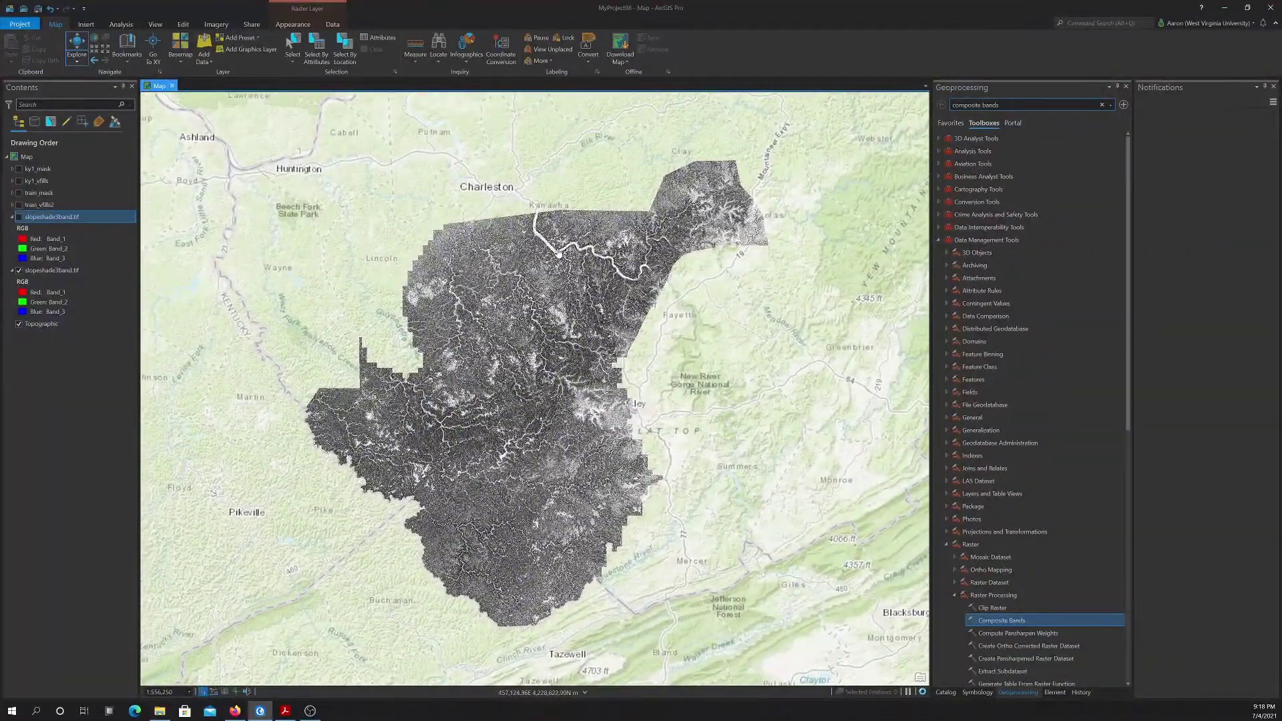
{"action": "scroll", "coordinate": [443, 218], "scroll_direction": "up", "scroll_amount": 1}
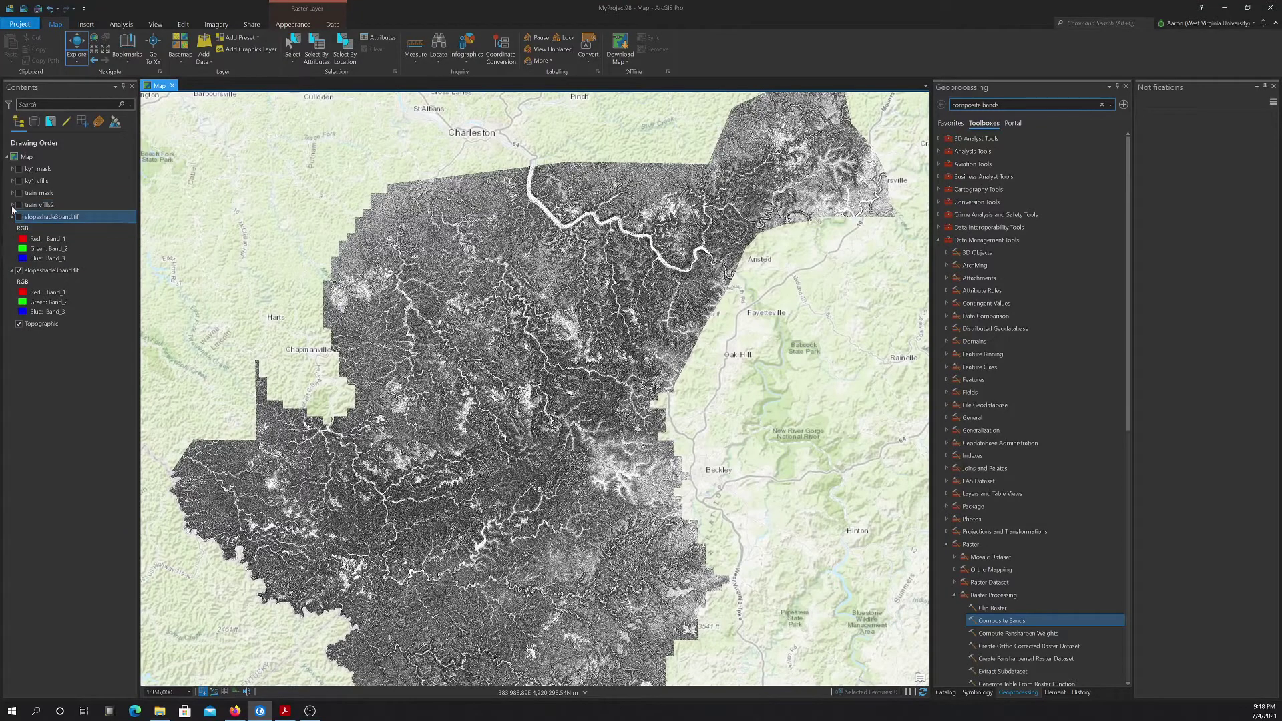
{"action": "left_click", "coordinate": [20, 205]}
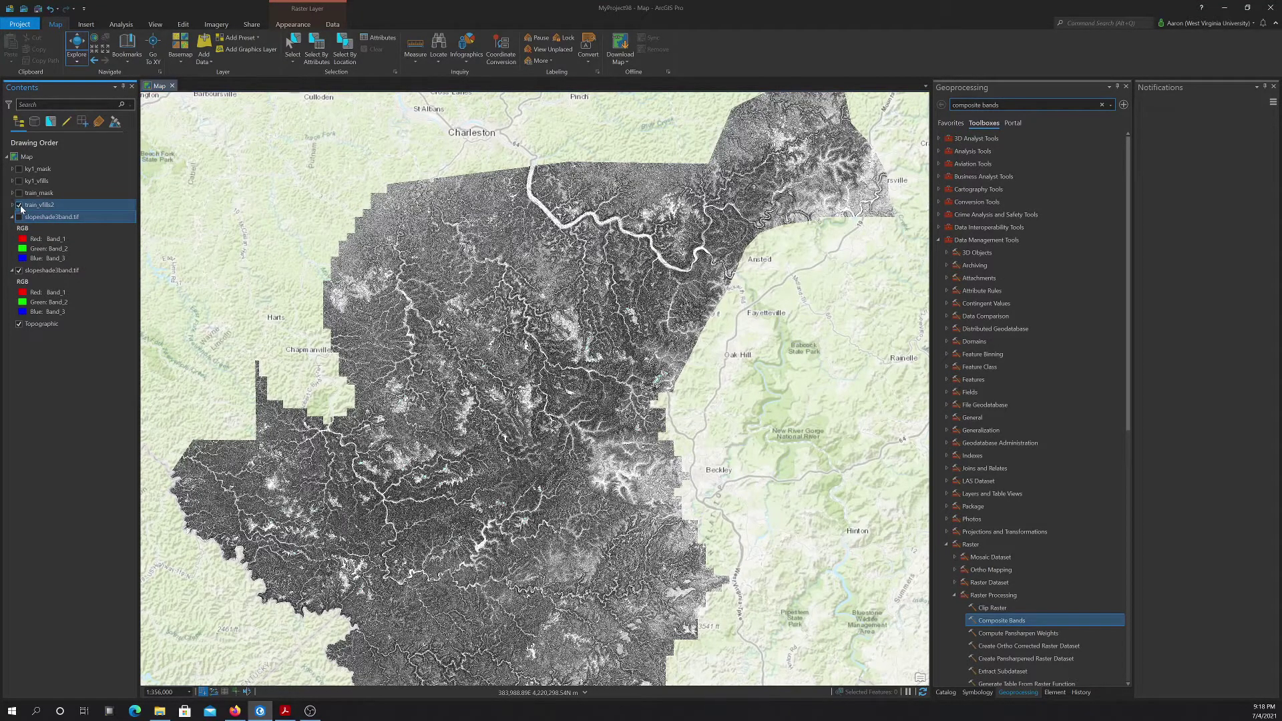
{"action": "left_click", "coordinate": [19, 193]}
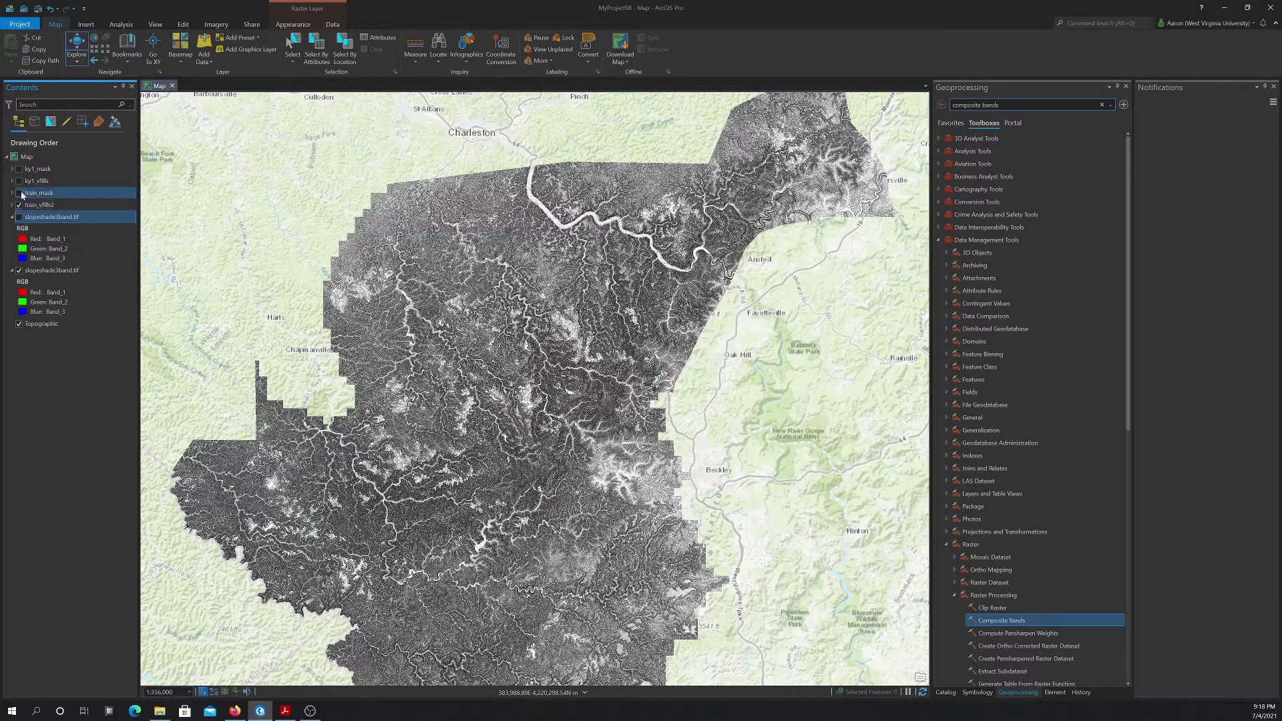
{"action": "left_click", "coordinate": [20, 193]}
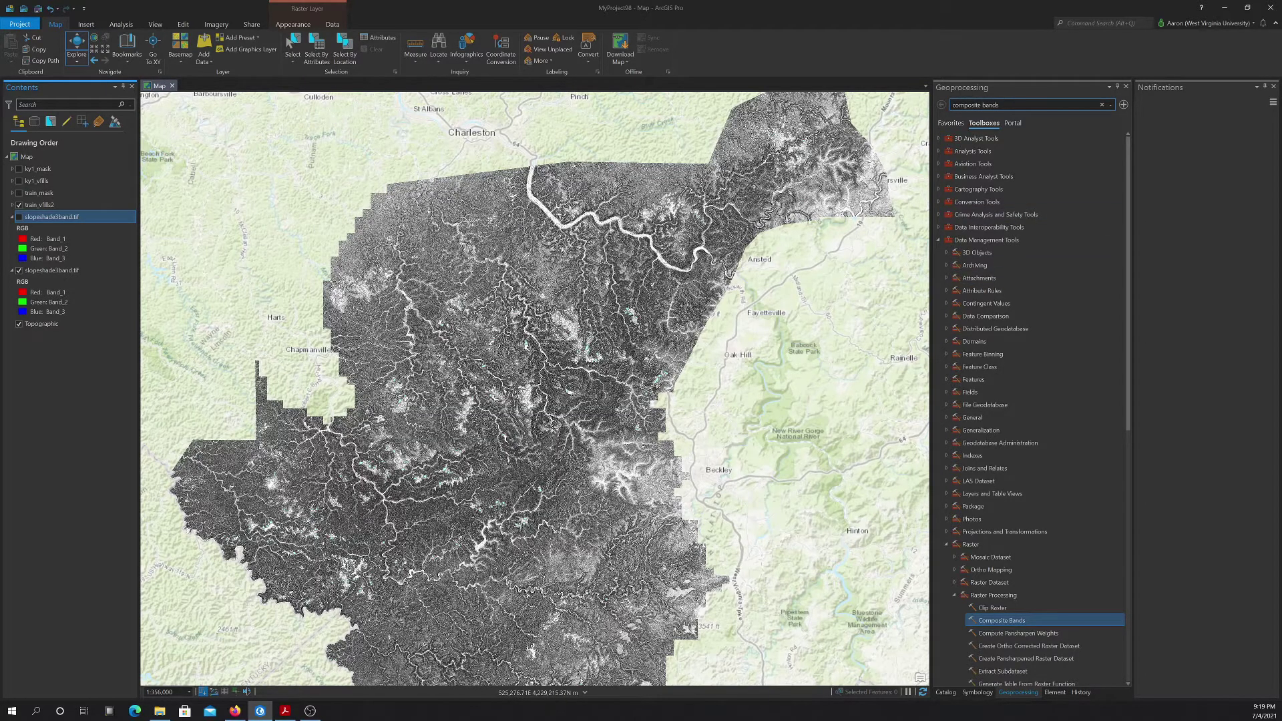
- Open the Export Training Data For Deep Learning tool and set its input raster to slopeshade3band.tif:2
{"action": "left_click", "coordinate": [953, 104]}
{"action": "type", "text": "explo"}
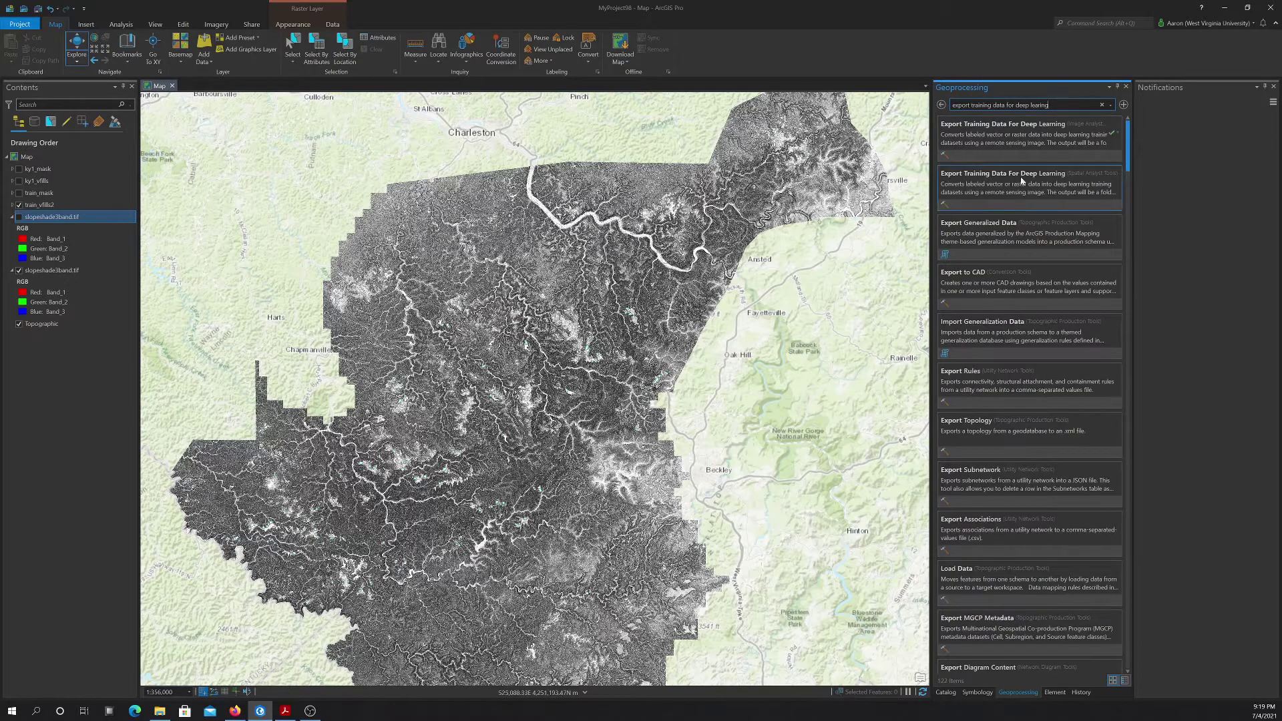
{"action": "left_click", "coordinate": [984, 124]}
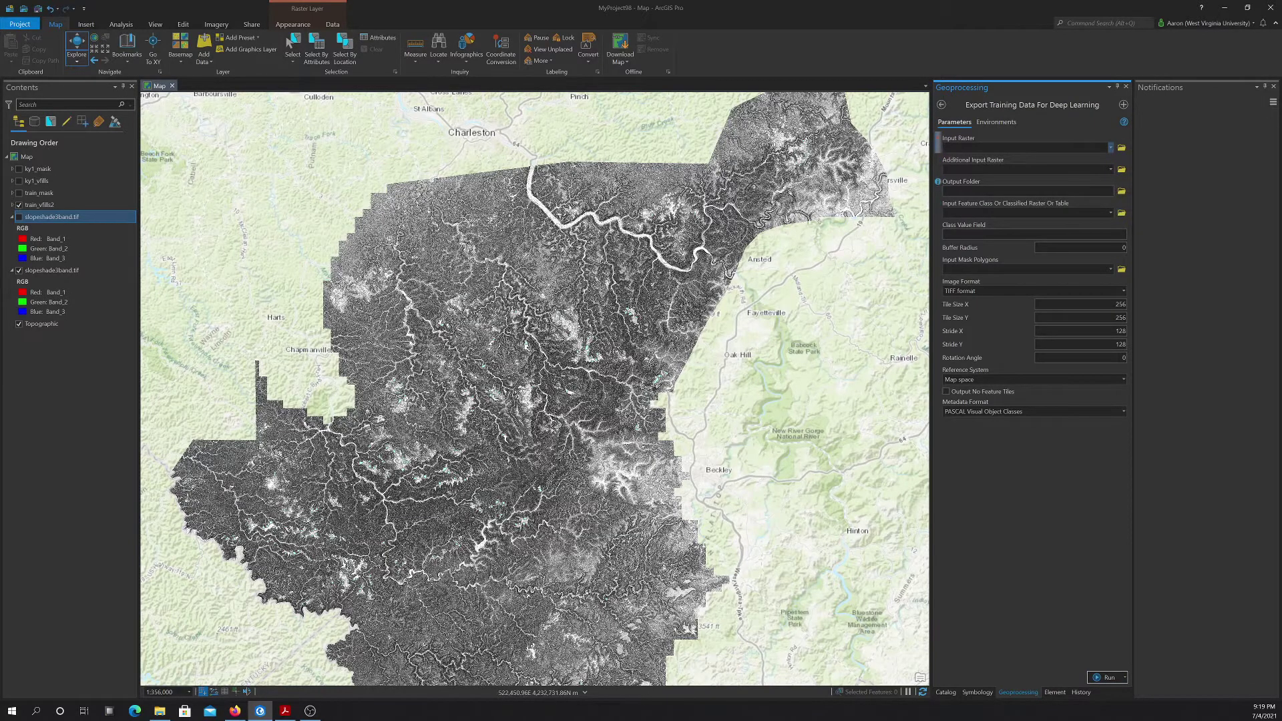
{"action": "key", "text": "alt+Down"}
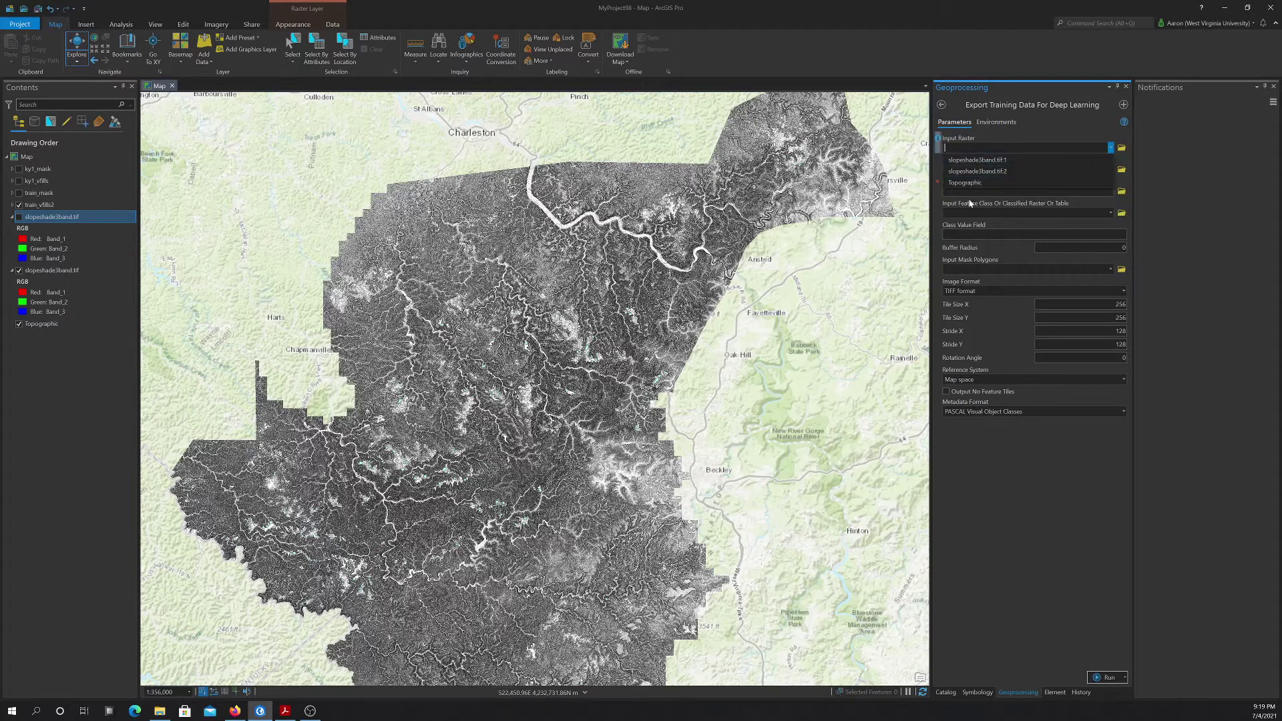
{"action": "left_click", "coordinate": [978, 171]}
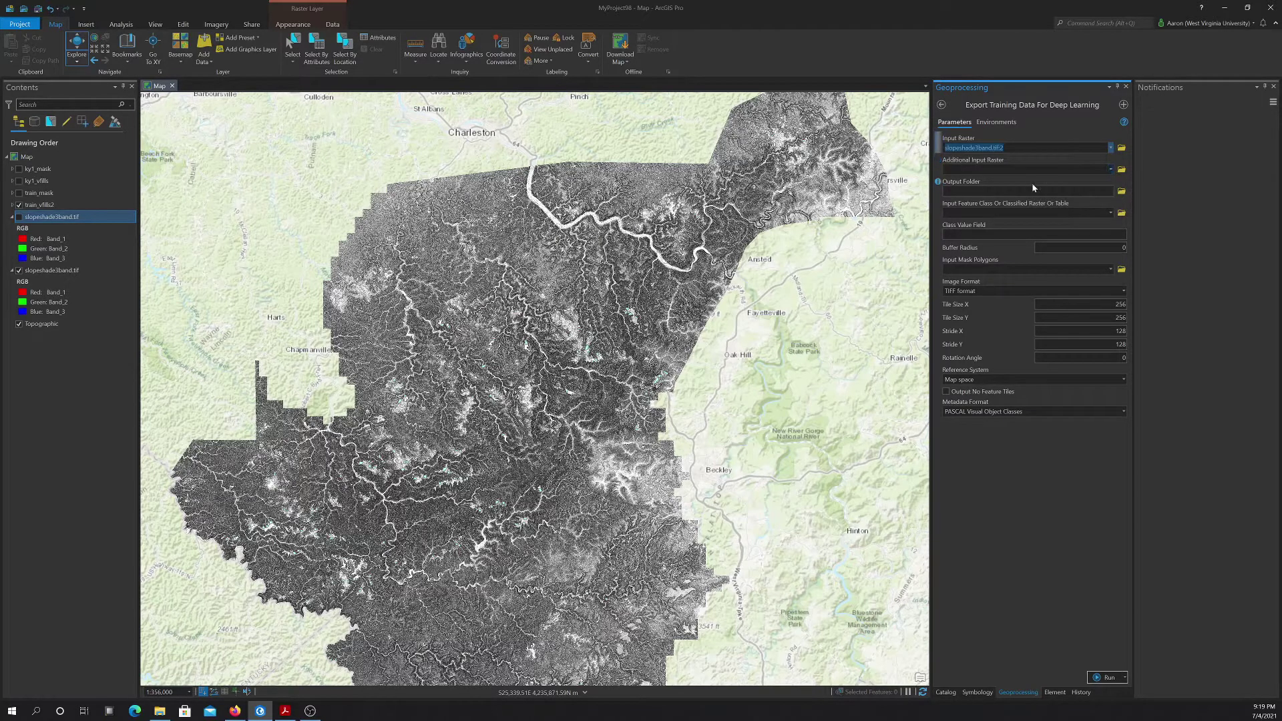
- Browse for the tool's output folder and go to the vfill_data folder on the local C: disk
{"action": "left_click", "coordinate": [1122, 191]}
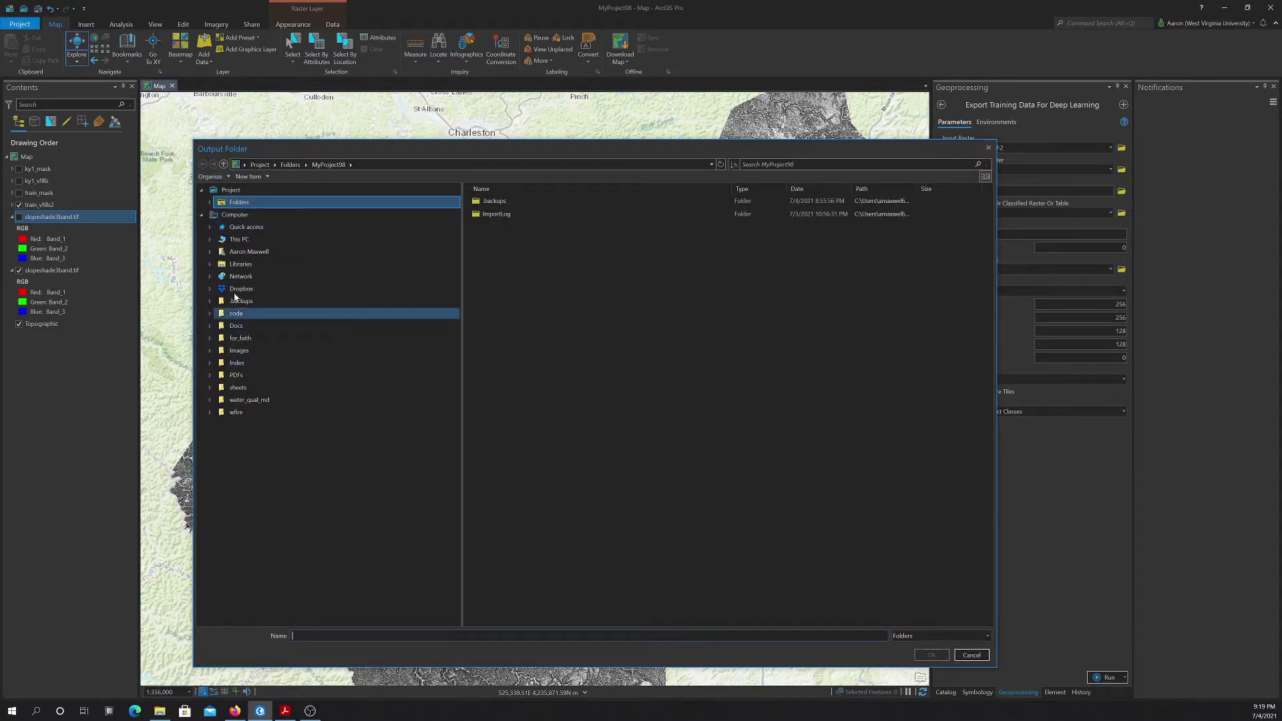
{"action": "left_click", "coordinate": [238, 239]}
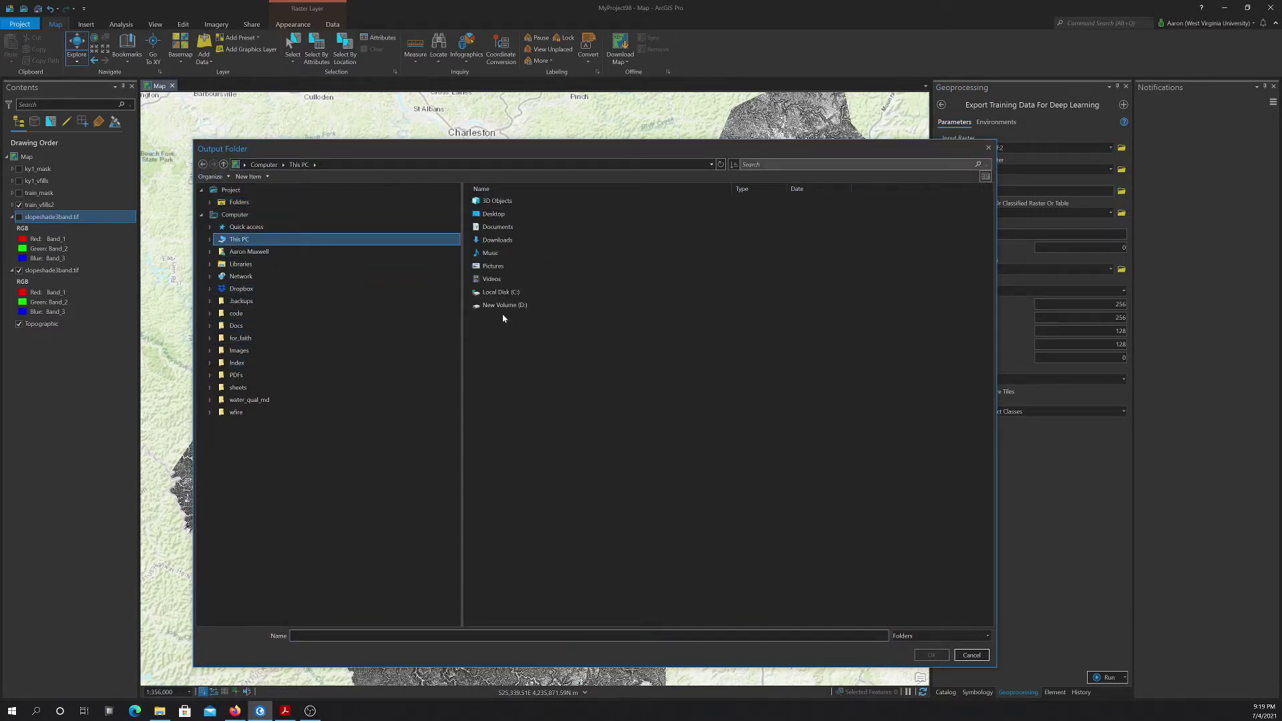
{"action": "double_click", "coordinate": [498, 292]}
{"action": "double_click", "coordinate": [515, 253]}
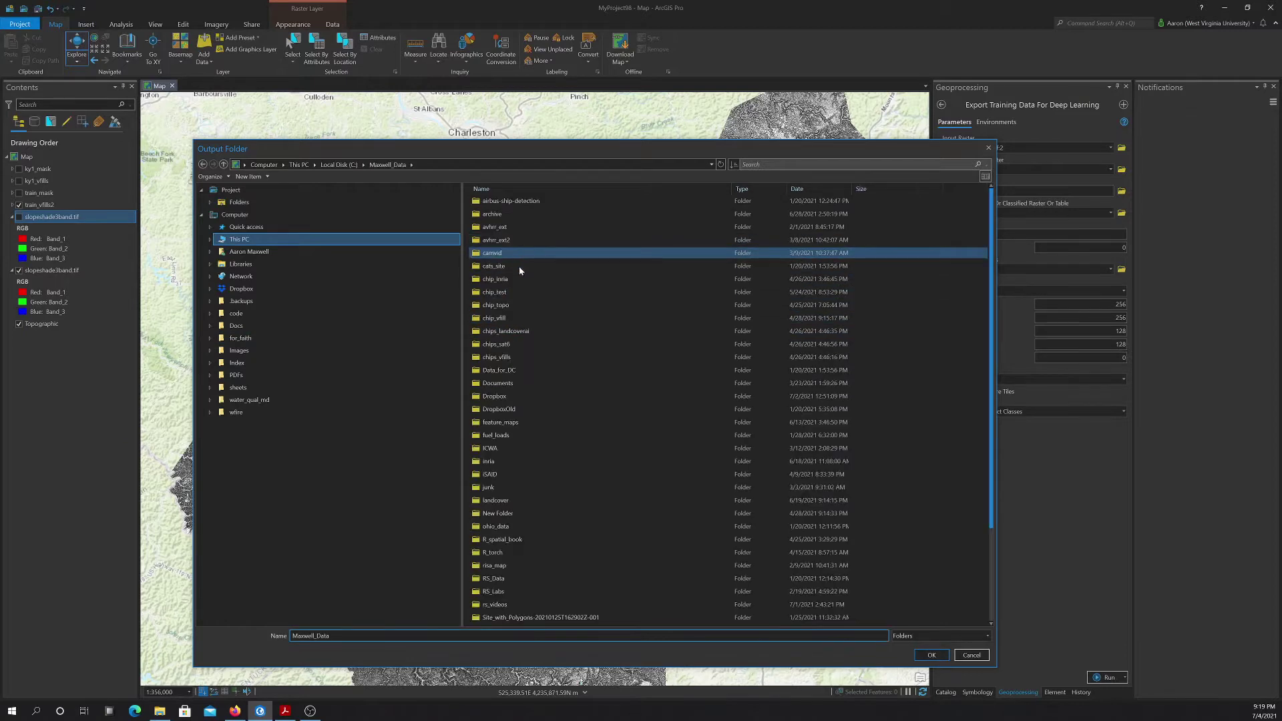
{"action": "scroll", "coordinate": [519, 316], "scroll_direction": "down", "scroll_amount": 3}
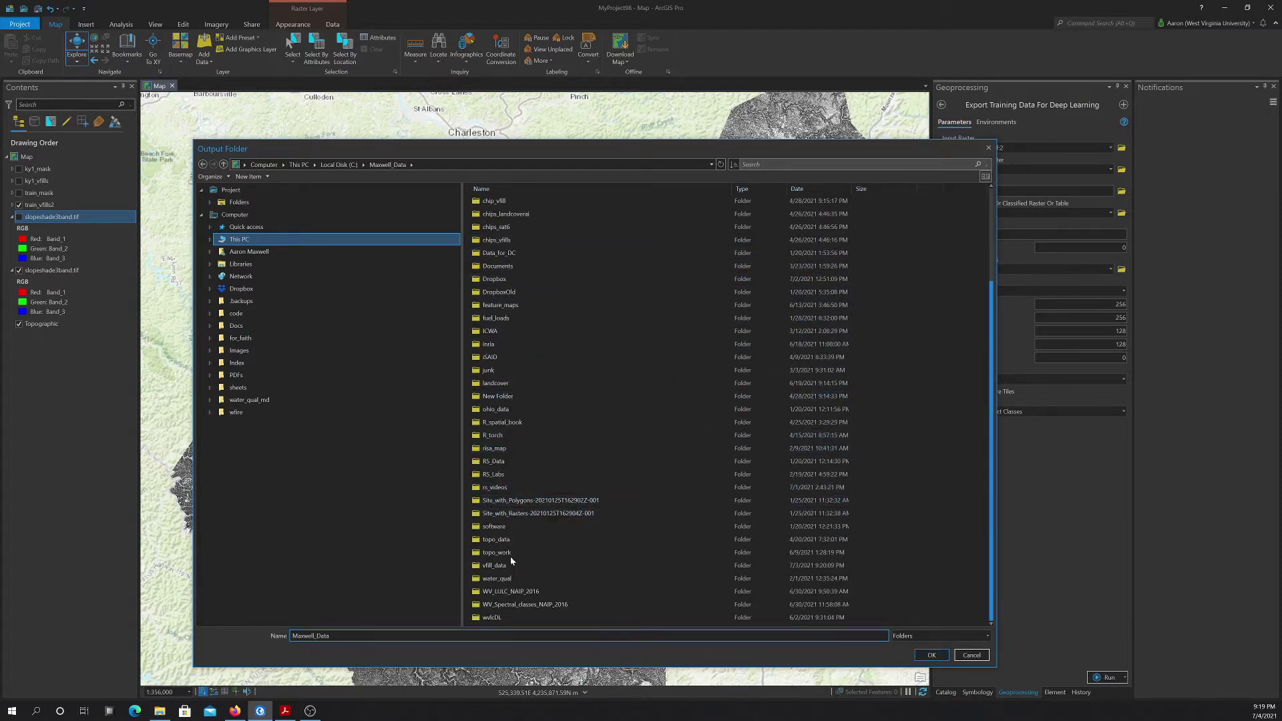
{"action": "double_click", "coordinate": [509, 565]}
- Create a folder named chips_train2 inside vfill_data and set it as the tool's output folder
{"action": "right_click", "coordinate": [508, 378]}
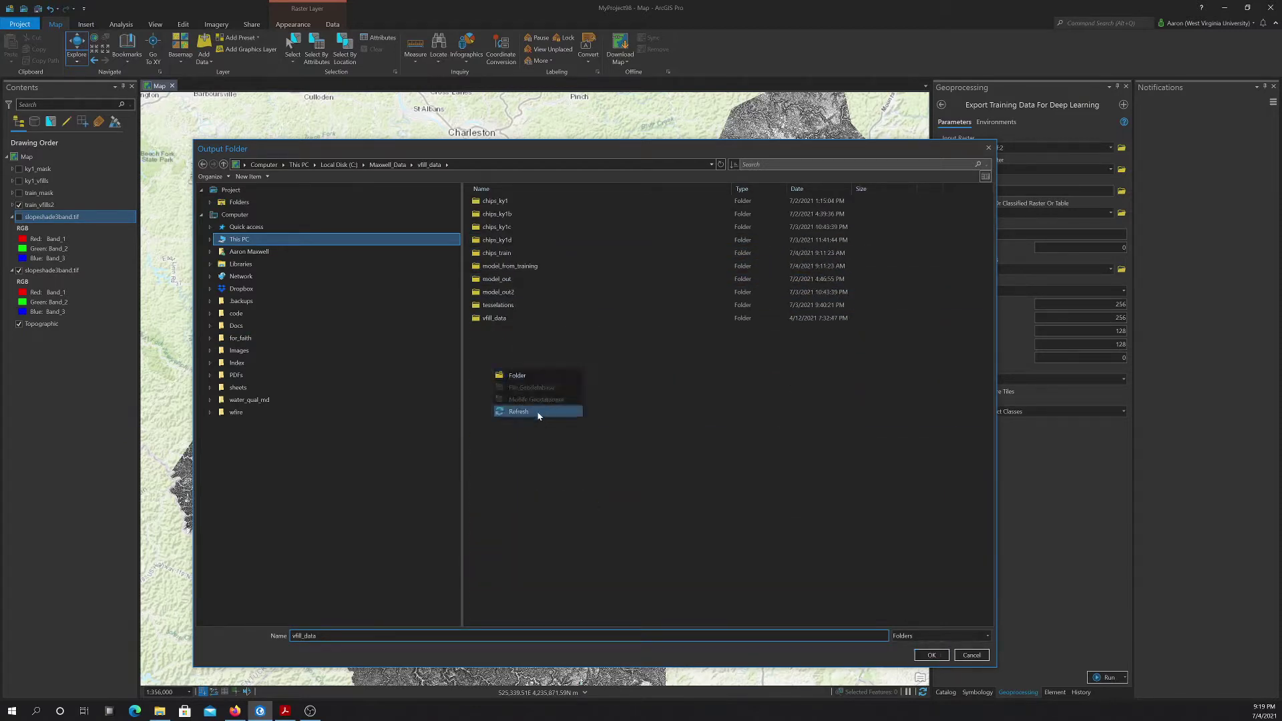
{"action": "mouse_move", "coordinate": [535, 415]}
{"action": "left_click", "coordinate": [530, 371]}
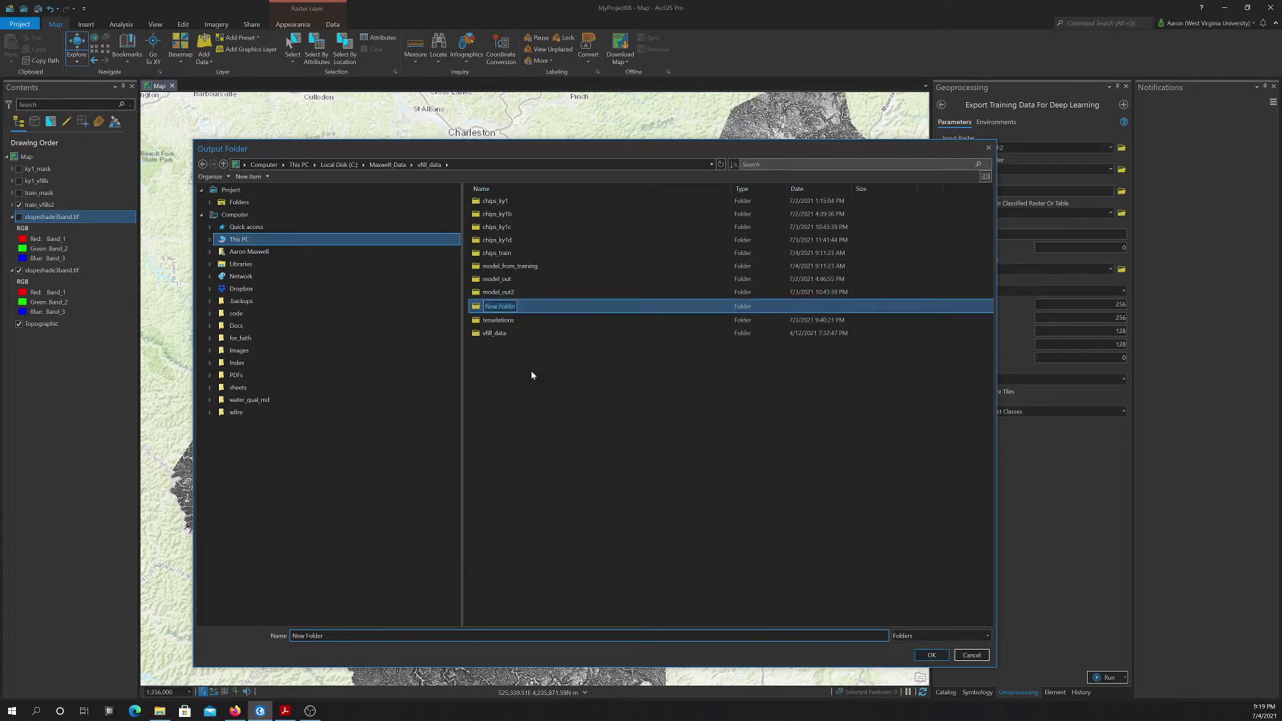
{"action": "key", "text": "BackSpace"}
{"action": "type", "text": "chipsa"}
{"action": "key", "text": "BackSpace"}
{"action": "type", "text": "_trao"}
{"action": "key", "text": "BackSpace"}
{"action": "type", "text": "in2"}
{"action": "key", "text": "Return"}
{"action": "left_click", "coordinate": [932, 655]}
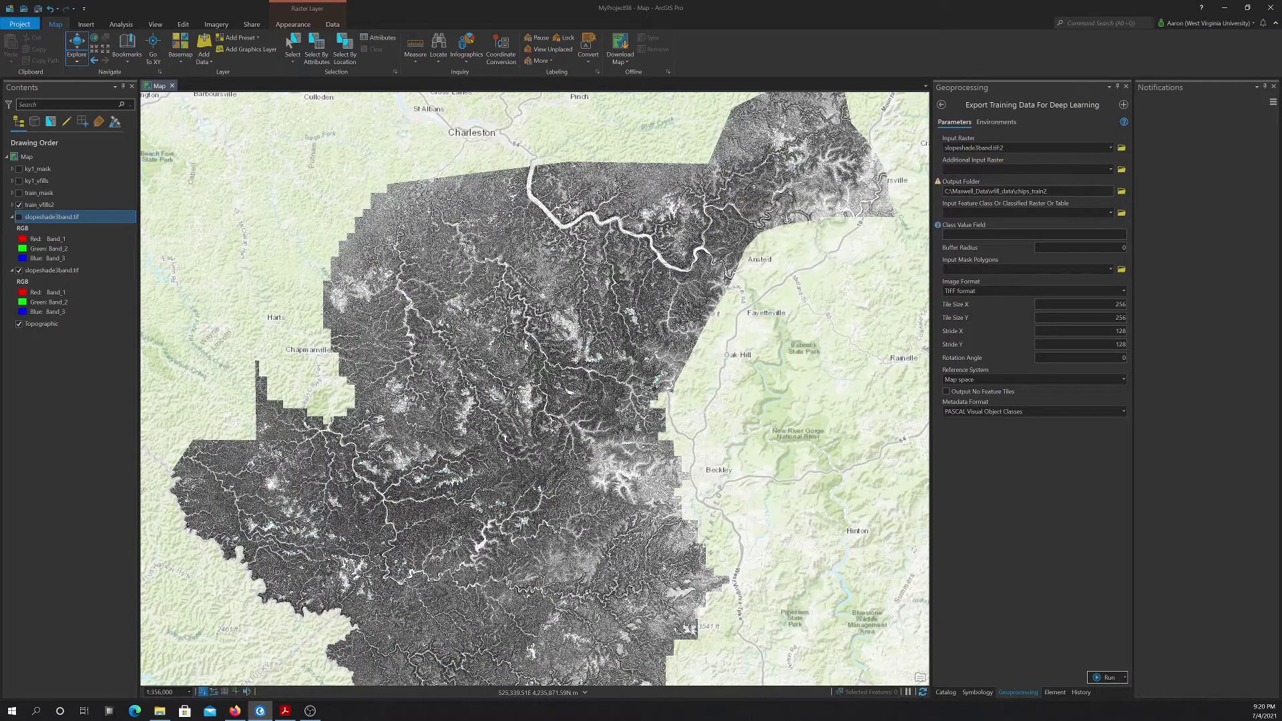
- Set the tool's input feature class to train_vfills2, its class value field to code and its input mask polygons to train_mask
{"action": "left_click", "coordinate": [1112, 214]}
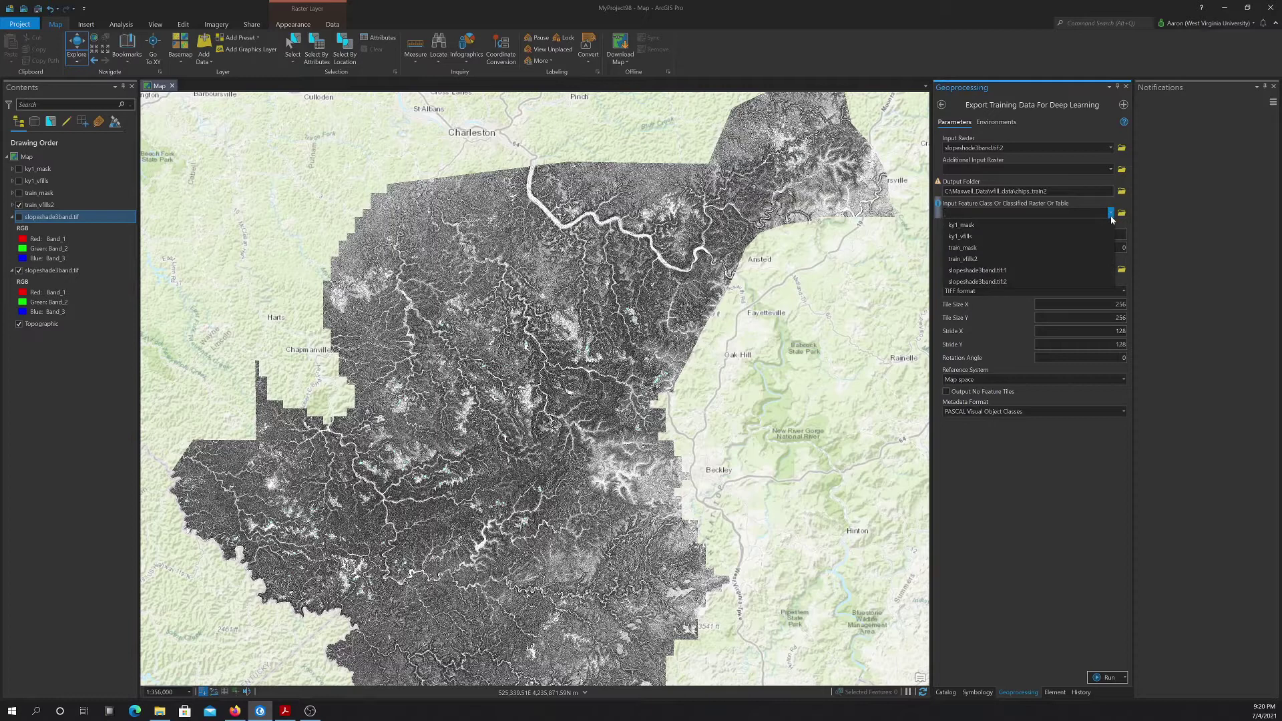
{"action": "left_click", "coordinate": [963, 259]}
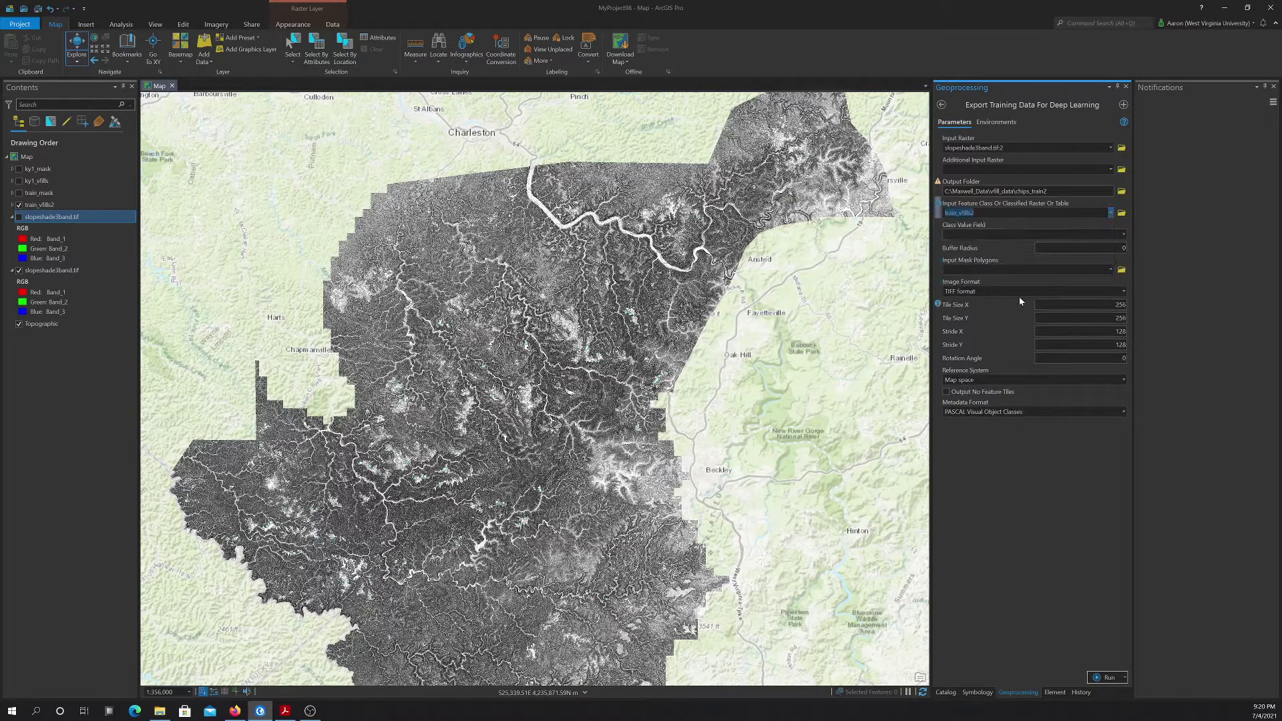
{"action": "left_click", "coordinate": [1125, 235]}
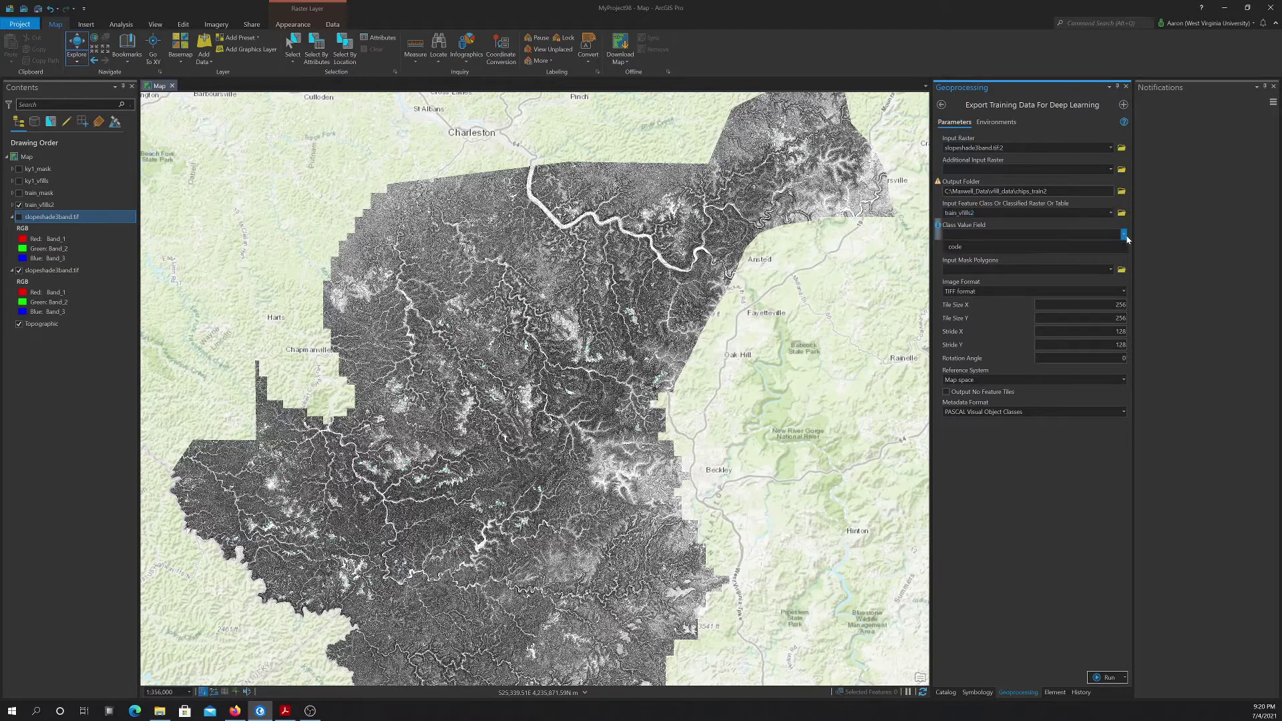
{"action": "left_click", "coordinate": [965, 247]}
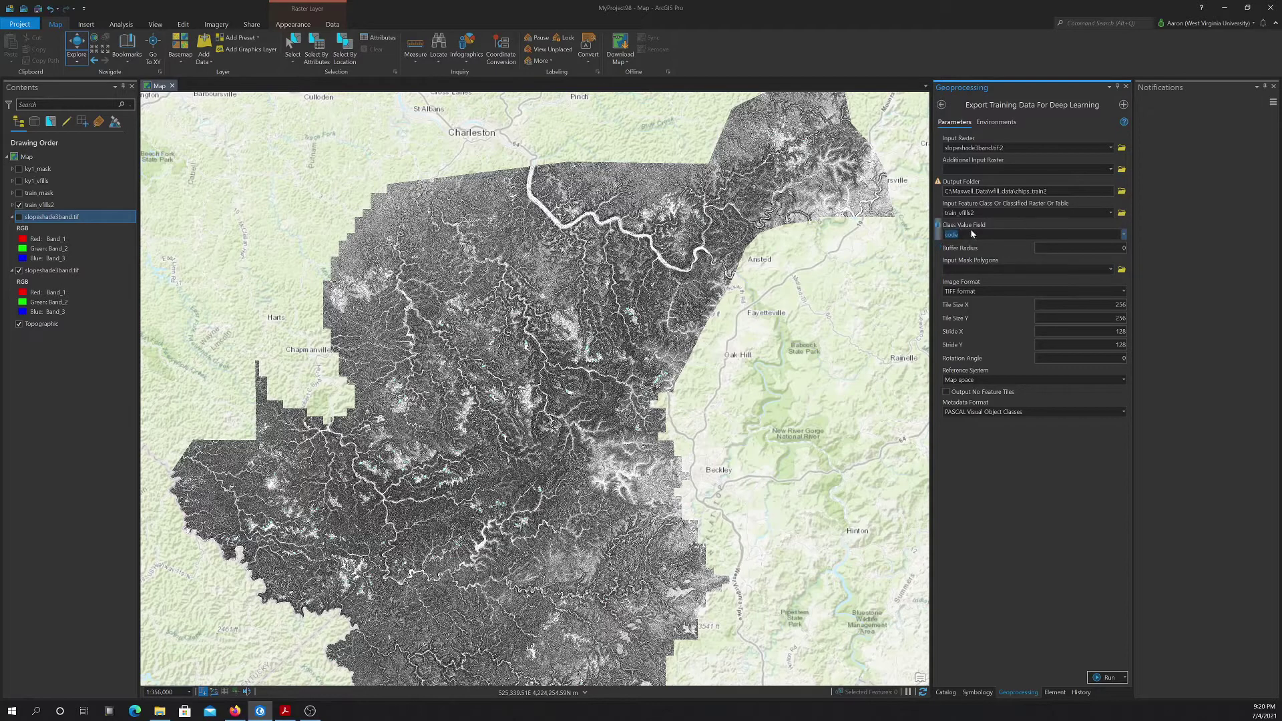
{"action": "left_click", "coordinate": [1110, 270]}
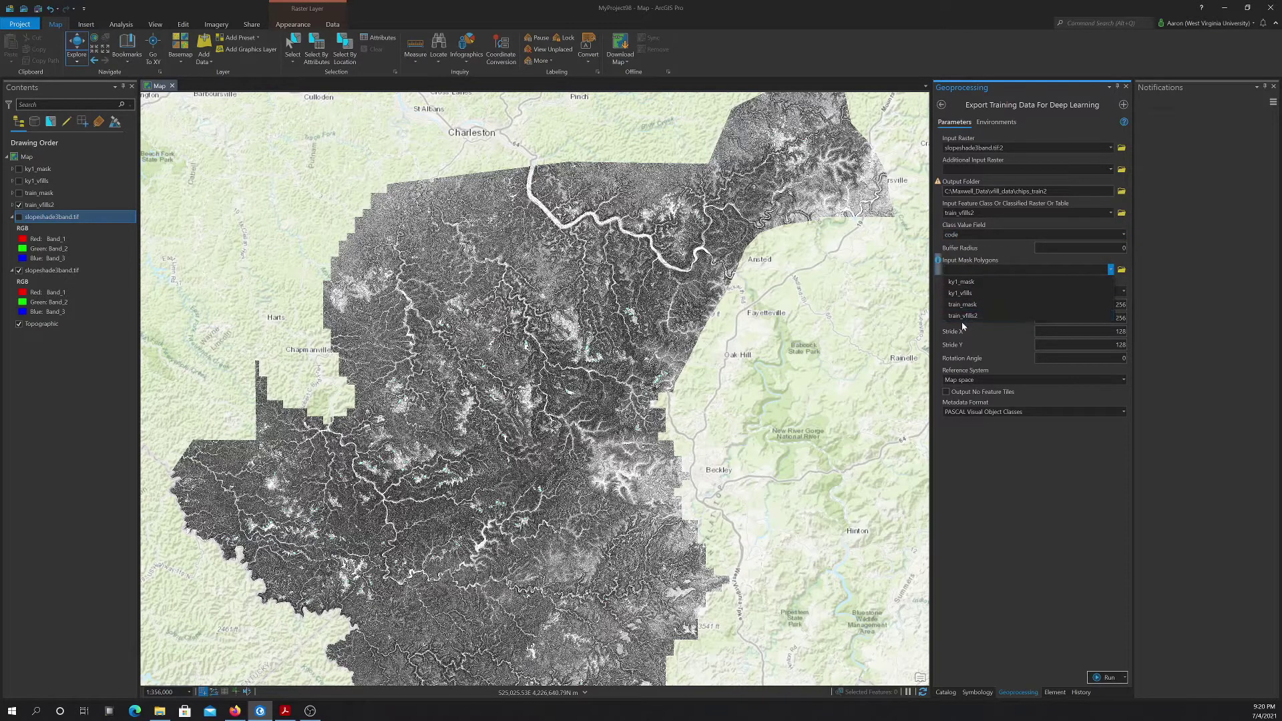
{"action": "left_click", "coordinate": [963, 304]}
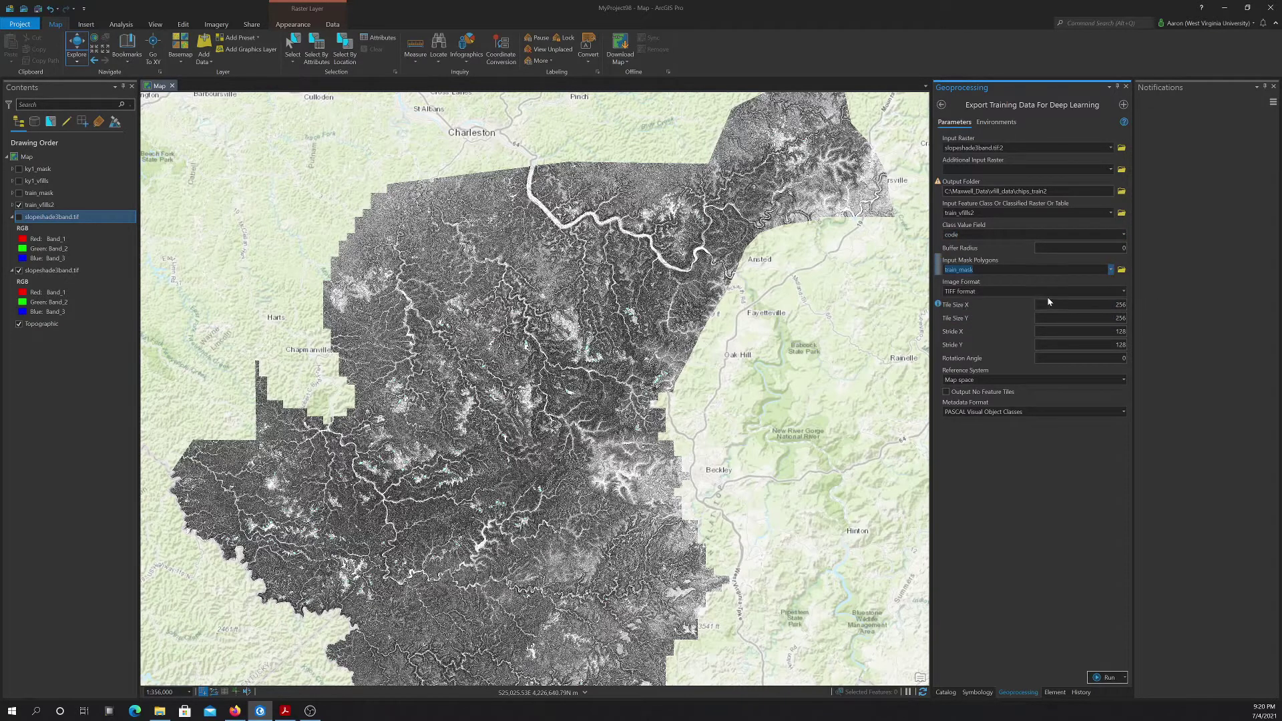
- Set the image format to PNG and both Stride X and Stride Y to 256
{"action": "left_click", "coordinate": [1124, 292]}
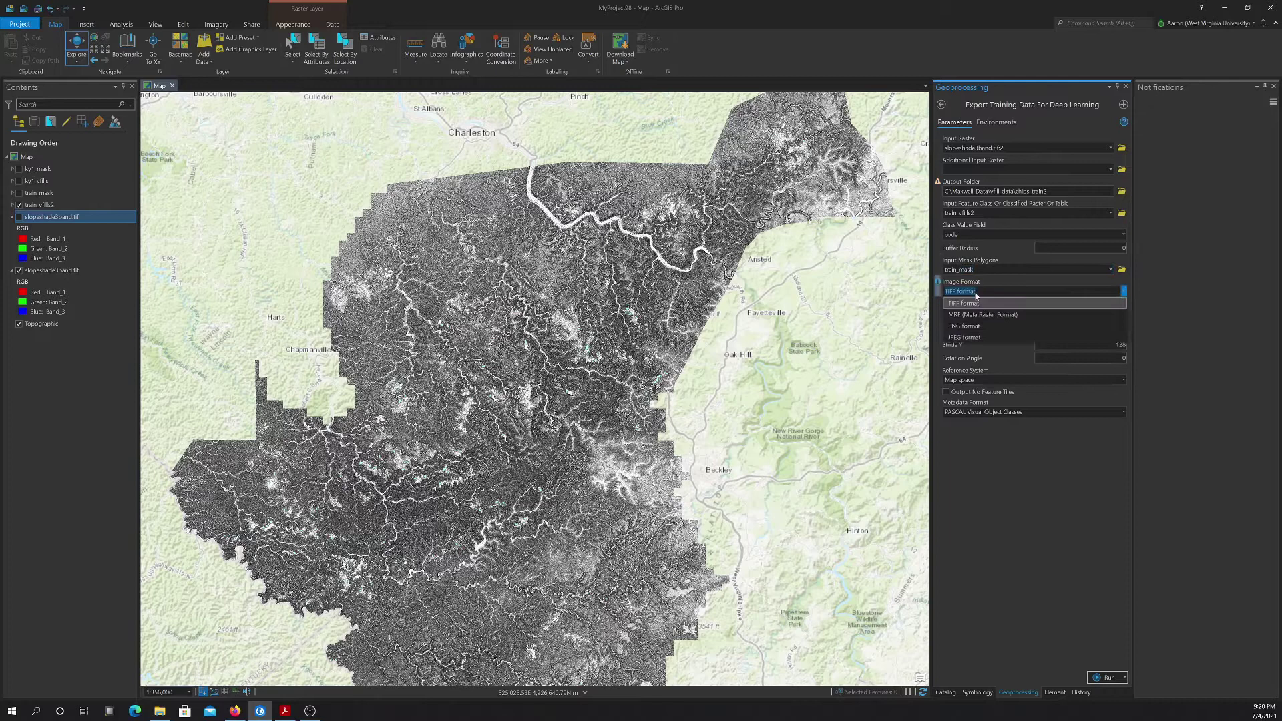
{"action": "left_click", "coordinate": [969, 327]}
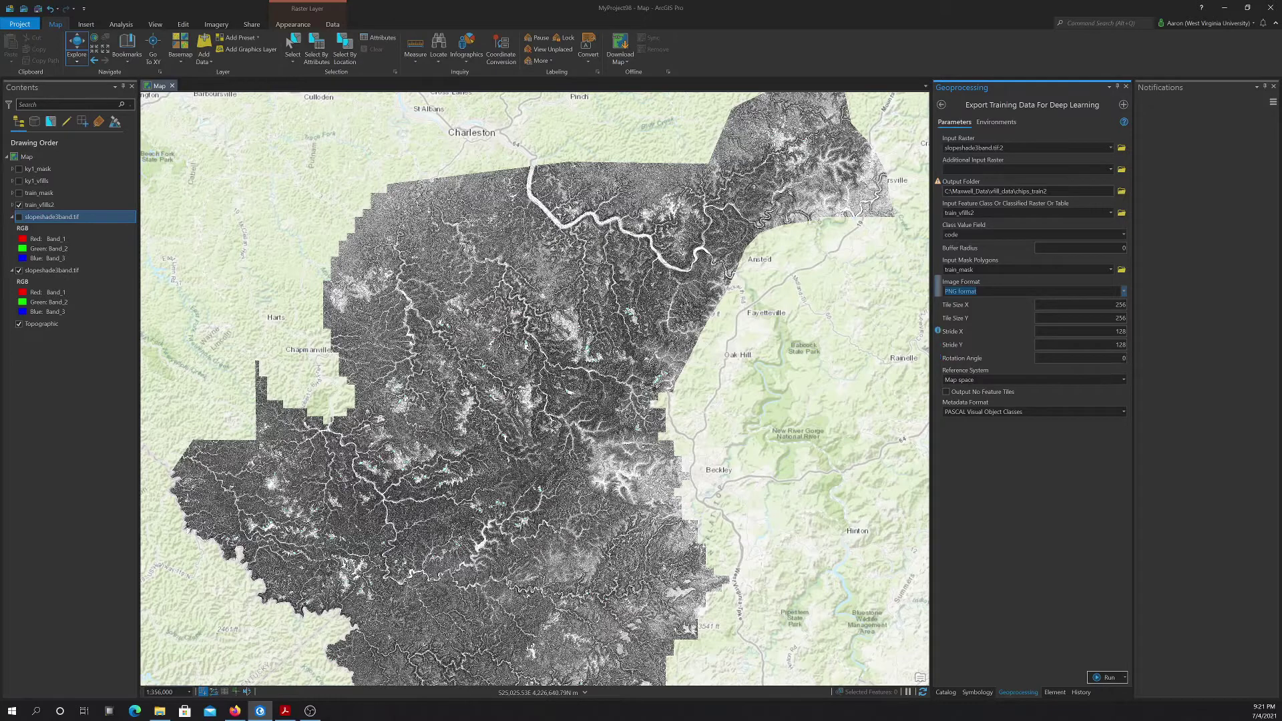
{"action": "left_click", "coordinate": [1112, 331]}
{"action": "type", "text": "256"}
{"action": "key", "text": "Tab"}
{"action": "type", "text": "256"}
- Enable output of no-feature tiles and set the metadata format to RCNN Masks
{"action": "left_click", "coordinate": [969, 394]}
{"action": "left_click", "coordinate": [1124, 412]}
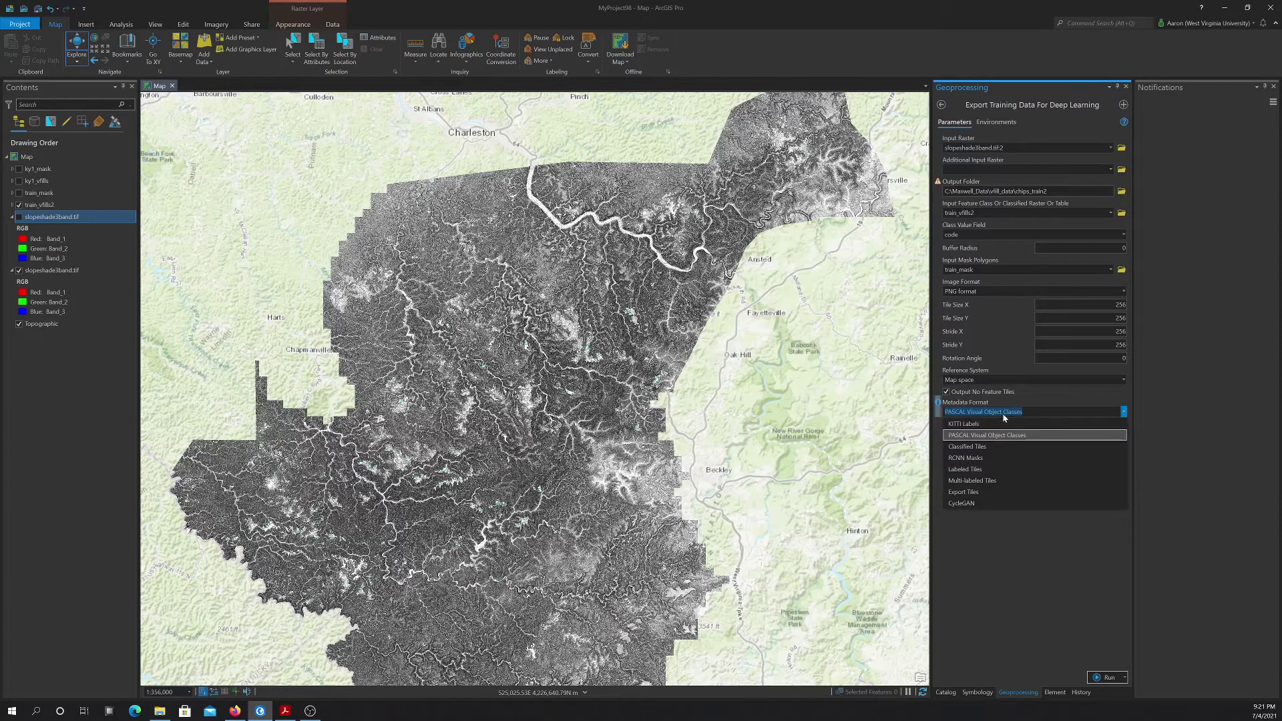
{"action": "left_click", "coordinate": [966, 458]}
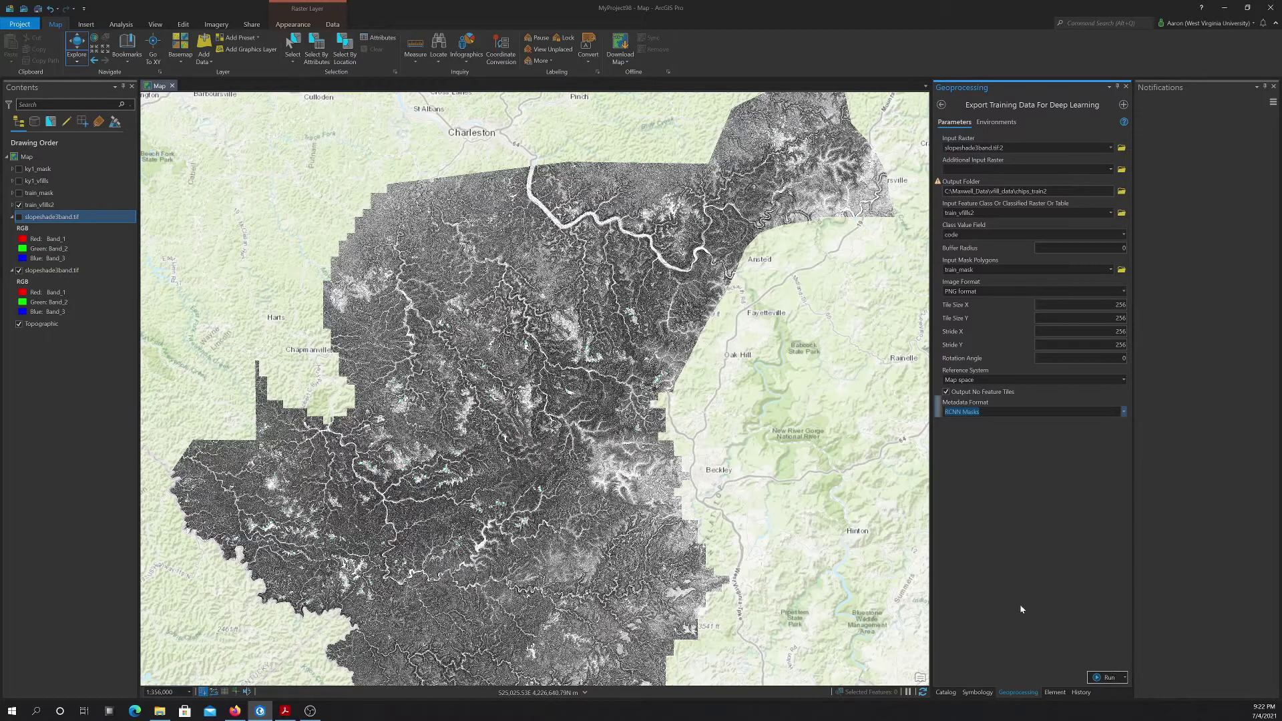
- Review the parameters and run details of the earlier successful Export Training Data For Deep Learning run in the geoprocessing history
{"action": "left_click", "coordinate": [121, 24]}
{"action": "left_click", "coordinate": [12, 47]}
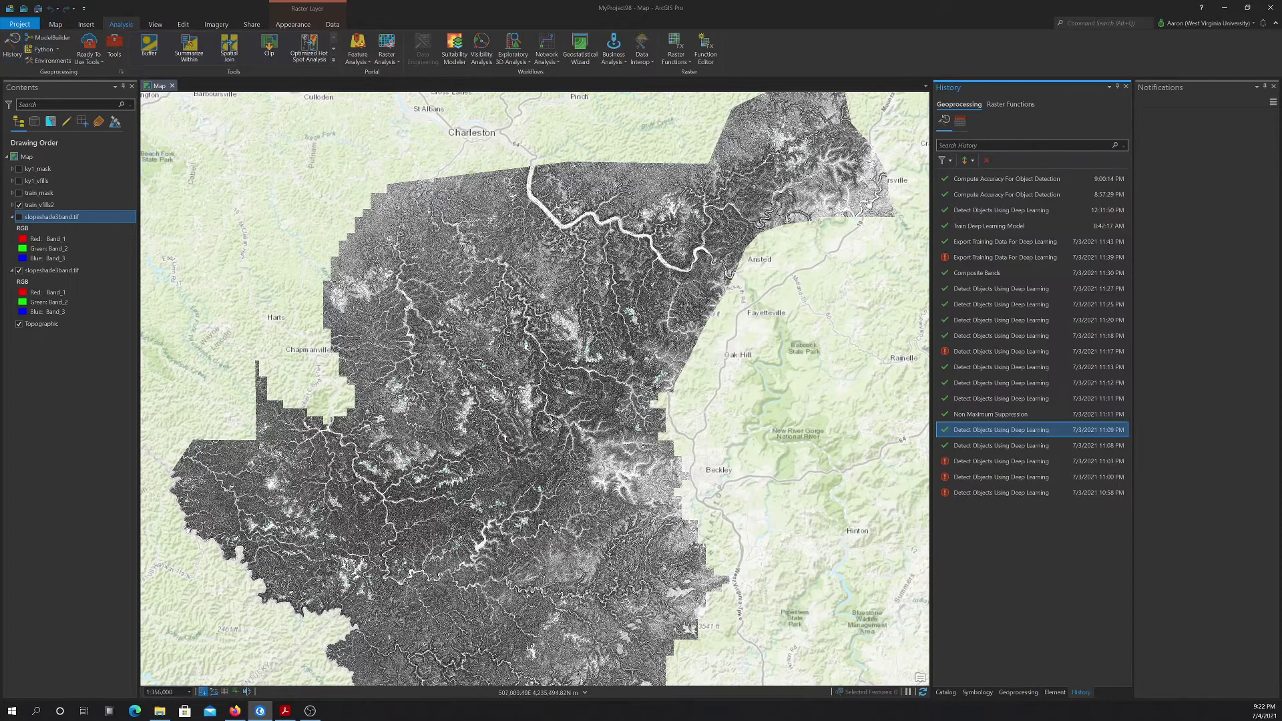
{"action": "mouse_move", "coordinate": [988, 248]}
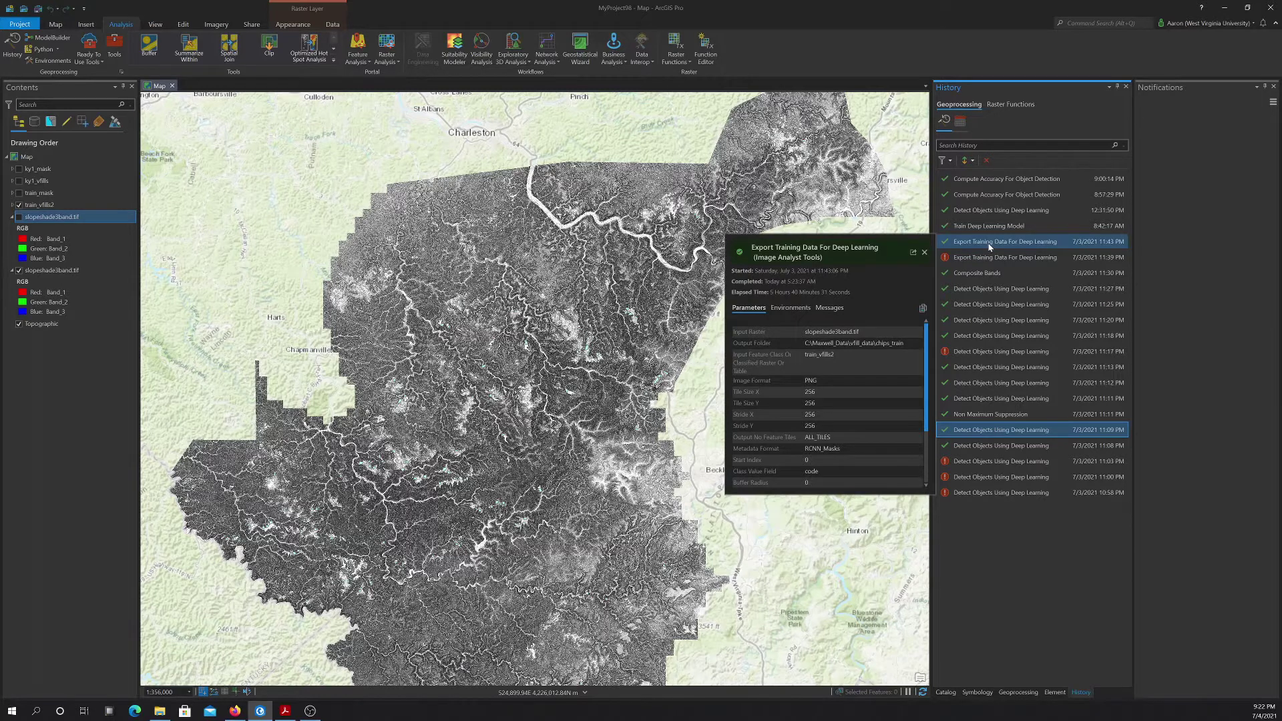
{"action": "double_click", "coordinate": [989, 245]}
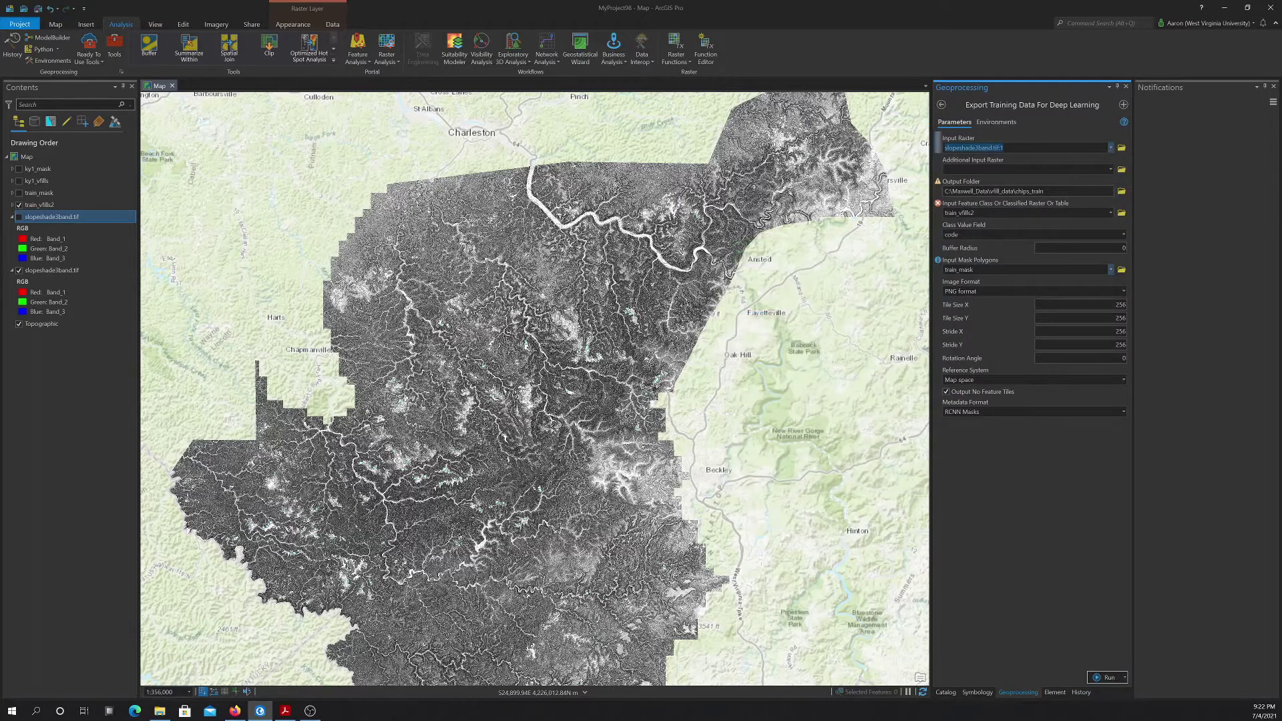
{"action": "left_click", "coordinate": [942, 105]}
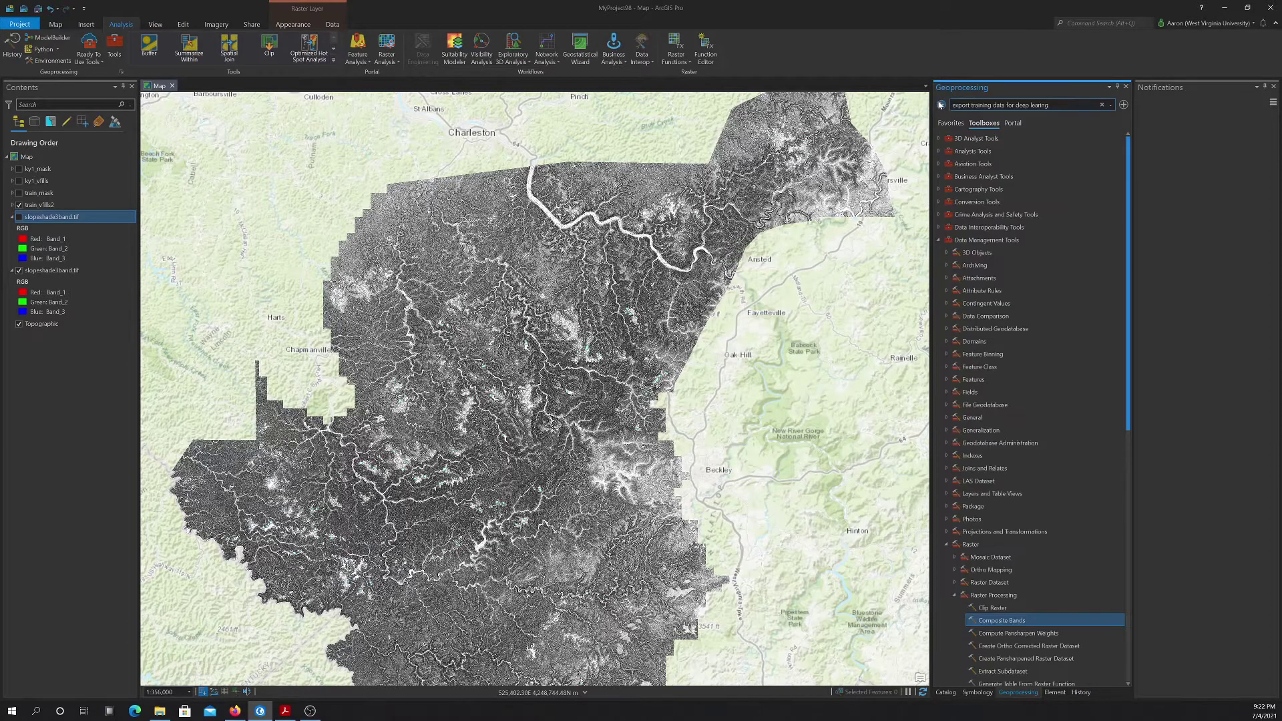
{"action": "left_click", "coordinate": [11, 47]}
{"action": "mouse_move", "coordinate": [993, 243]}
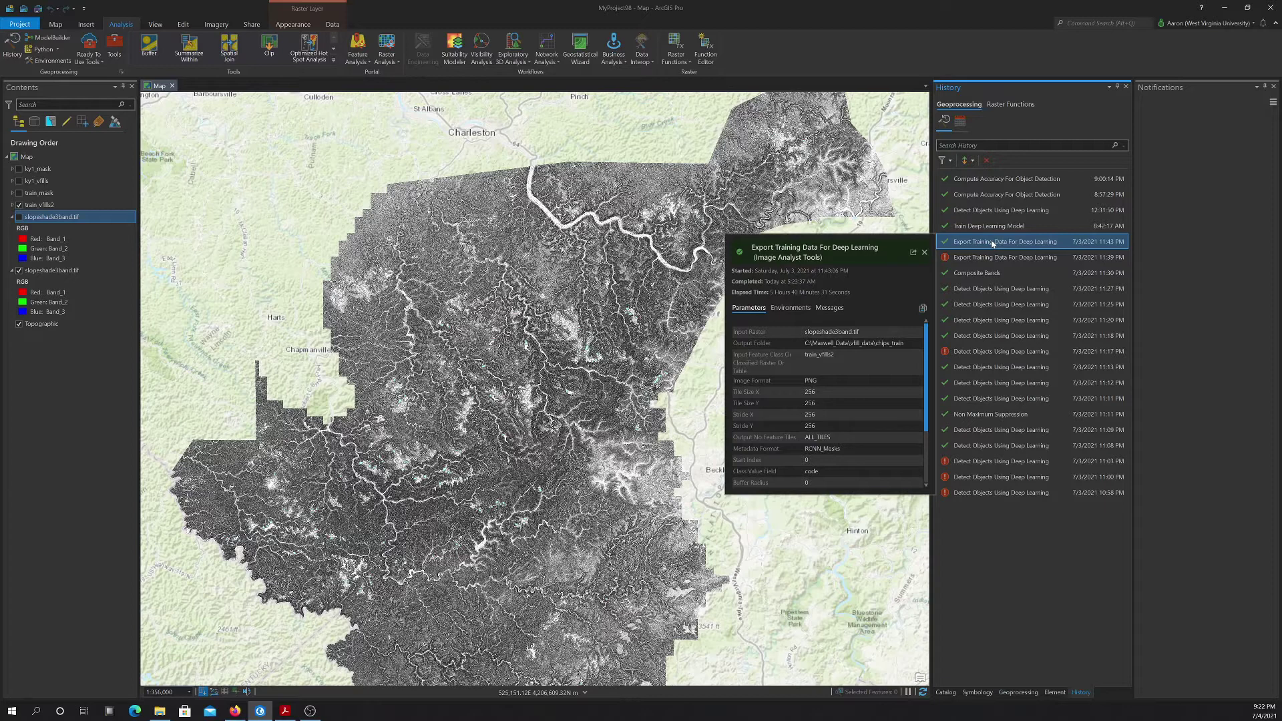
{"action": "left_click", "coordinate": [926, 253]}
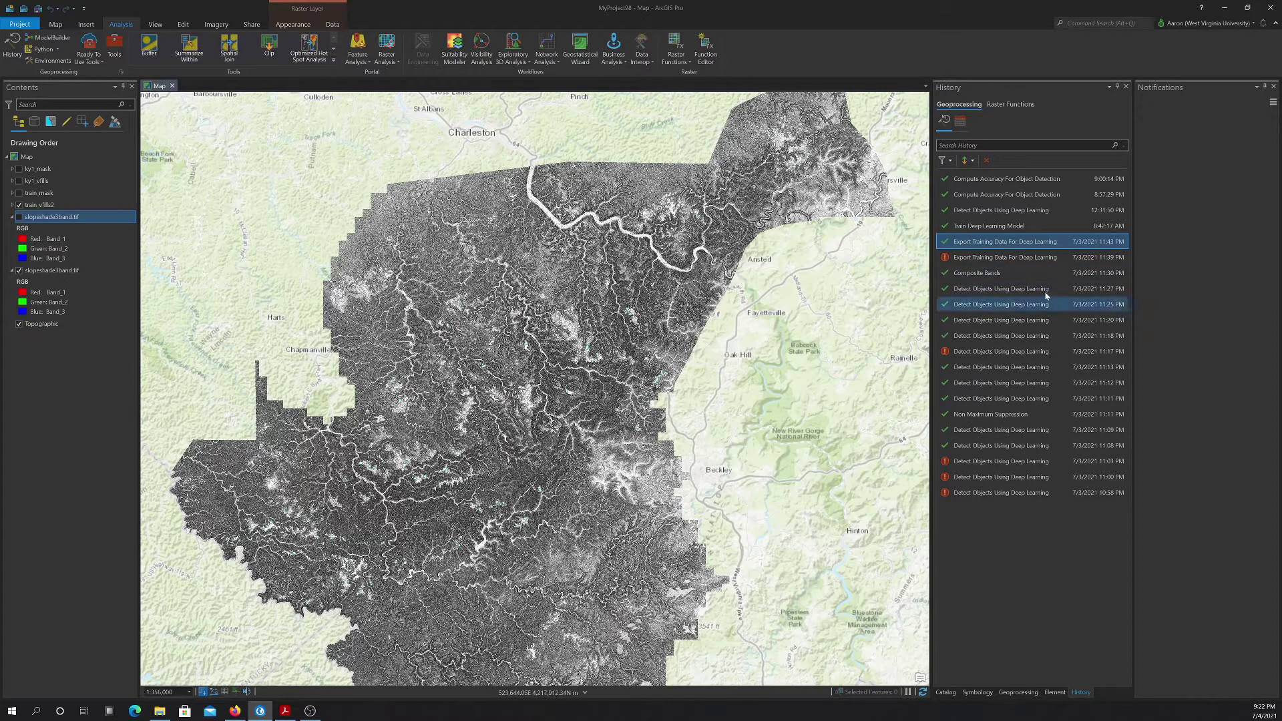
{"action": "mouse_move", "coordinate": [1045, 294]}
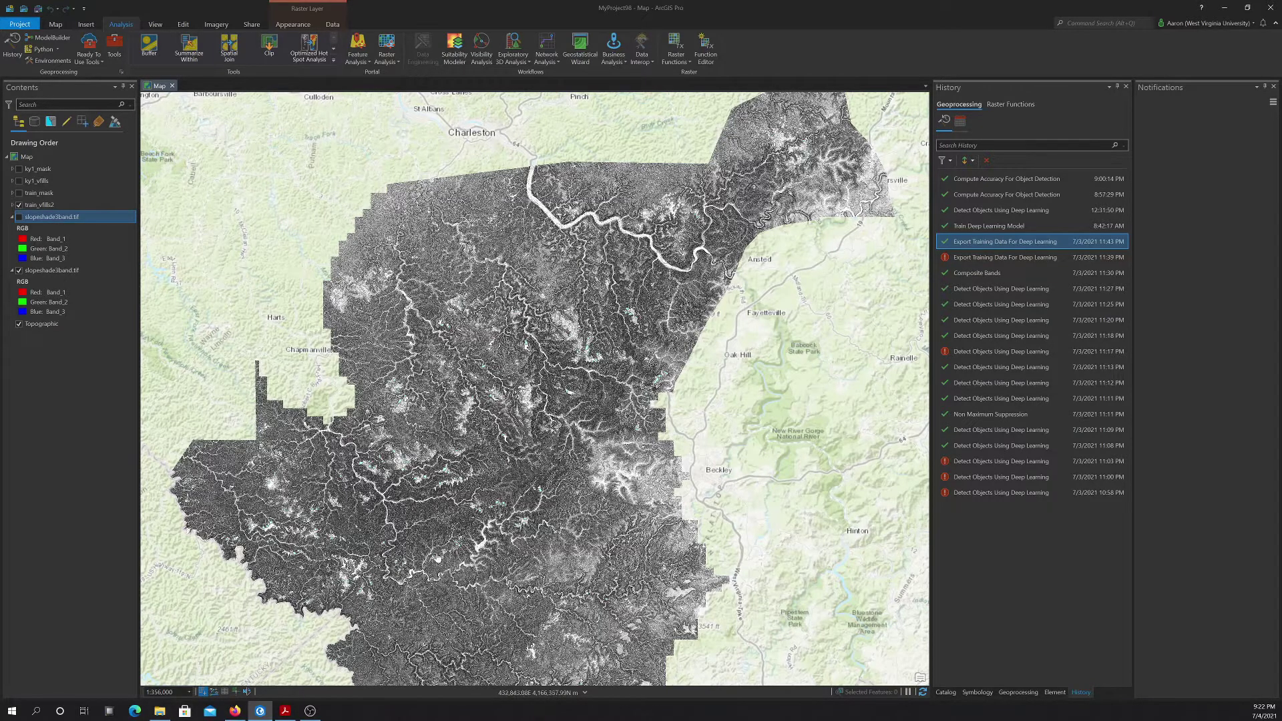
- Switch to File Explorer and open the images folder inside vfill_data\chips_train
{"action": "left_click", "coordinate": [160, 711]}
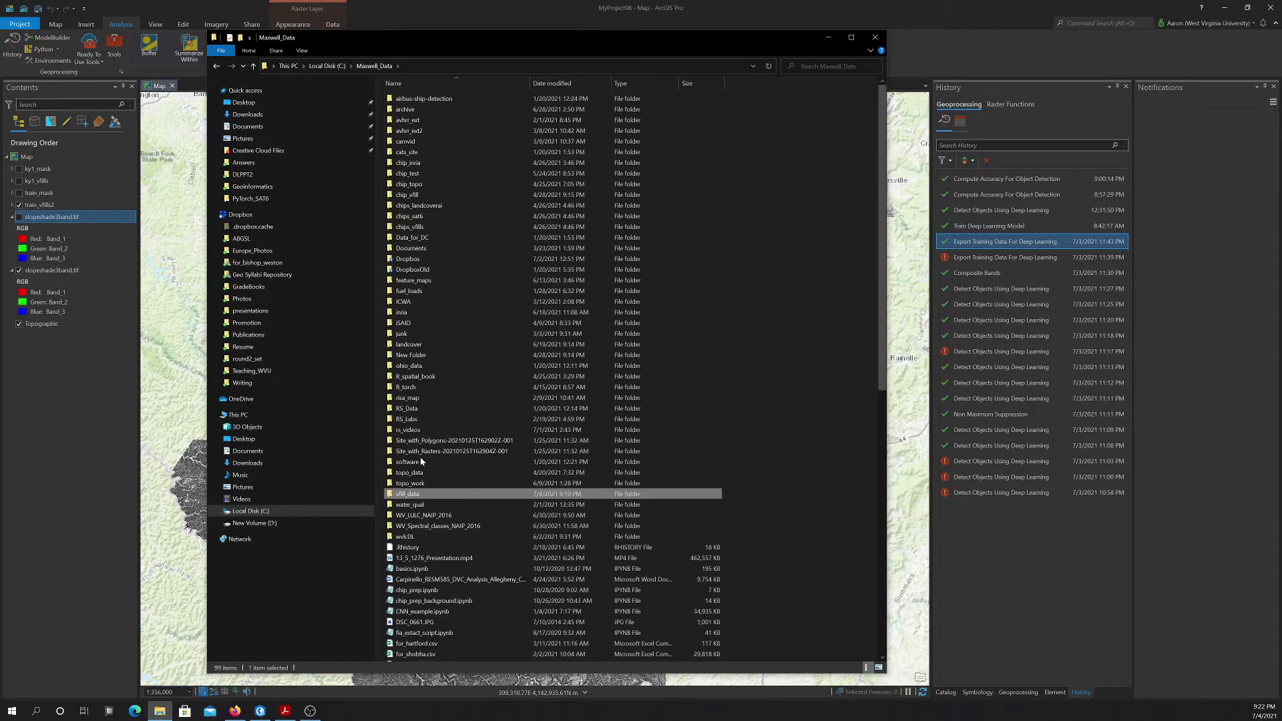
{"action": "double_click", "coordinate": [497, 323]}
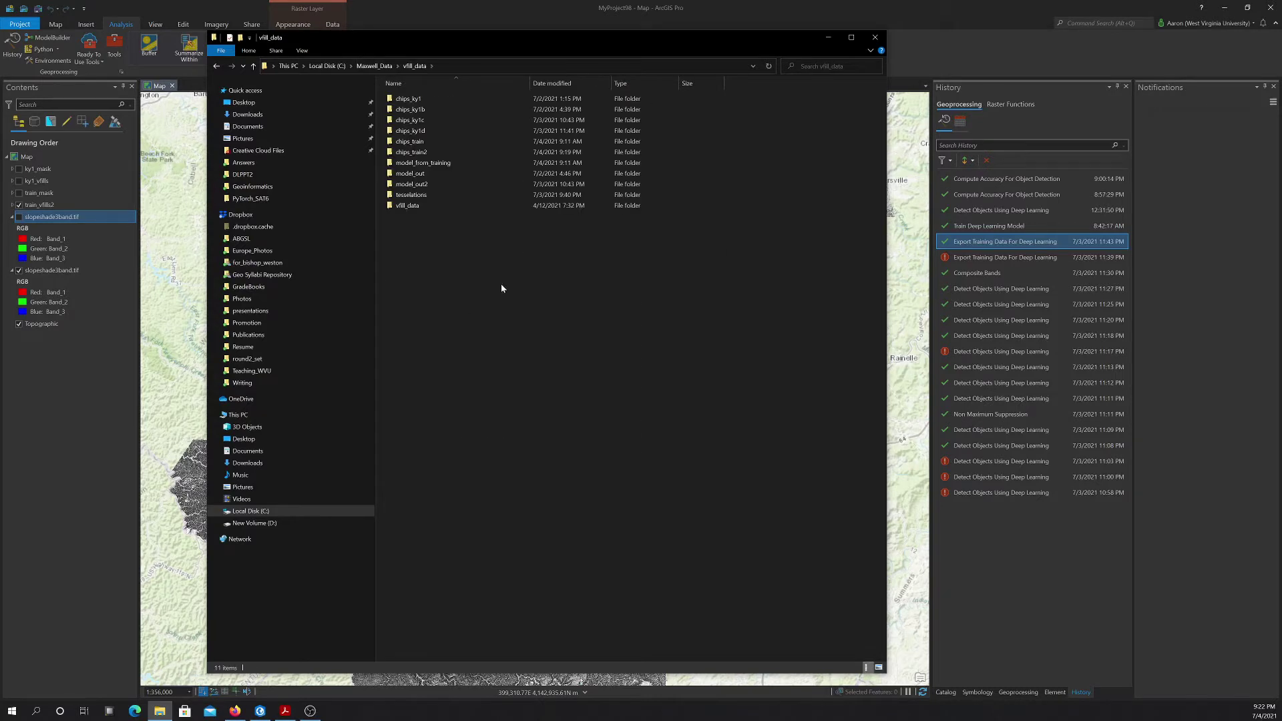
{"action": "double_click", "coordinate": [405, 147]}
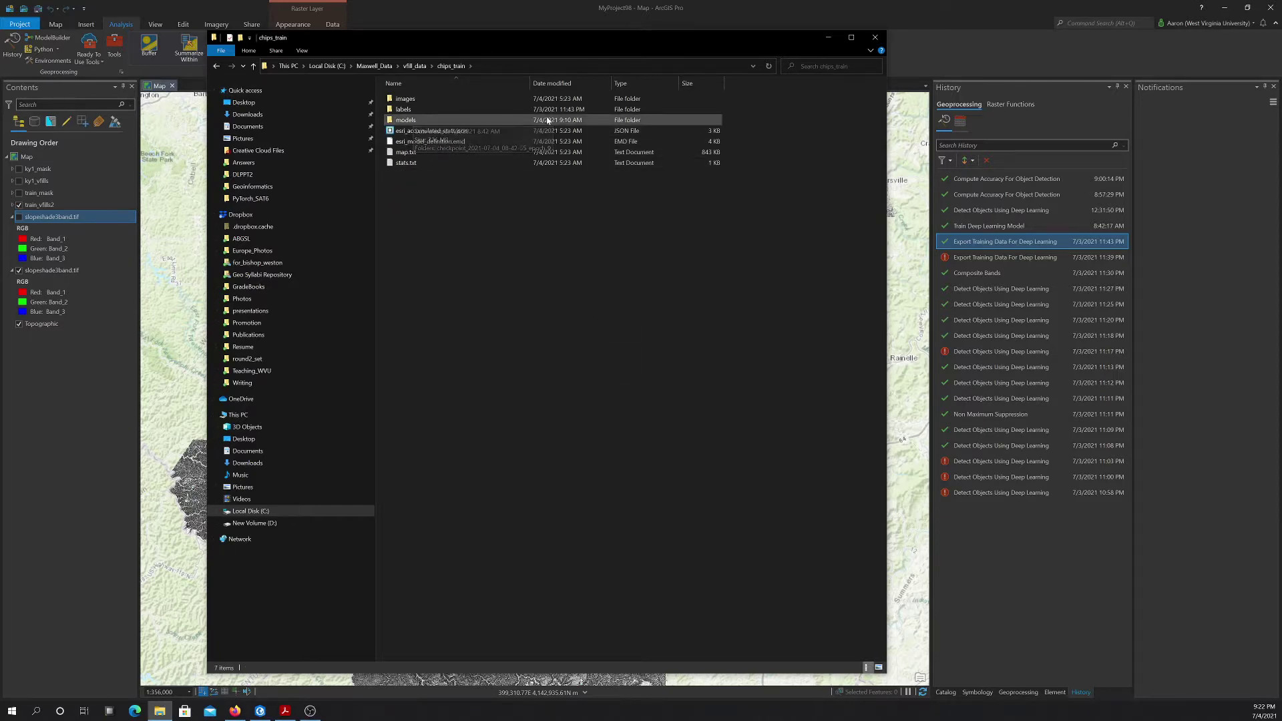
{"action": "double_click", "coordinate": [399, 99]}
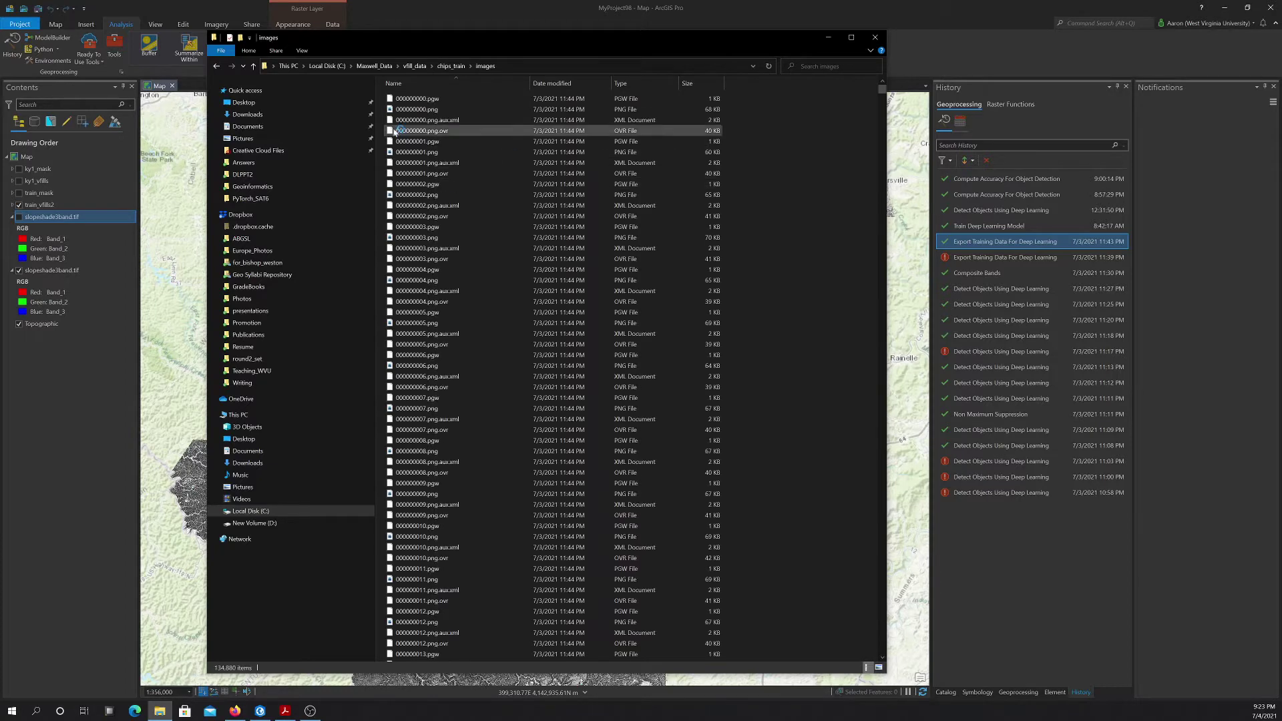
- View the exported image chips one after another, from 000000000.png to 000000036.png, and close the image viewer
{"action": "left_click", "coordinate": [418, 111]}
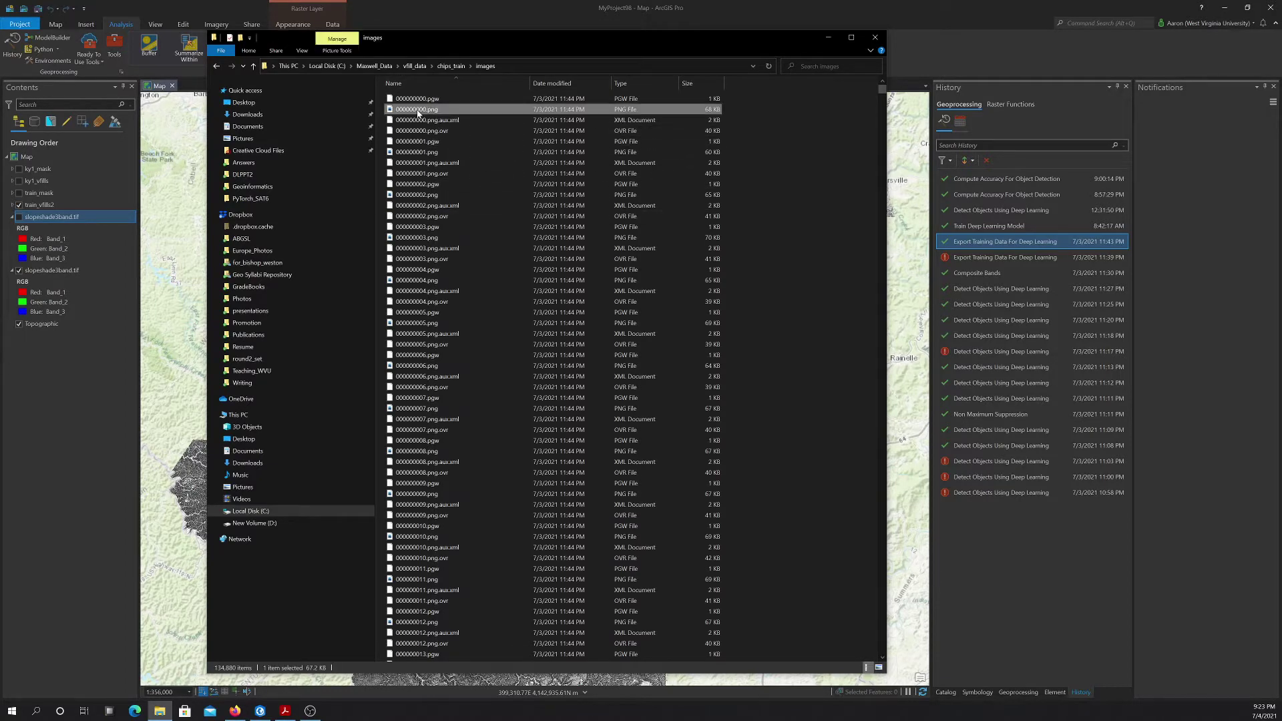
{"action": "double_click", "coordinate": [419, 111]}
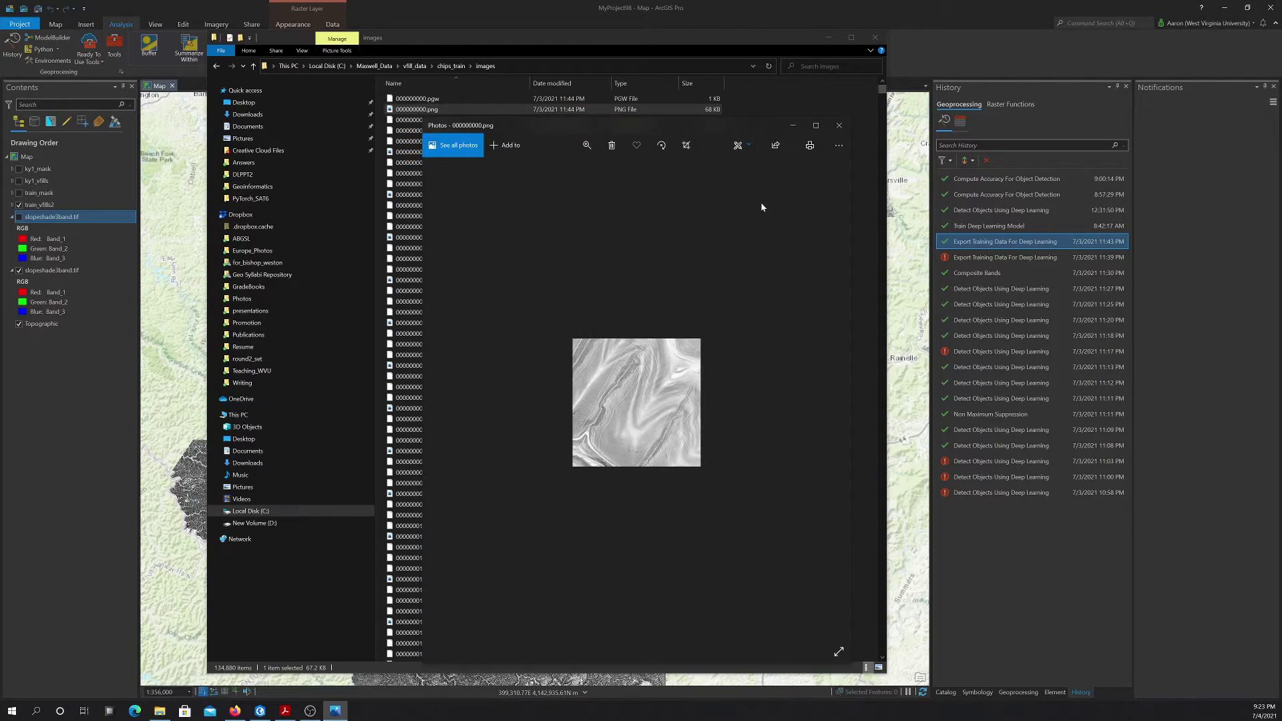
{"action": "left_click", "coordinate": [824, 402]}
{"action": "left_click", "coordinate": [825, 402]}
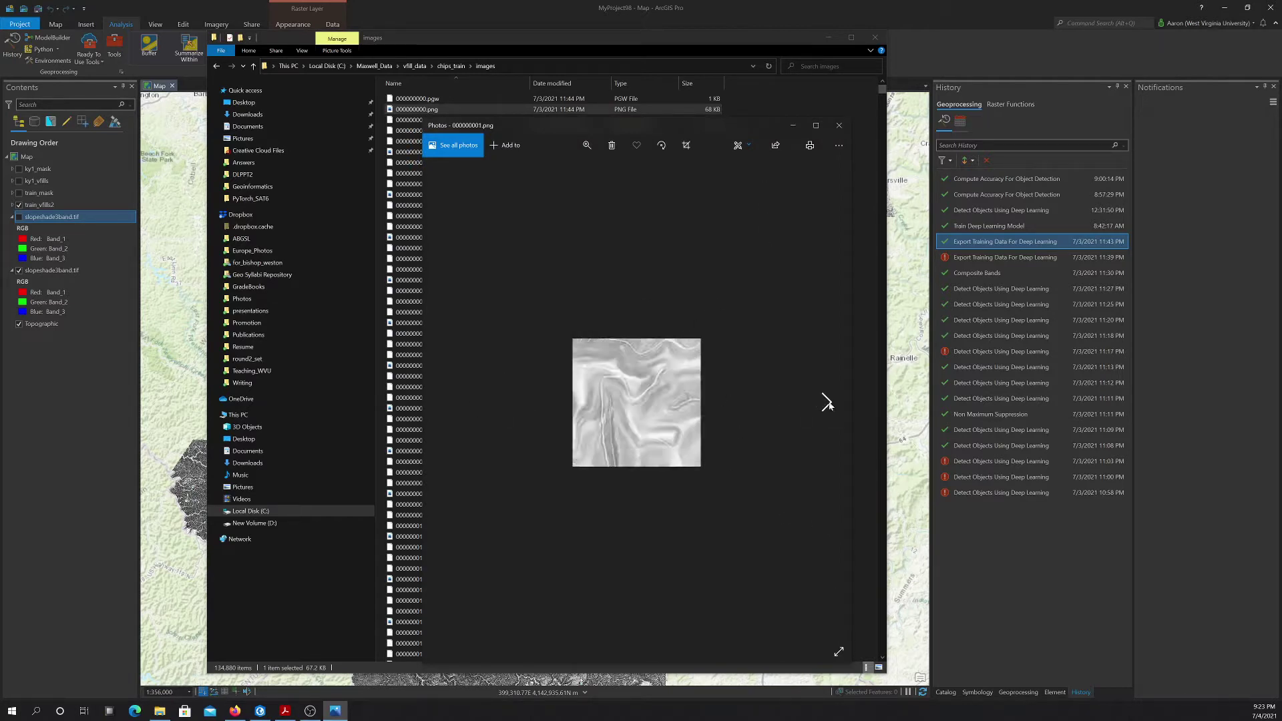
{"action": "left_click", "coordinate": [826, 402]}
{"action": "left_click", "coordinate": [825, 402]}
{"action": "left_click", "coordinate": [826, 402]}
{"action": "left_click", "coordinate": [826, 403]}
{"action": "left_click", "coordinate": [826, 402]}
{"action": "left_click", "coordinate": [827, 403]}
{"action": "left_click", "coordinate": [827, 403]}
{"action": "left_click", "coordinate": [827, 403]}
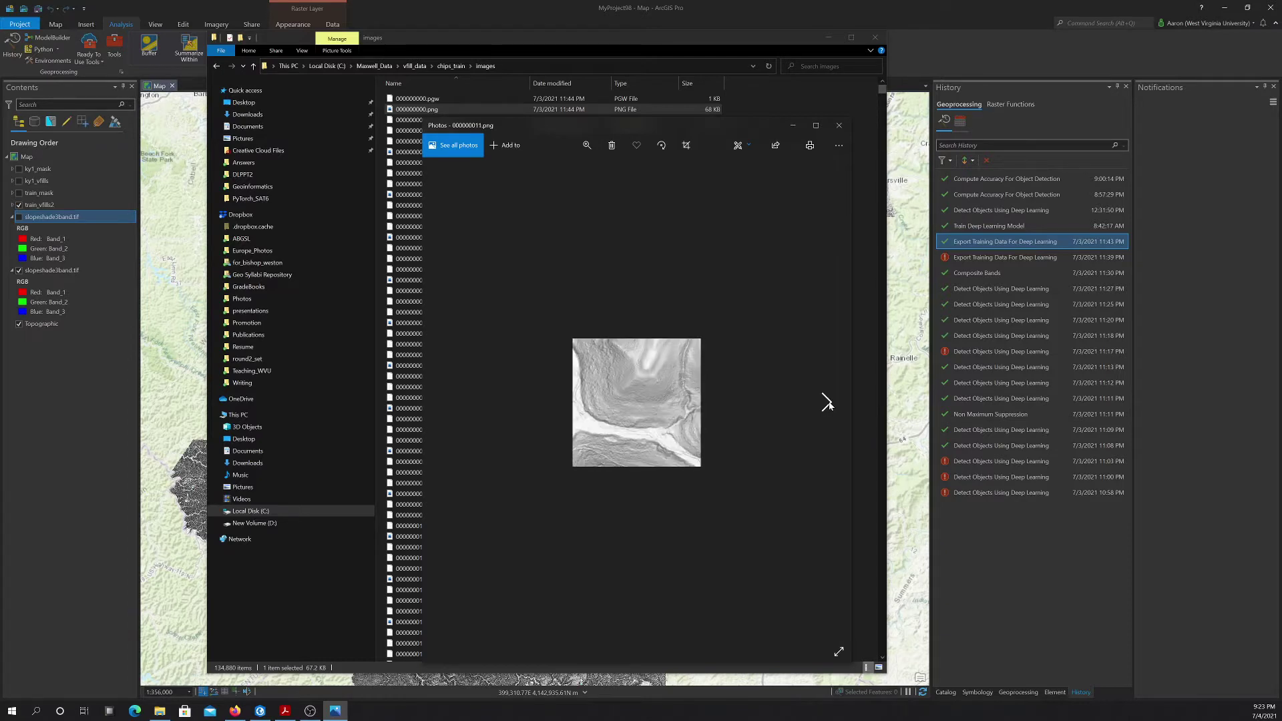
{"action": "left_click", "coordinate": [826, 402]}
{"action": "left_click", "coordinate": [827, 403]}
{"action": "left_click", "coordinate": [826, 403]}
{"action": "left_click", "coordinate": [827, 403]}
{"action": "left_click", "coordinate": [827, 403]}
{"action": "left_click", "coordinate": [827, 403]}
{"action": "left_click", "coordinate": [827, 403]}
{"action": "left_click", "coordinate": [827, 403]}
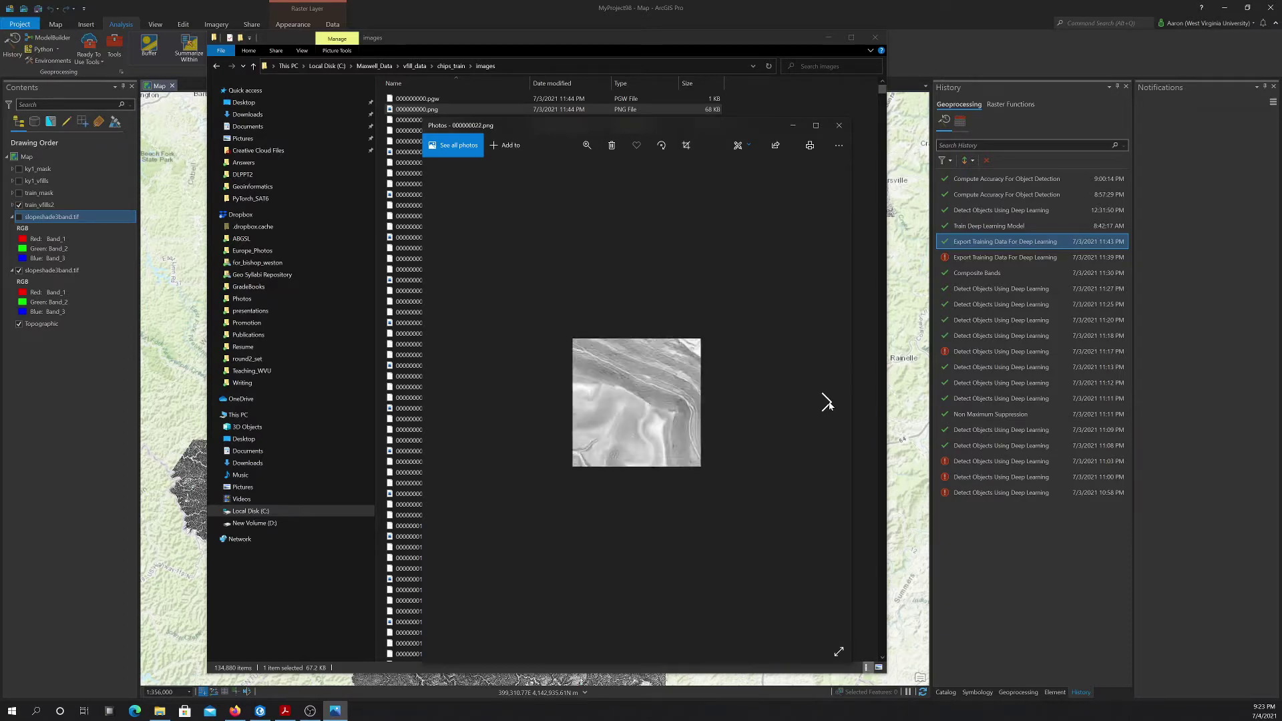
{"action": "left_click", "coordinate": [827, 403]}
{"action": "left_click", "coordinate": [827, 402]}
{"action": "left_click", "coordinate": [826, 402]}
{"action": "left_click", "coordinate": [827, 403]}
{"action": "left_click", "coordinate": [827, 403]}
{"action": "left_click", "coordinate": [827, 402]}
{"action": "left_click", "coordinate": [827, 402]}
{"action": "left_click", "coordinate": [827, 403]}
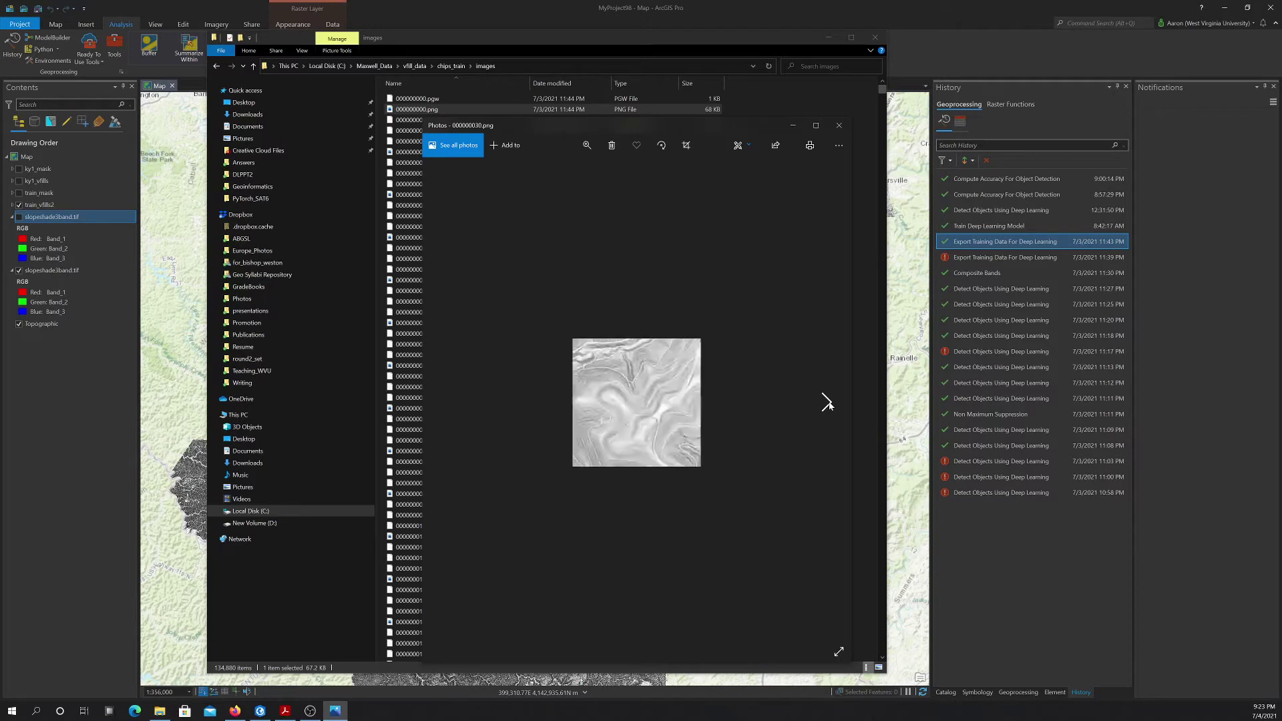
{"action": "left_click", "coordinate": [827, 403]}
{"action": "left_click", "coordinate": [827, 403]}
{"action": "left_click", "coordinate": [827, 403]}
{"action": "left_click", "coordinate": [827, 402]}
{"action": "left_click", "coordinate": [827, 403]}
{"action": "left_click", "coordinate": [827, 403]}
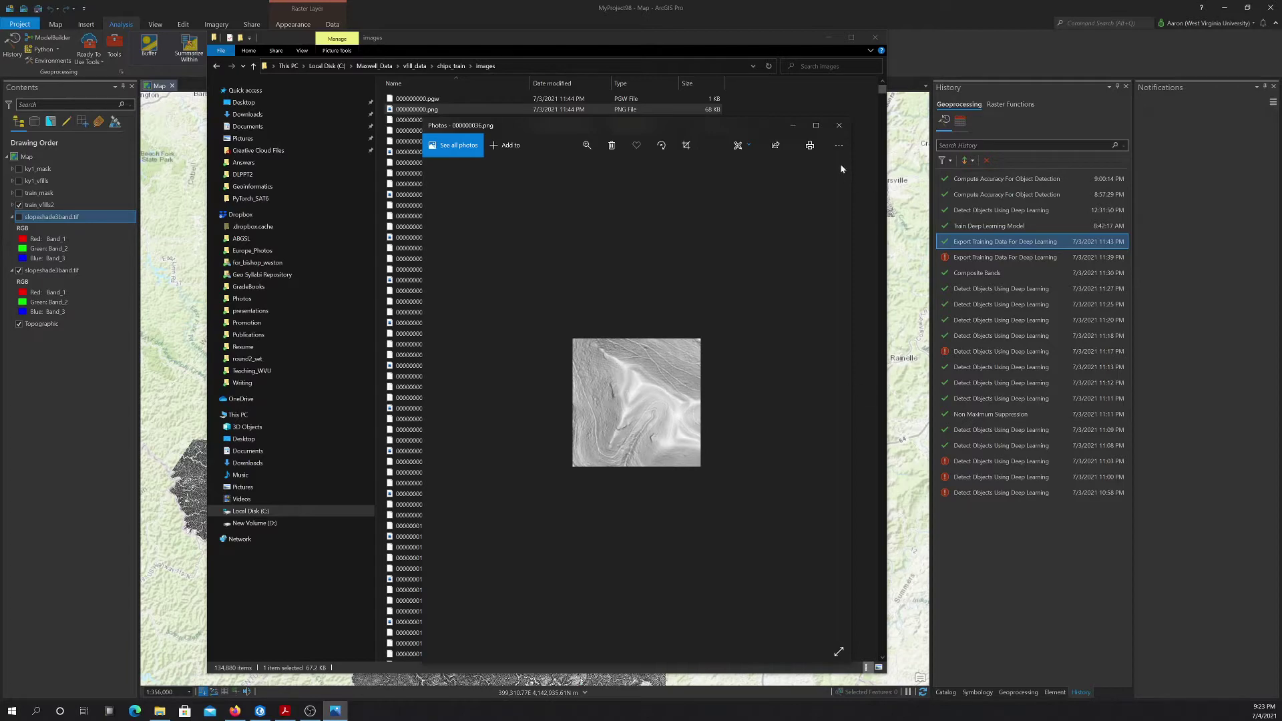
{"action": "left_click", "coordinate": [839, 125]}
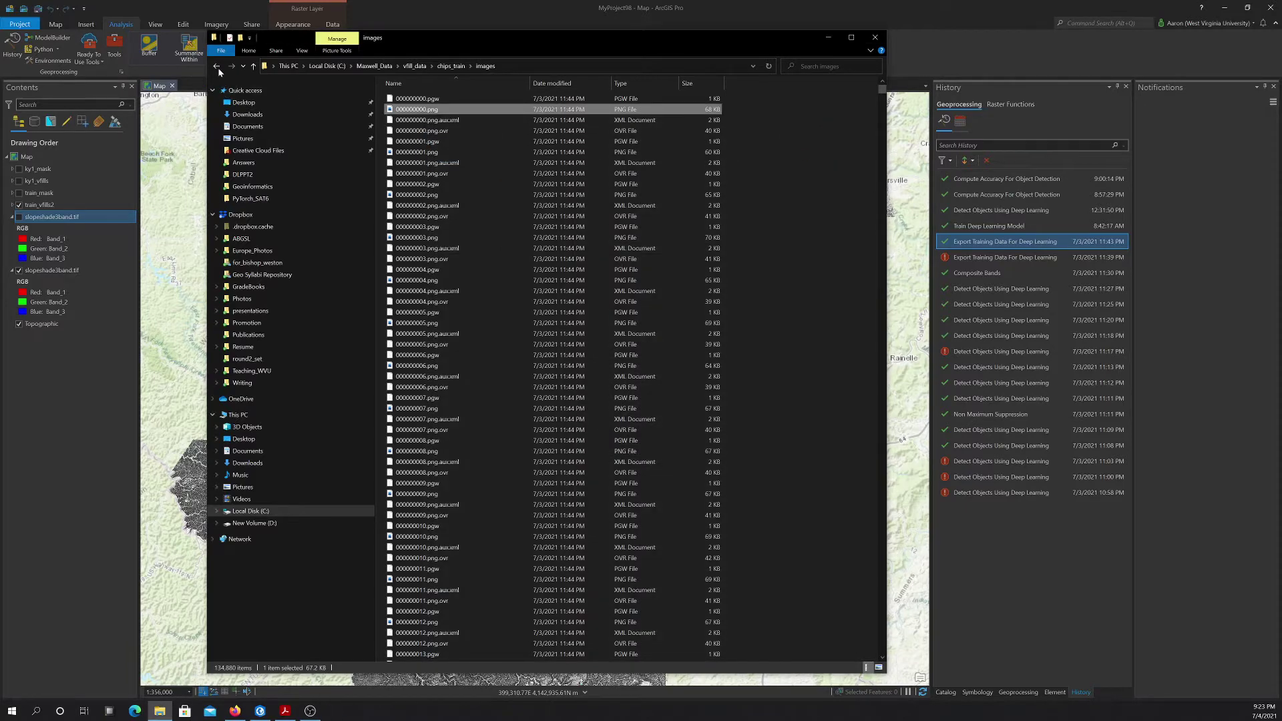
- View the mask chip 000000275.png in folder 1 of chips_train's labels folder, close it and return to ArcGIS Pro
{"action": "left_click", "coordinate": [217, 67]}
{"action": "double_click", "coordinate": [403, 109]}
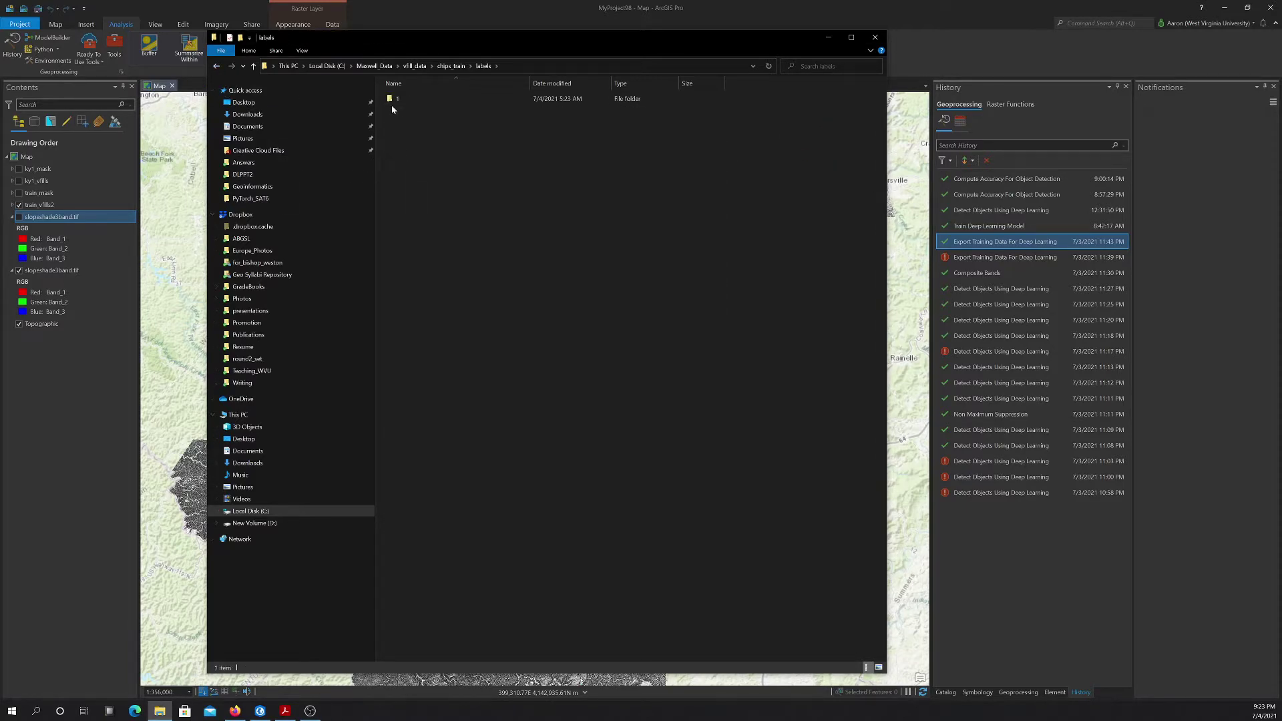
{"action": "double_click", "coordinate": [394, 100]}
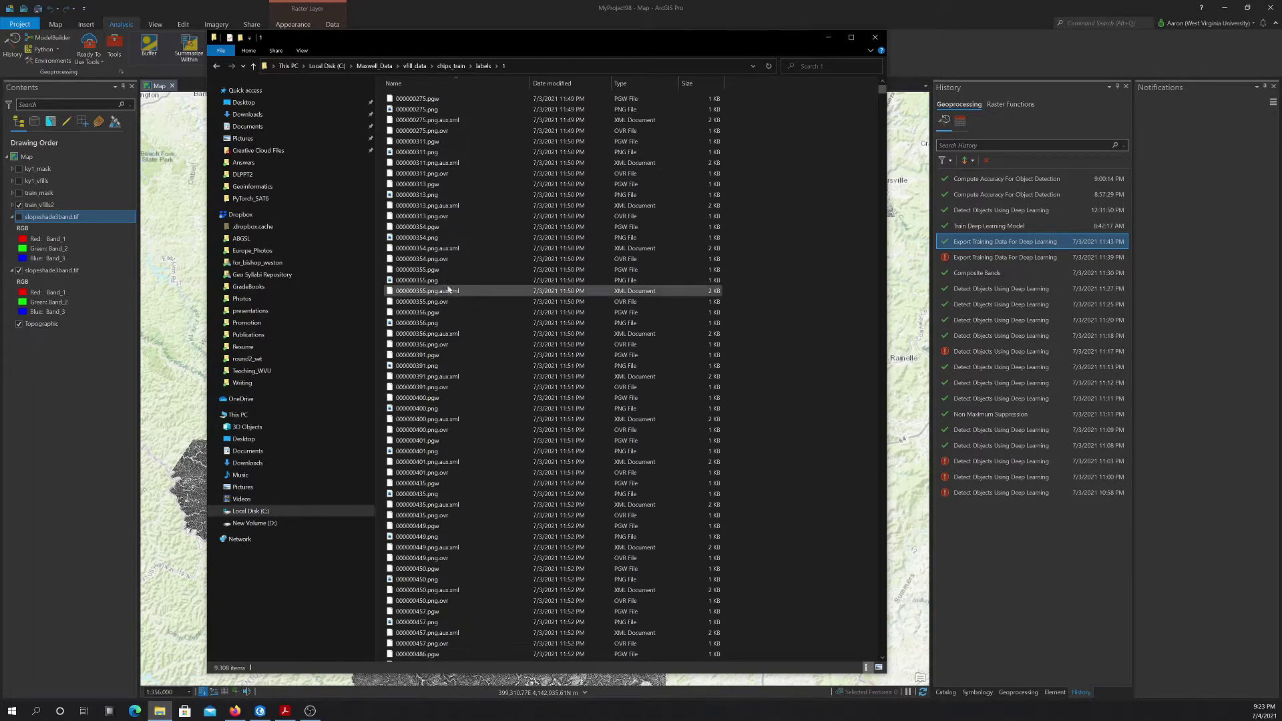
{"action": "double_click", "coordinate": [415, 110]}
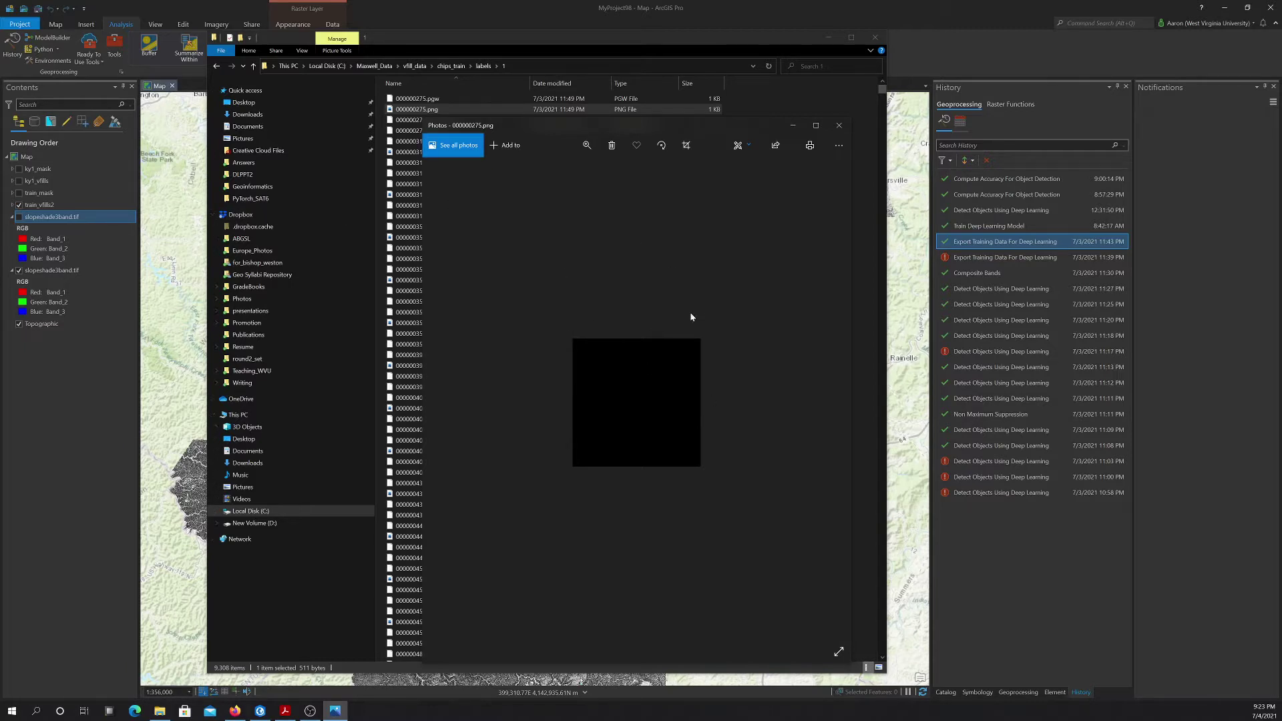
{"action": "left_click", "coordinate": [839, 125]}
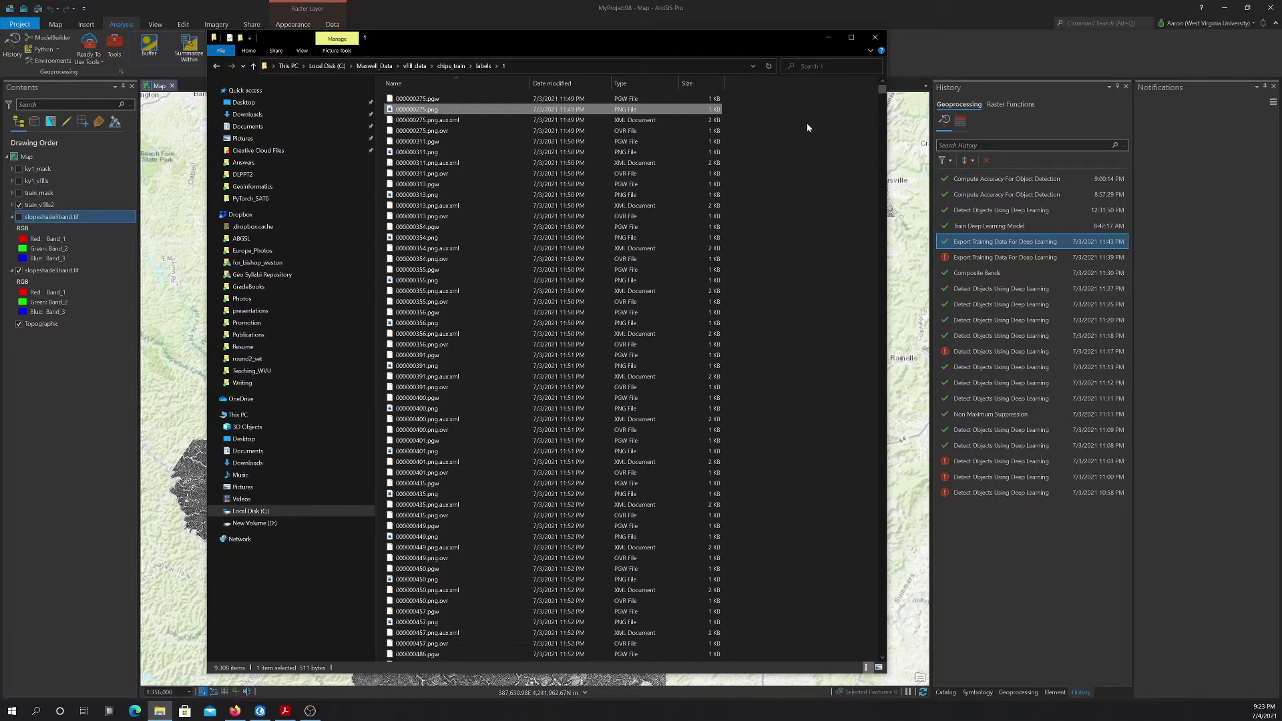
{"action": "left_click", "coordinate": [833, 38]}
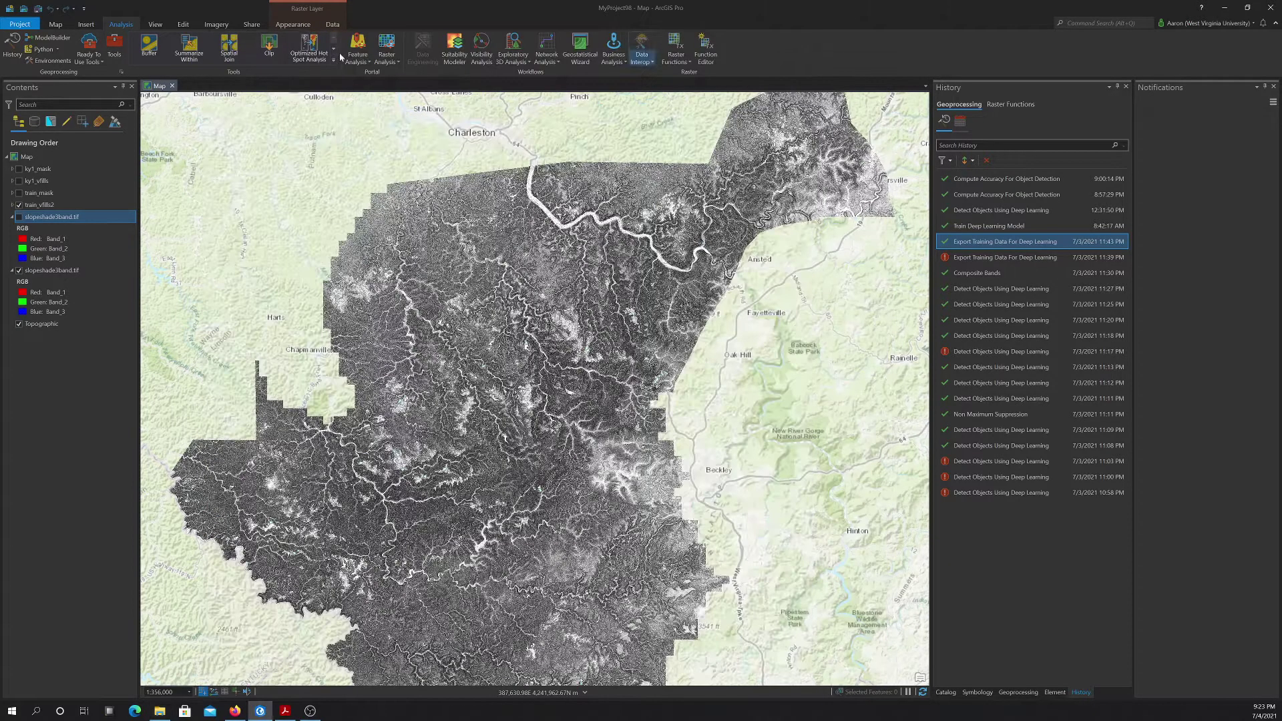
{"action": "left_click", "coordinate": [56, 24]}
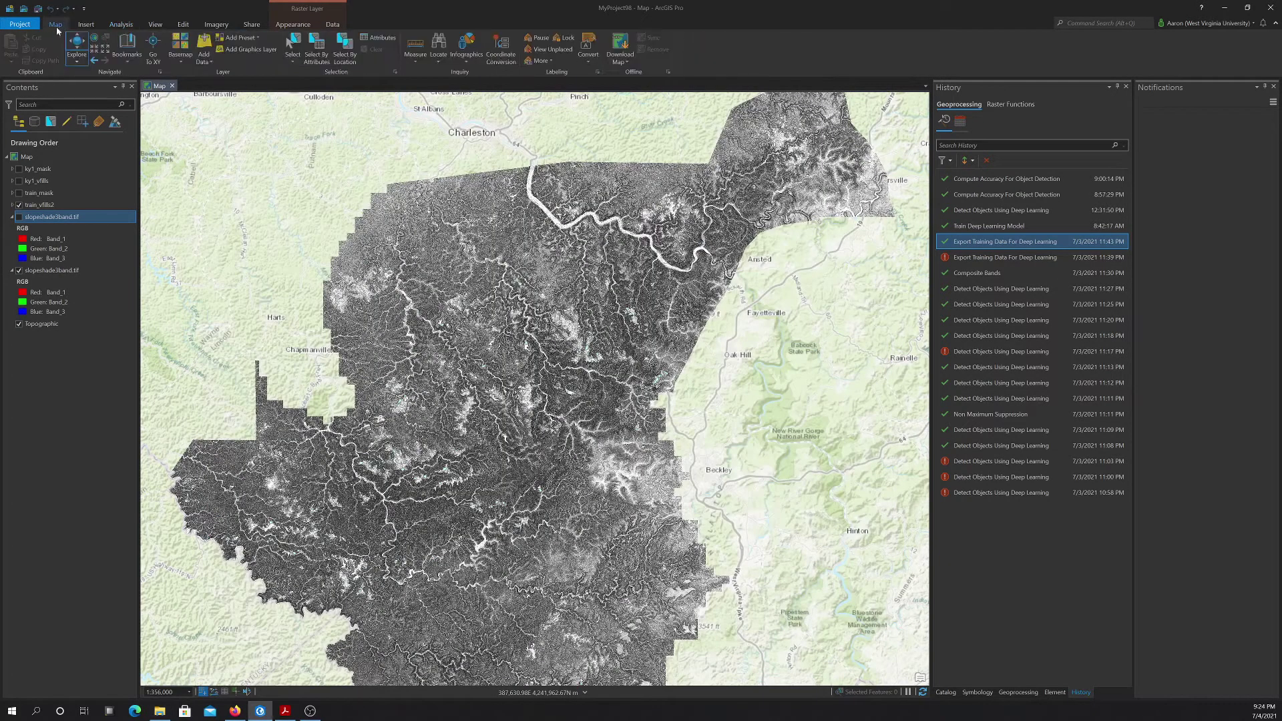
- Add the mask chip 000000275.png from folder 1 of chips_train's labels folder to the map
{"action": "left_click", "coordinate": [204, 44]}
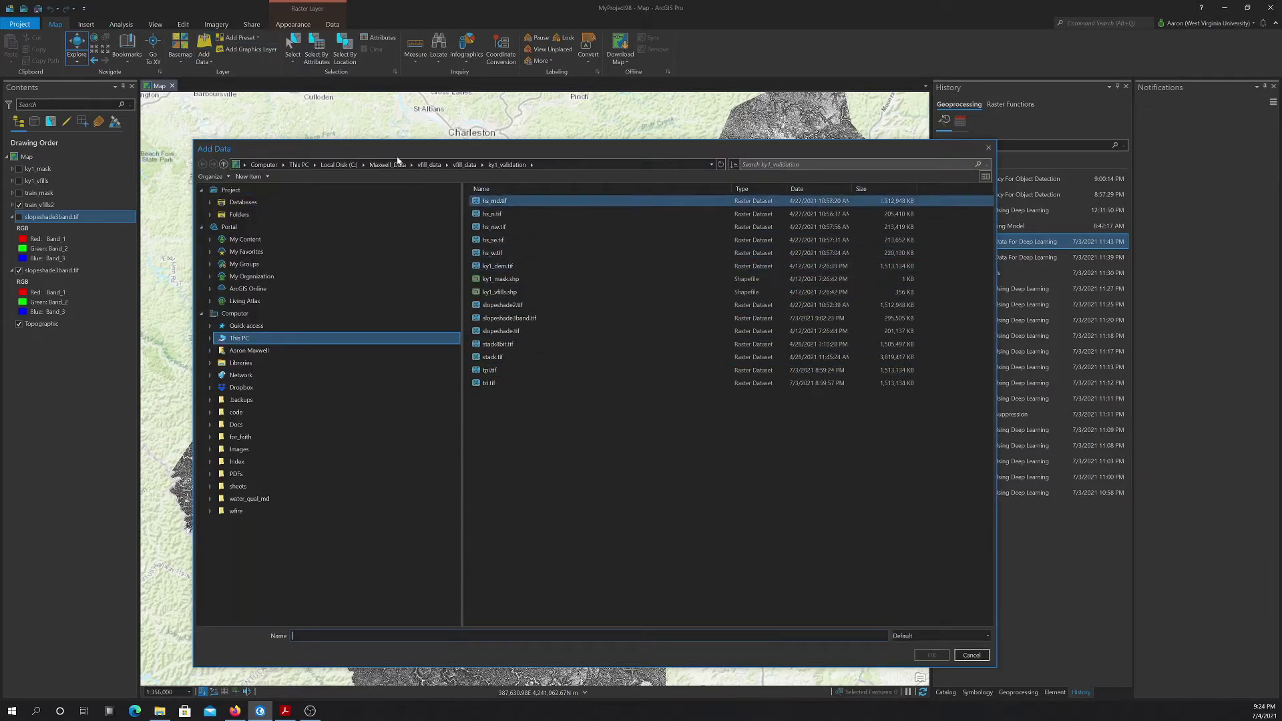
{"action": "left_click", "coordinate": [465, 164]}
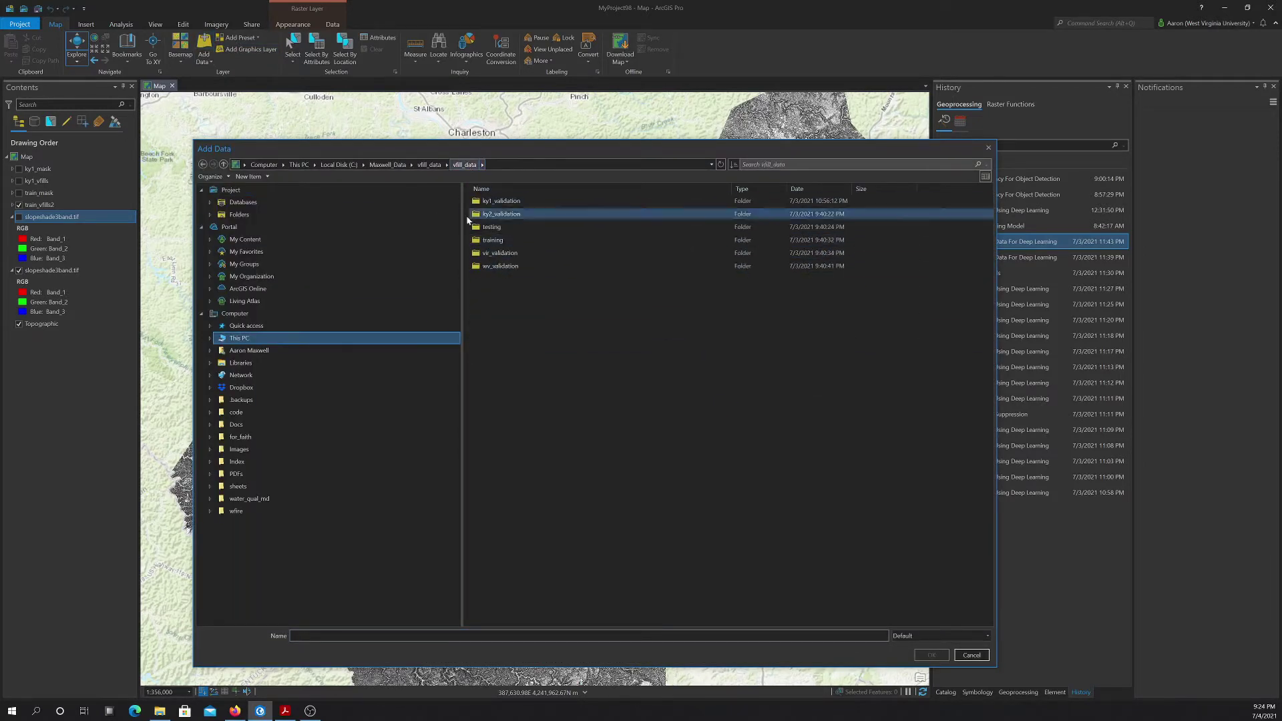
{"action": "left_click", "coordinate": [429, 164]}
{"action": "double_click", "coordinate": [498, 253]}
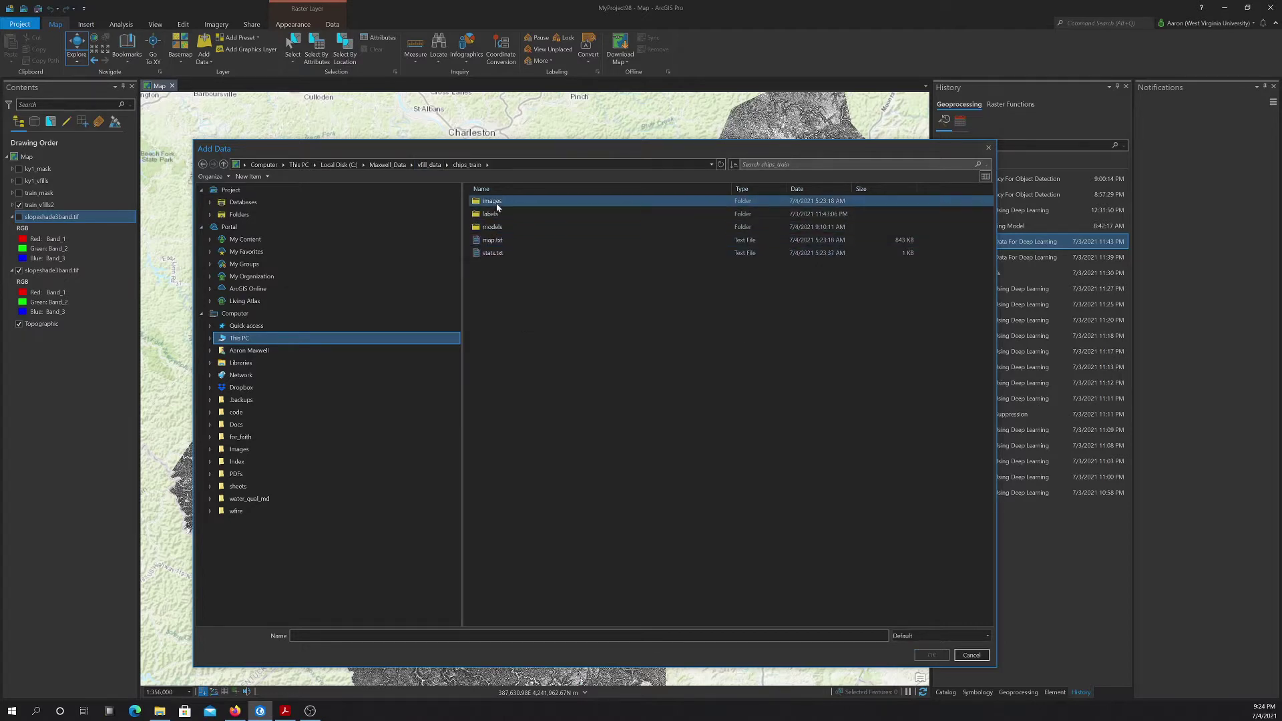
{"action": "double_click", "coordinate": [492, 215]}
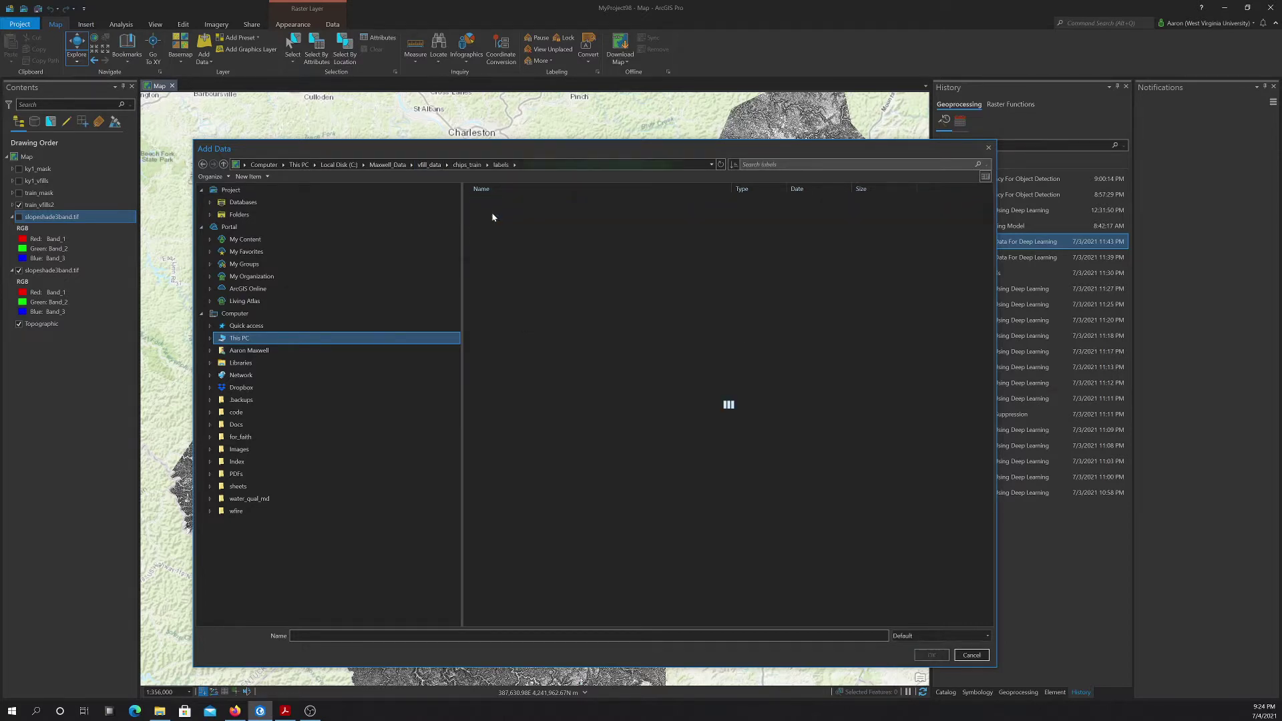
{"action": "double_click", "coordinate": [476, 202]}
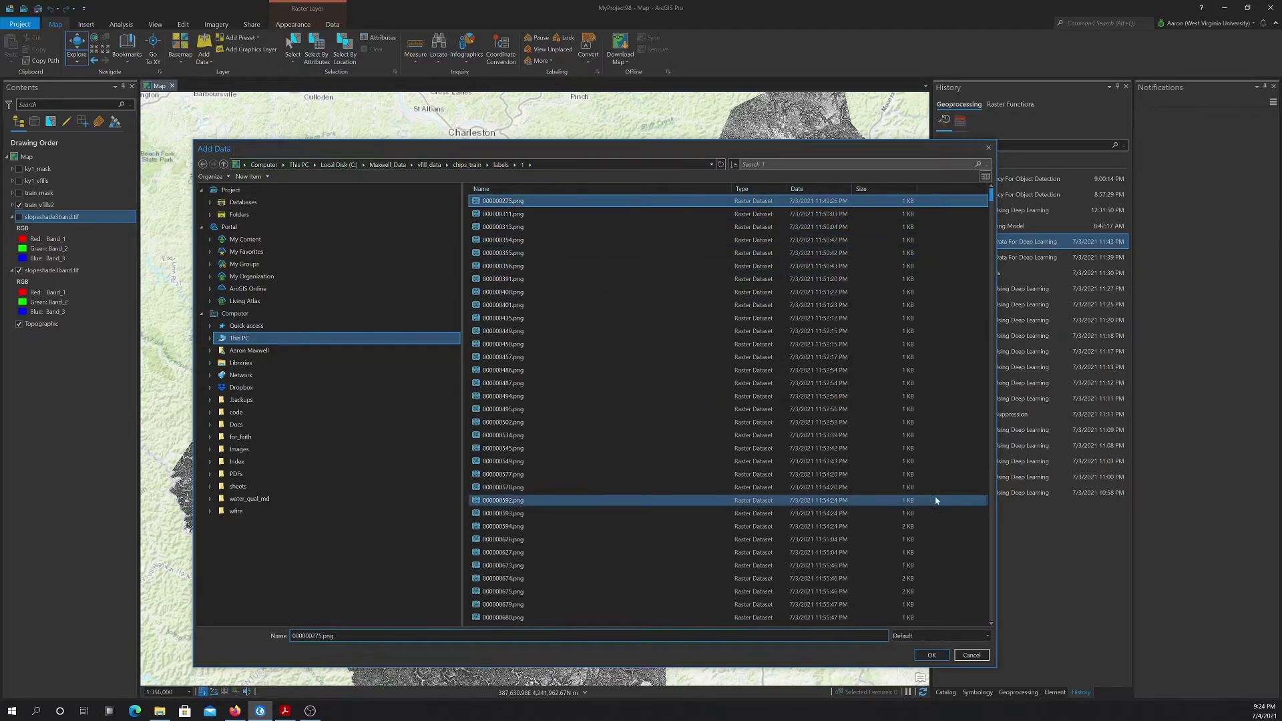
{"action": "left_click", "coordinate": [931, 655]}
{"action": "left_click", "coordinate": [693, 395]}
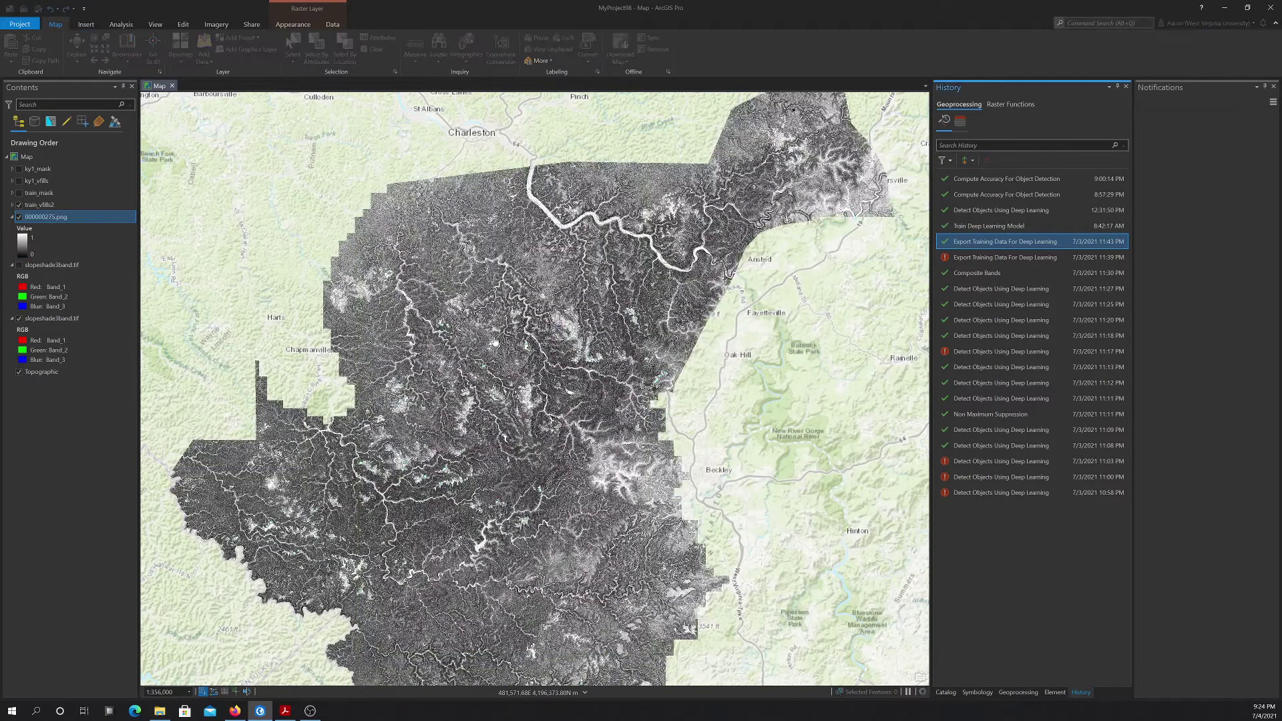
- Zoom the map to the 000000275.png layer and hide the train_vfills2 layer
{"action": "right_click", "coordinate": [48, 218]}
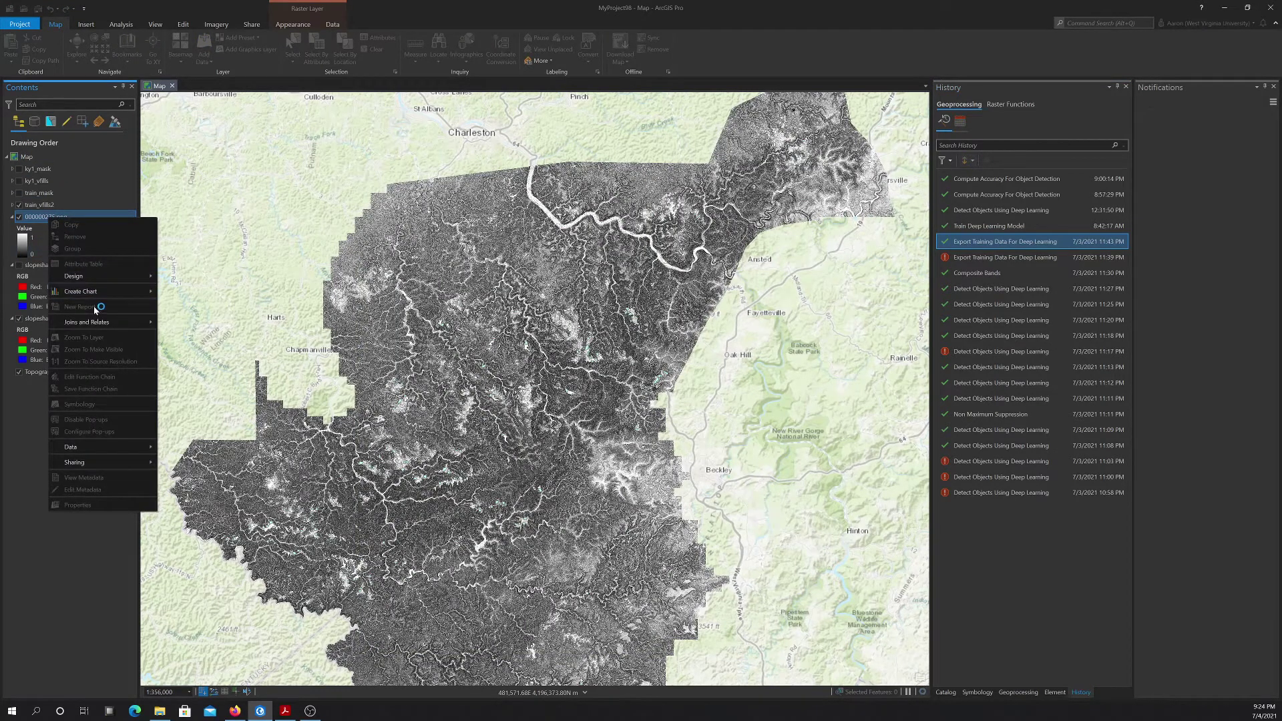
{"action": "right_click", "coordinate": [36, 217]}
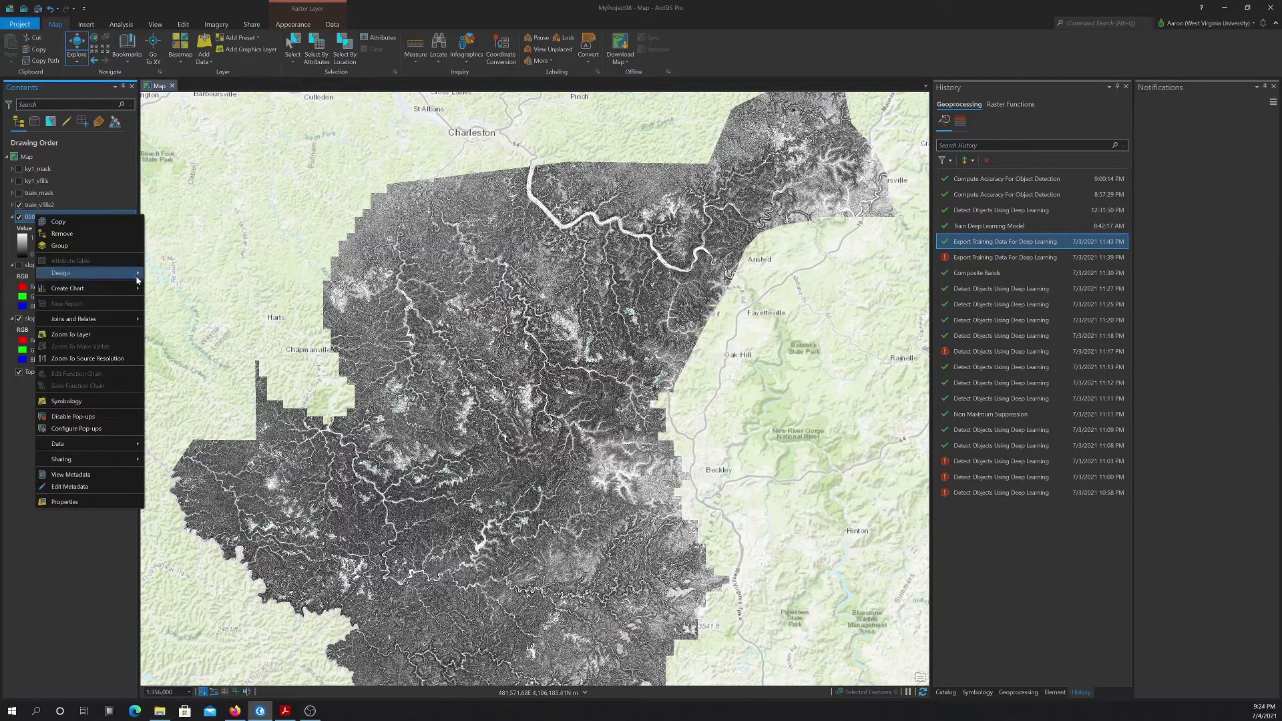
{"action": "left_click", "coordinate": [40, 218]}
{"action": "right_click", "coordinate": [40, 217]}
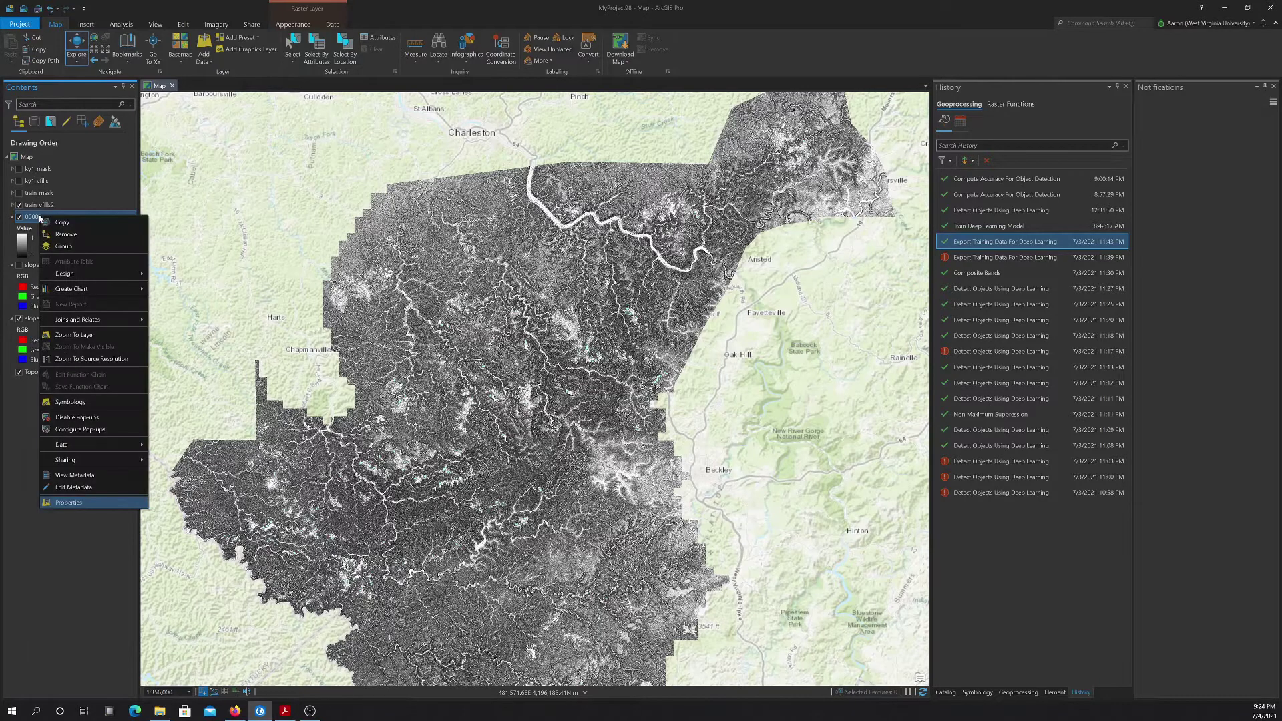
{"action": "left_click", "coordinate": [74, 334]}
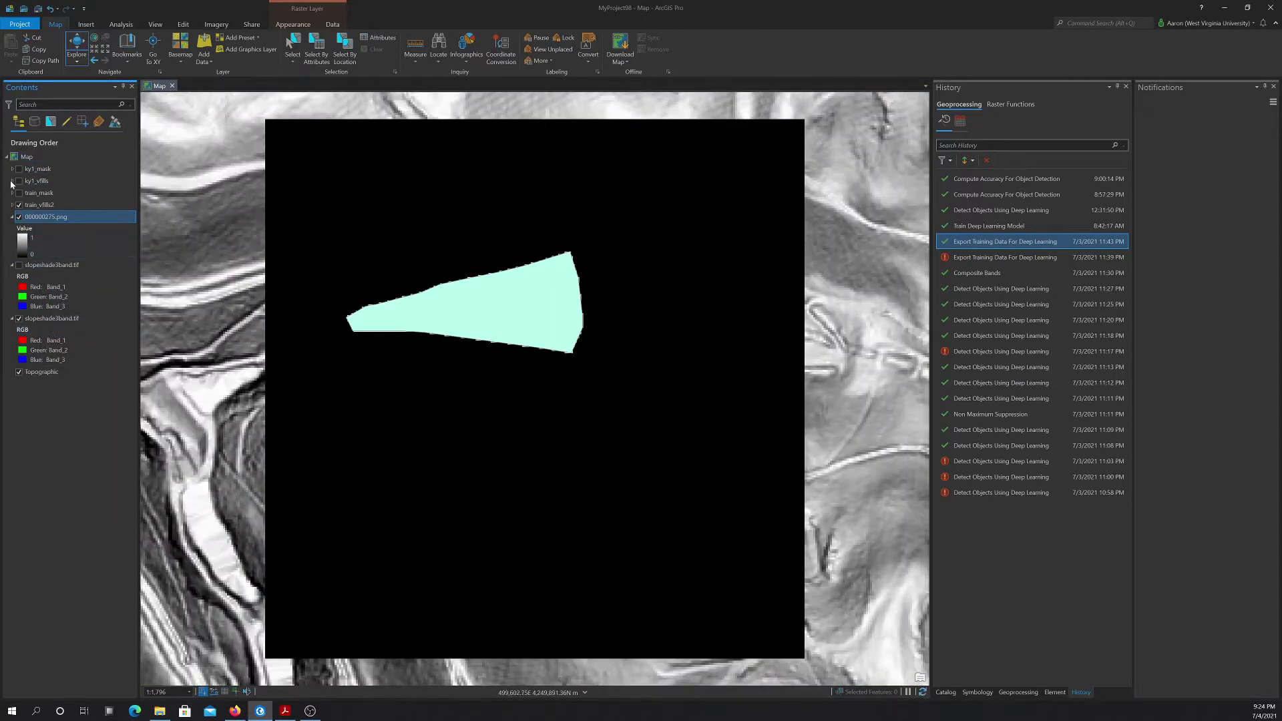
{"action": "left_click", "coordinate": [19, 206]}
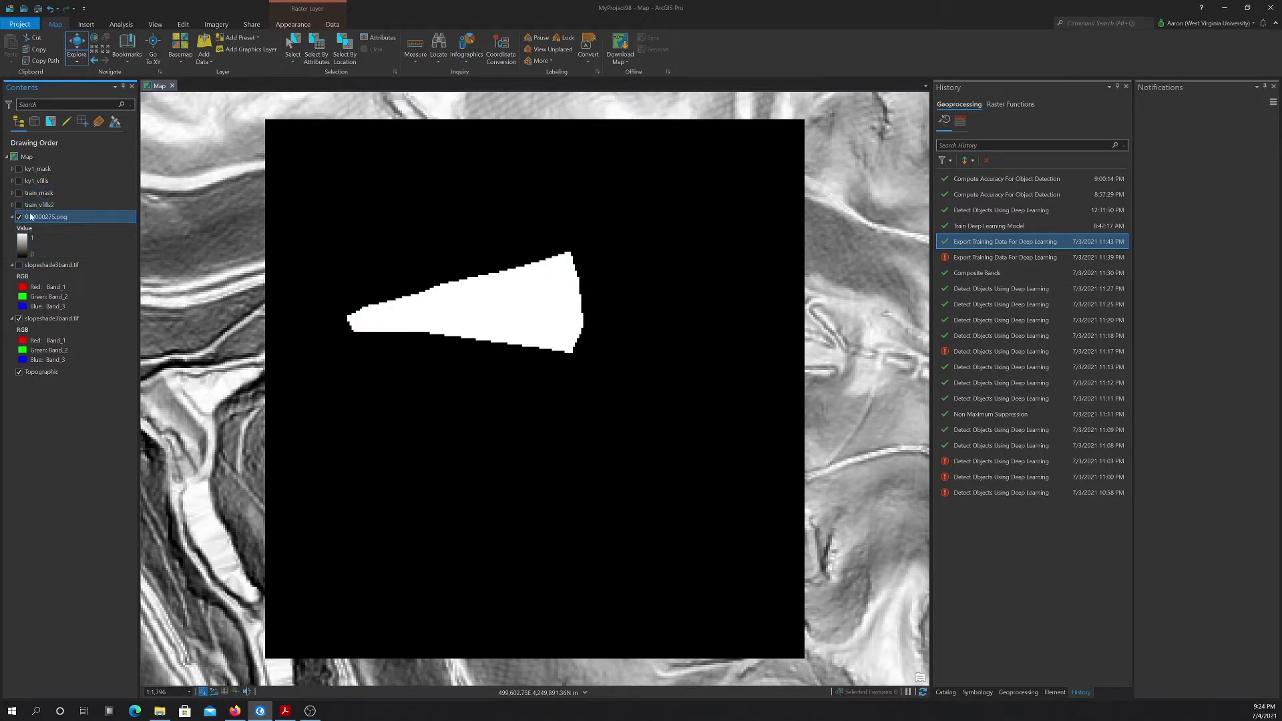
- Toggle the 000000275.png layer's visibility to compare the mask chip with the slopeshade beneath it, leaving it visible
{"action": "left_click", "coordinate": [205, 44]}
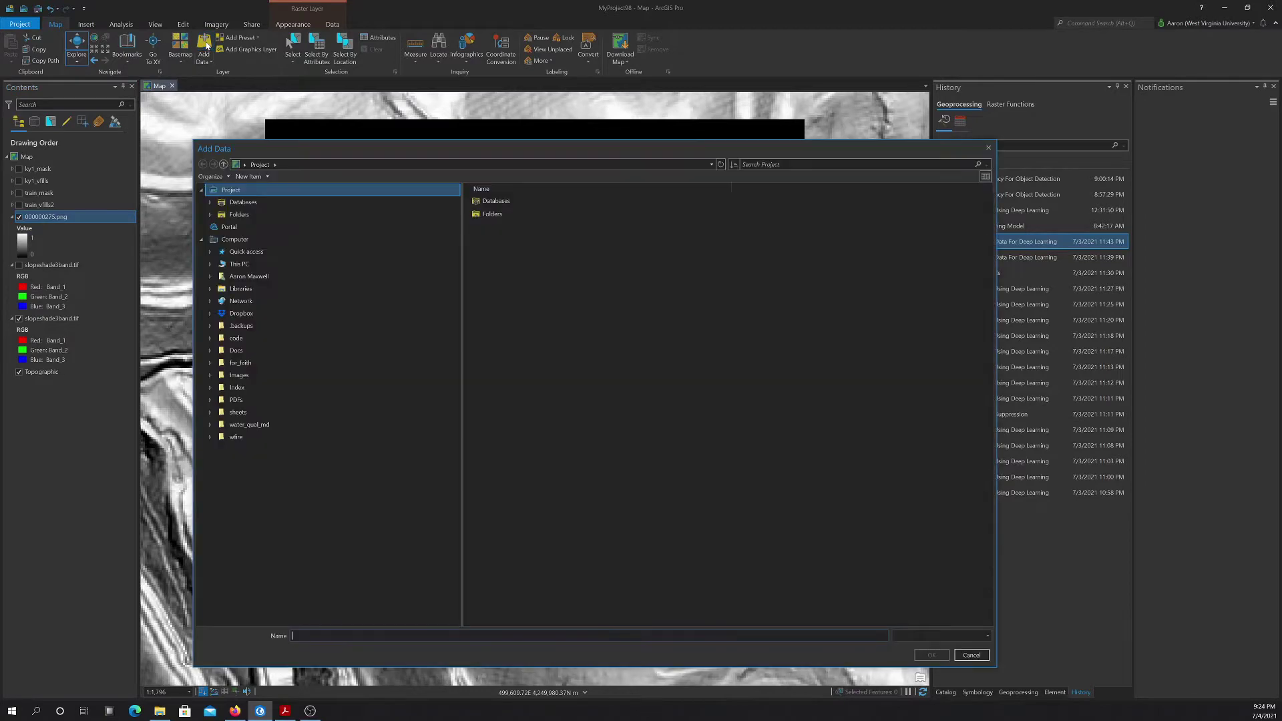
{"action": "left_click", "coordinate": [988, 148]}
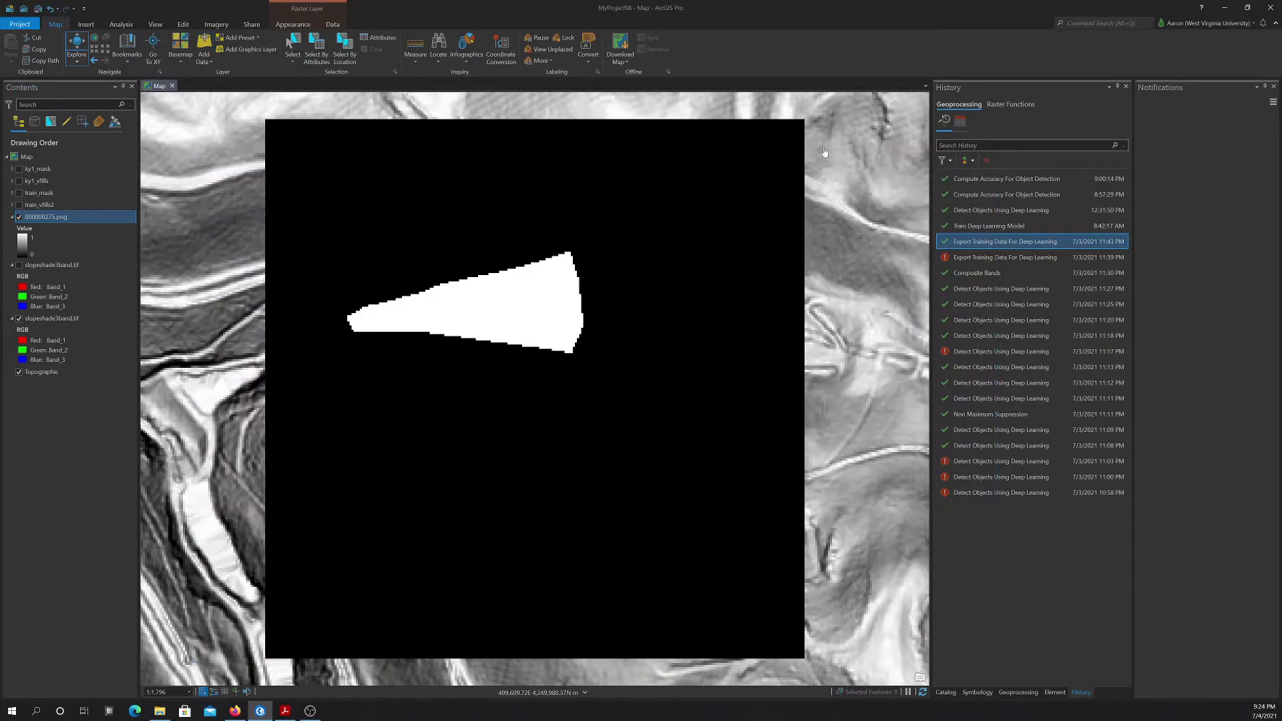
{"action": "left_click", "coordinate": [19, 217]}
{"action": "left_click", "coordinate": [19, 217]}
{"action": "left_click", "coordinate": [19, 218]}
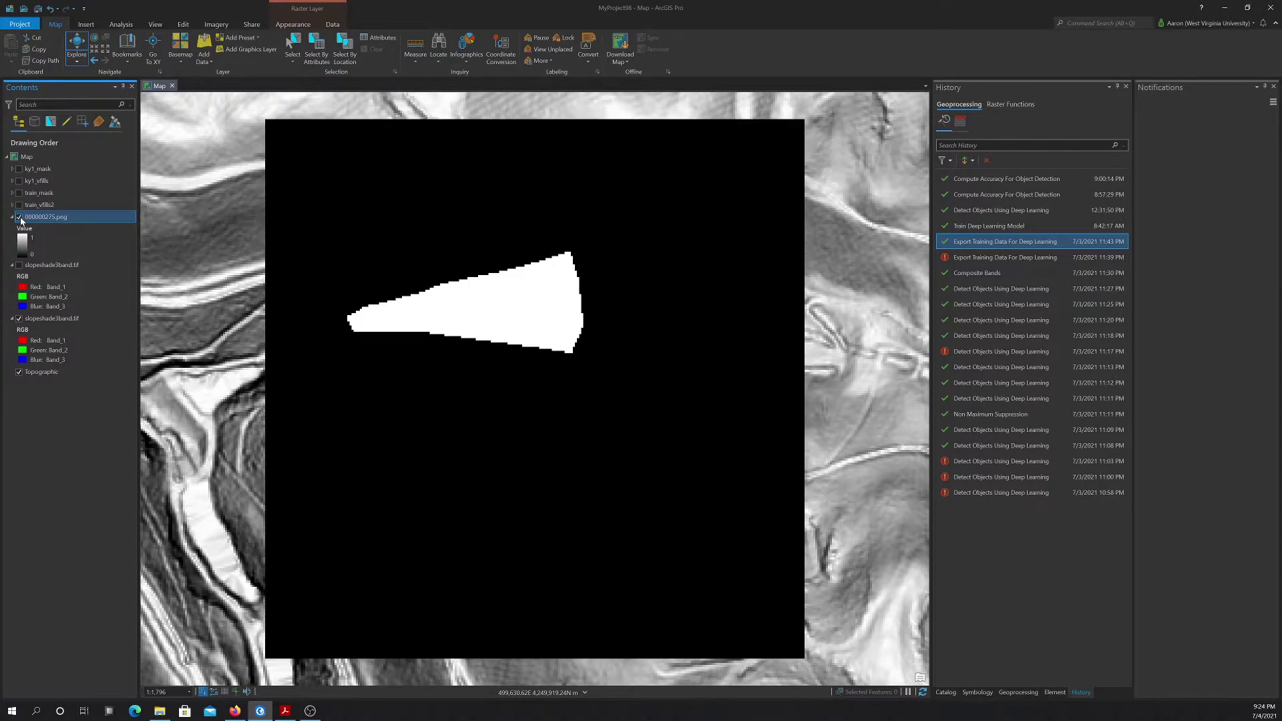
{"action": "left_click", "coordinate": [20, 218]}
{"action": "left_click", "coordinate": [19, 218]}
- Switch to File Explorer, go up to the chips_train folder and open map.txt
{"action": "left_click", "coordinate": [158, 713]}
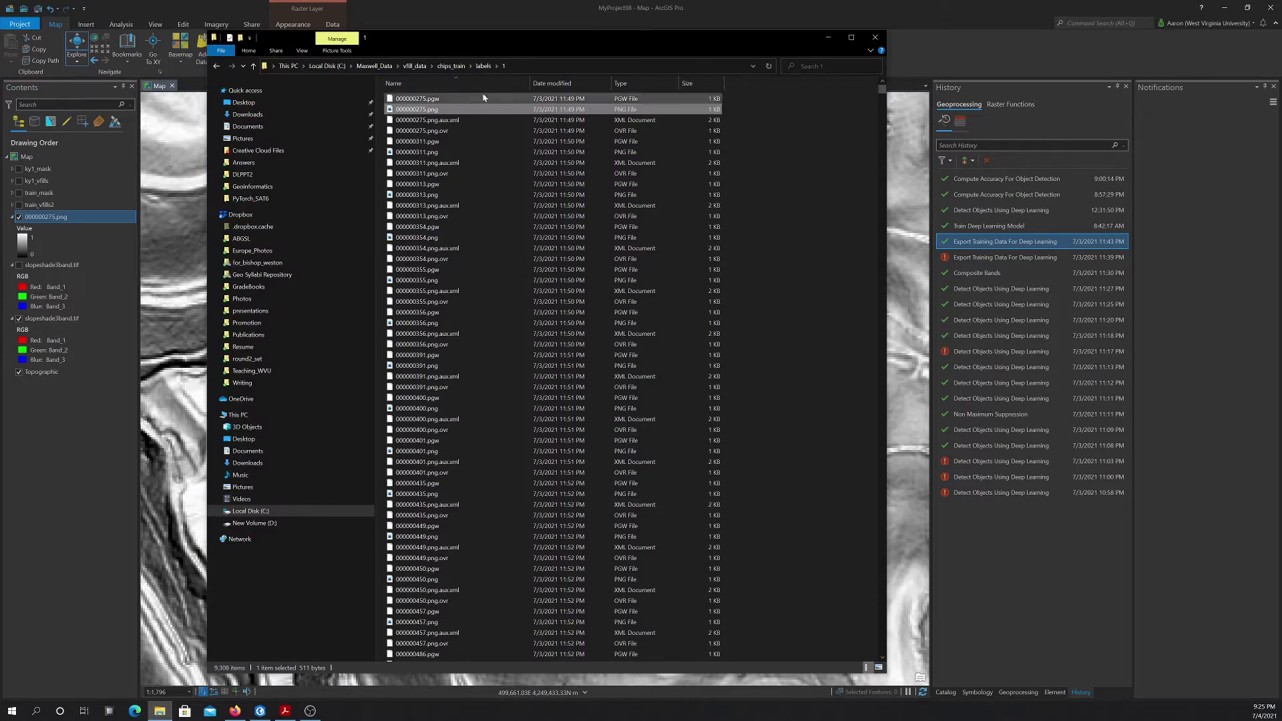
{"action": "left_click", "coordinate": [487, 67]}
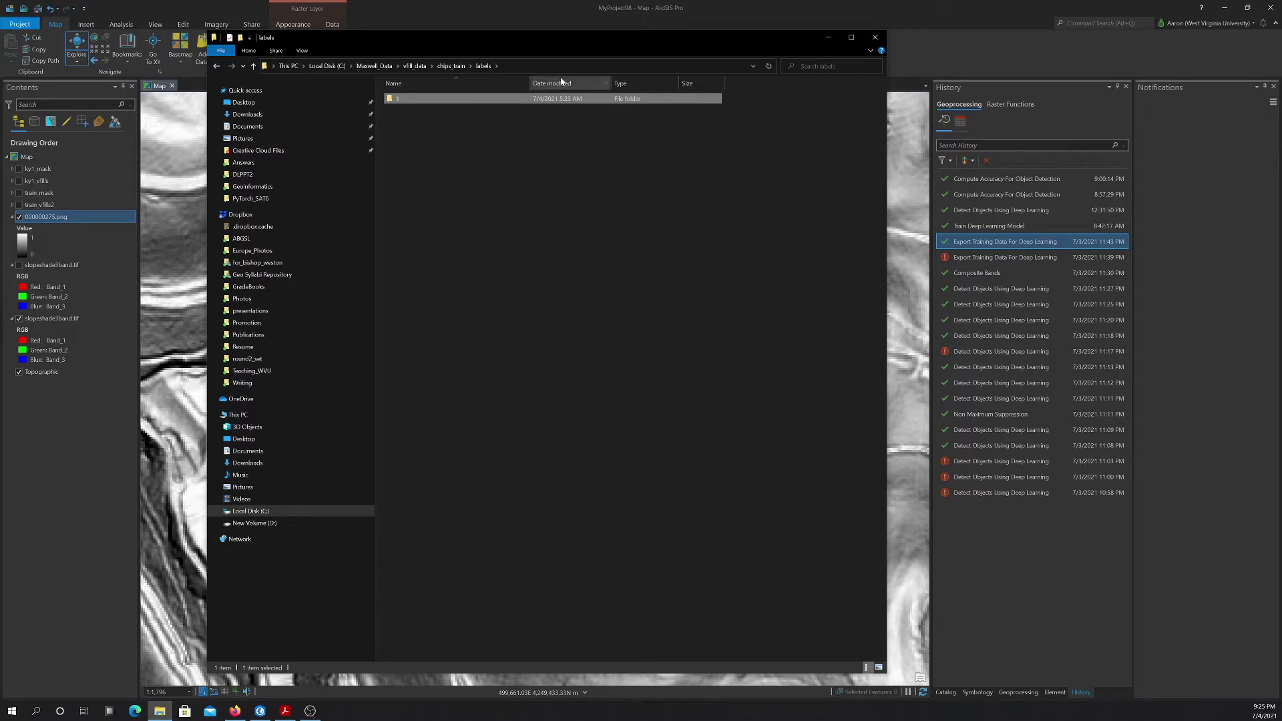
{"action": "left_click", "coordinate": [448, 65]}
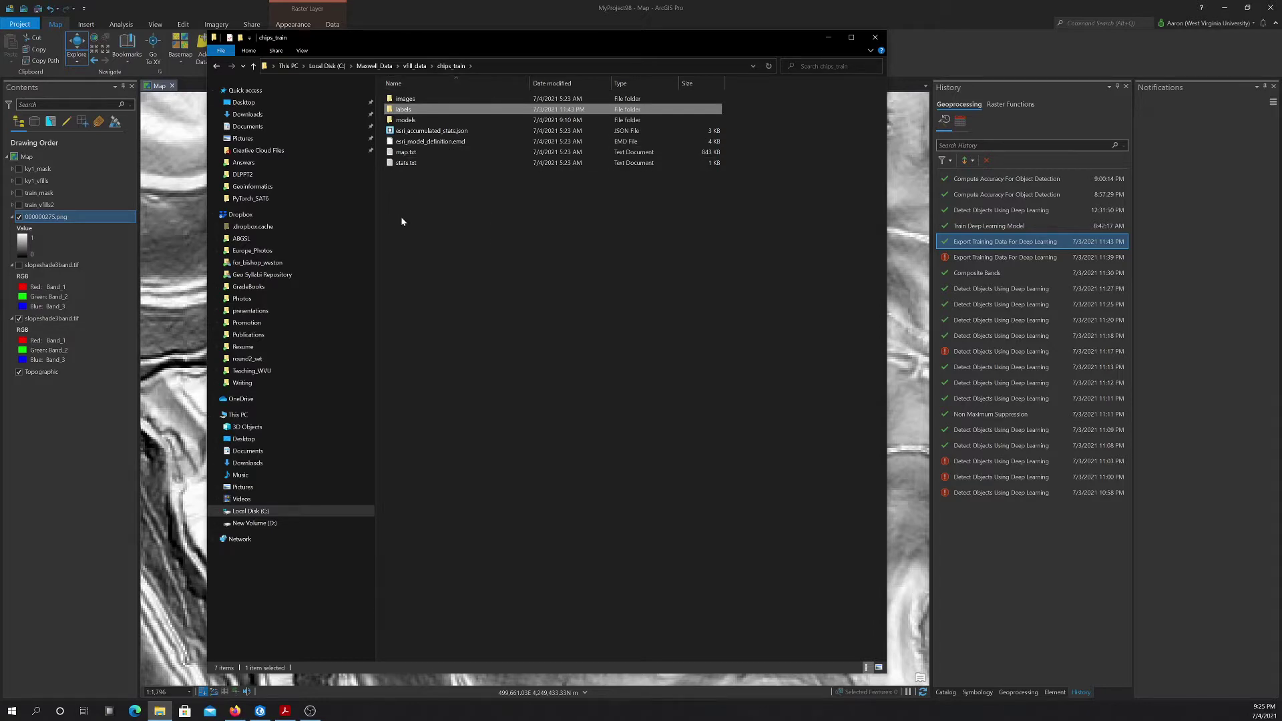
{"action": "double_click", "coordinate": [406, 152]}
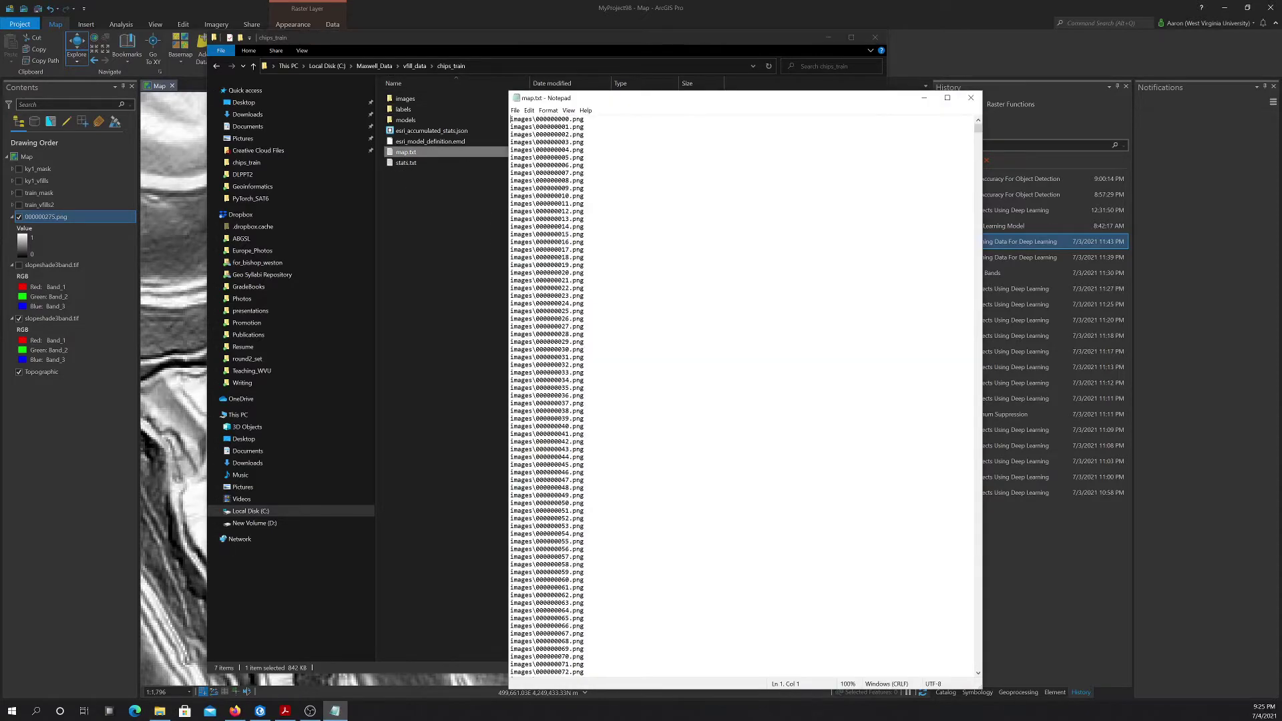
- Examine how map.txt pairs image chips with label chips, including the labels for 000001057.png and 000001058.png, and close the file
{"action": "scroll", "coordinate": [979, 130], "scroll_direction": "down", "scroll_amount": 10}
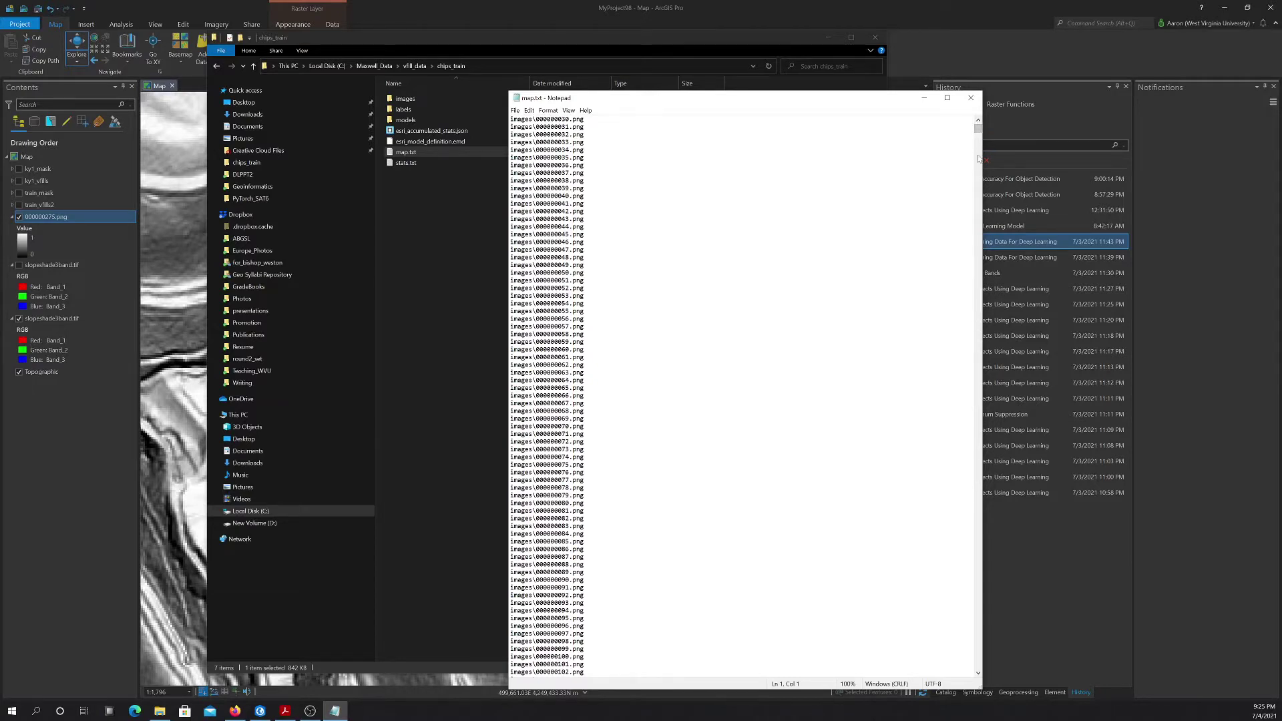
{"action": "left_click_drag", "start_coordinate": [978, 130], "coordinate": [978, 146]}
{"action": "left_click_drag", "start_coordinate": [591, 188], "coordinate": [674, 188]}
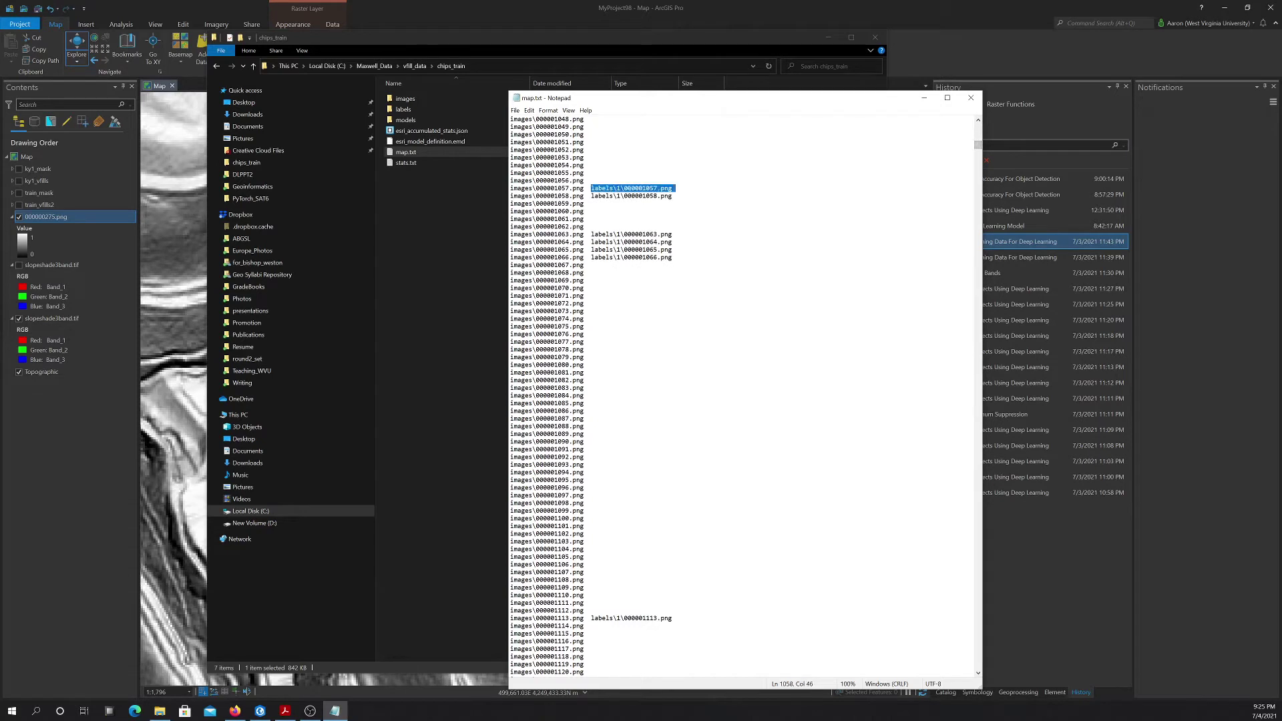
{"action": "left_click_drag", "start_coordinate": [589, 196], "coordinate": [676, 196]}
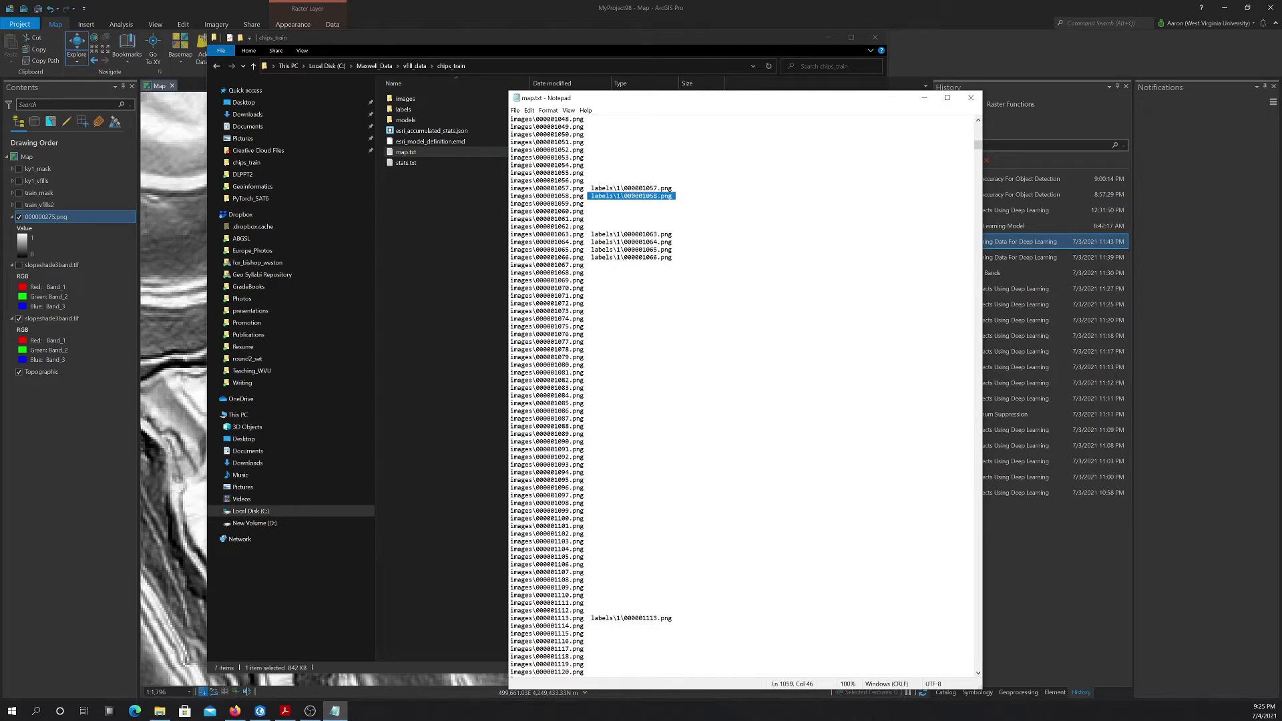
{"action": "left_click", "coordinate": [657, 196]}
{"action": "left_click_drag", "start_coordinate": [979, 144], "coordinate": [977, 274]}
{"action": "left_click", "coordinate": [971, 97]}
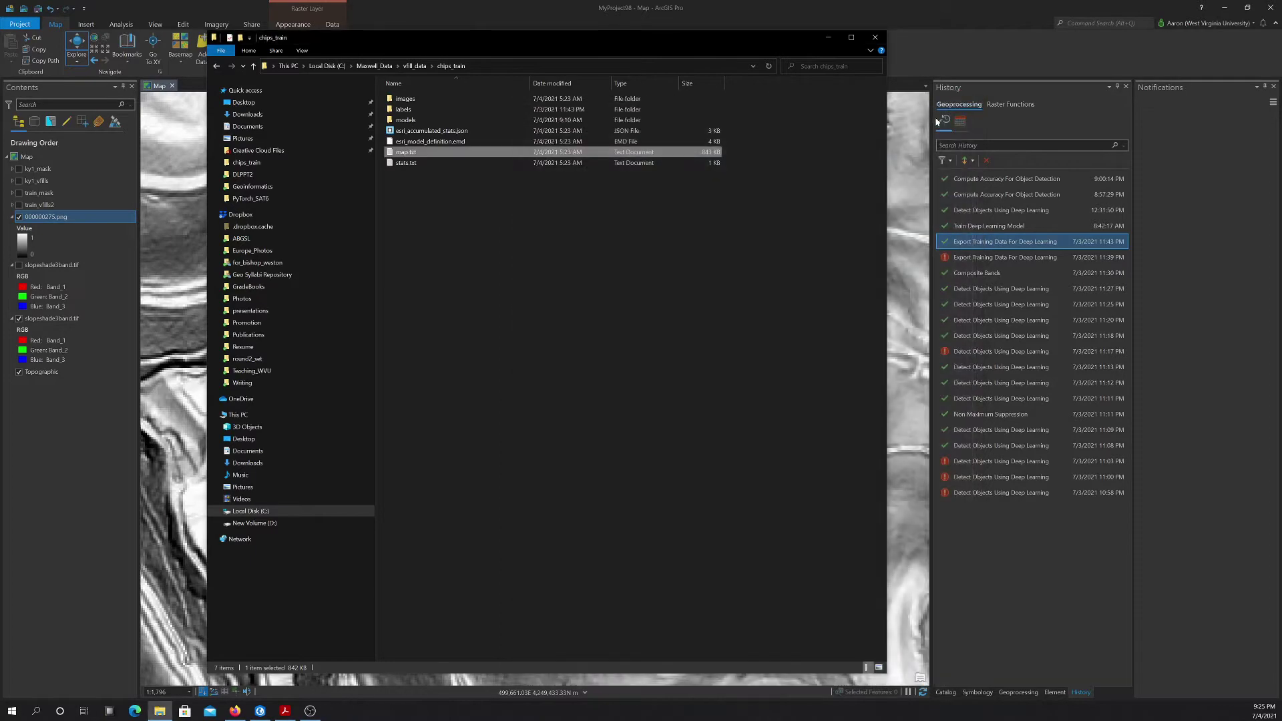
- Review the image, feature and class statistics in chips_train's stats.txt, close the file and return to ArcGIS Pro by closing File Explorer
{"action": "left_click", "coordinate": [401, 165]}
{"action": "double_click", "coordinate": [401, 166]}
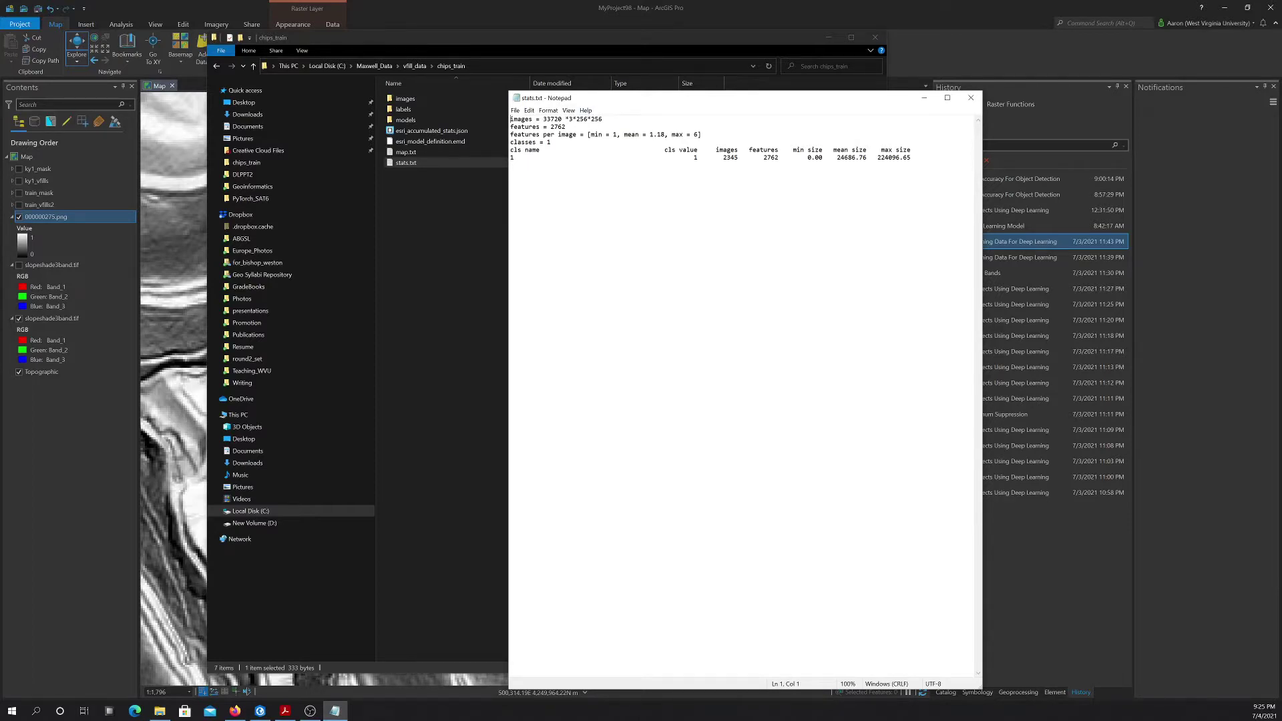
{"action": "left_click_drag", "start_coordinate": [543, 119], "coordinate": [559, 119]}
{"action": "left_click", "coordinate": [569, 119]}
{"action": "left_click_drag", "start_coordinate": [576, 119], "coordinate": [599, 119]}
{"action": "double_click", "coordinate": [558, 127]}
{"action": "left_click", "coordinate": [697, 134]}
{"action": "left_click_drag", "start_coordinate": [650, 134], "coordinate": [666, 135]}
{"action": "left_click_drag", "start_coordinate": [697, 157], "coordinate": [902, 157]}
{"action": "left_click", "coordinate": [572, 150]}
{"action": "left_click", "coordinate": [971, 97]}
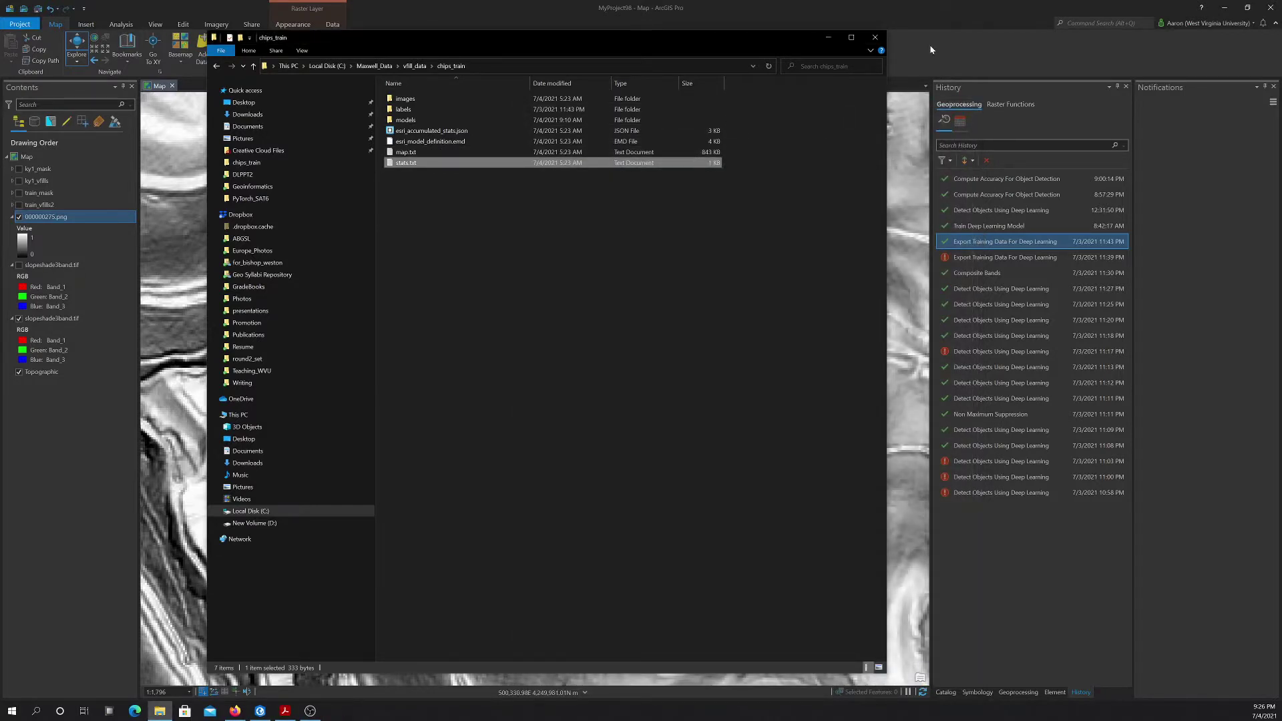
{"action": "left_click", "coordinate": [875, 36]}
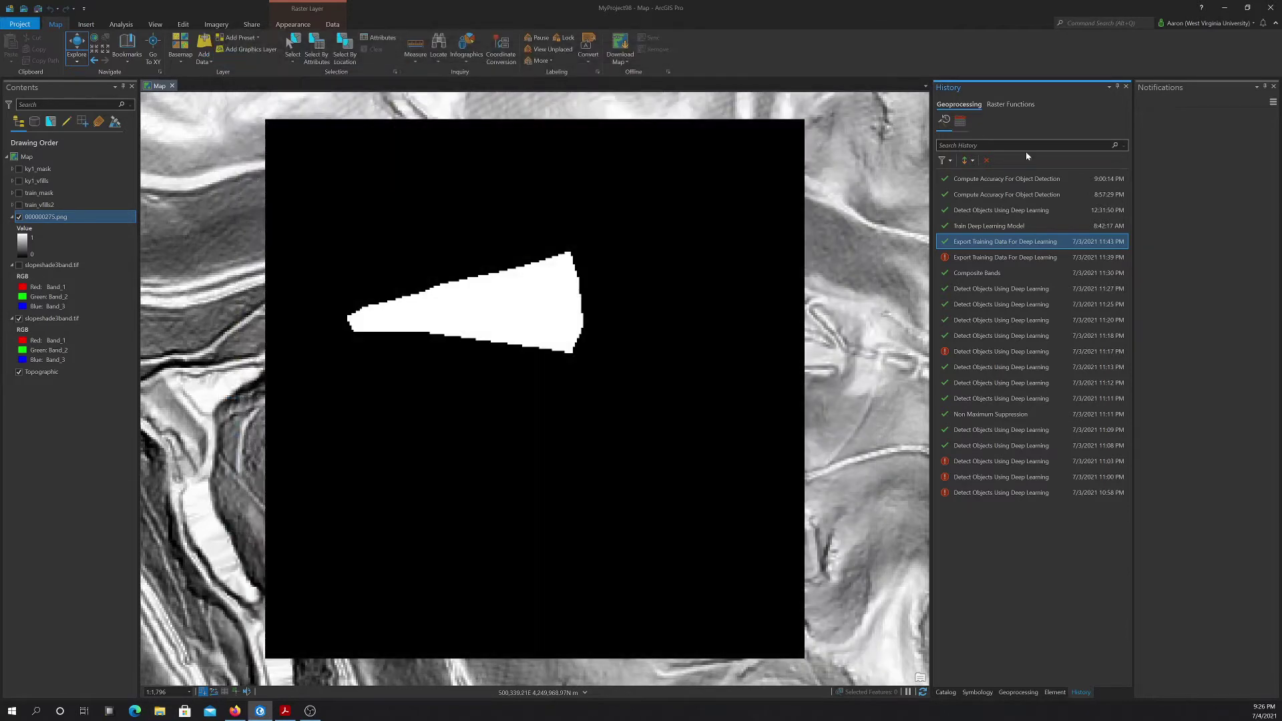
- Open the Train Deep Learning Model tool from the Deep Learning toolset of the Image Analyst Tools
{"action": "left_click", "coordinate": [1019, 692]}
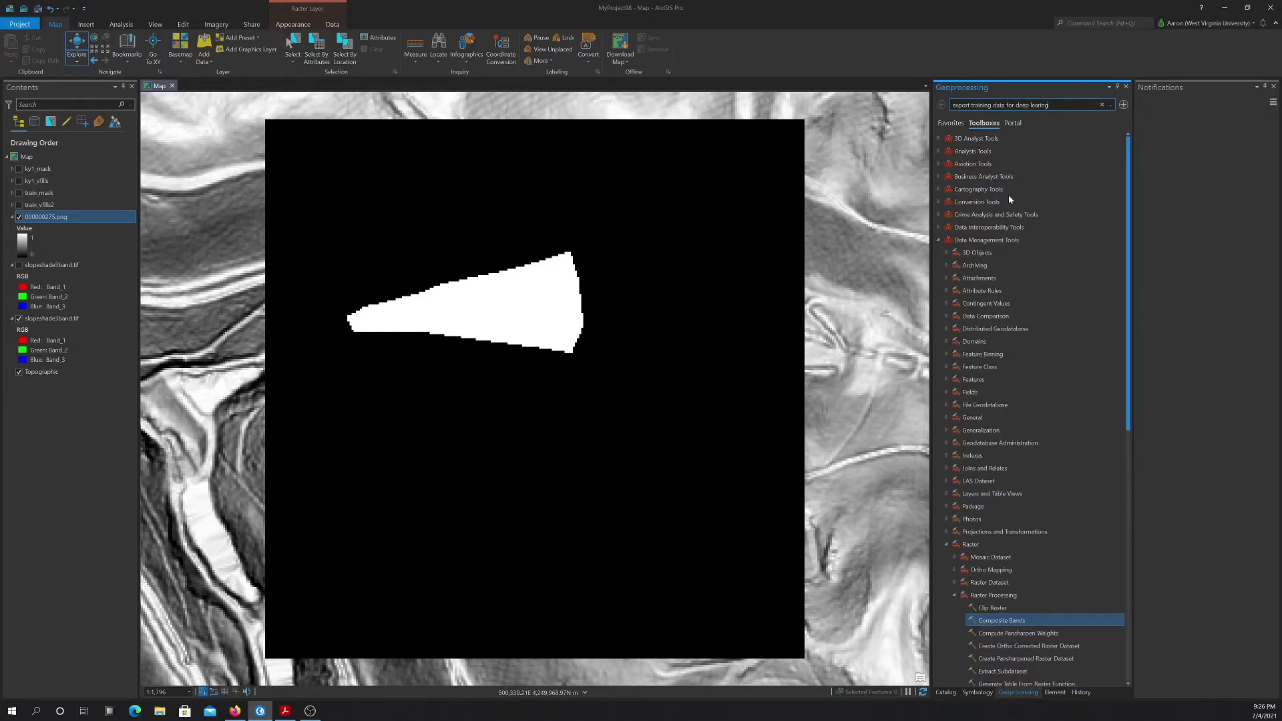
{"action": "left_click", "coordinate": [939, 240]}
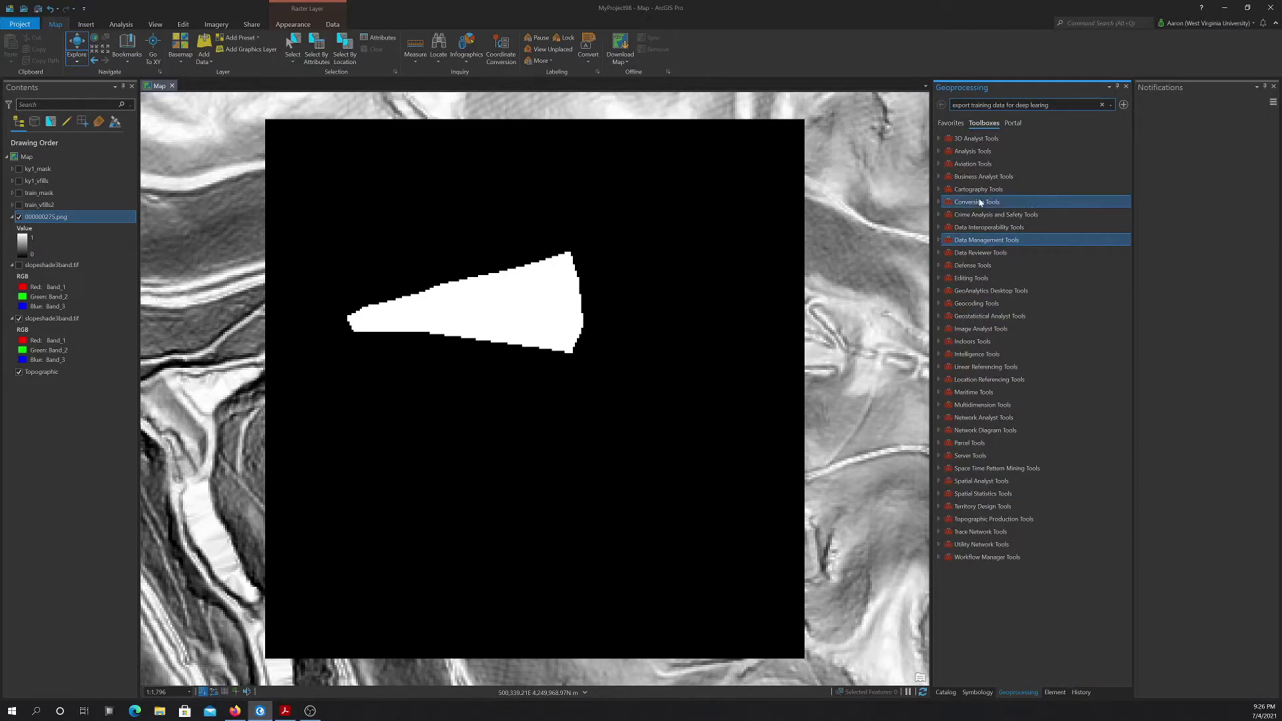
{"action": "left_click", "coordinate": [939, 330]}
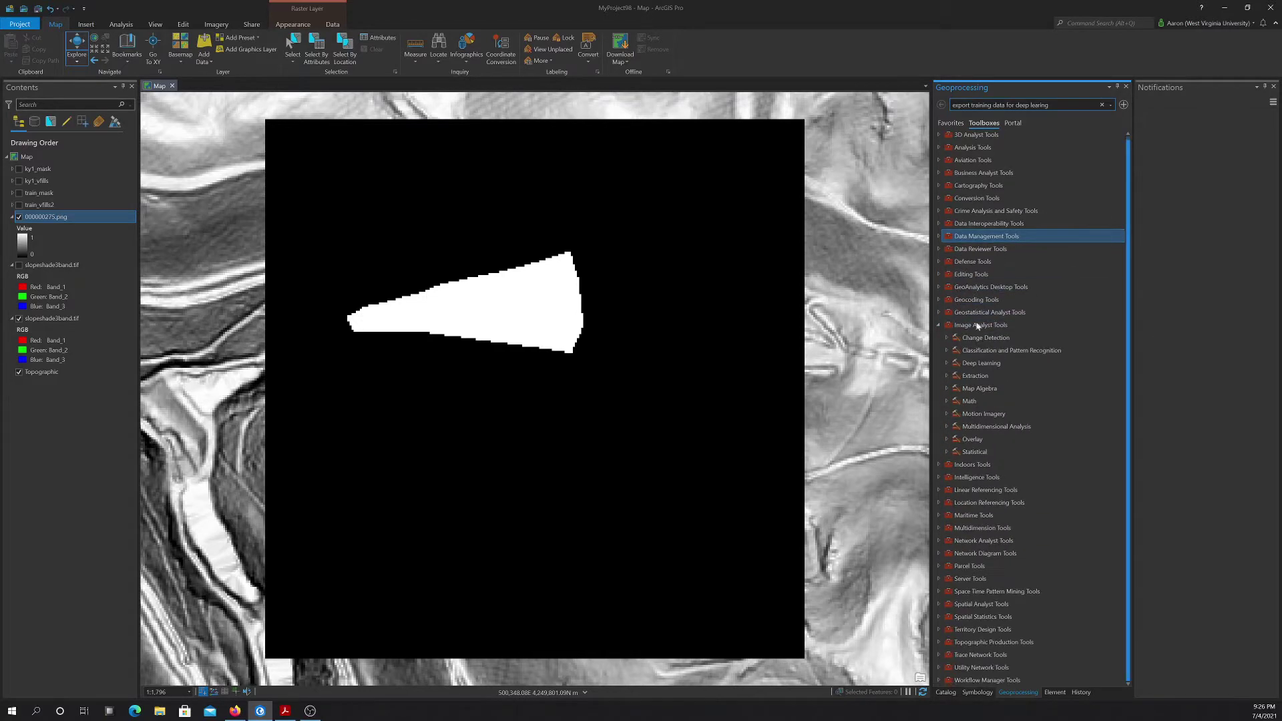
{"action": "left_click", "coordinate": [952, 364]}
{"action": "scroll", "coordinate": [1023, 294], "scroll_direction": "down", "scroll_amount": 2}
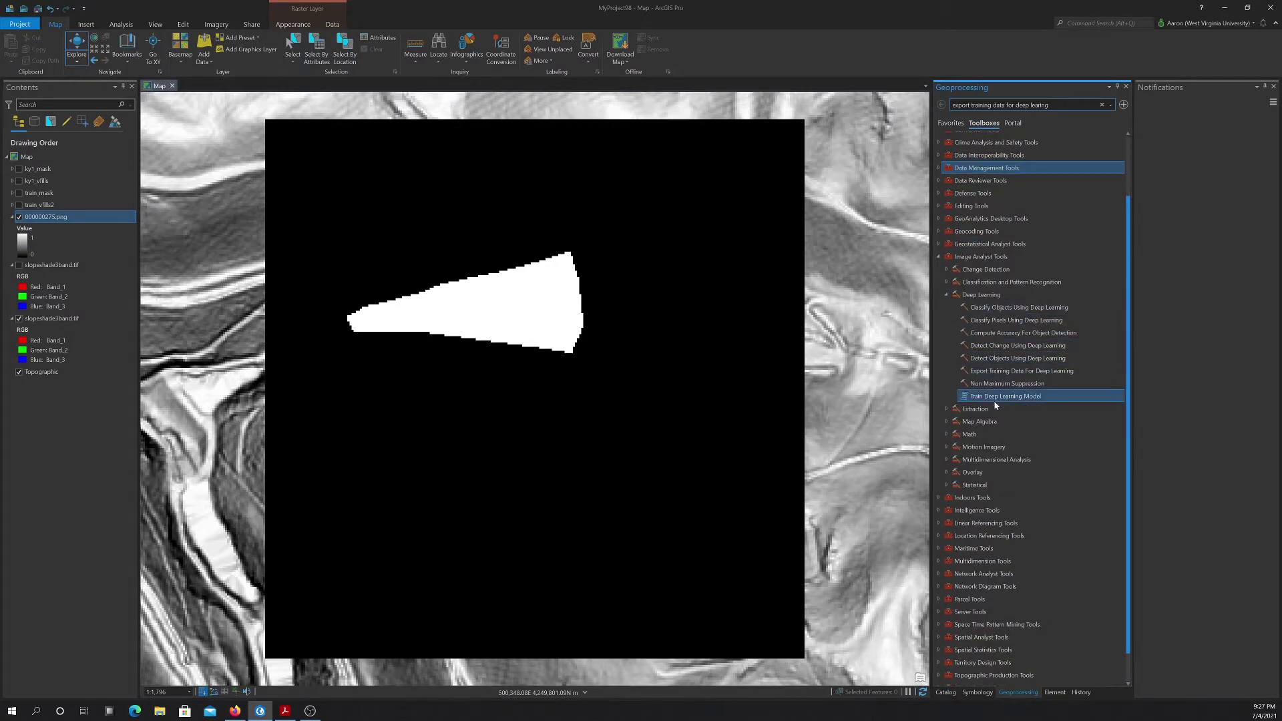
{"action": "left_click", "coordinate": [1025, 396]}
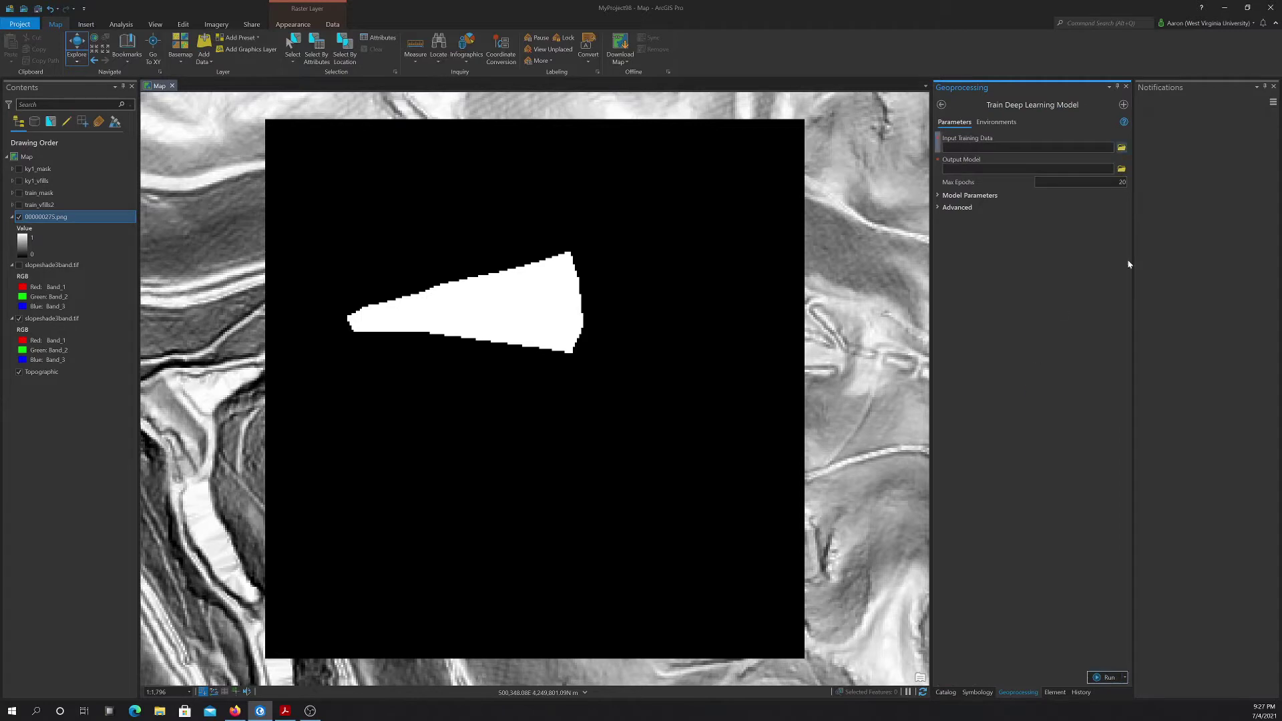
- Browse for the input training data, checking the vfill_project folder and the user's home folder
{"action": "left_click", "coordinate": [1122, 147]}
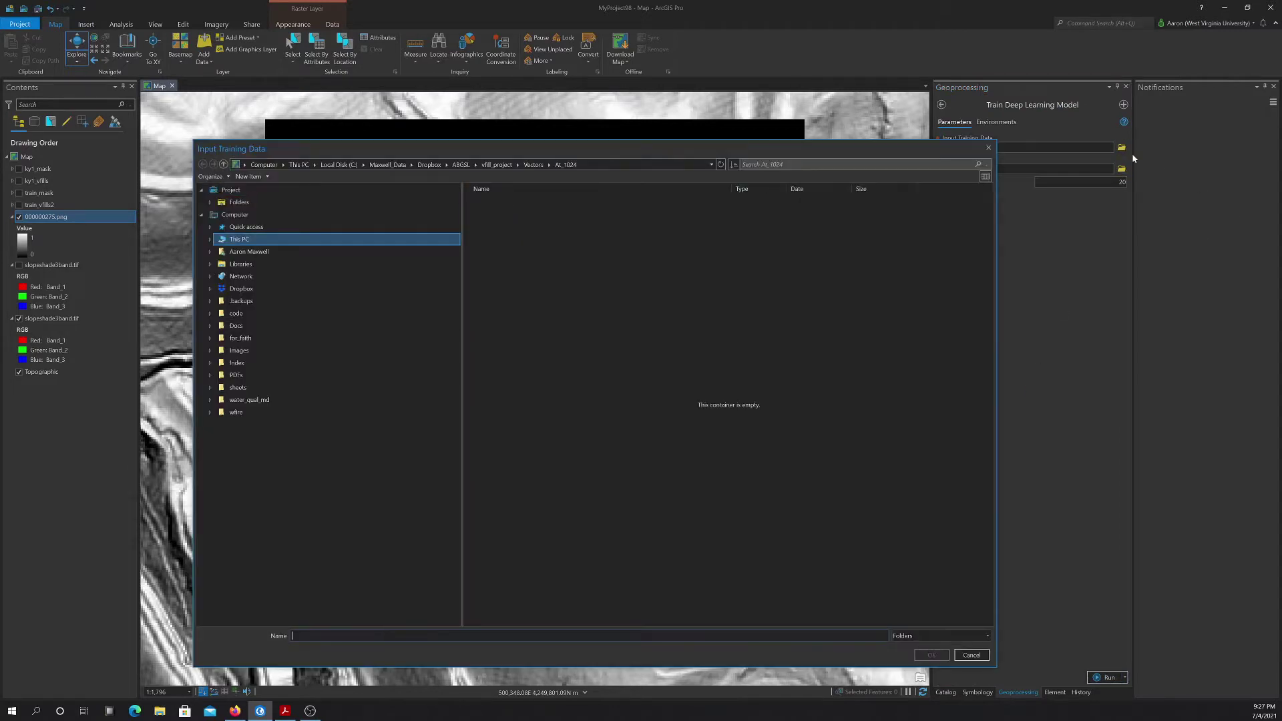
{"action": "left_click", "coordinate": [535, 164]}
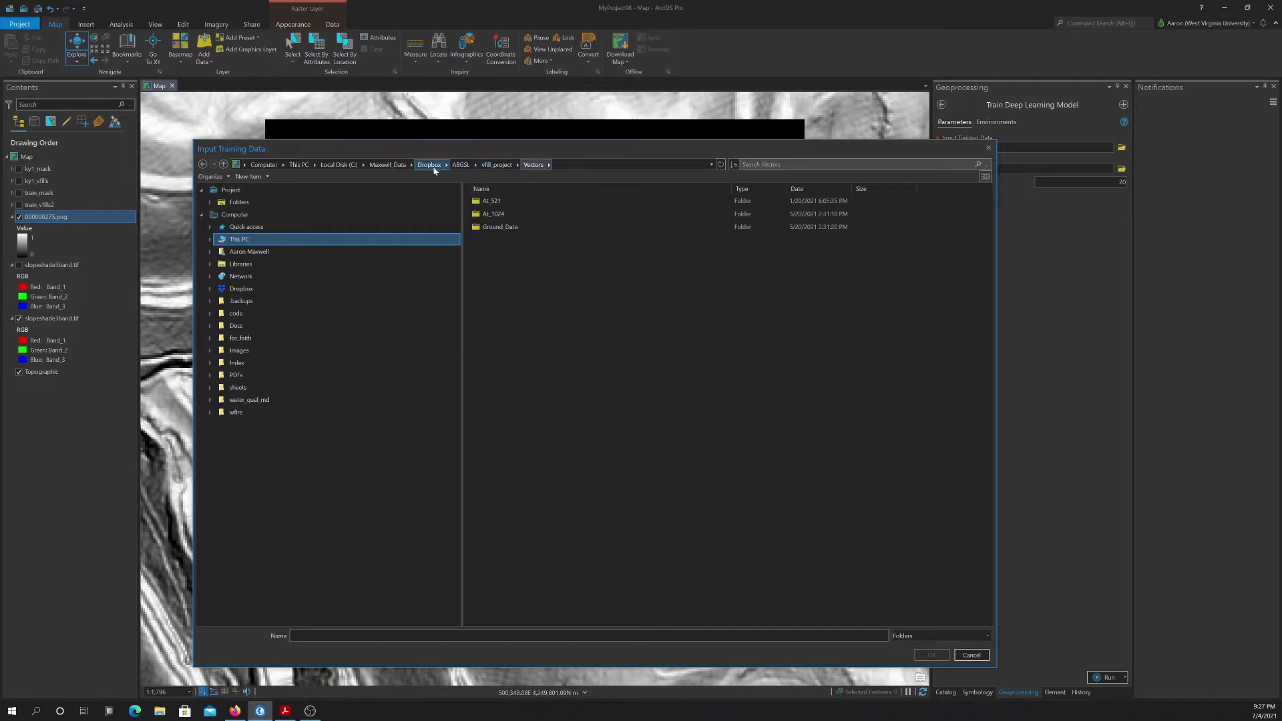
{"action": "left_click", "coordinate": [497, 164]}
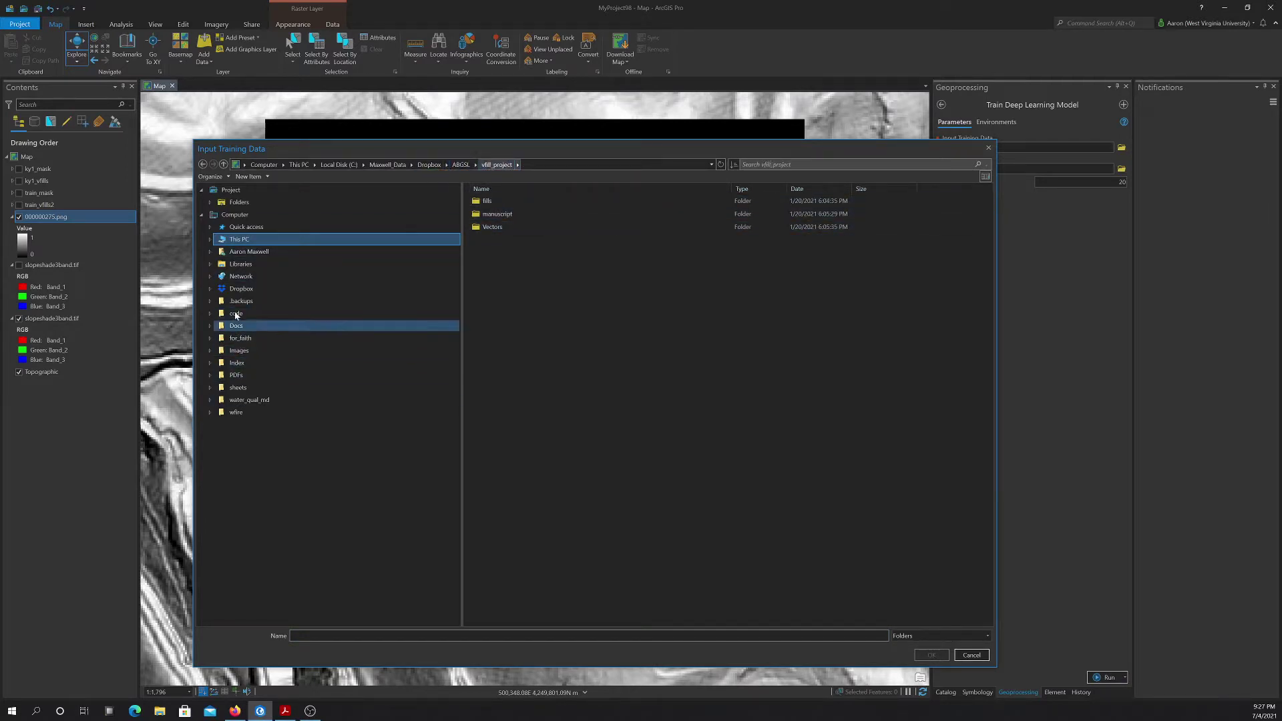
{"action": "left_click", "coordinate": [248, 252]}
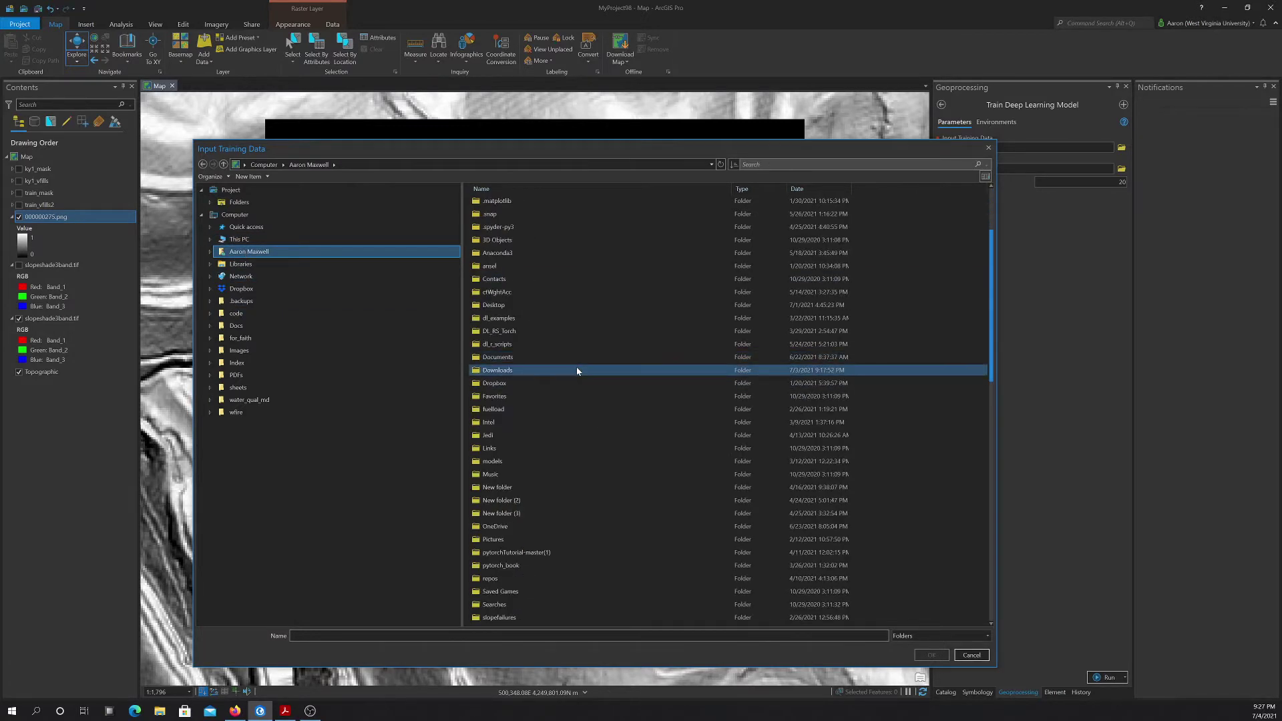
{"action": "scroll", "coordinate": [548, 464], "scroll_direction": "down", "scroll_amount": 2}
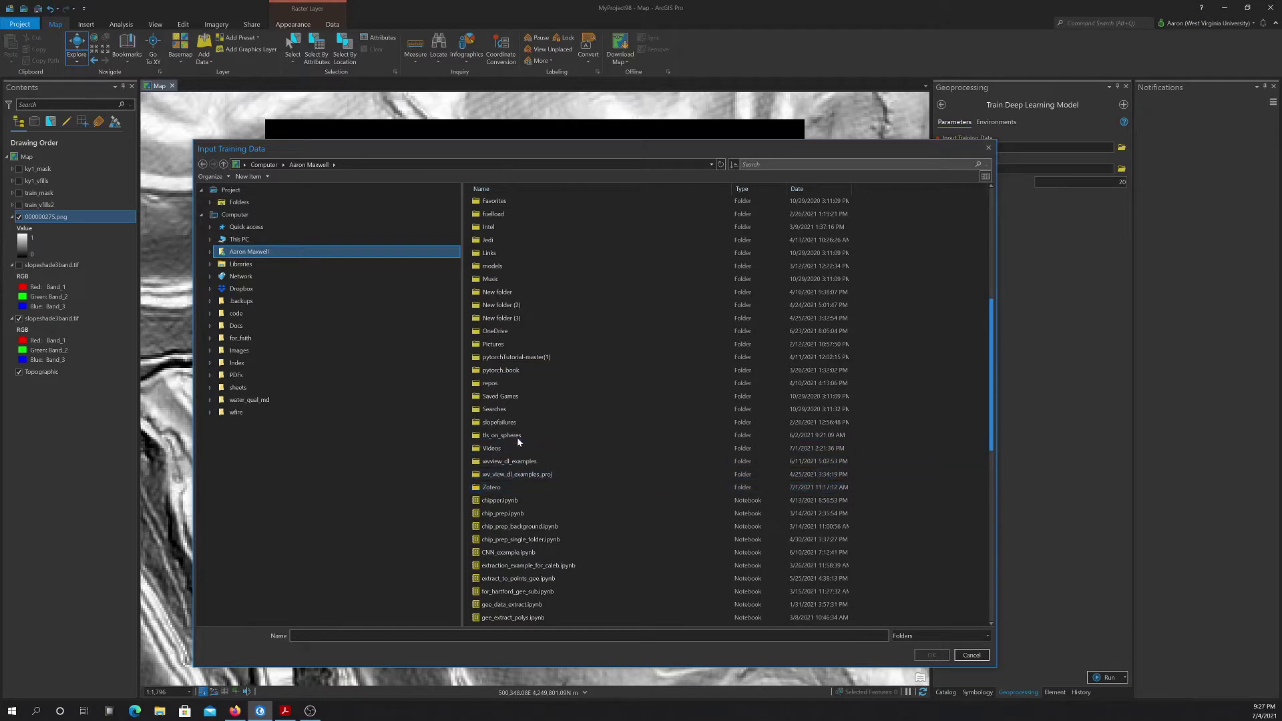
{"action": "scroll", "coordinate": [517, 441], "scroll_direction": "up", "scroll_amount": 2}
{"action": "scroll", "coordinate": [518, 441], "scroll_direction": "down", "scroll_amount": 1}
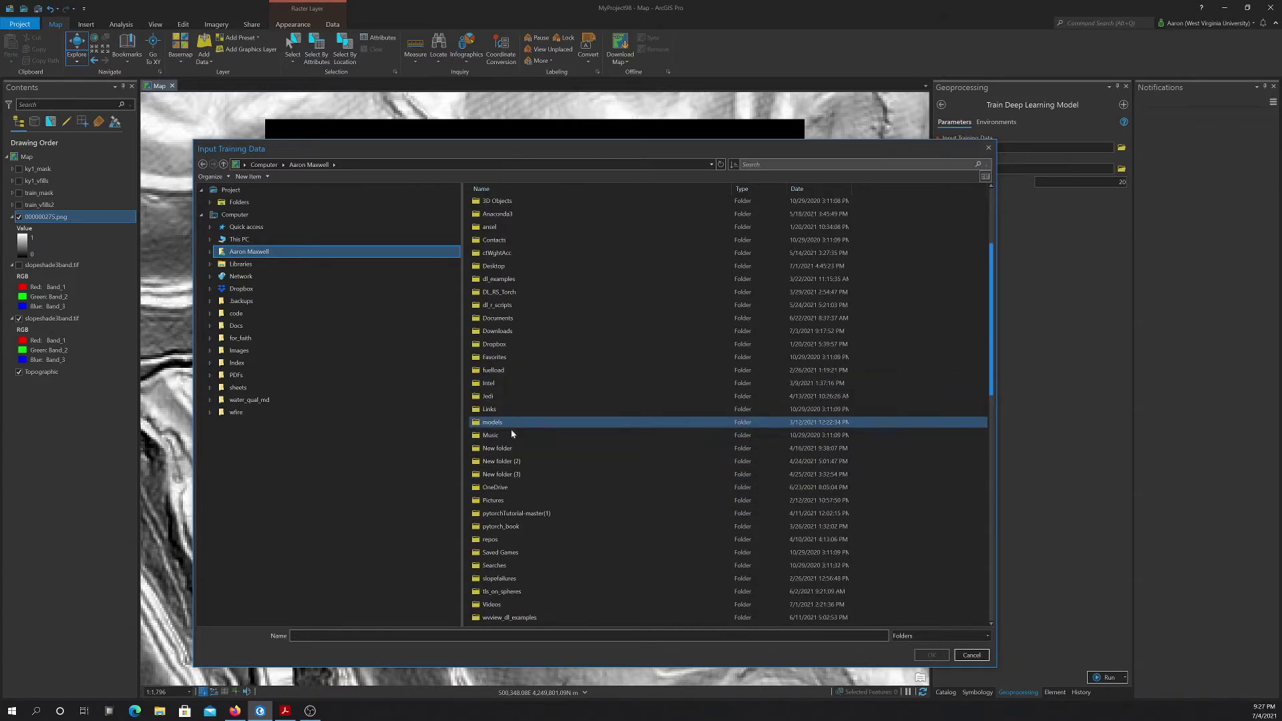
{"action": "scroll", "coordinate": [494, 458], "scroll_direction": "up", "scroll_amount": 5}
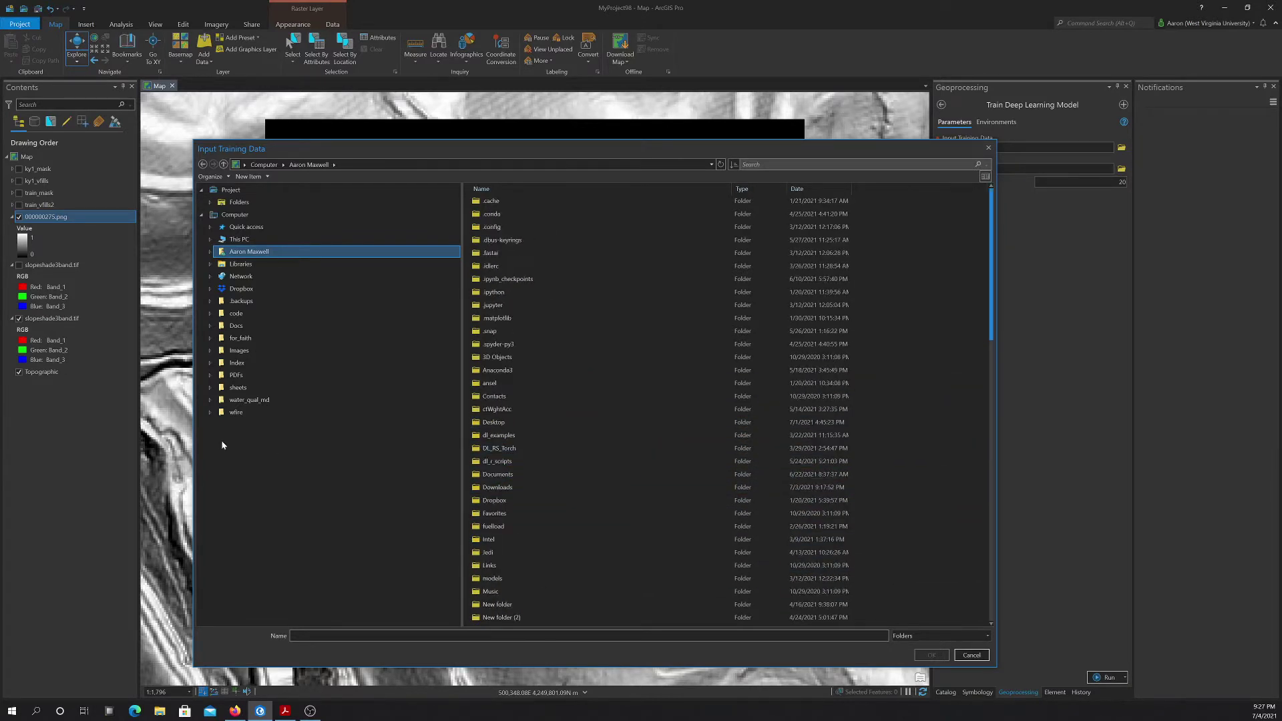
- Set the input training data to the chips_train folder inside vfill_data on the C: drive
{"action": "left_click", "coordinate": [211, 240]}
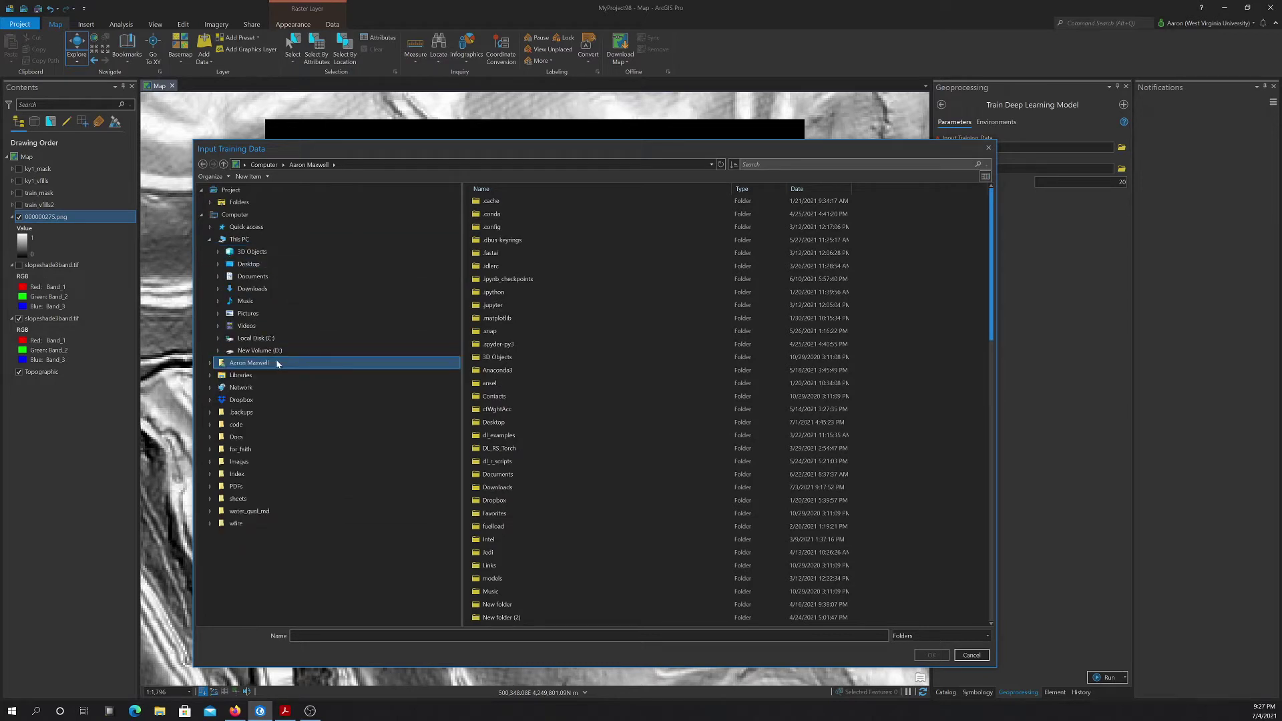
{"action": "left_click", "coordinate": [256, 338]}
{"action": "double_click", "coordinate": [475, 257]}
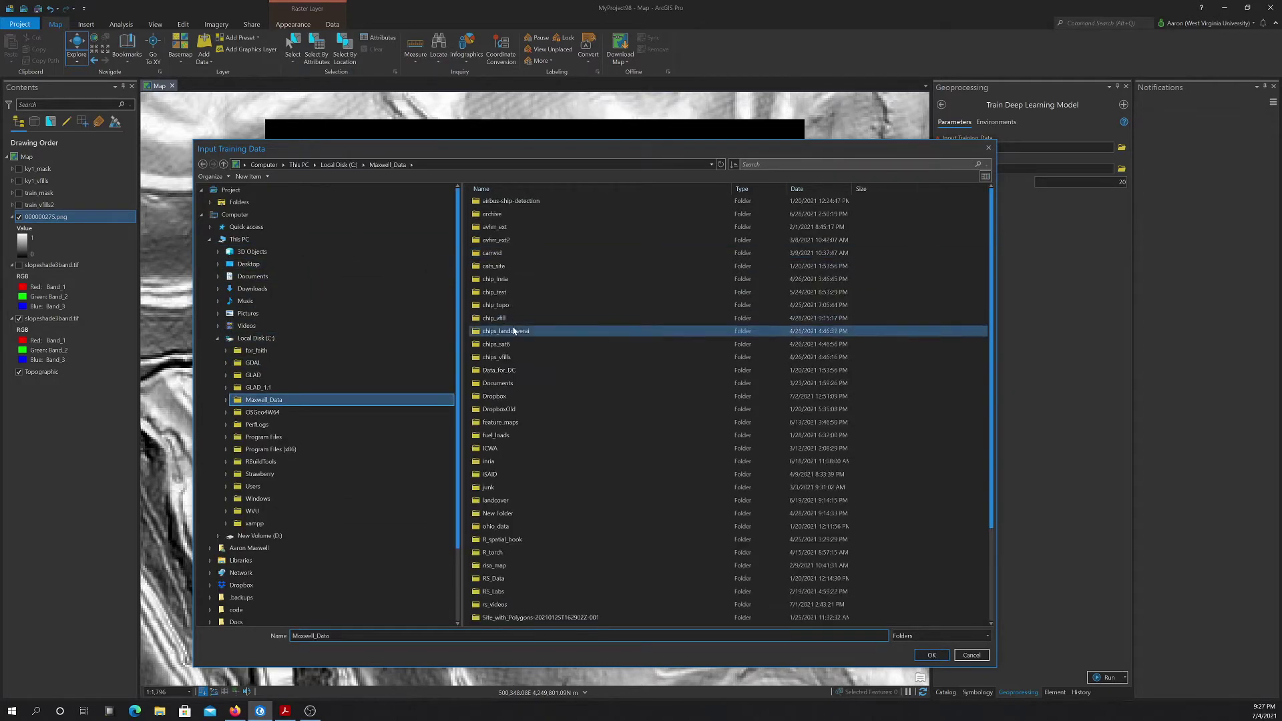
{"action": "scroll", "coordinate": [526, 379], "scroll_direction": "down", "scroll_amount": 3}
{"action": "left_click", "coordinate": [497, 567]}
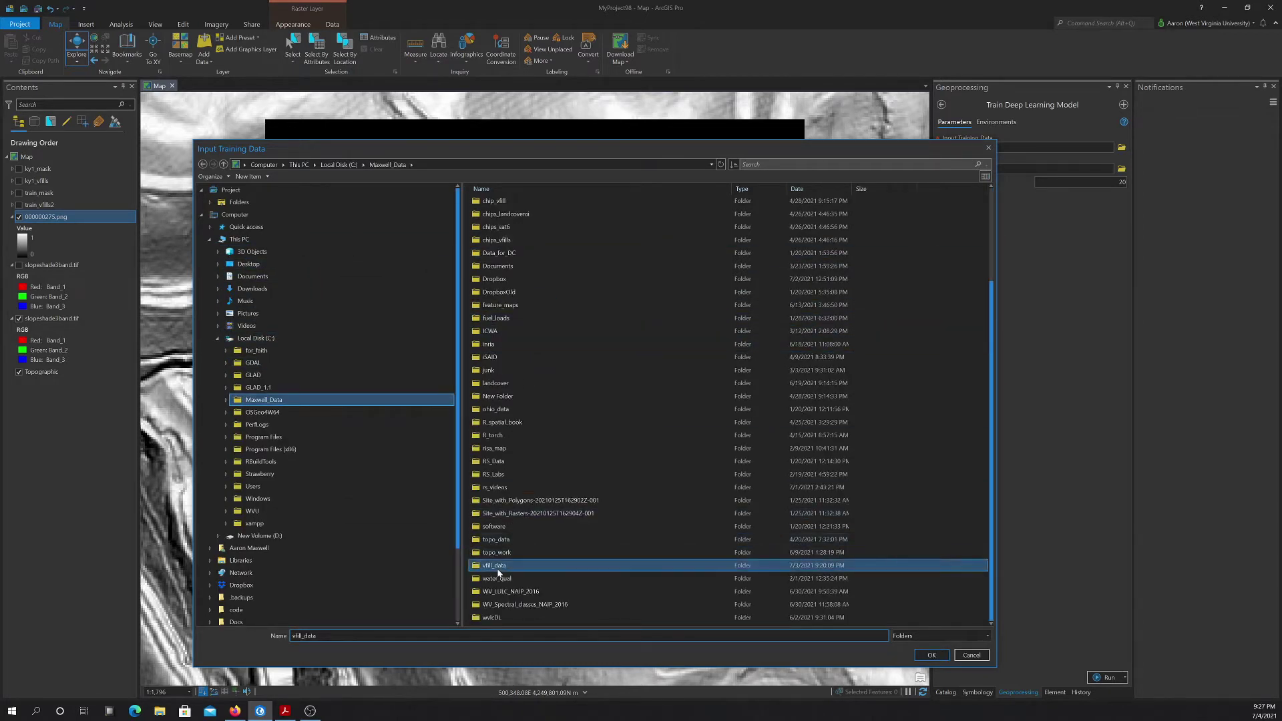
{"action": "double_click", "coordinate": [498, 571]}
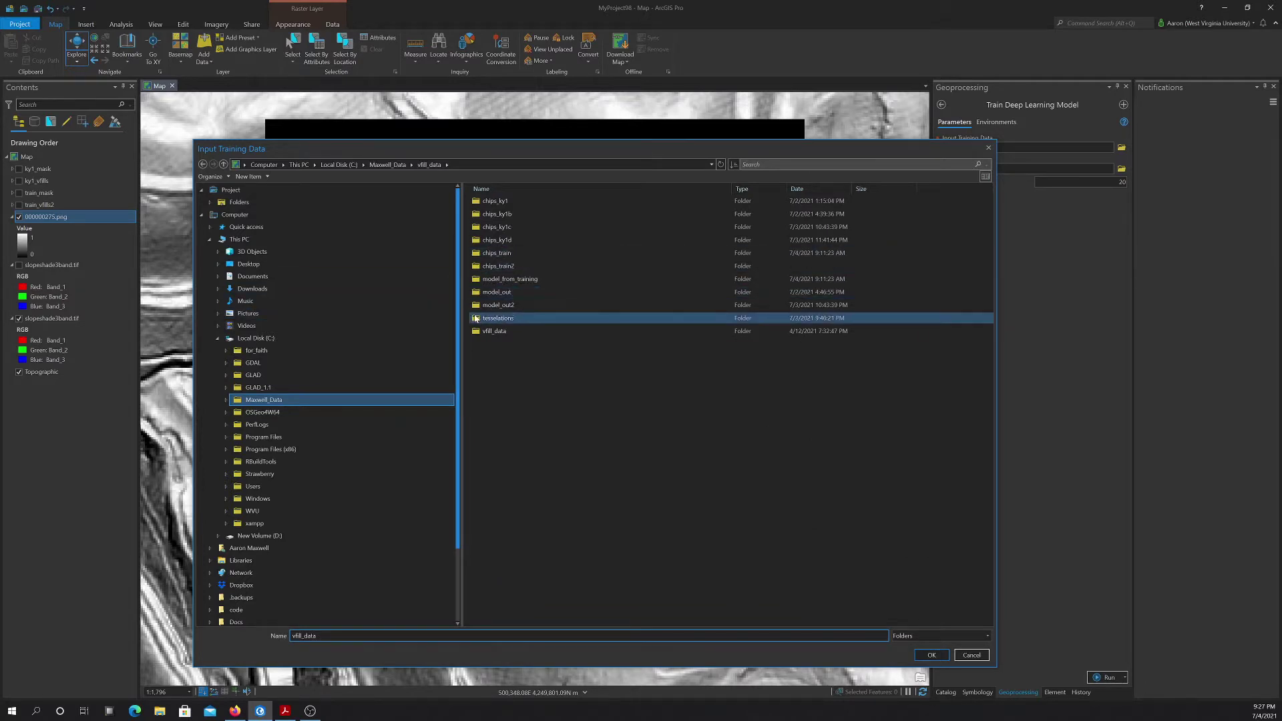
{"action": "left_click", "coordinate": [487, 253]}
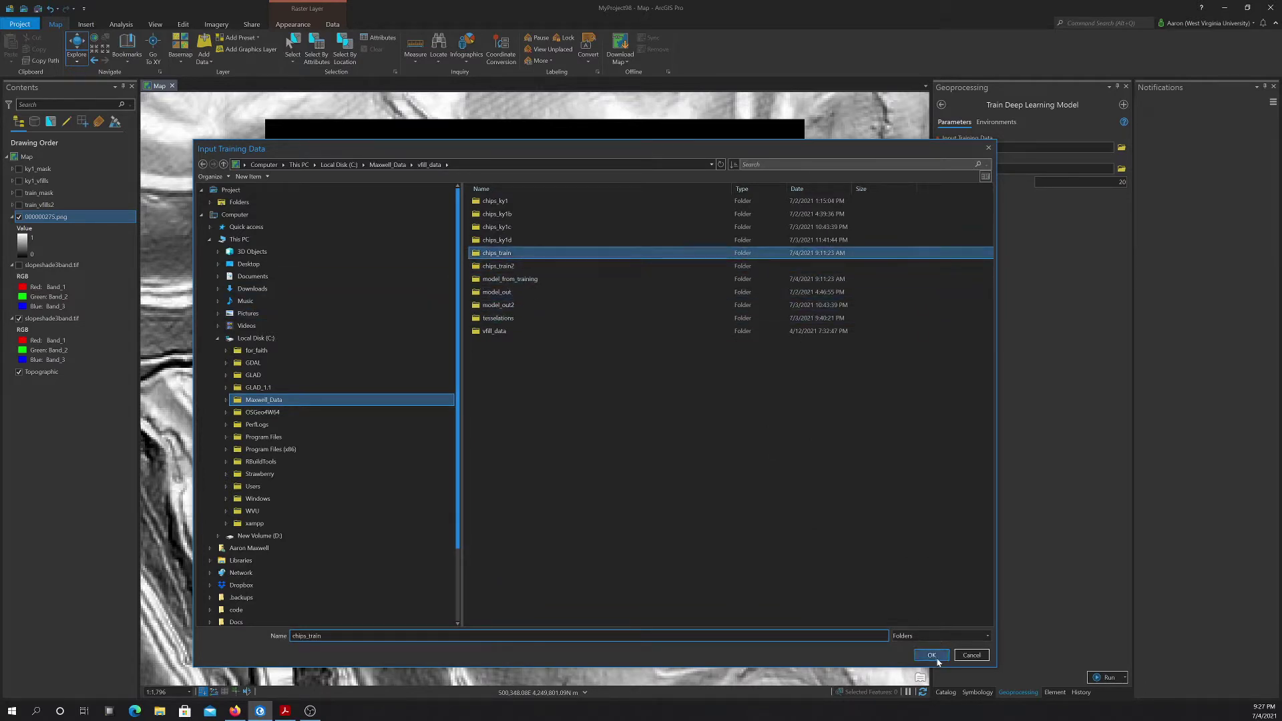
{"action": "left_click", "coordinate": [932, 656]}
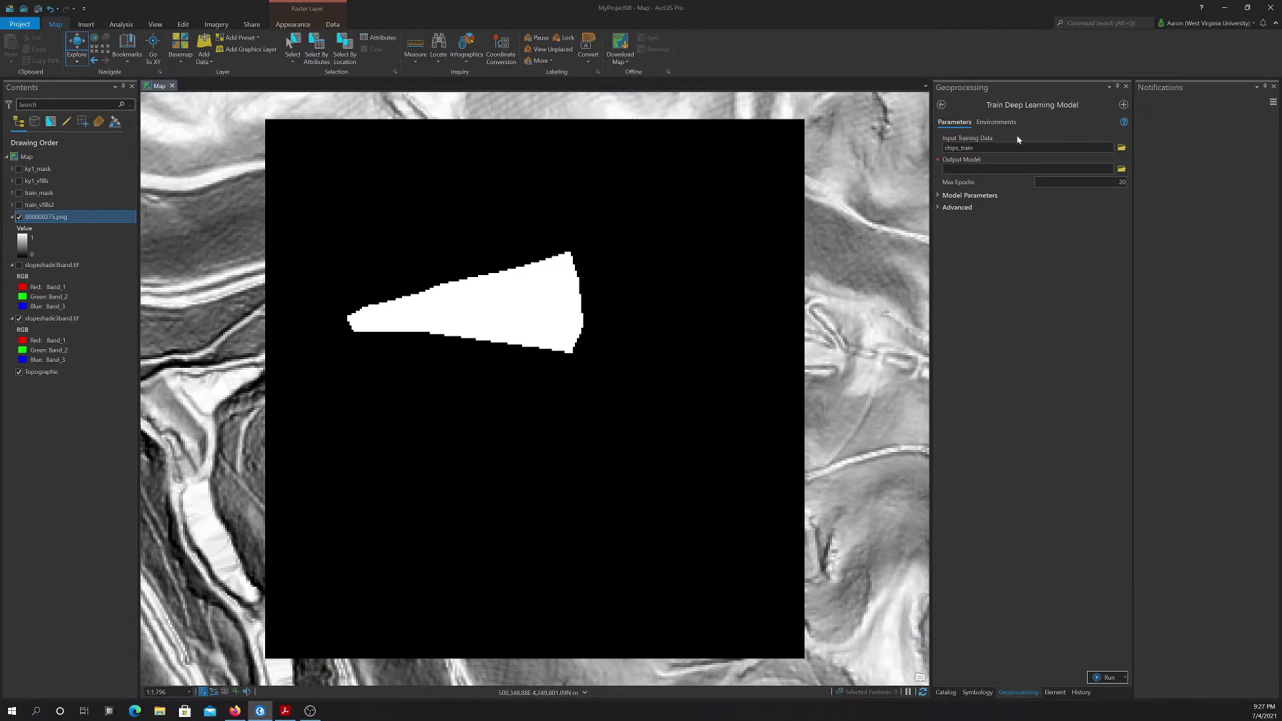
- Expand the model and advanced parameters and choose MaskRCNN (Object detection) as the model type
{"action": "left_click", "coordinate": [1111, 167]}
{"action": "left_click", "coordinate": [940, 196]}
{"action": "left_click", "coordinate": [937, 286]}
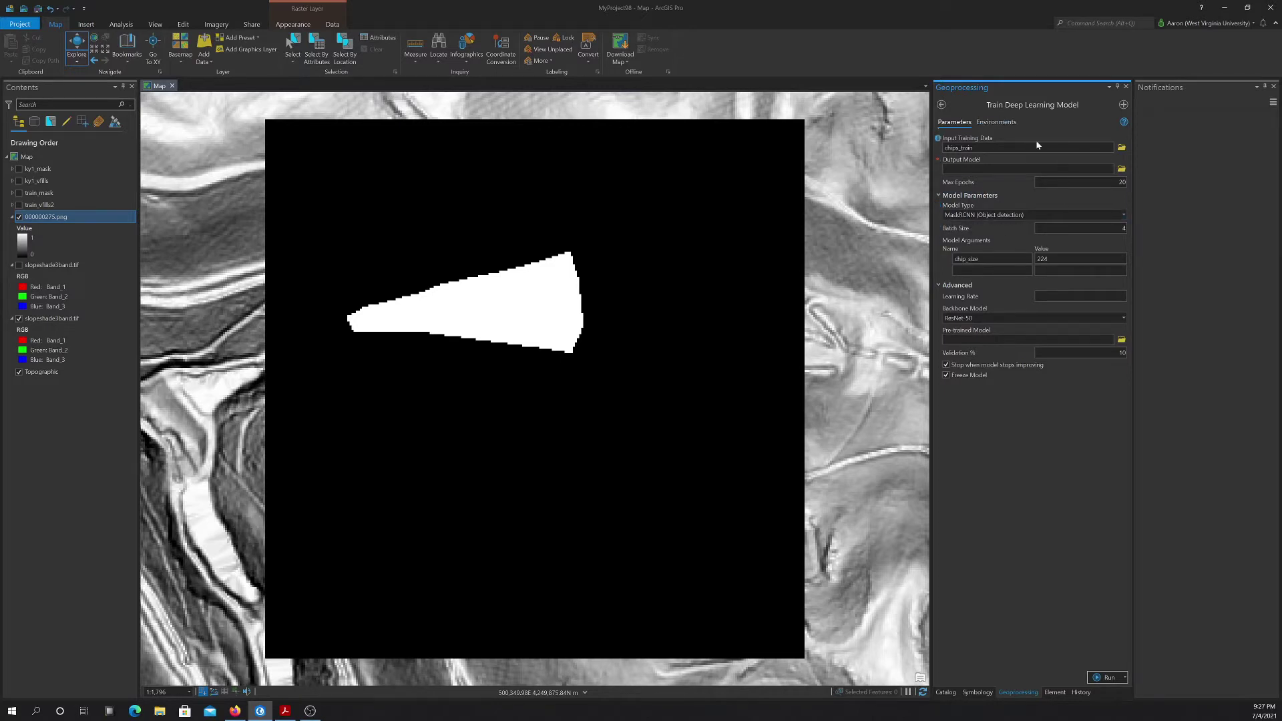
{"action": "left_click", "coordinate": [966, 217]}
{"action": "left_click", "coordinate": [1025, 215]}
{"action": "left_click", "coordinate": [1126, 214]}
{"action": "left_click", "coordinate": [1126, 218]}
{"action": "left_click", "coordinate": [1029, 215]}
{"action": "left_click", "coordinate": [1125, 217]}
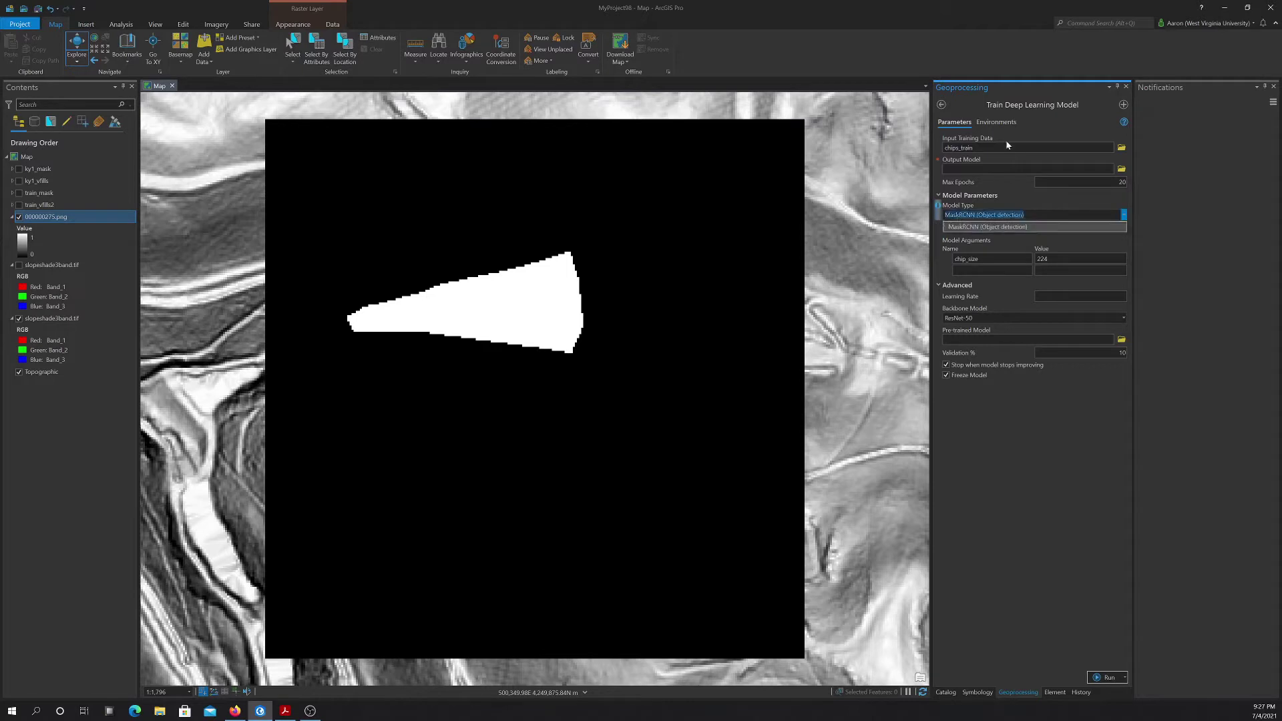
{"action": "left_click", "coordinate": [1047, 214]}
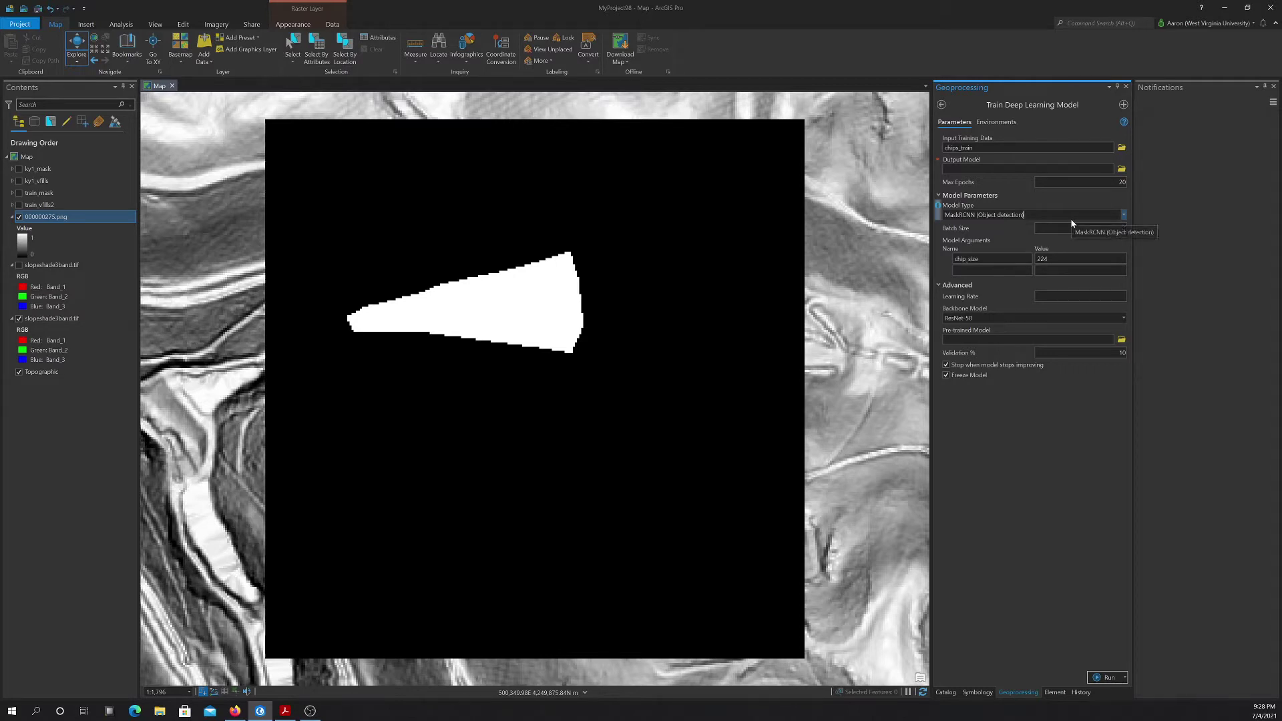
{"action": "left_click", "coordinate": [1124, 216]}
{"action": "left_click", "coordinate": [1122, 227]}
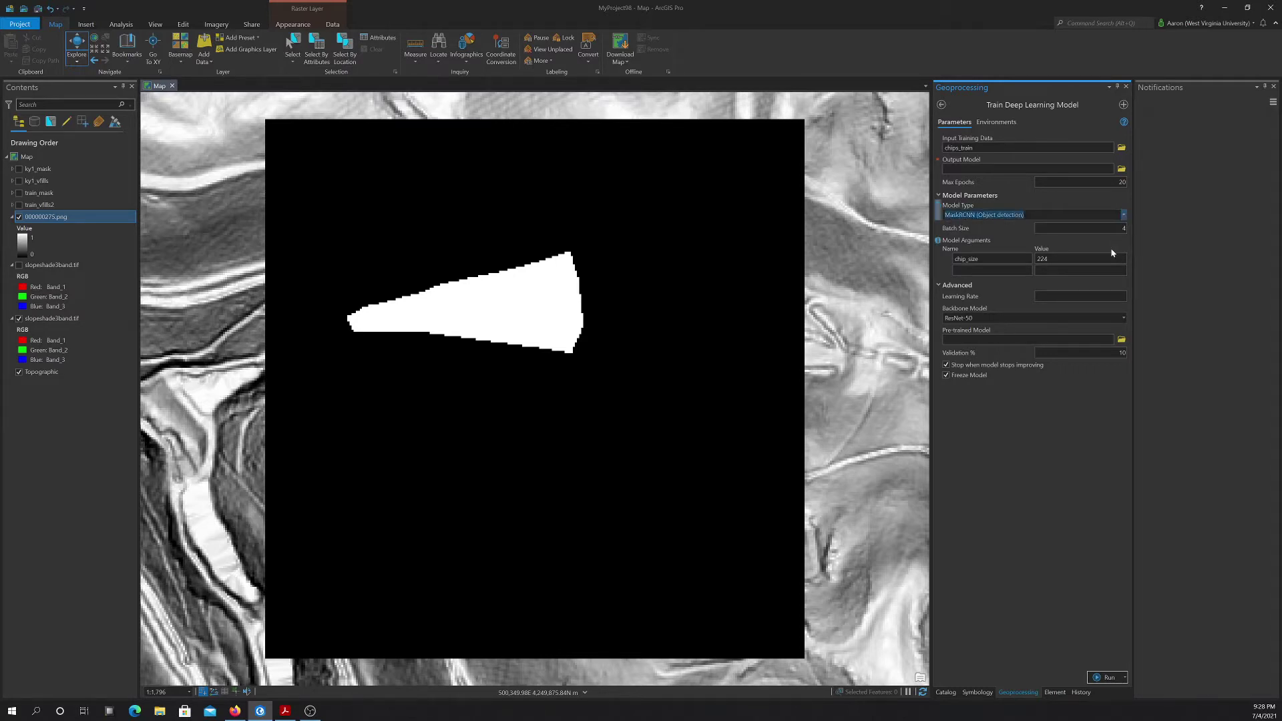
- Set the chip_size model argument to 256, leaving the learning rate blank
{"action": "left_click", "coordinate": [1105, 228]}
{"action": "left_click", "coordinate": [1033, 261]}
{"action": "double_click", "coordinate": [1042, 259]}
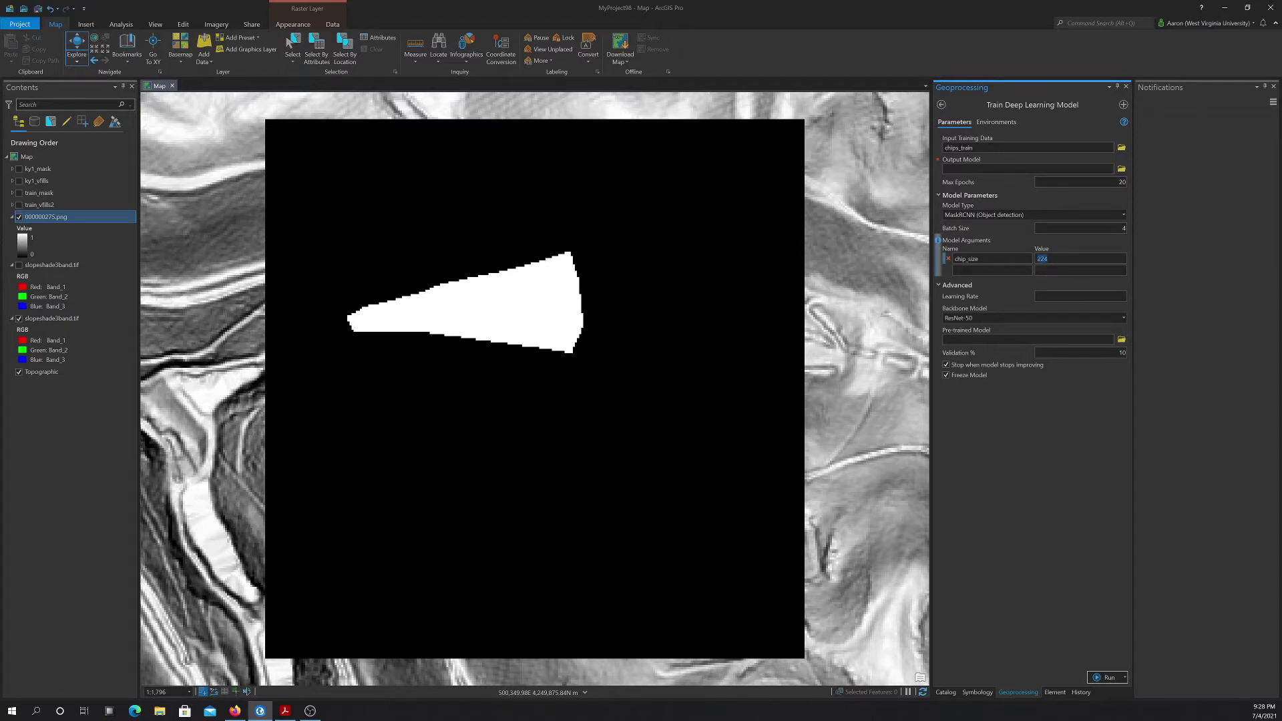
{"action": "key", "text": "BackSpace"}
{"action": "left_click", "coordinate": [1028, 297]}
{"action": "mouse_move", "coordinate": [939, 297]}
- Choose ResNet-50 as the backbone model from the available ResNet options
{"action": "left_click", "coordinate": [1125, 318]}
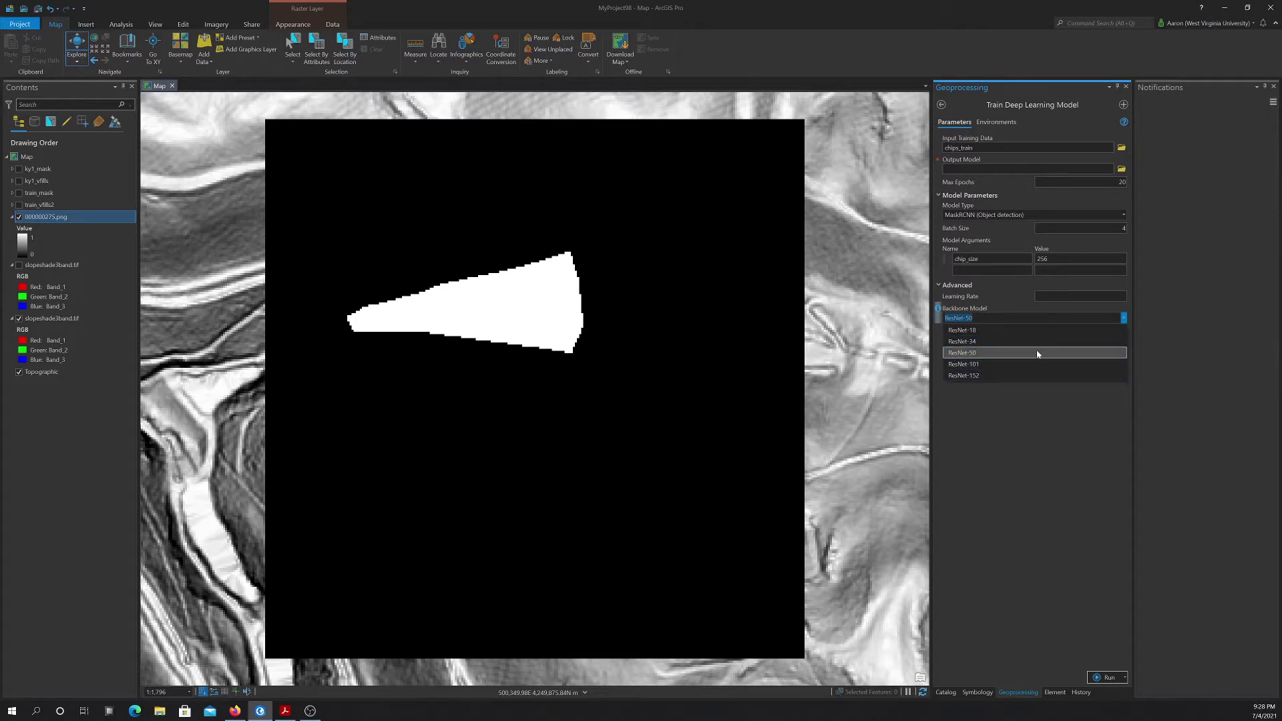
{"action": "left_click", "coordinate": [974, 354]}
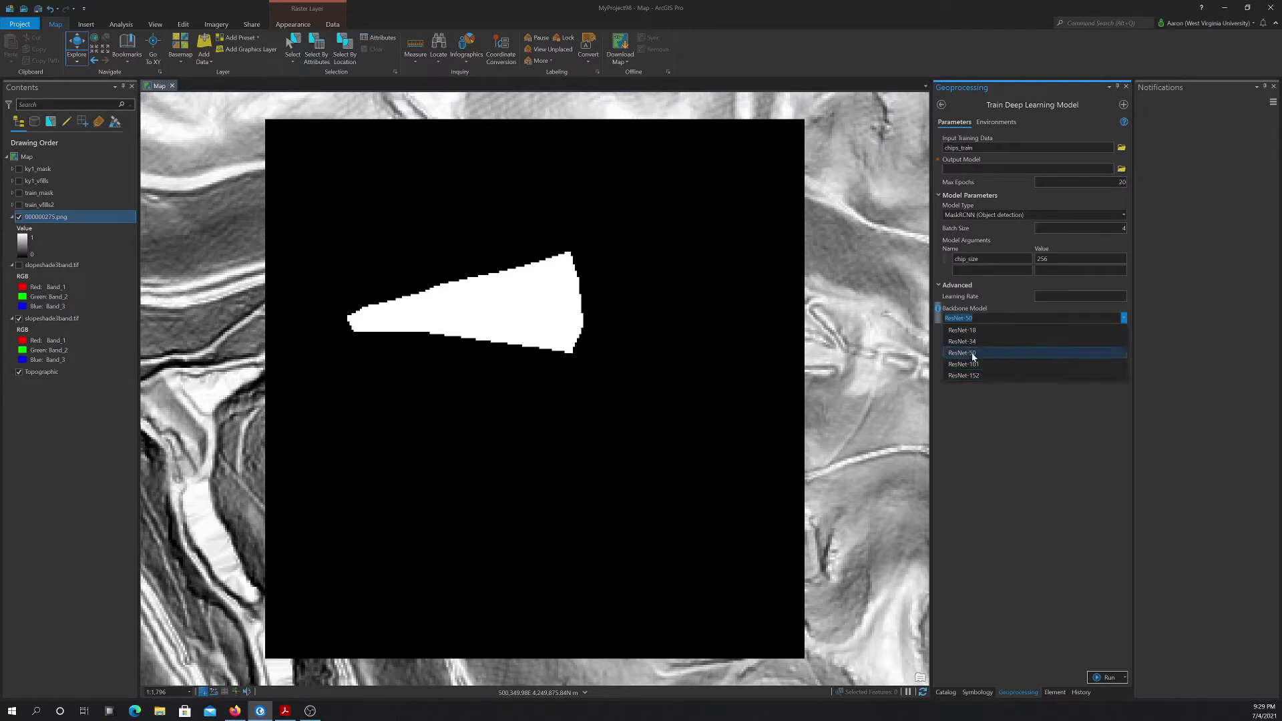
{"action": "left_click", "coordinate": [999, 355]}
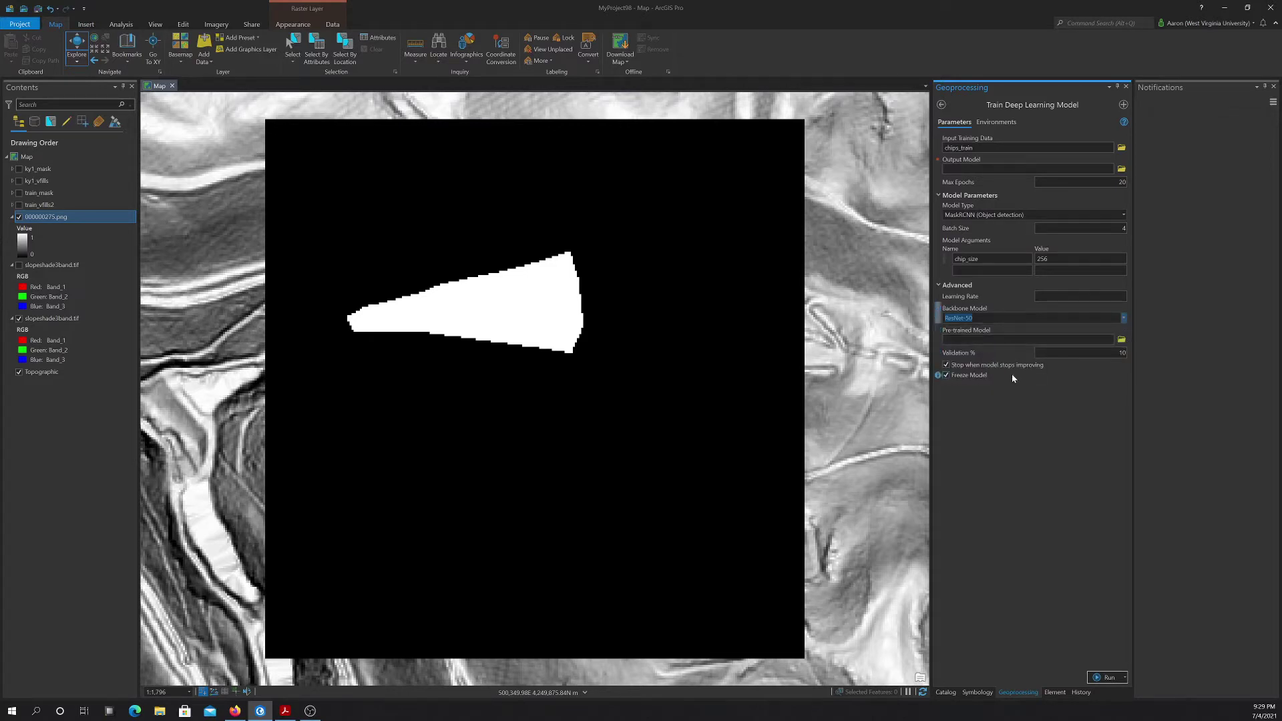
- Set the validation percentage to 20 and turn off the Freeze Model option
{"action": "key", "text": "Tab"}
{"action": "key", "text": "Tab"}
{"action": "type", "text": "20"}
{"action": "left_click", "coordinate": [946, 376]}
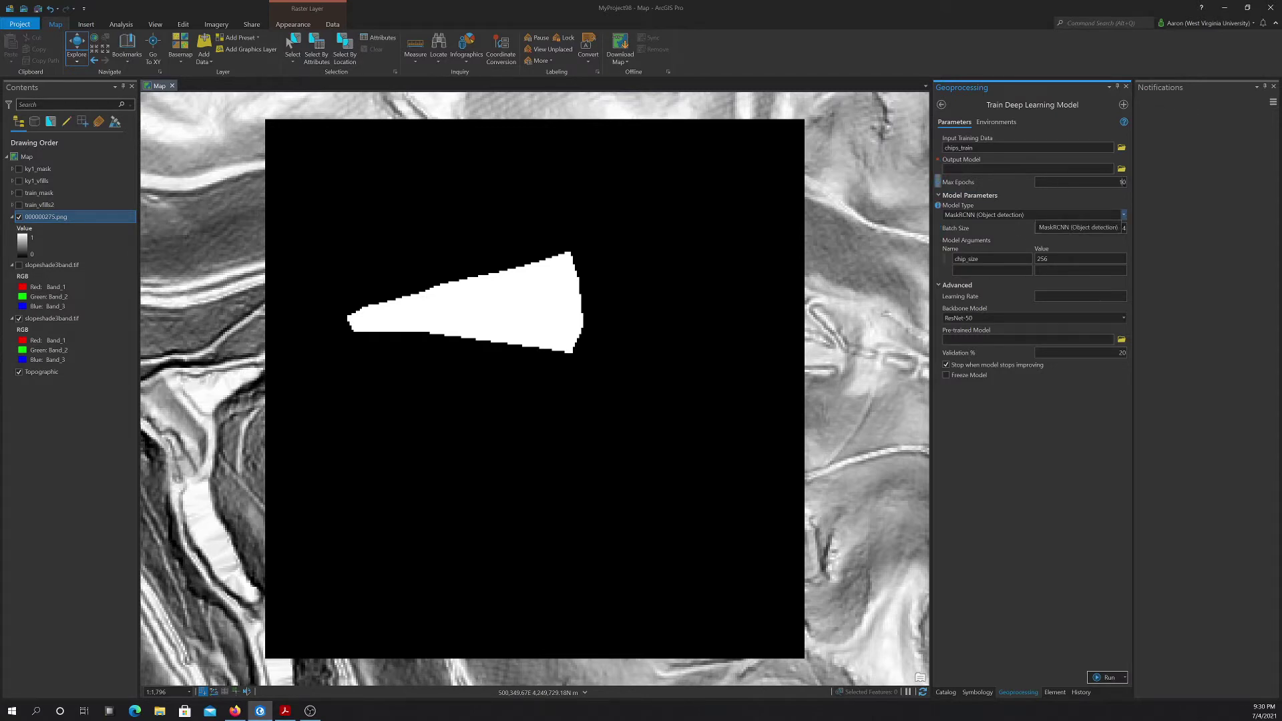
- Choose the processor type in the tool's environment settings and return to its parameters
{"action": "left_click", "coordinate": [1007, 123]}
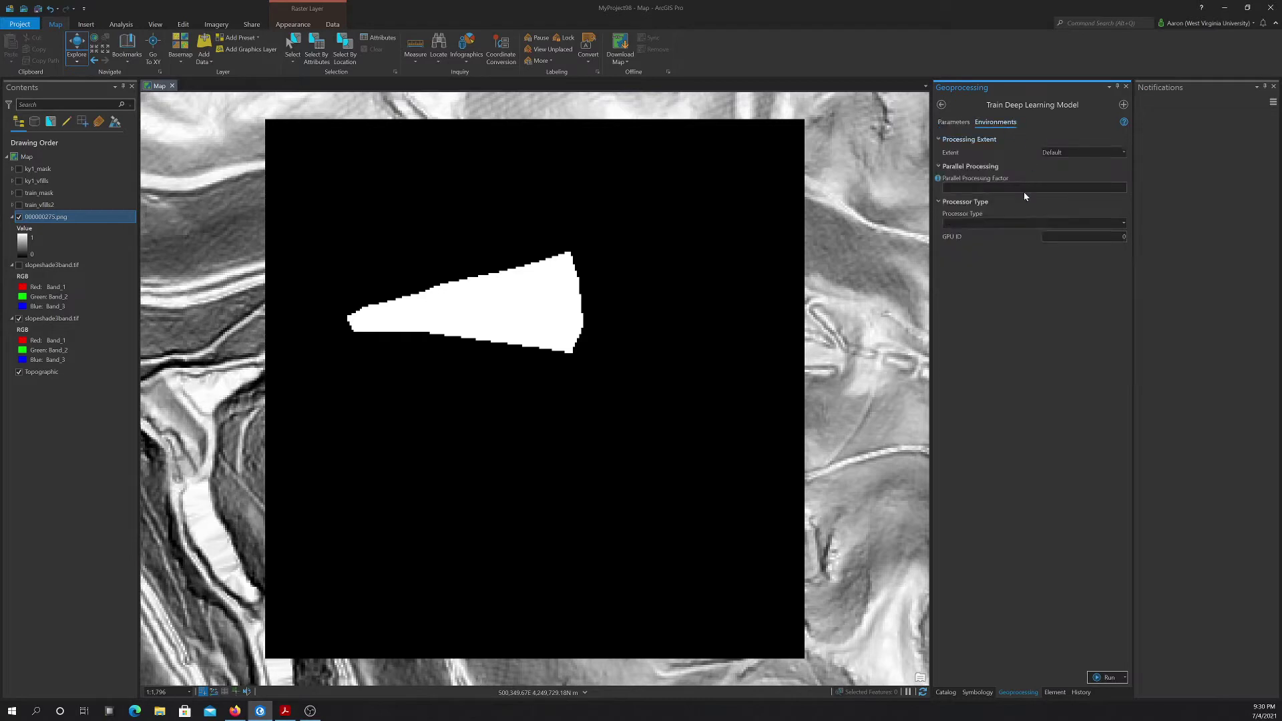
{"action": "left_click", "coordinate": [1125, 223]}
{"action": "left_click", "coordinate": [1115, 248]}
{"action": "key", "text": "Tab"}
{"action": "left_click", "coordinate": [1002, 201]}
{"action": "left_click", "coordinate": [955, 122]}
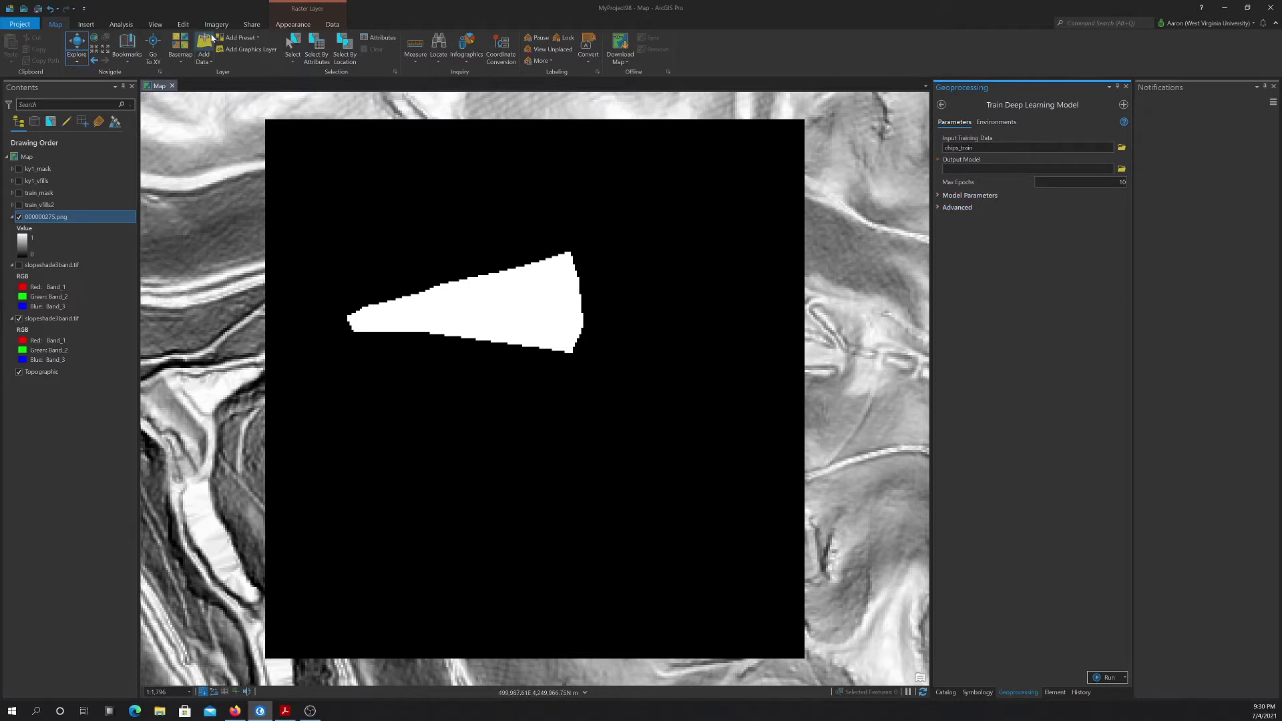
- Open the geoprocessing history and view the parameters of the completed Train Deep Learning Model run
{"action": "left_click", "coordinate": [120, 25]}
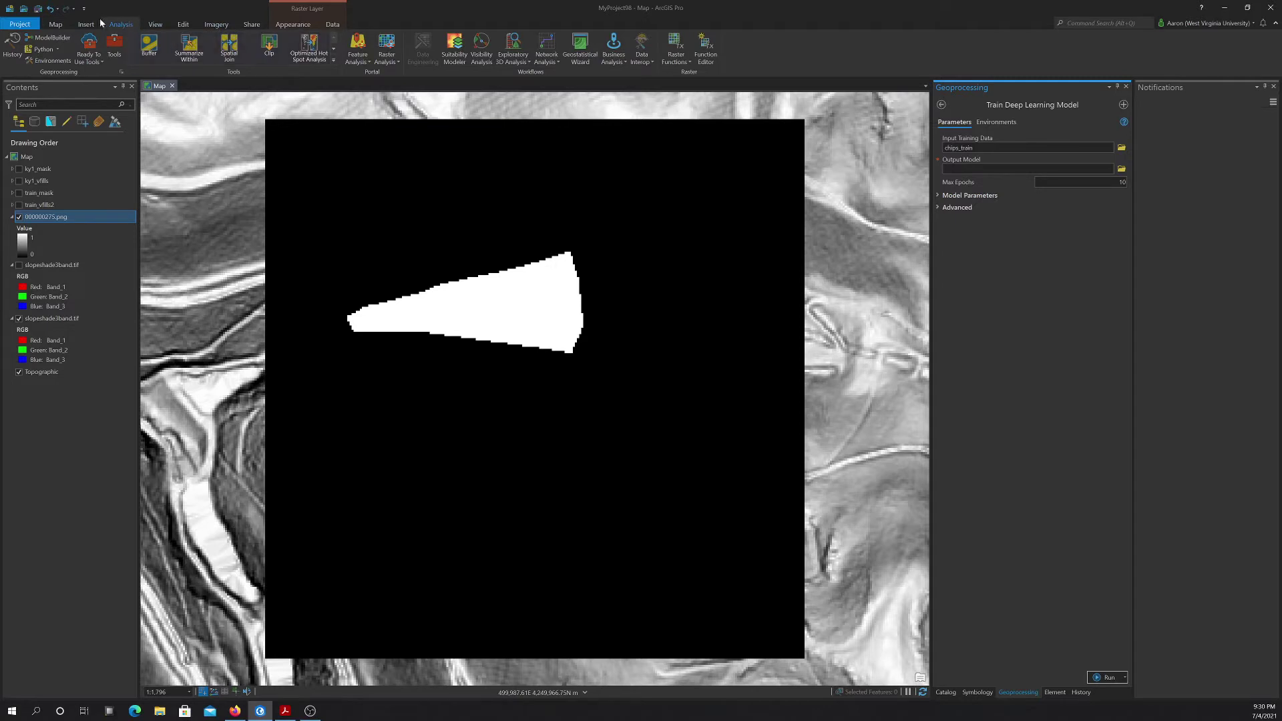
{"action": "left_click", "coordinate": [12, 44]}
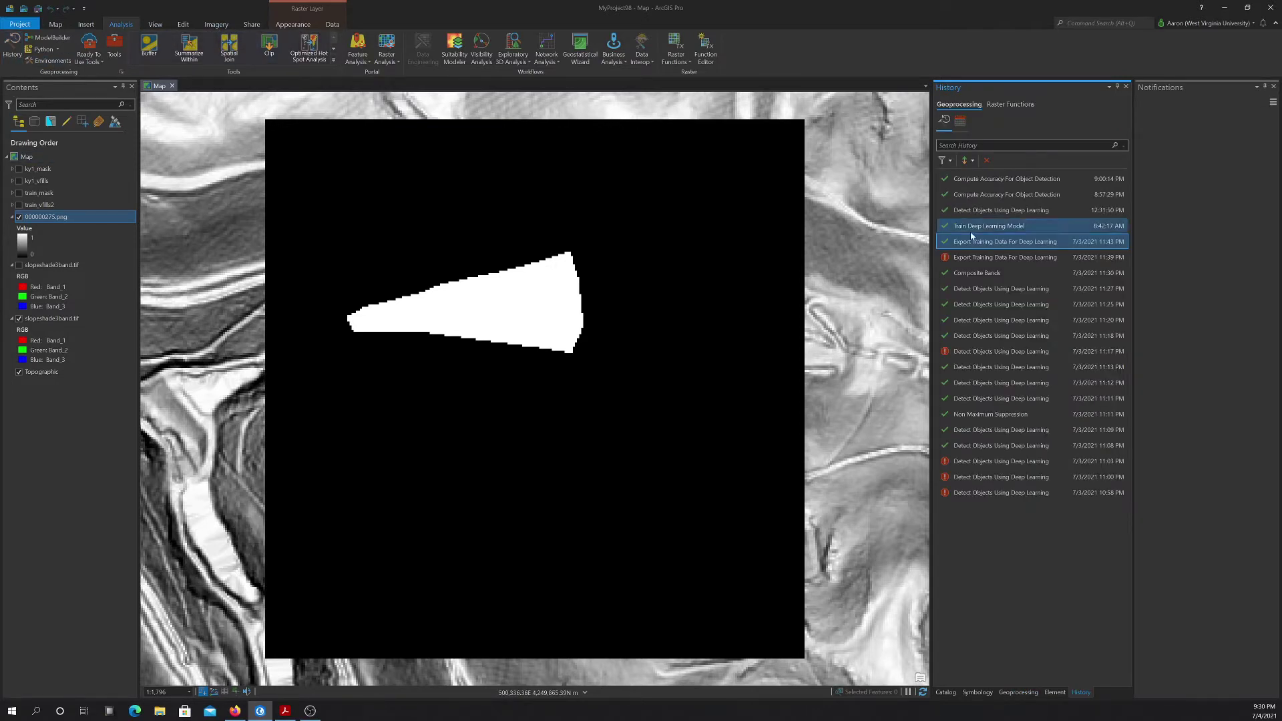
{"action": "mouse_move", "coordinate": [982, 226]}
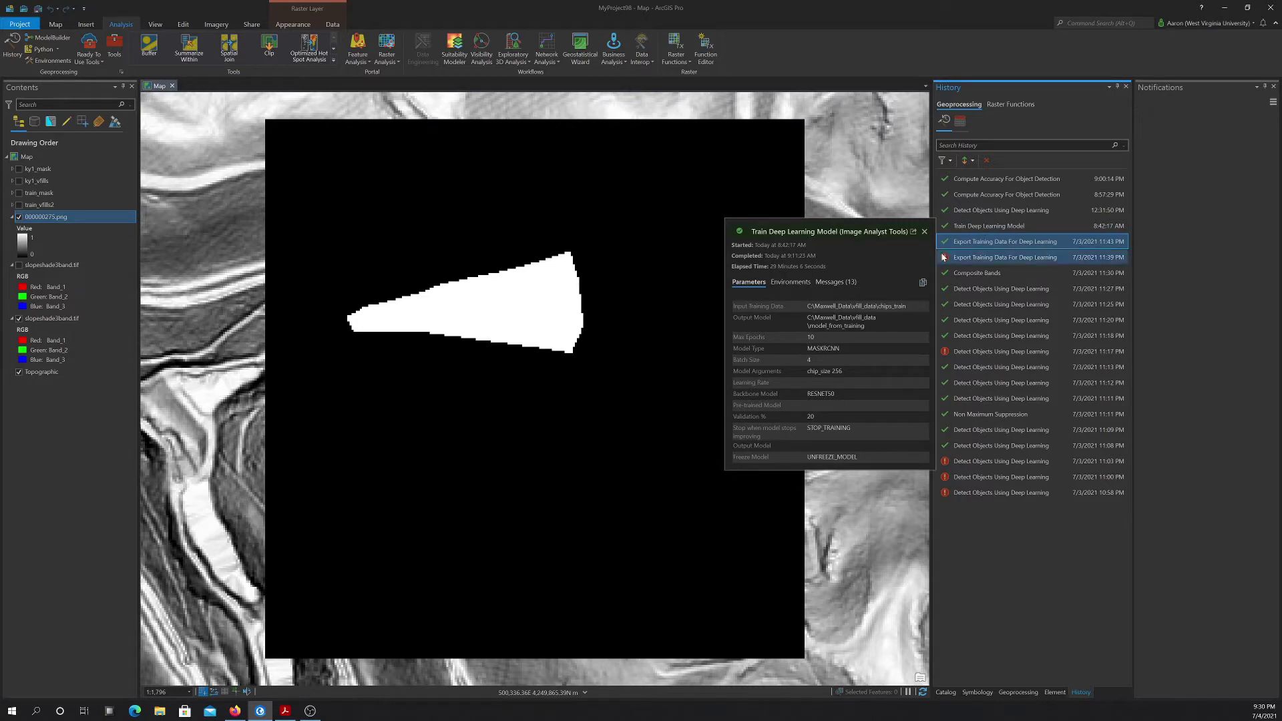
- Review the training run's messages, including the learning rate and the training and validation loss per epoch, and close the details
{"action": "left_click", "coordinate": [830, 283]}
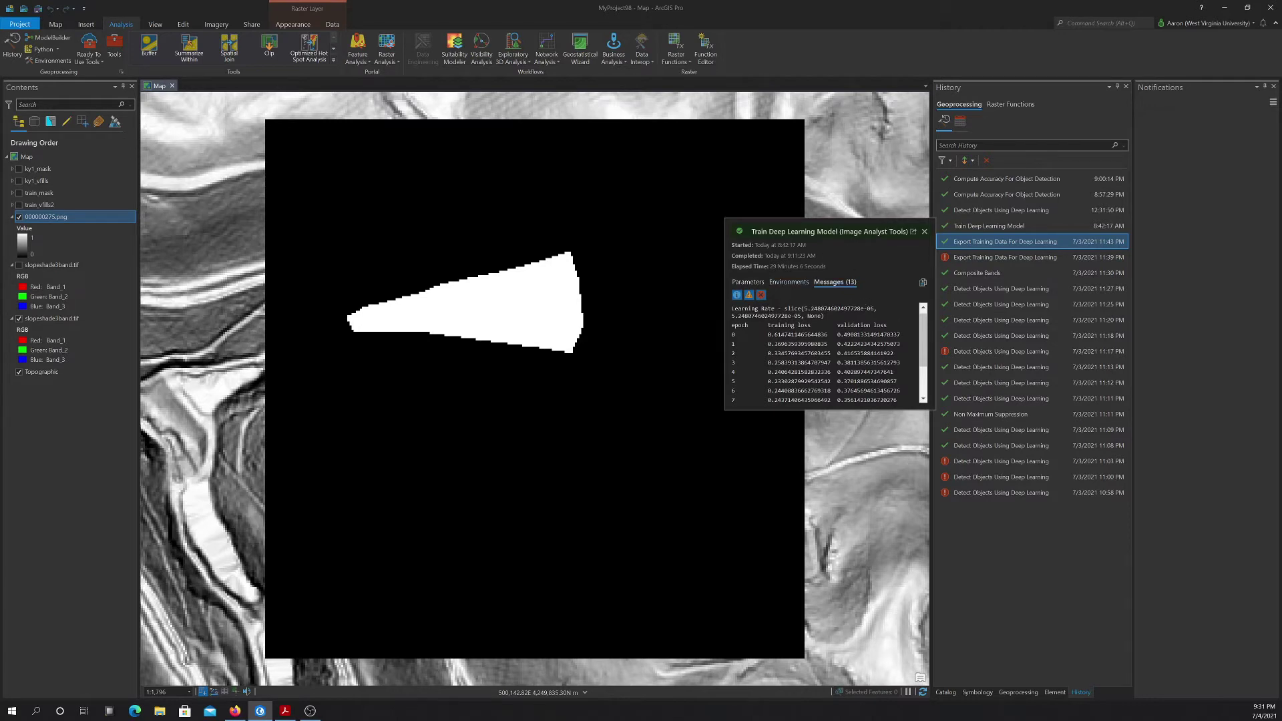
{"action": "scroll", "coordinate": [828, 354], "scroll_direction": "up", "scroll_amount": 1}
{"action": "left_click_drag", "start_coordinate": [755, 316], "coordinate": [868, 329]}
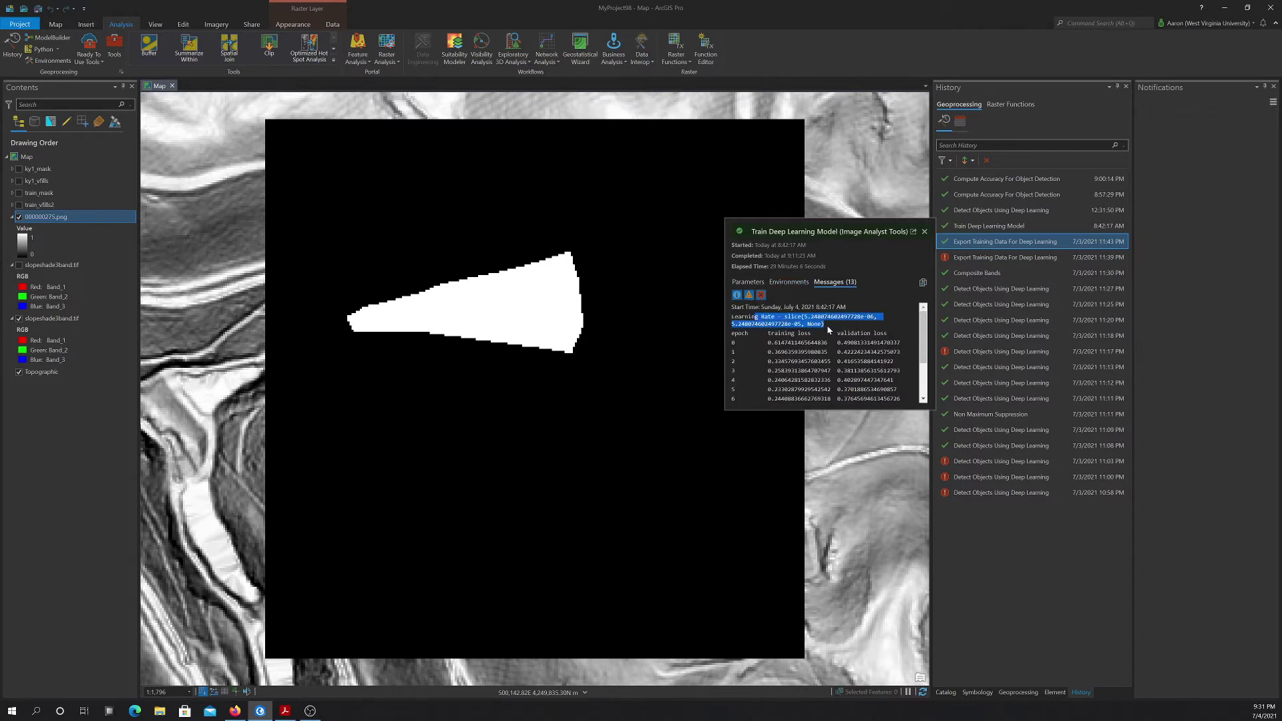
{"action": "left_click", "coordinate": [801, 316]}
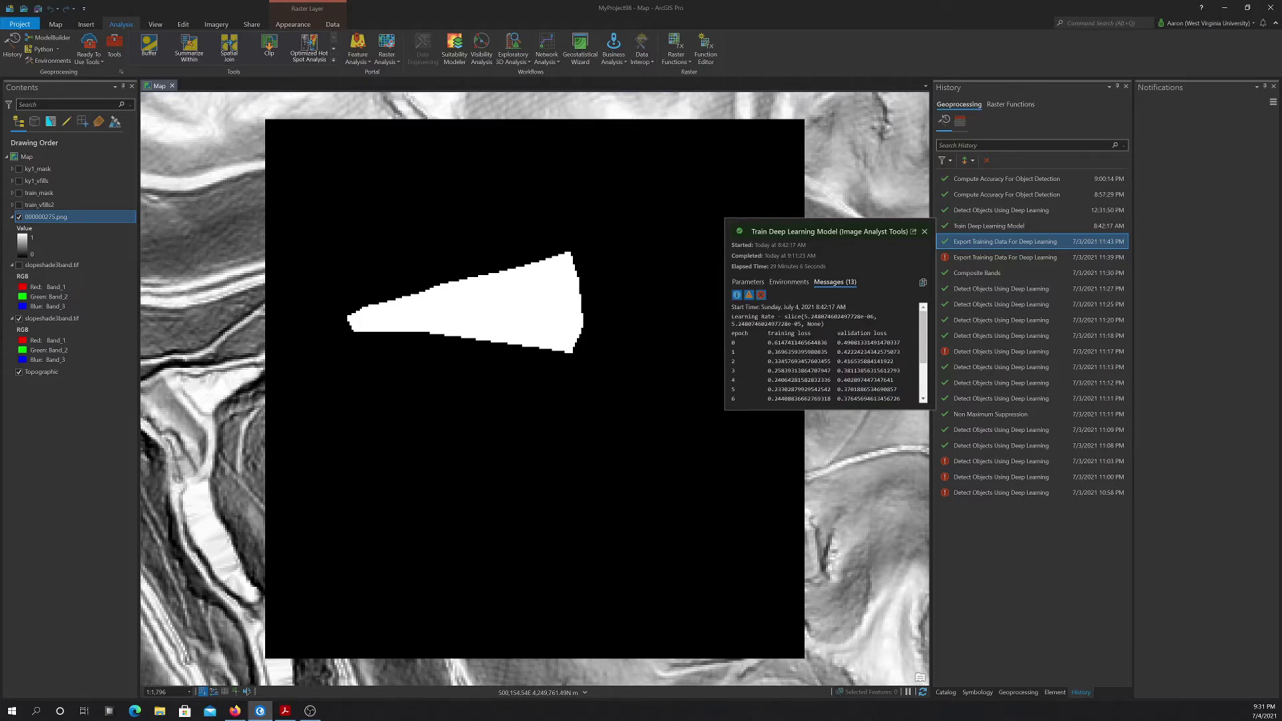
{"action": "scroll", "coordinate": [825, 352], "scroll_direction": "down", "scroll_amount": 3}
{"action": "scroll", "coordinate": [915, 348], "scroll_direction": "up", "scroll_amount": 3}
{"action": "left_click_drag", "start_coordinate": [767, 332], "coordinate": [902, 367]}
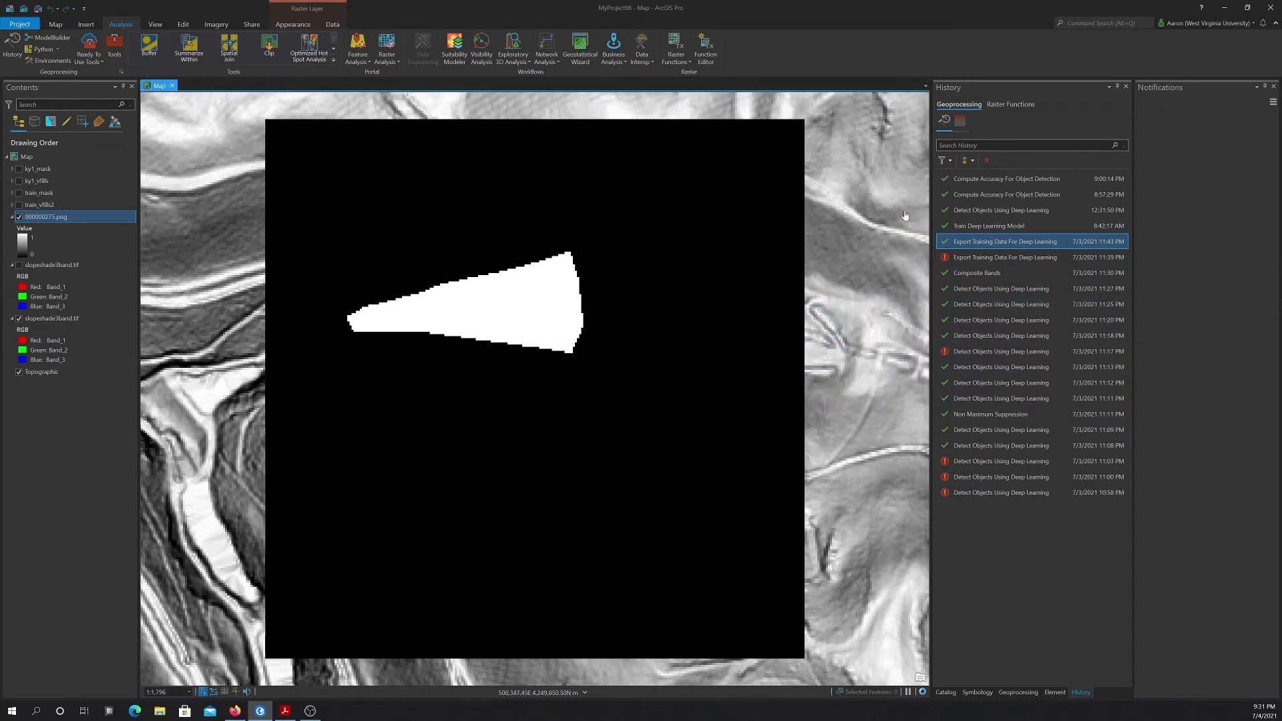
{"action": "left_click", "coordinate": [905, 215]}
- Switch to File Explorer and open the vfill_data folder within the data directory on the C: drive
{"action": "key", "text": "super+e"}
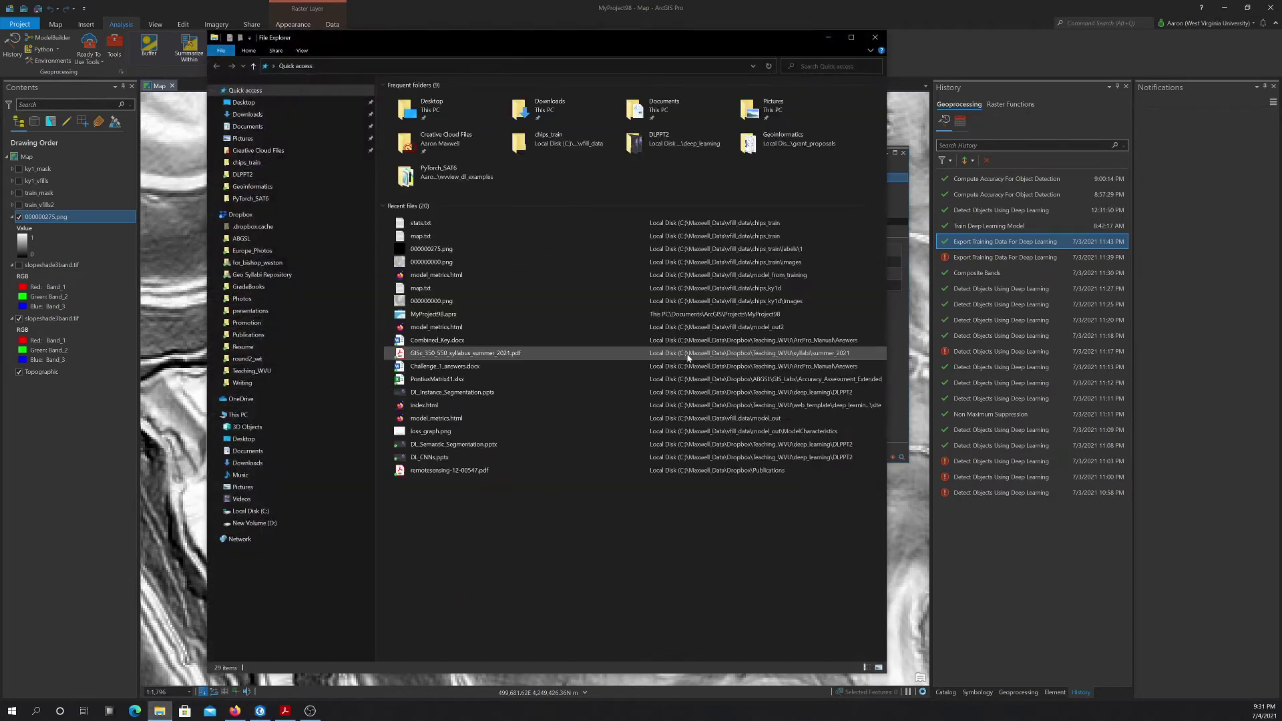
{"action": "left_click", "coordinate": [250, 510]}
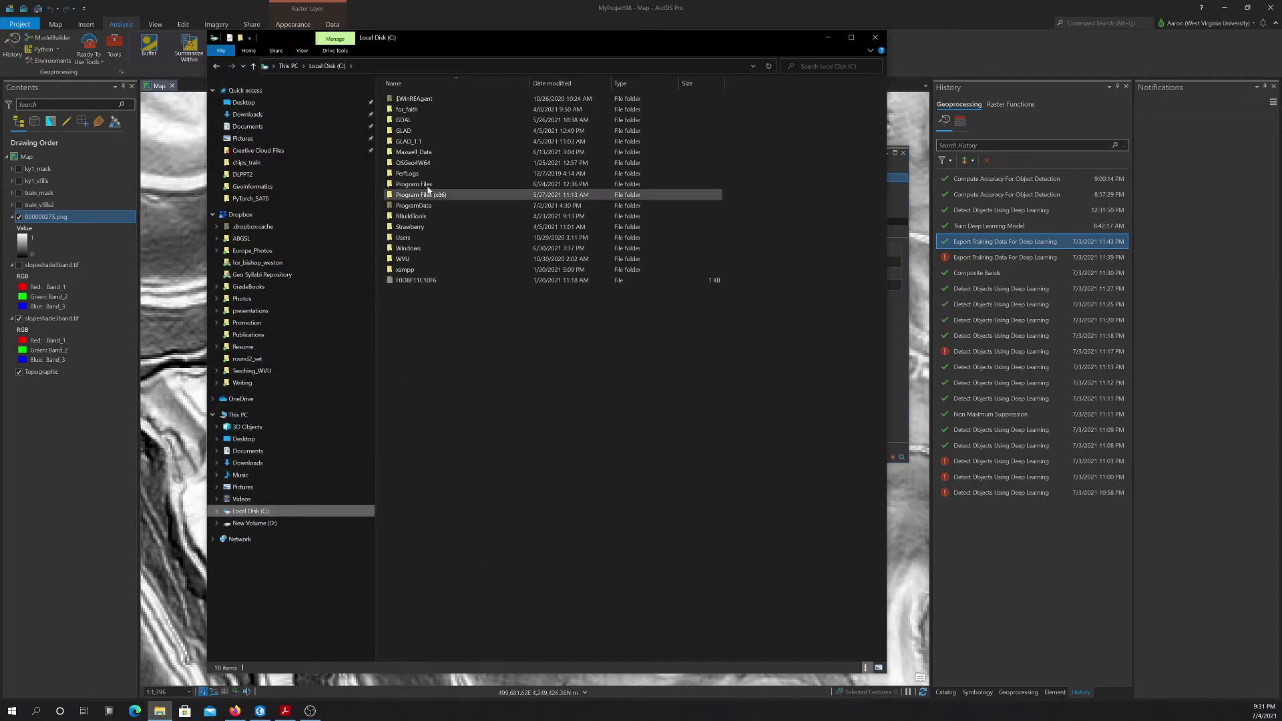
{"action": "double_click", "coordinate": [414, 152]}
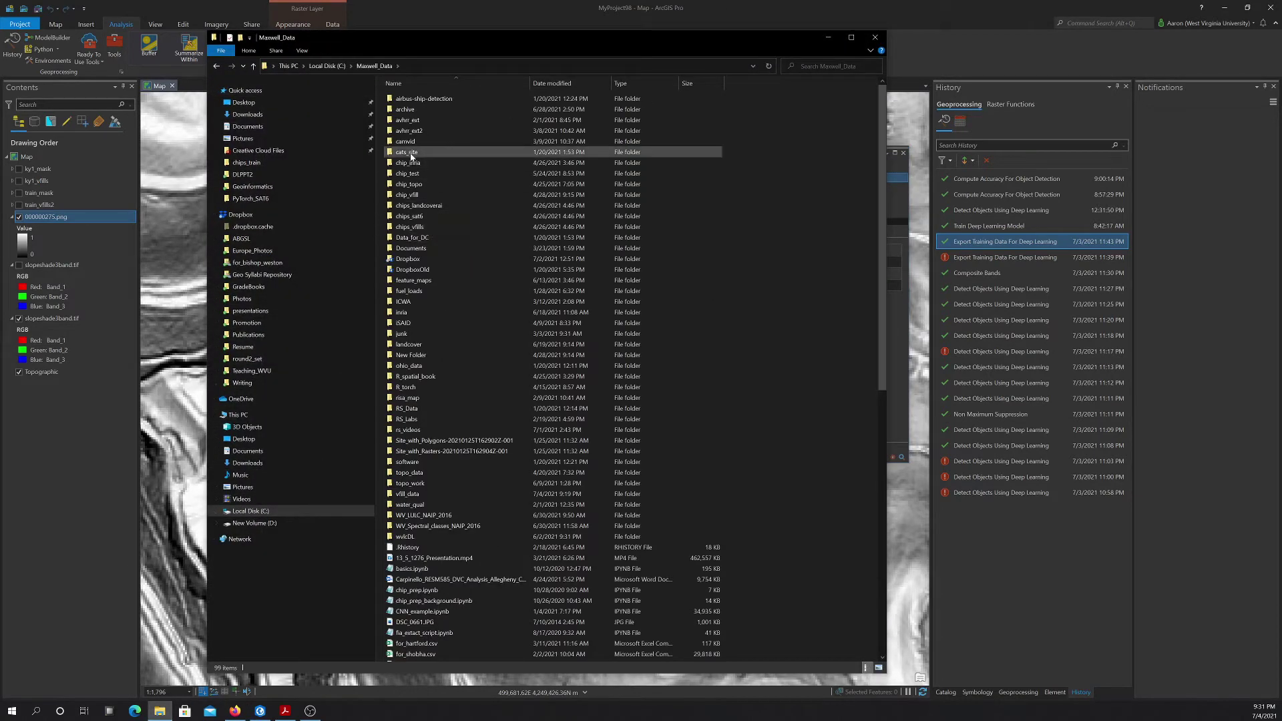
{"action": "double_click", "coordinate": [414, 494]}
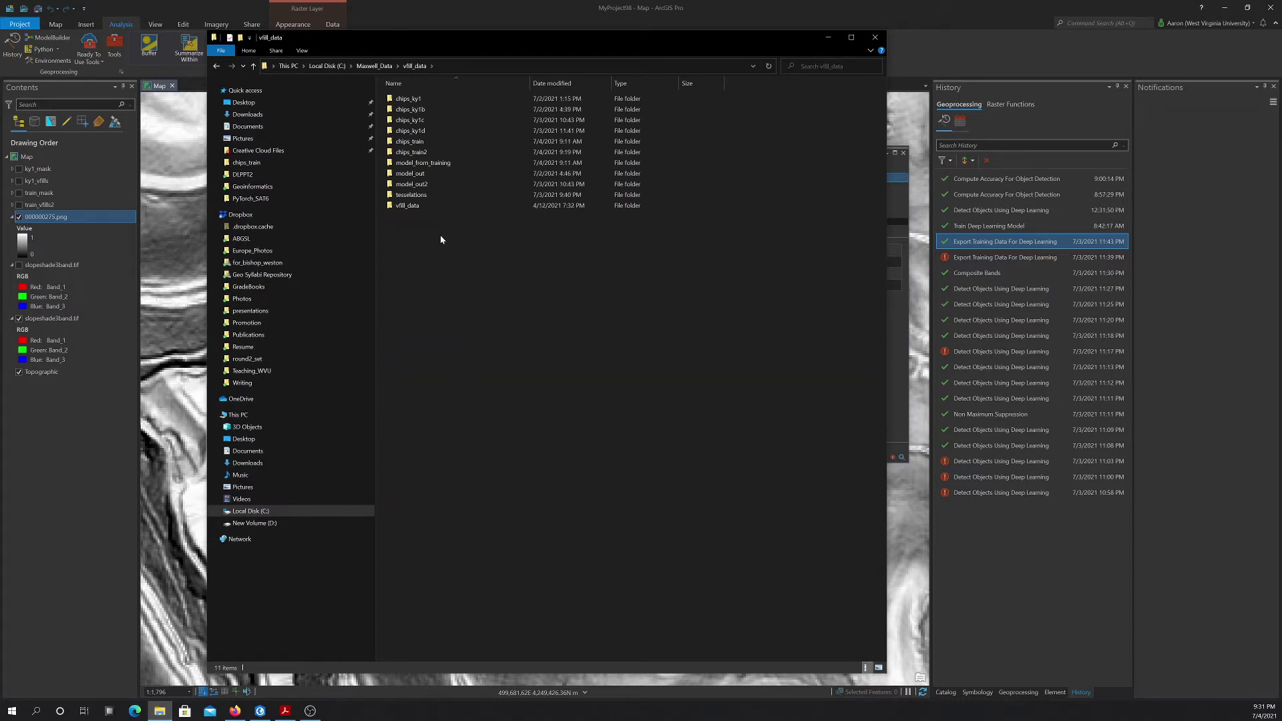
- Open the model_out2 folder, check its ModelCharacteristics subfolder, and open the model_metrics.html report
{"action": "double_click", "coordinate": [406, 185]}
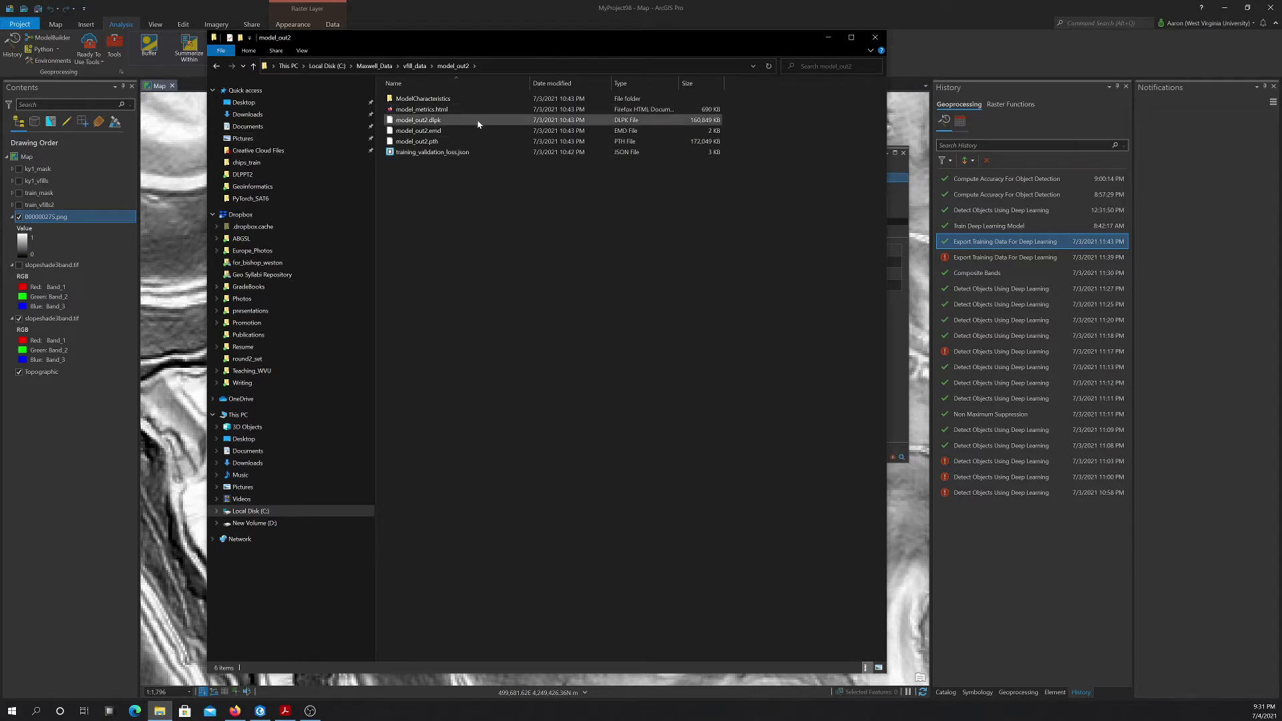
{"action": "double_click", "coordinate": [408, 102]}
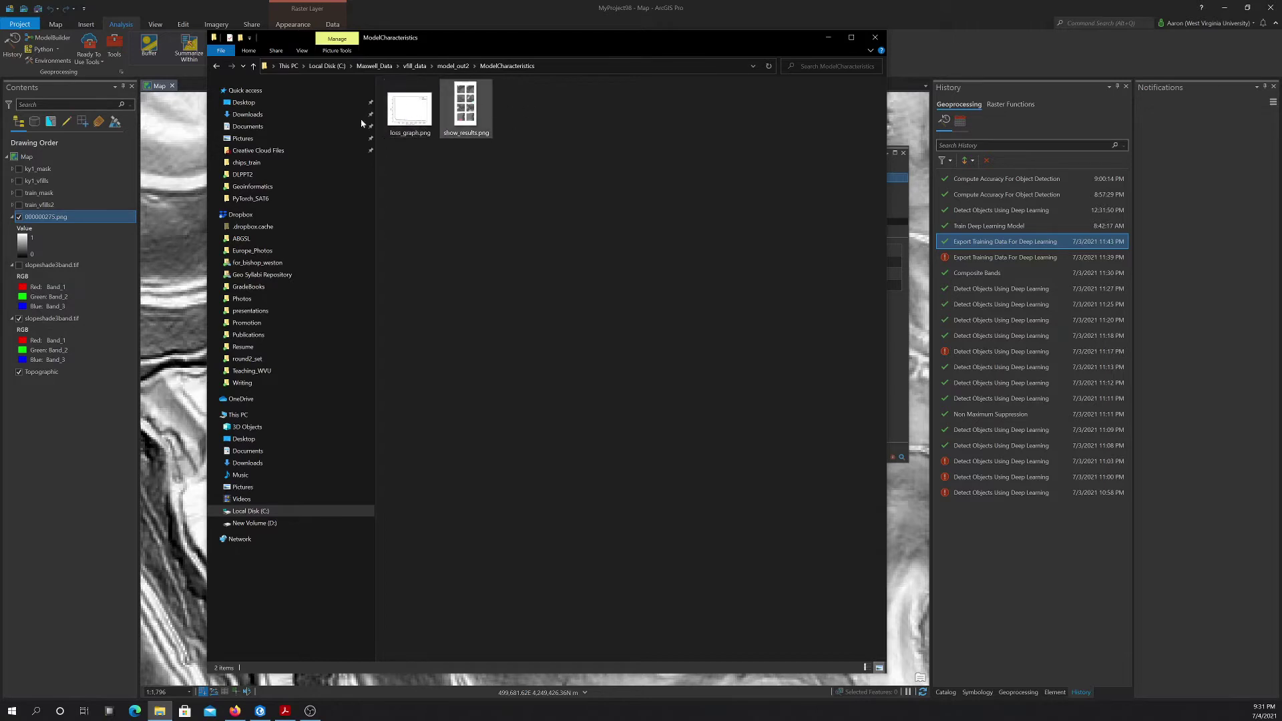
{"action": "key", "text": "alt+Left"}
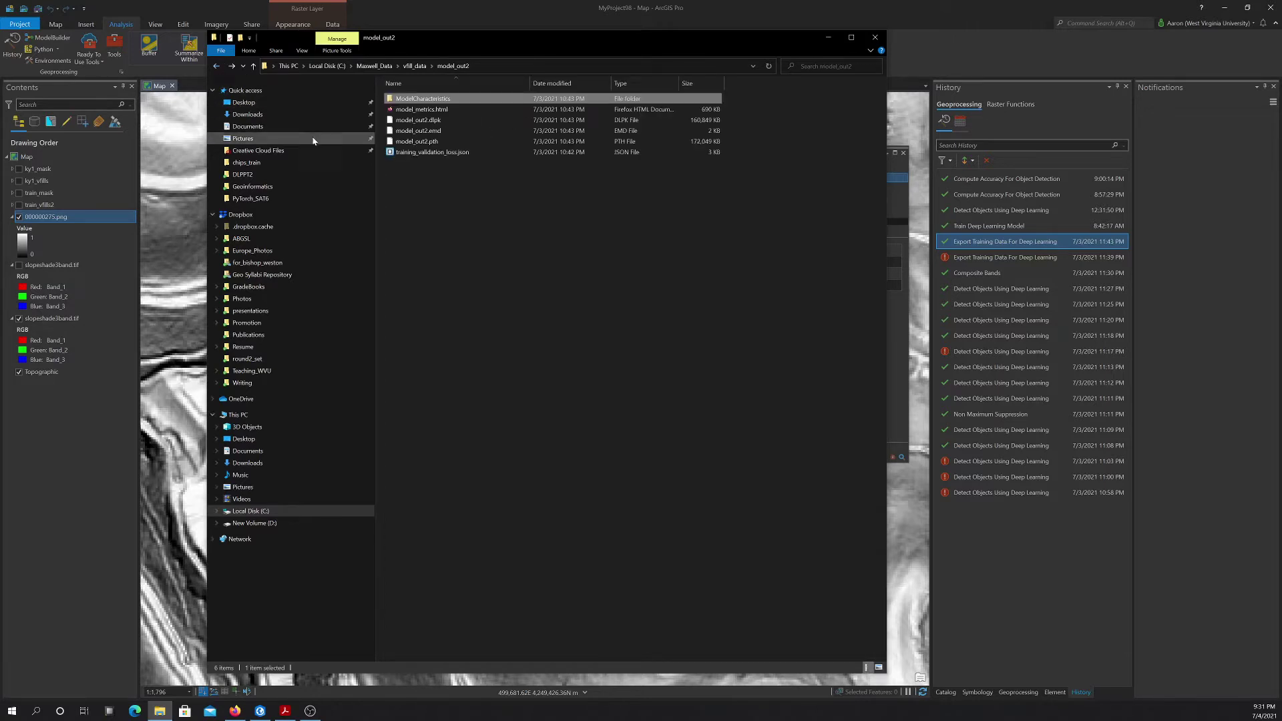
{"action": "double_click", "coordinate": [415, 111]}
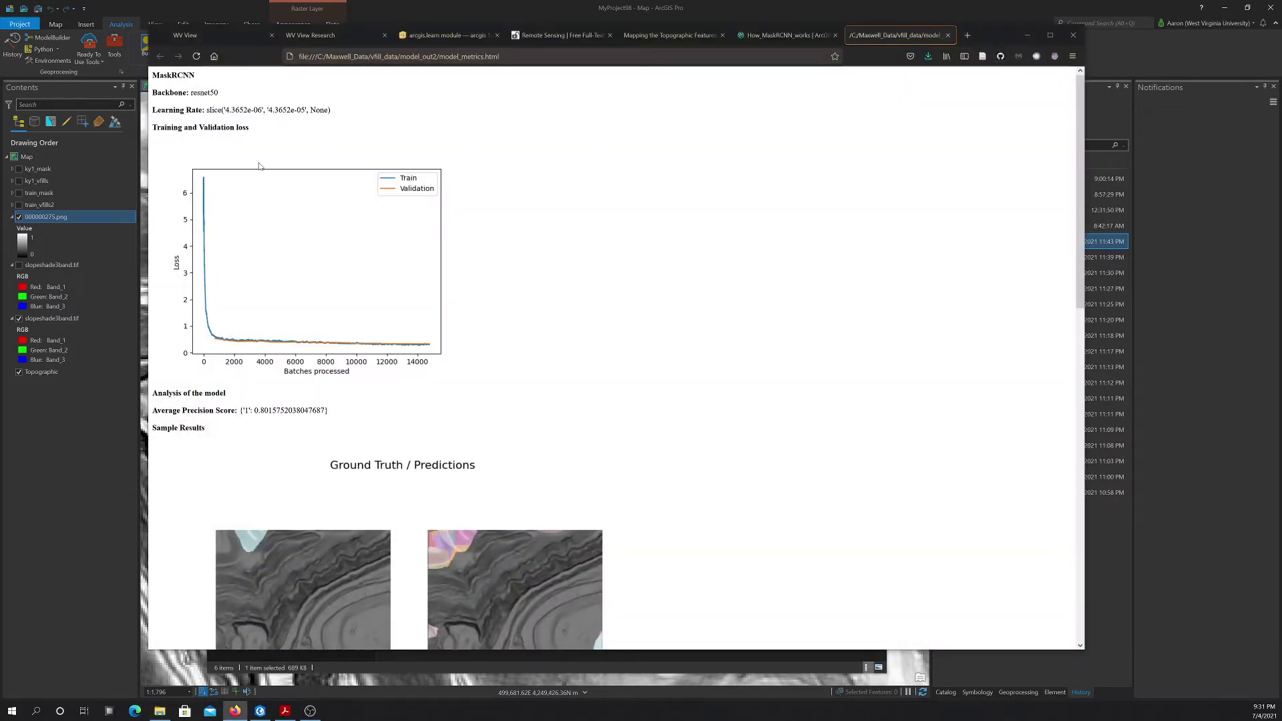
- Examine the report's backbone, learning rate, training and validation loss graph, and average precision score
{"action": "scroll", "coordinate": [294, 163], "scroll_direction": "down", "scroll_amount": 3}
{"action": "scroll", "coordinate": [294, 163], "scroll_direction": "up", "scroll_amount": 3}
{"action": "left_click_drag", "start_coordinate": [152, 74], "coordinate": [238, 94]}
{"action": "left_click", "coordinate": [213, 110]}
{"action": "scroll", "coordinate": [247, 159], "scroll_direction": "down", "scroll_amount": 3}
{"action": "scroll", "coordinate": [266, 114], "scroll_direction": "up", "scroll_amount": 3}
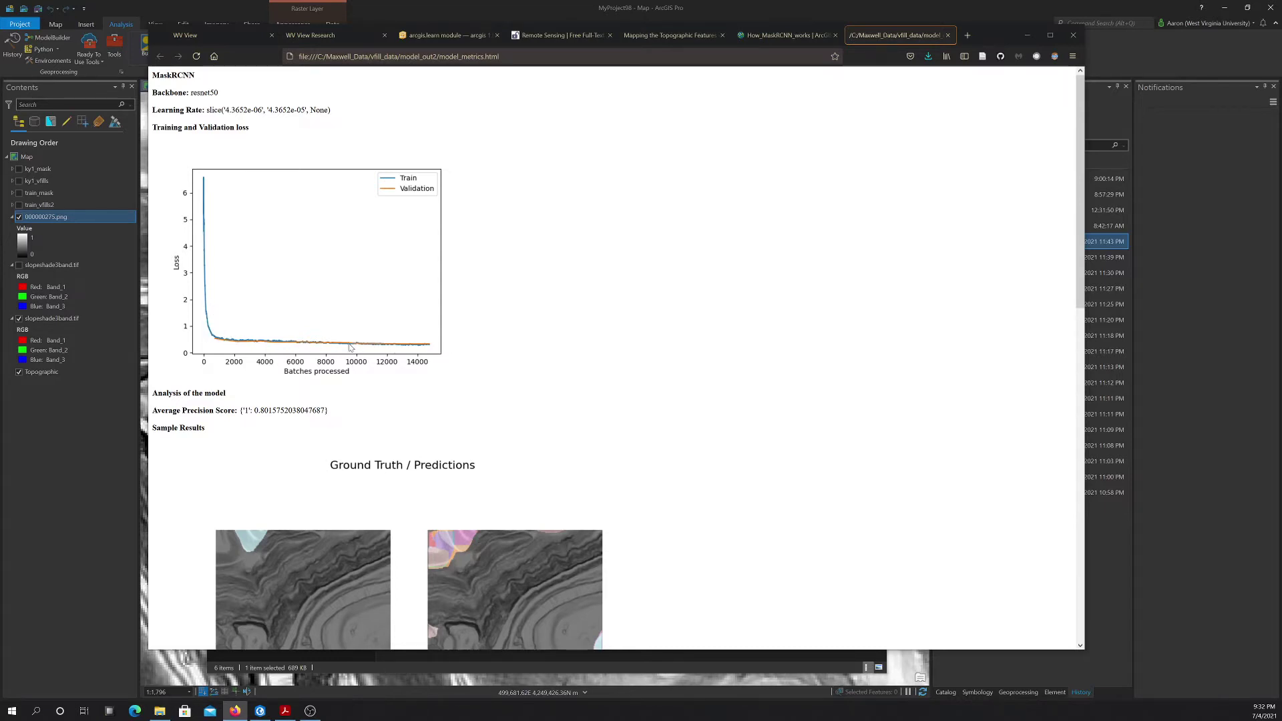
{"action": "scroll", "coordinate": [416, 347], "scroll_direction": "down", "scroll_amount": 3}
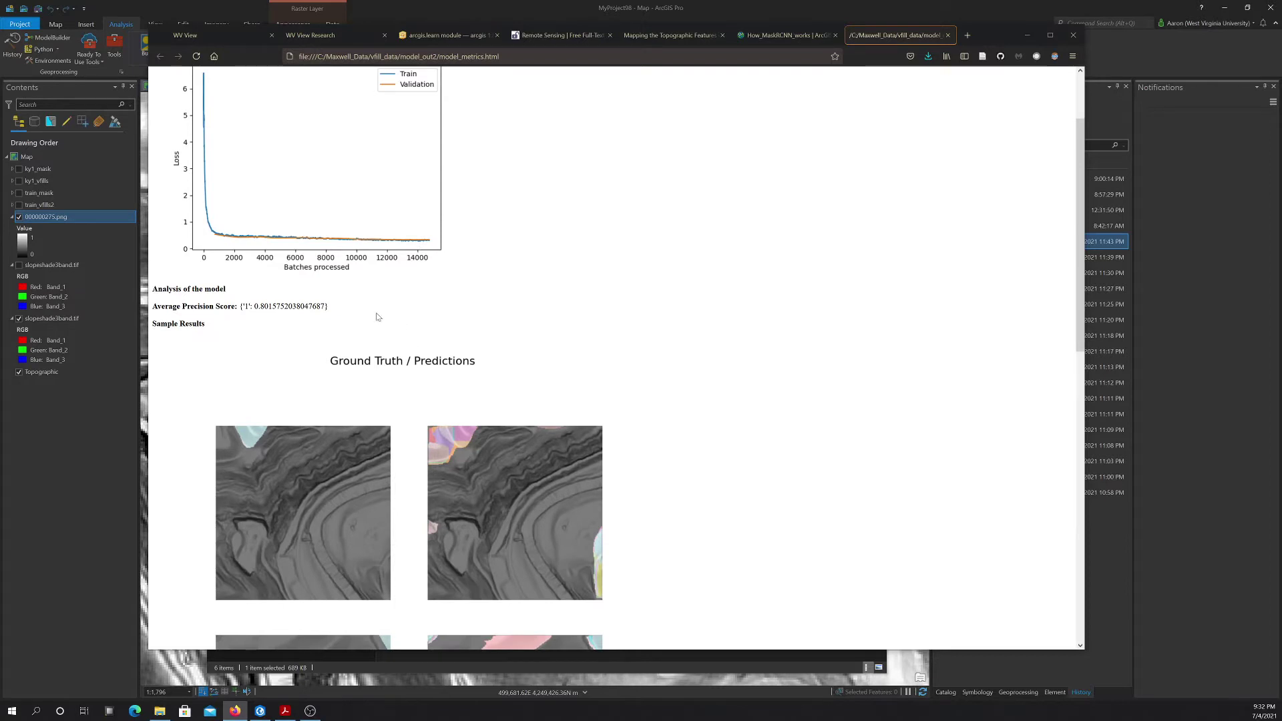
{"action": "left_click_drag", "start_coordinate": [187, 306], "coordinate": [393, 309]}
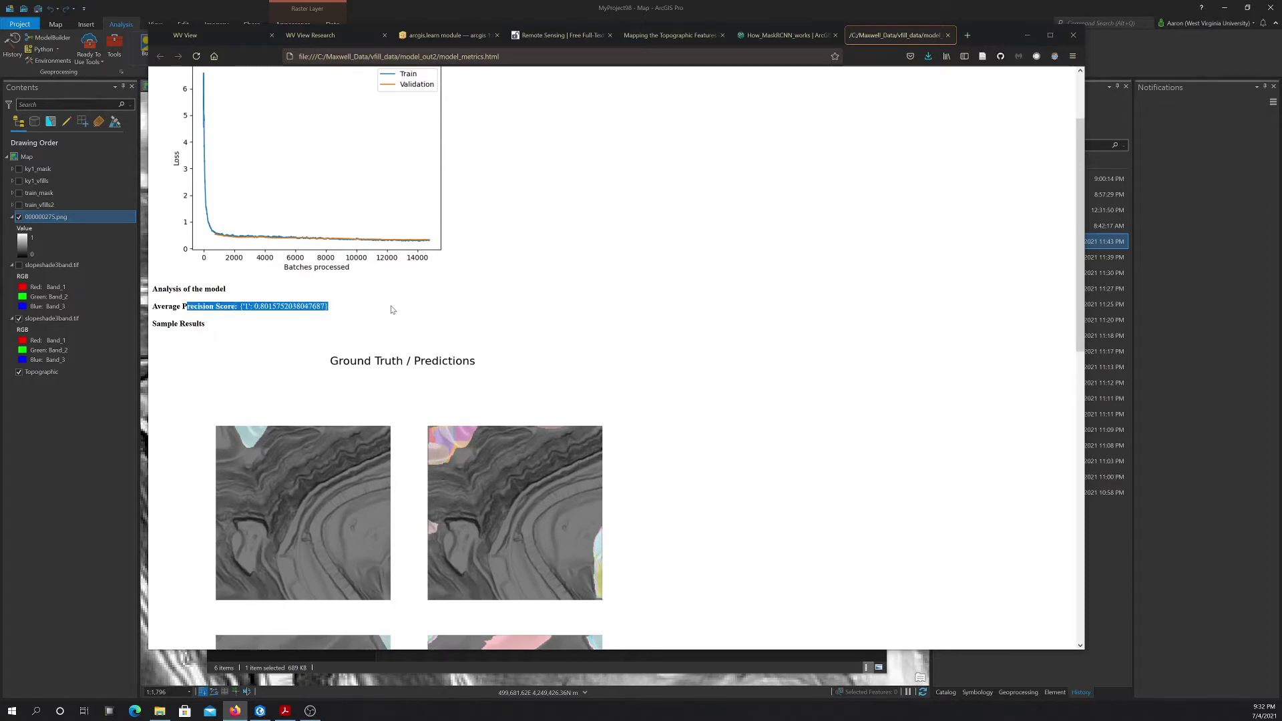
- Compare the ground truth and predicted valley fill masks in the report's sample results
{"action": "scroll", "coordinate": [393, 311], "scroll_direction": "down", "scroll_amount": 4}
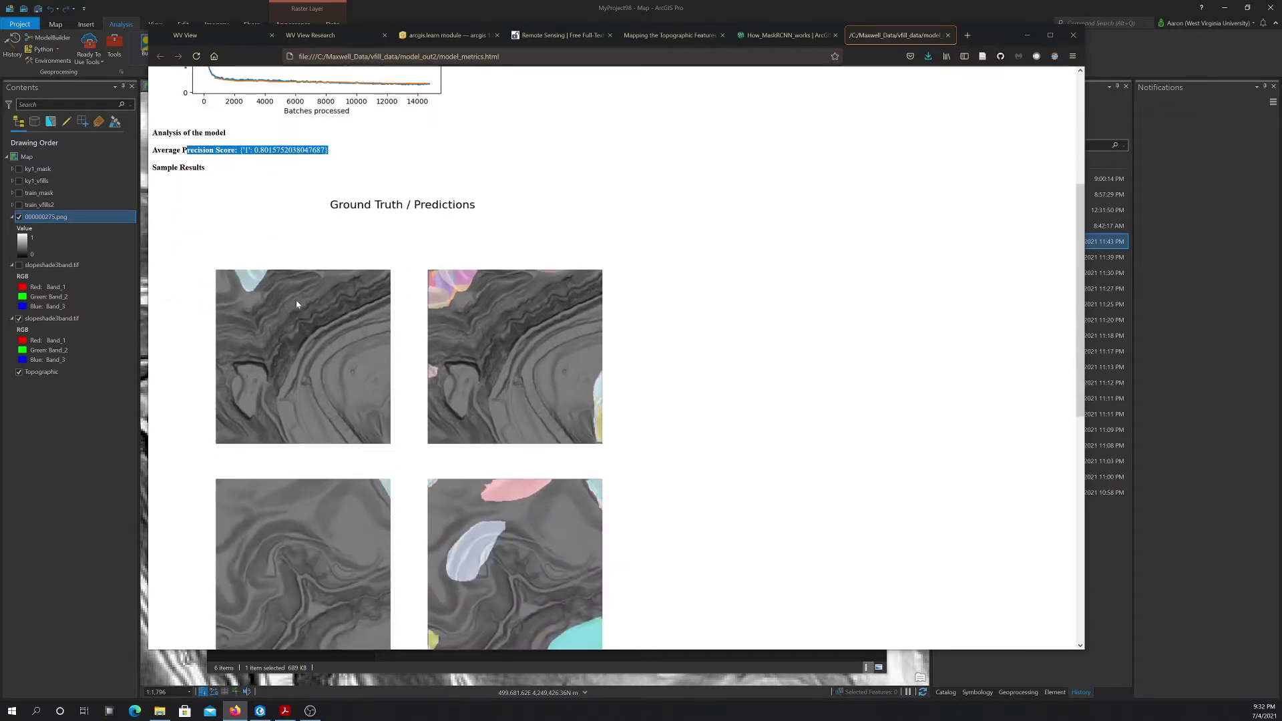
{"action": "scroll", "coordinate": [372, 289], "scroll_direction": "down", "scroll_amount": 4}
{"action": "scroll", "coordinate": [401, 267], "scroll_direction": "up", "scroll_amount": 3}
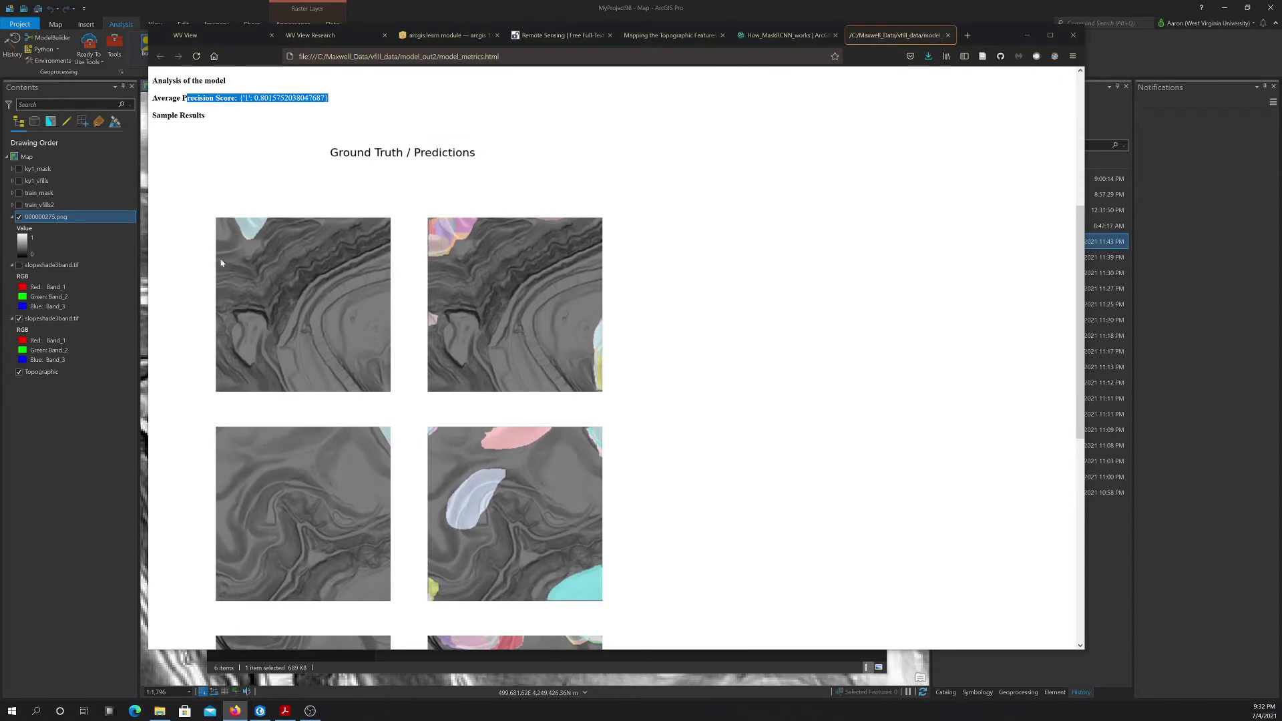
{"action": "scroll", "coordinate": [380, 304], "scroll_direction": "down", "scroll_amount": 3}
{"action": "scroll", "coordinate": [379, 304], "scroll_direction": "down", "scroll_amount": 4}
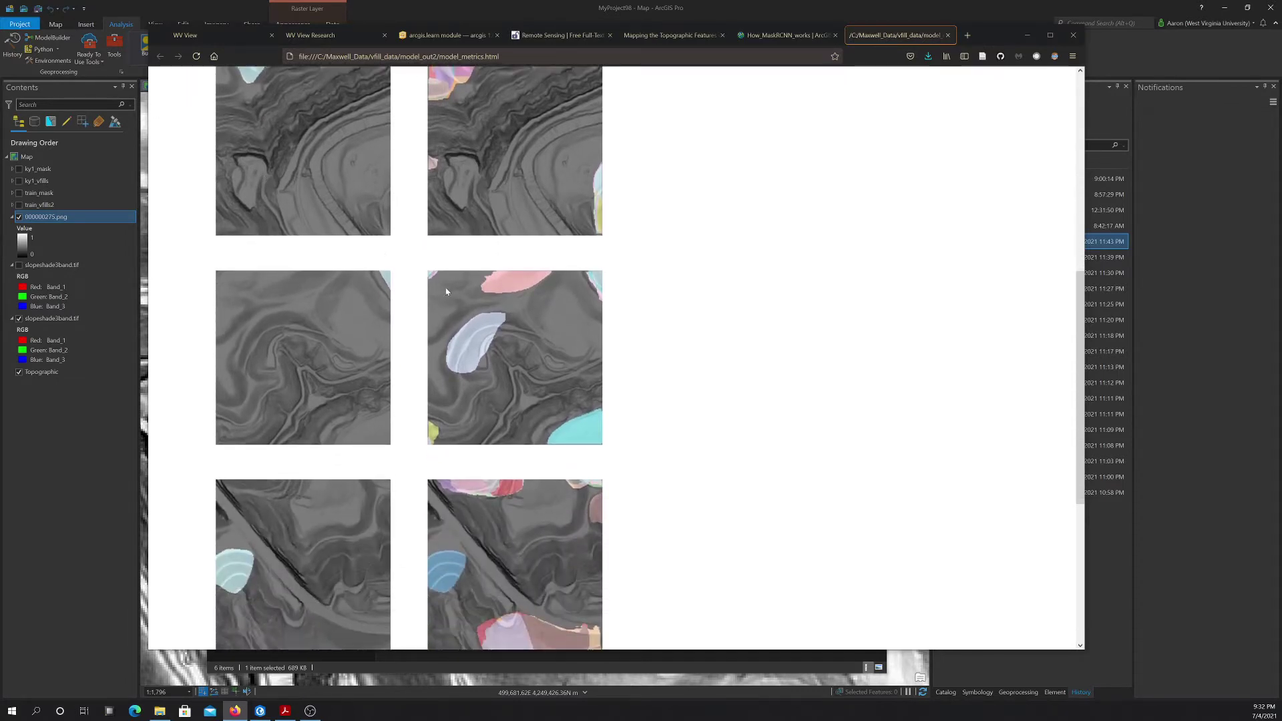
{"action": "scroll", "coordinate": [498, 245], "scroll_direction": "down", "scroll_amount": 3}
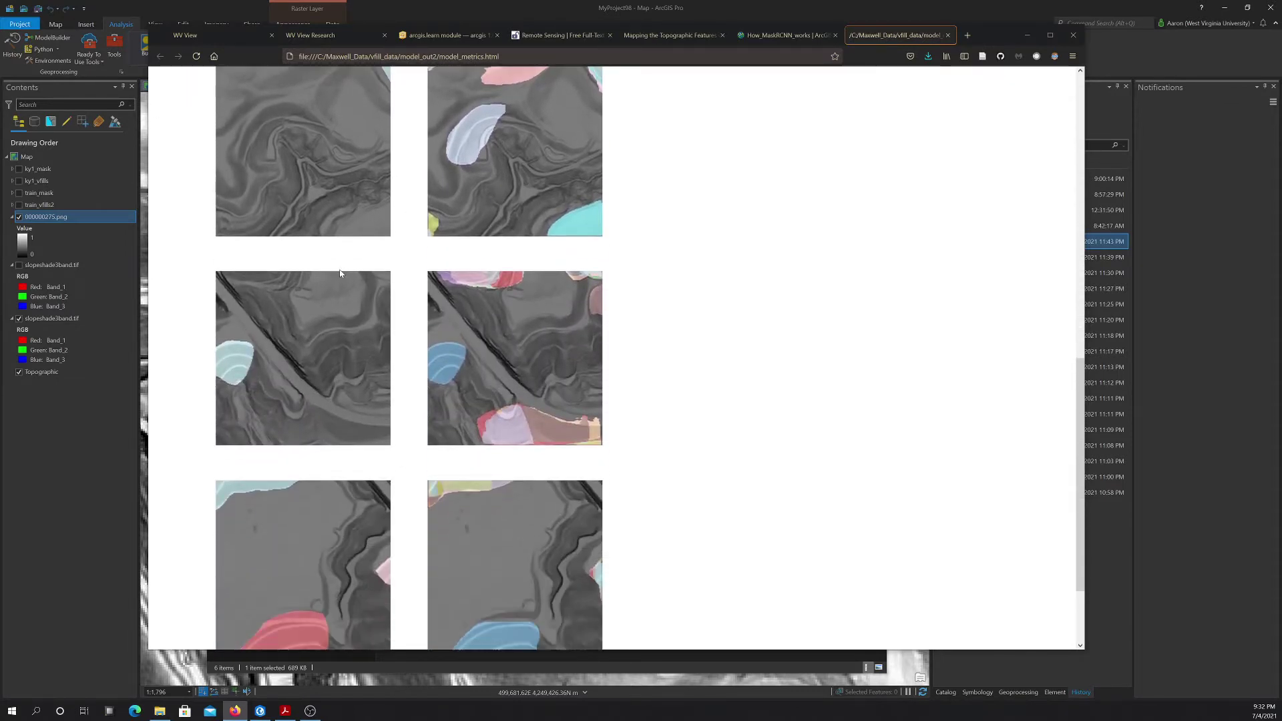
{"action": "scroll", "coordinate": [461, 254], "scroll_direction": "up", "scroll_amount": 3}
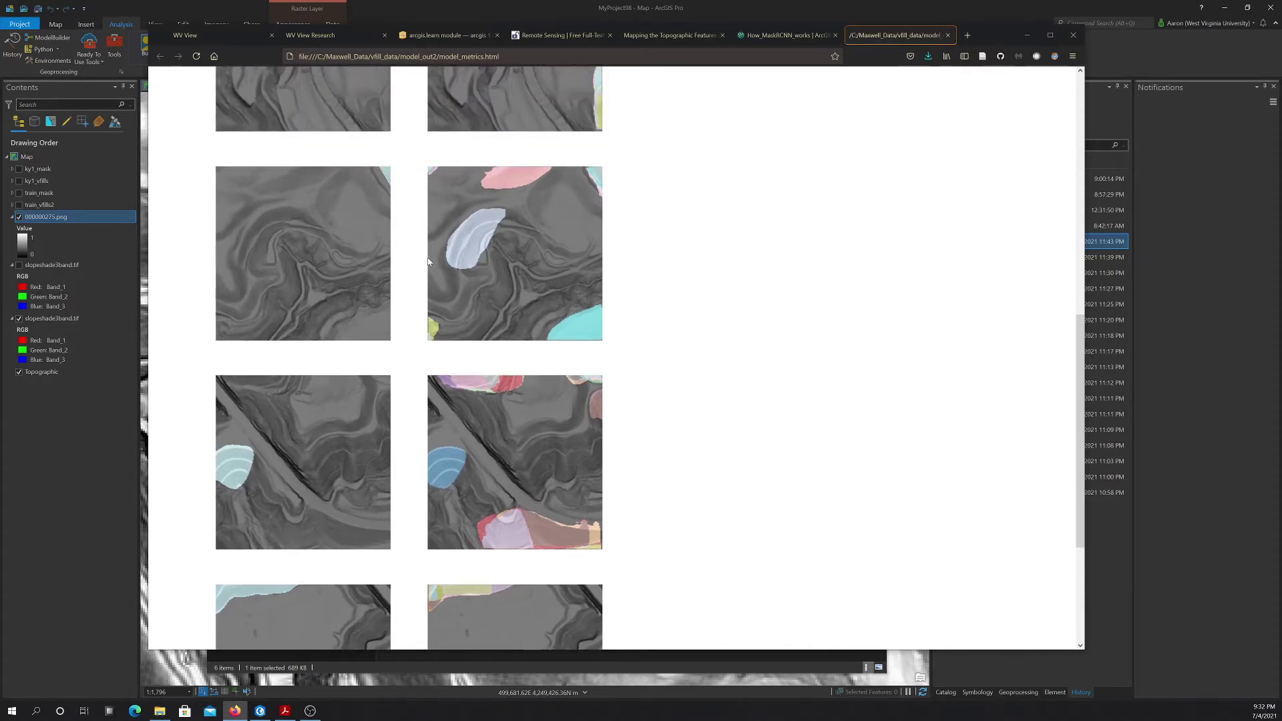
{"action": "scroll", "coordinate": [428, 262], "scroll_direction": "down", "scroll_amount": 6}
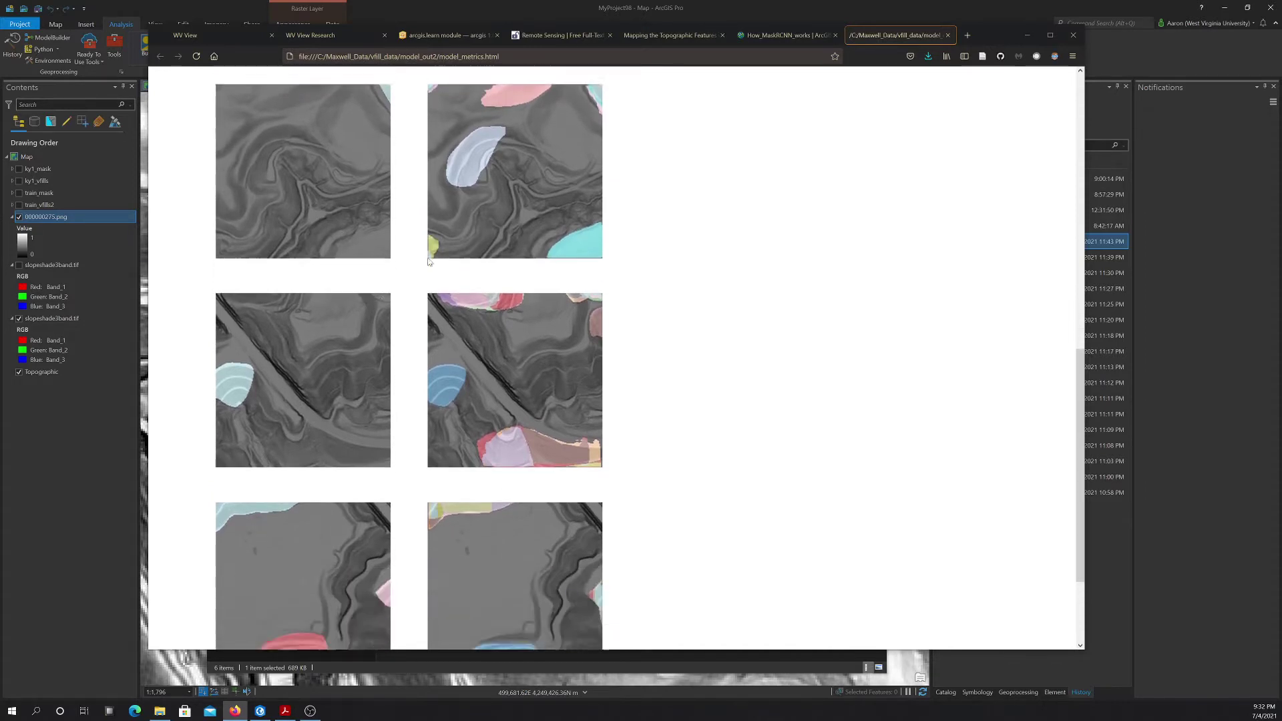
{"action": "scroll", "coordinate": [380, 279], "scroll_direction": "up", "scroll_amount": 9}
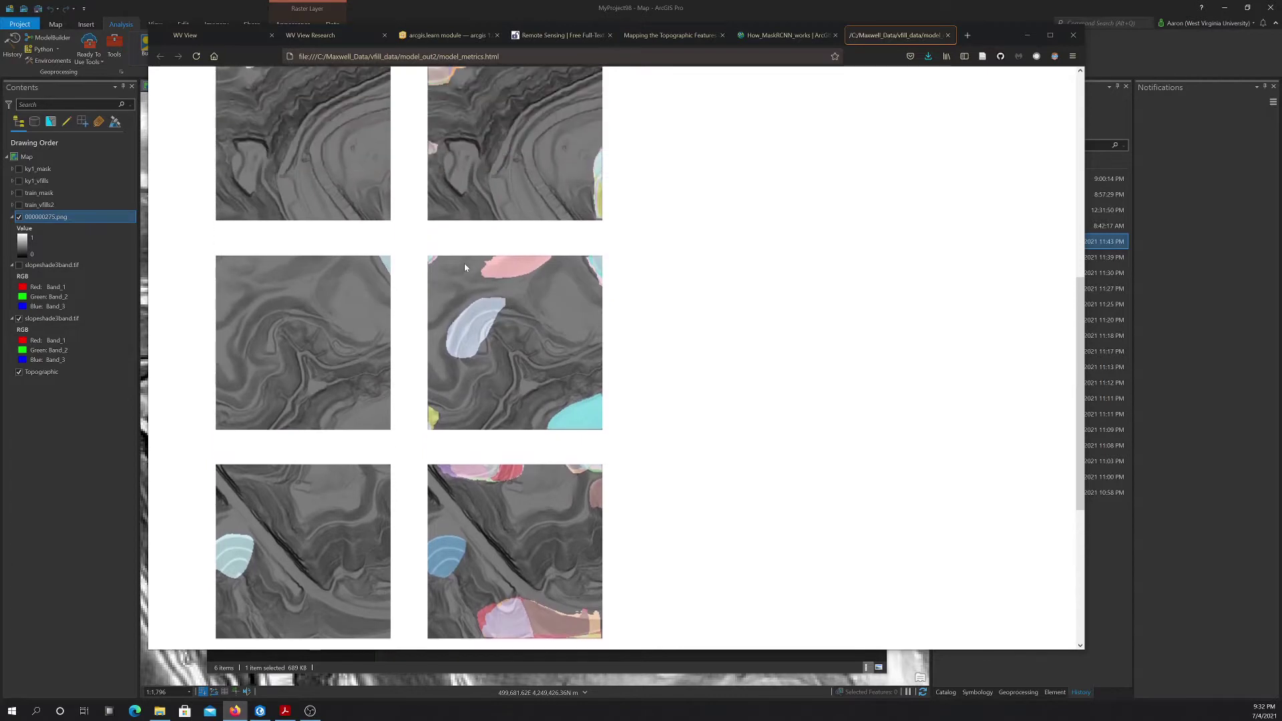
{"action": "scroll", "coordinate": [463, 263], "scroll_direction": "down", "scroll_amount": 6}
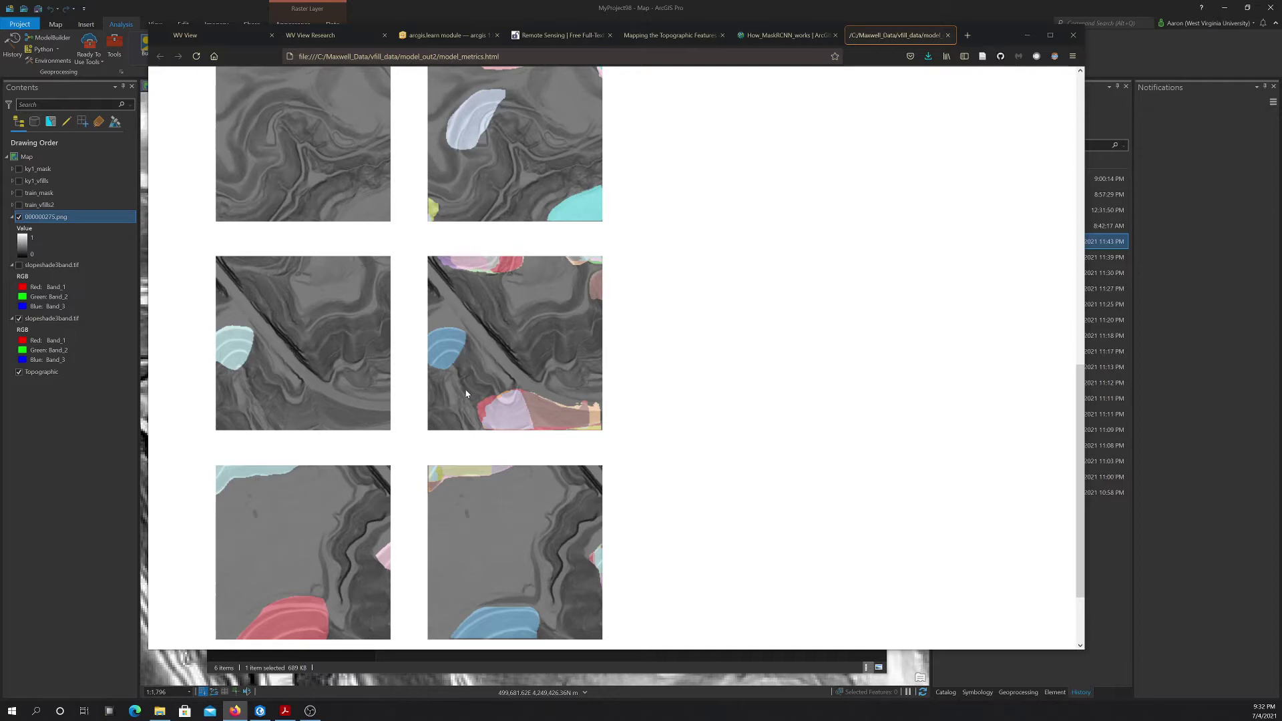
{"action": "scroll", "coordinate": [538, 374], "scroll_direction": "up", "scroll_amount": 3}
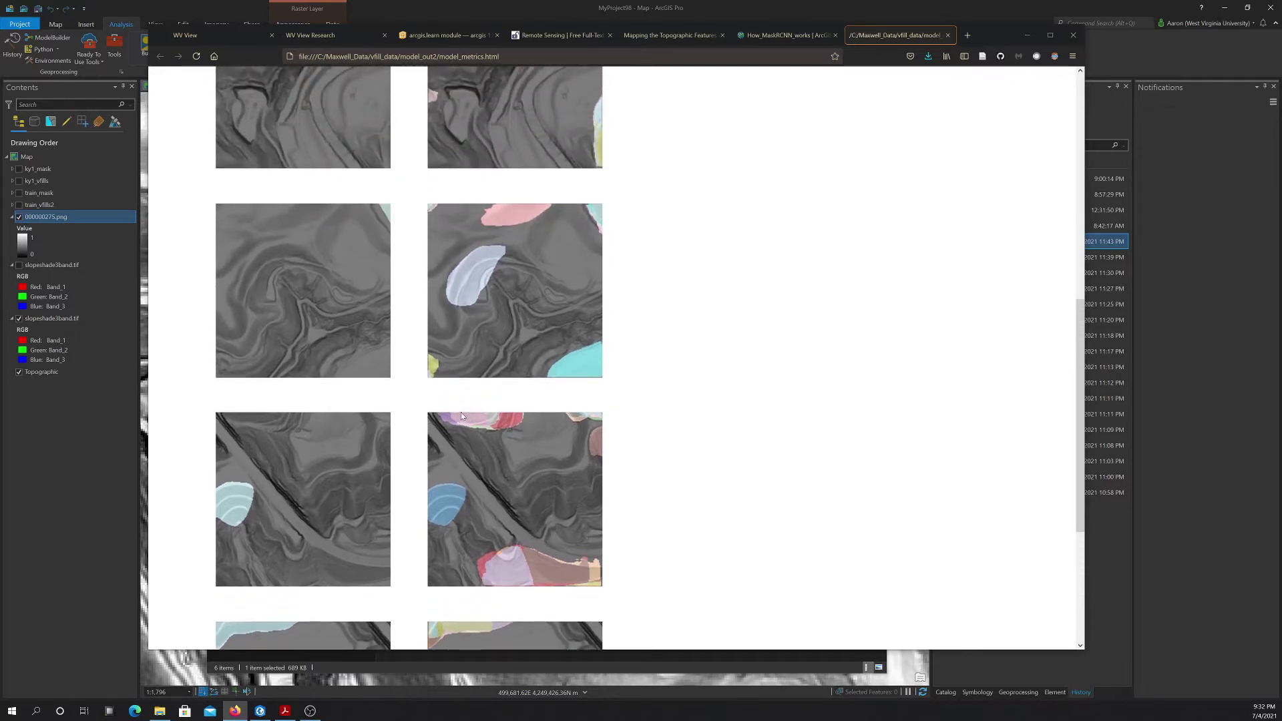
{"action": "scroll", "coordinate": [478, 323], "scroll_direction": "up", "scroll_amount": 8}
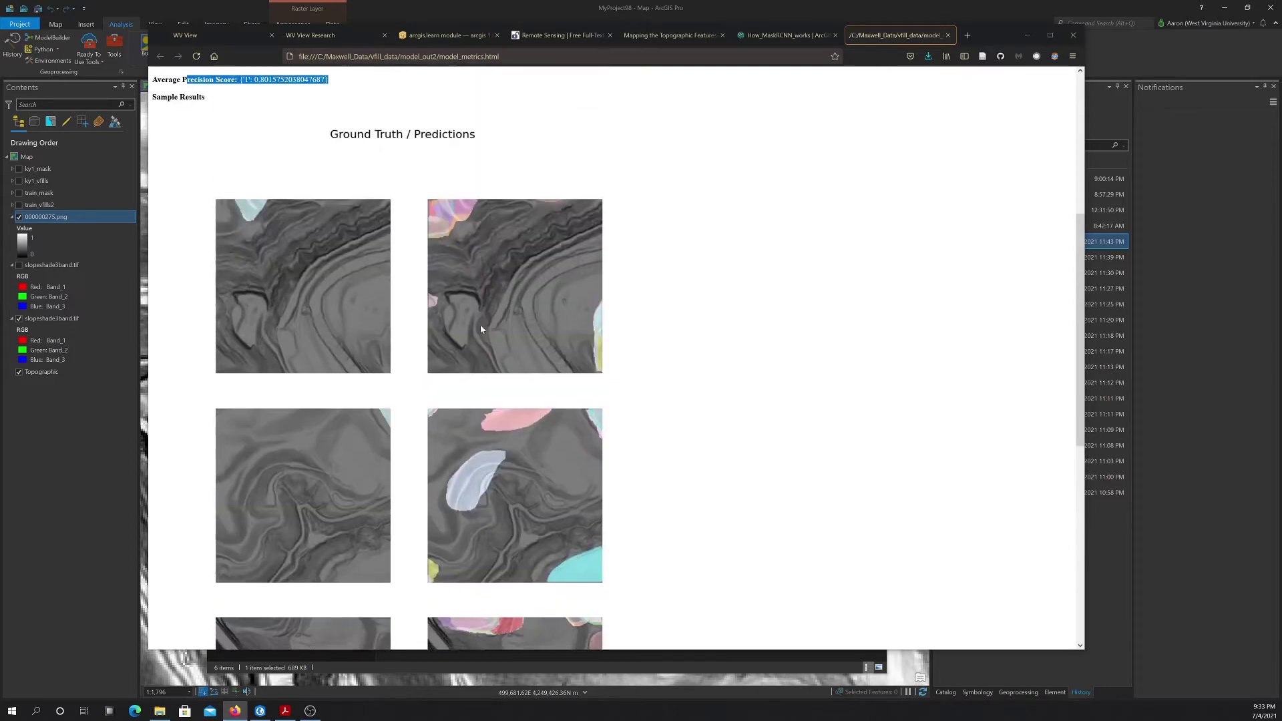
{"action": "scroll", "coordinate": [544, 239], "scroll_direction": "up", "scroll_amount": 2}
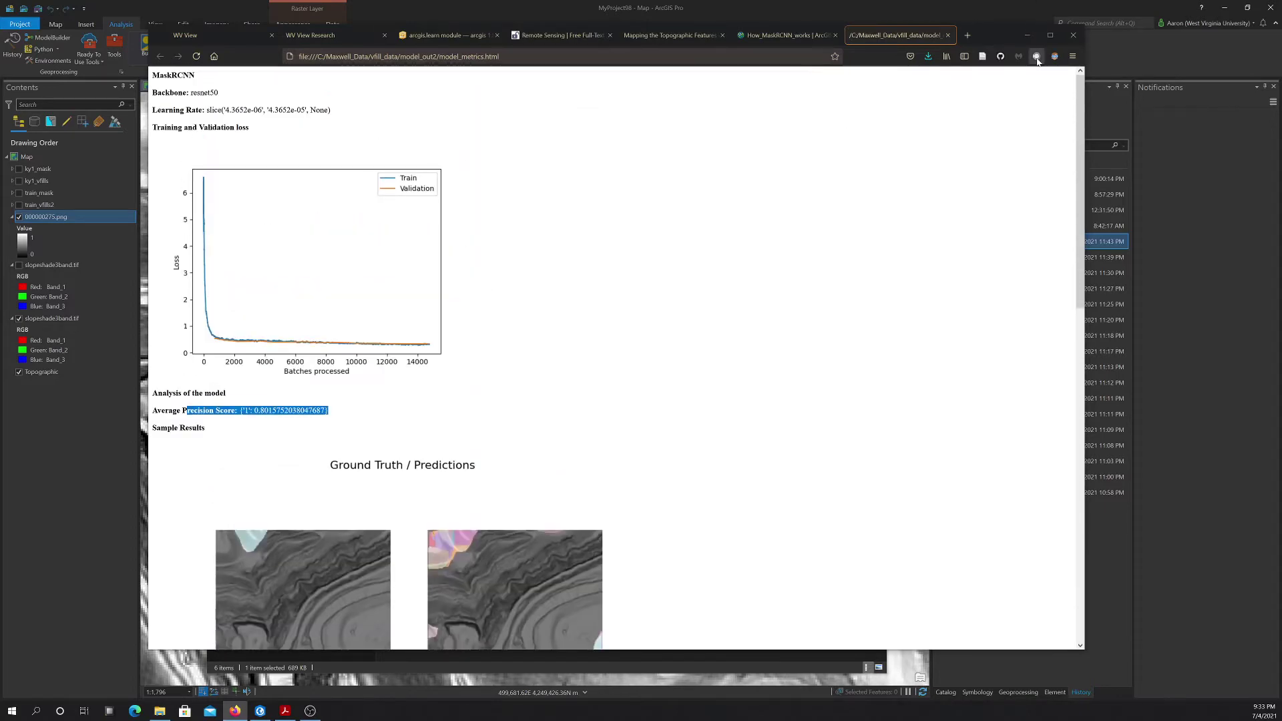
- Minimize the browser and File Explorer to return to ArcGIS Pro, and close the map's pop-up window
{"action": "left_click", "coordinate": [1027, 34]}
{"action": "left_click", "coordinate": [830, 38]}
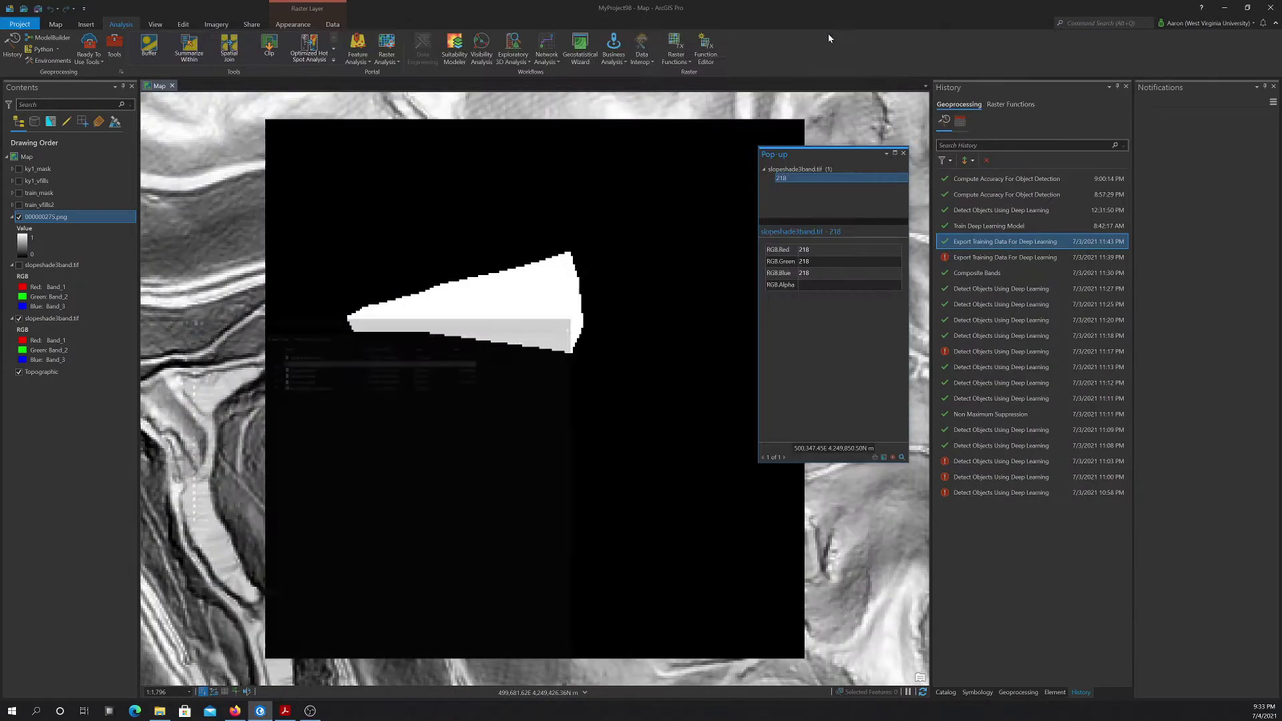
{"action": "left_click", "coordinate": [904, 153]}
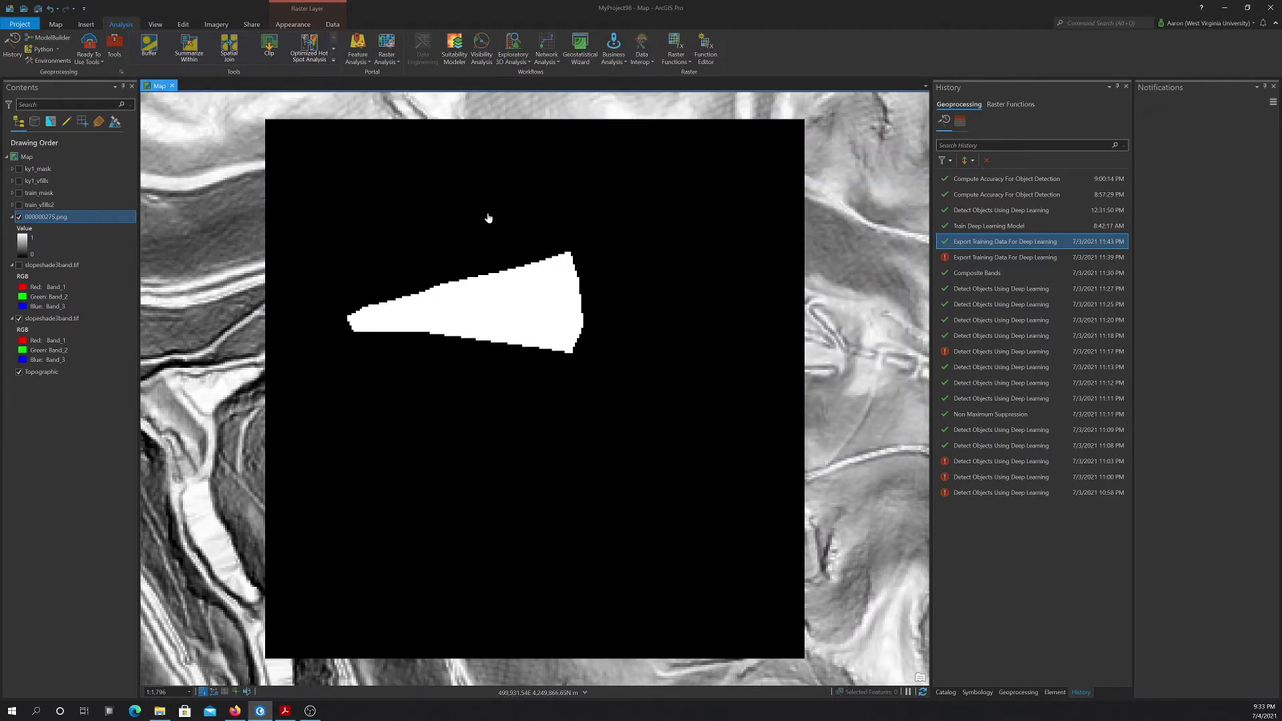
- Hide the slopeshade3band.tif layer covering the West Virginia training area and show the other slopeshade3band.tif layer covering eastern Kentucky
{"action": "scroll", "coordinate": [488, 217], "scroll_direction": "down", "scroll_amount": 5}
{"action": "scroll", "coordinate": [504, 269], "scroll_direction": "down", "scroll_amount": 5}
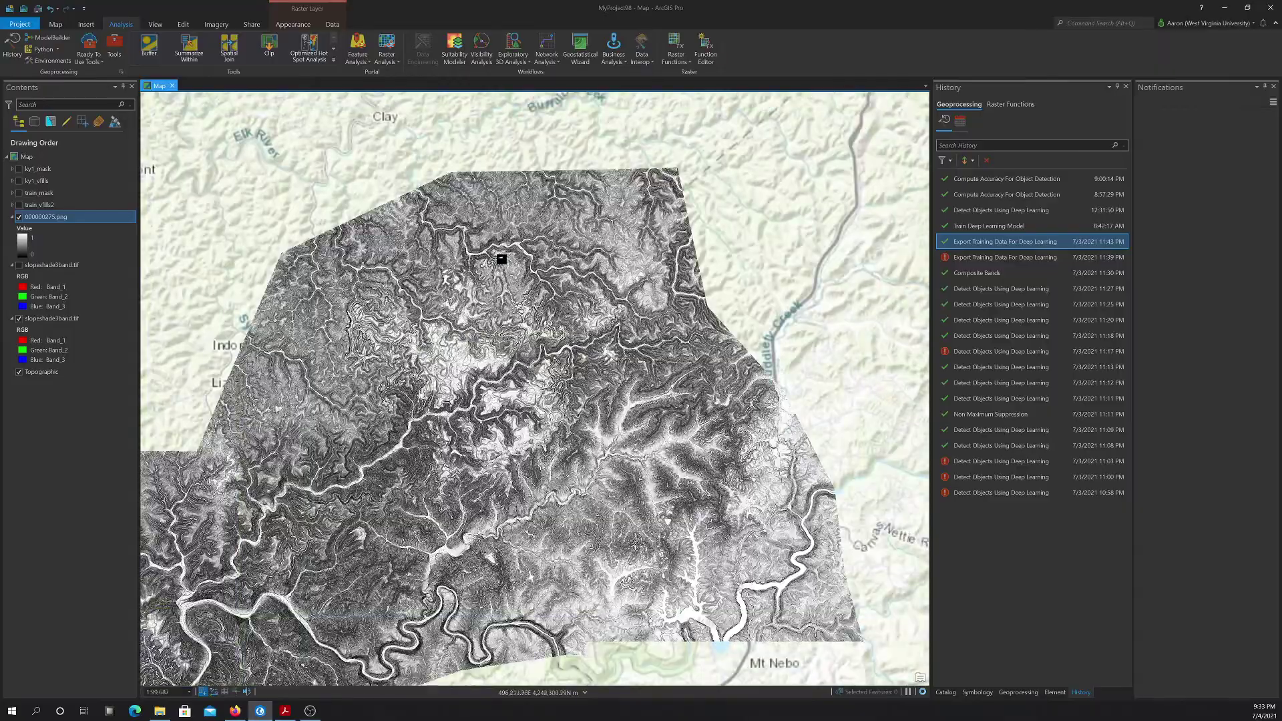
{"action": "scroll", "coordinate": [459, 276], "scroll_direction": "up", "scroll_amount": 2}
{"action": "scroll", "coordinate": [459, 276], "scroll_direction": "down", "scroll_amount": 5}
{"action": "scroll", "coordinate": [558, 217], "scroll_direction": "up", "scroll_amount": 3}
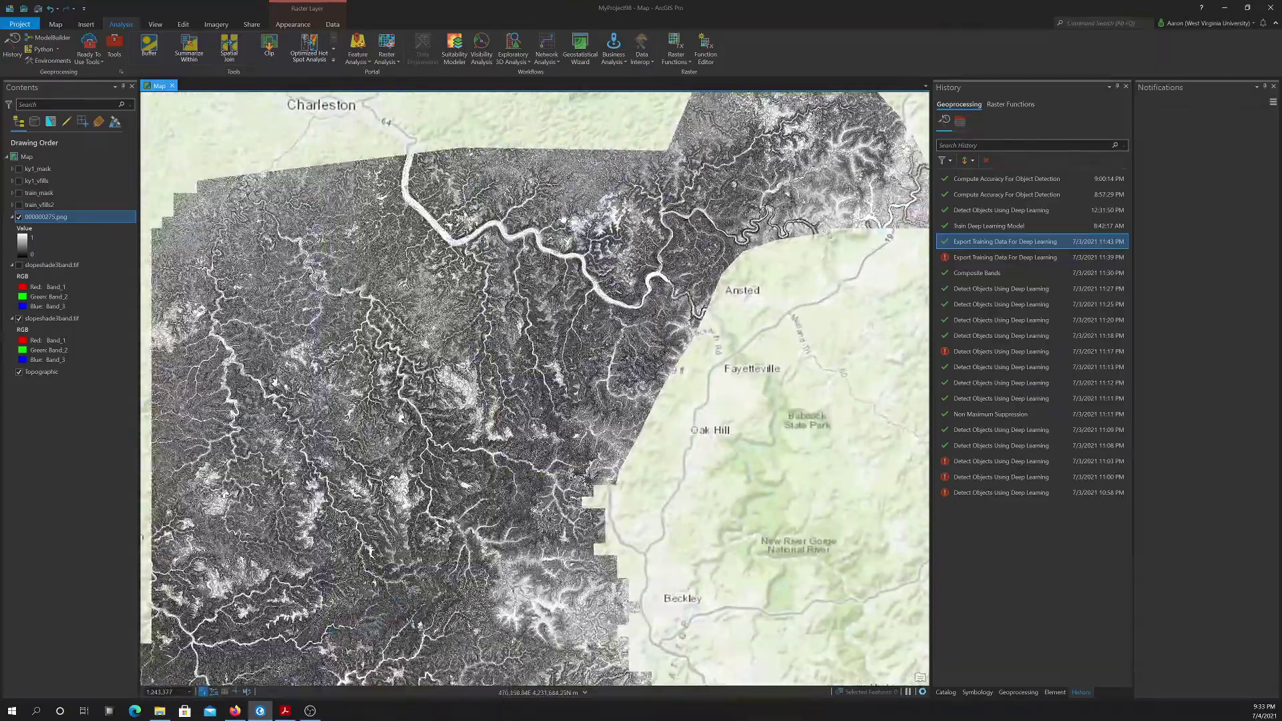
{"action": "scroll", "coordinate": [558, 217], "scroll_direction": "down", "scroll_amount": 1}
{"action": "left_click_drag", "start_coordinate": [433, 403], "coordinate": [464, 288]}
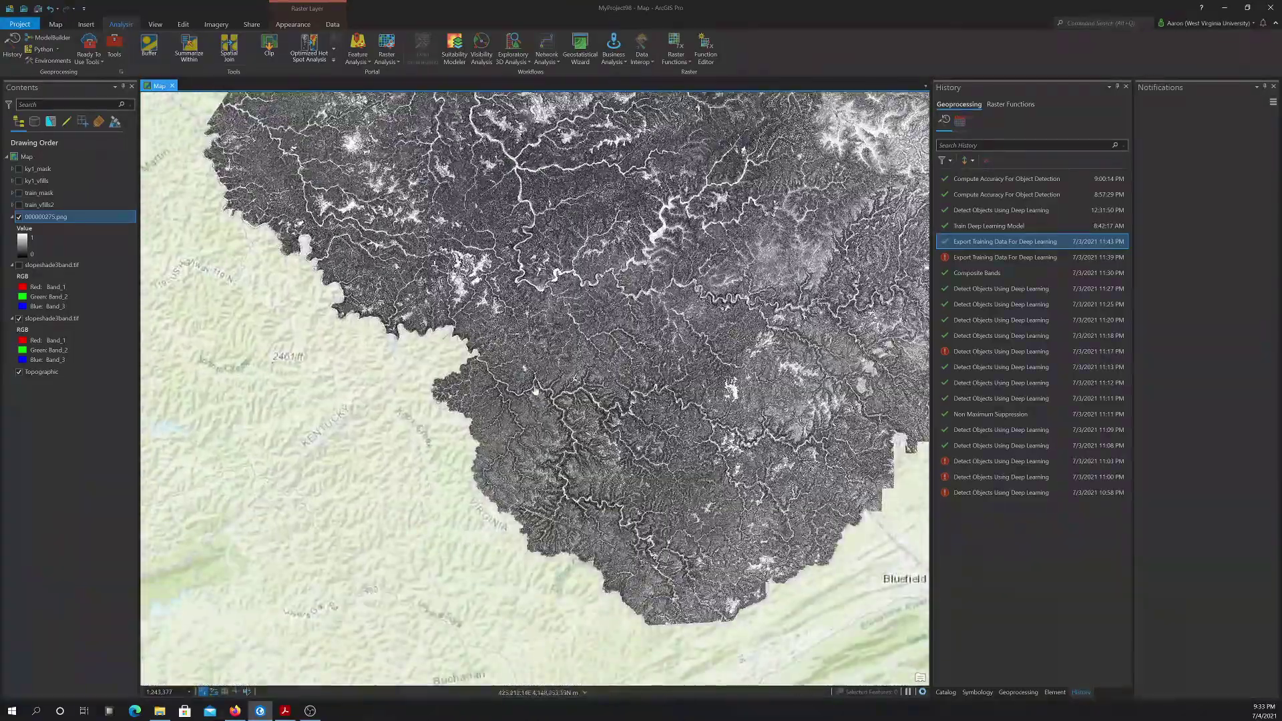
{"action": "left_click_drag", "start_coordinate": [535, 391], "coordinate": [659, 311]}
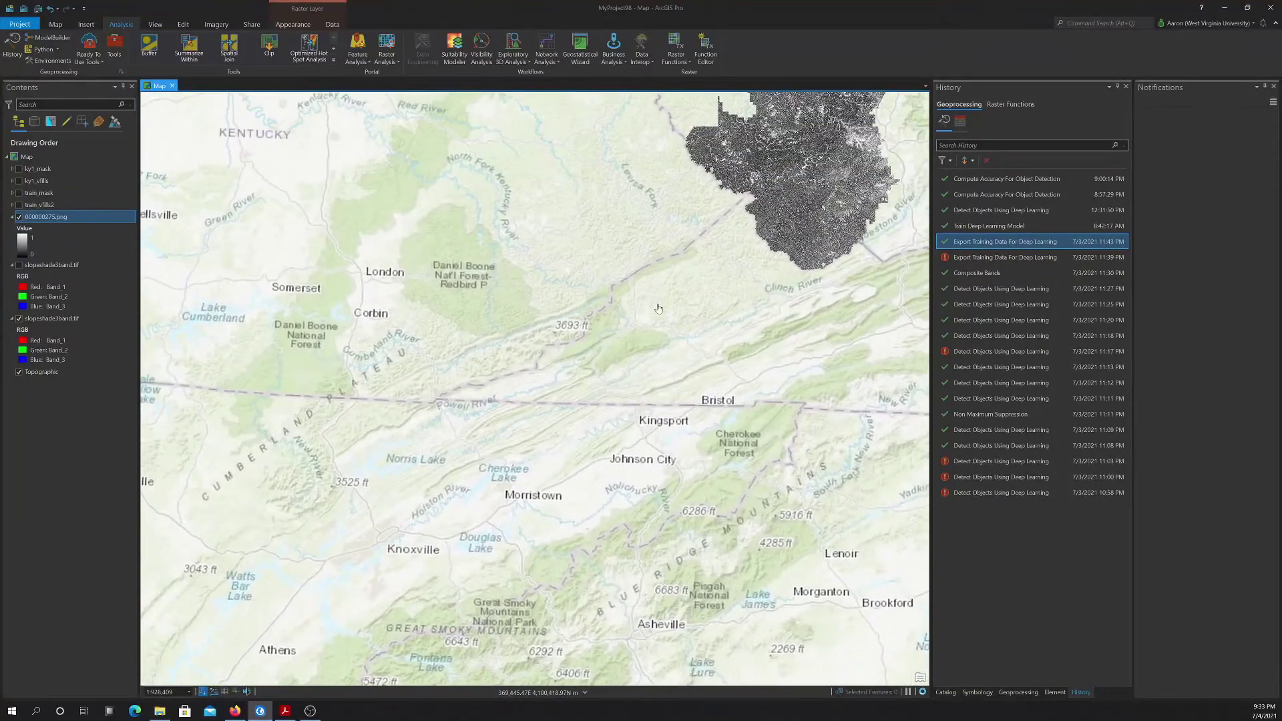
{"action": "left_click", "coordinate": [19, 318]}
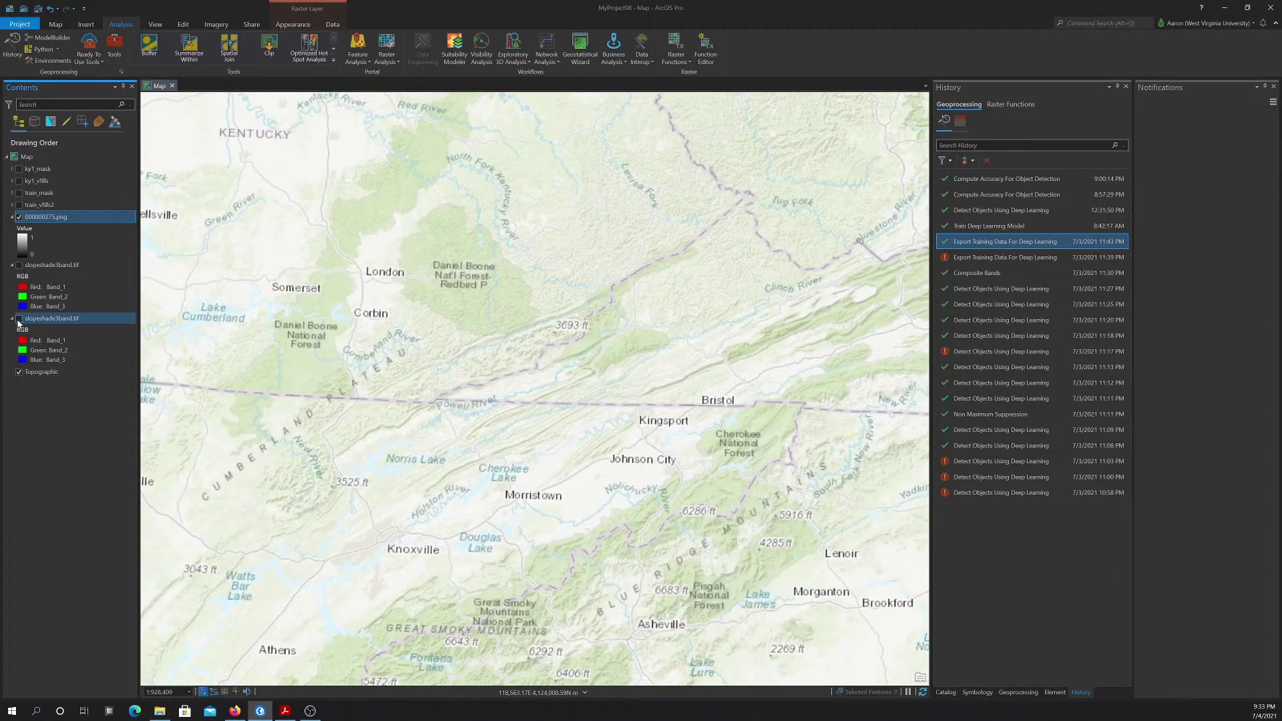
{"action": "left_click", "coordinate": [20, 265]}
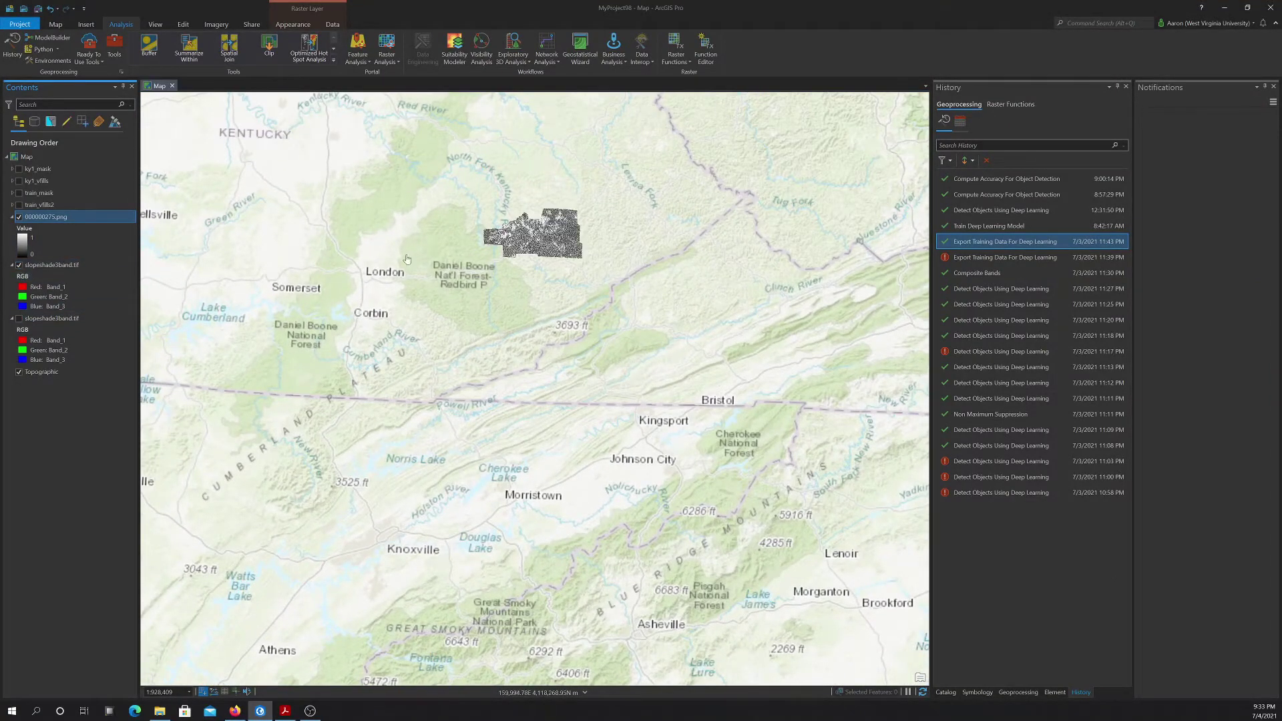
- Examine the terraced valley fills across the Kentucky slopeshade raster at several map scales
{"action": "scroll", "coordinate": [548, 253], "scroll_direction": "up", "scroll_amount": 3}
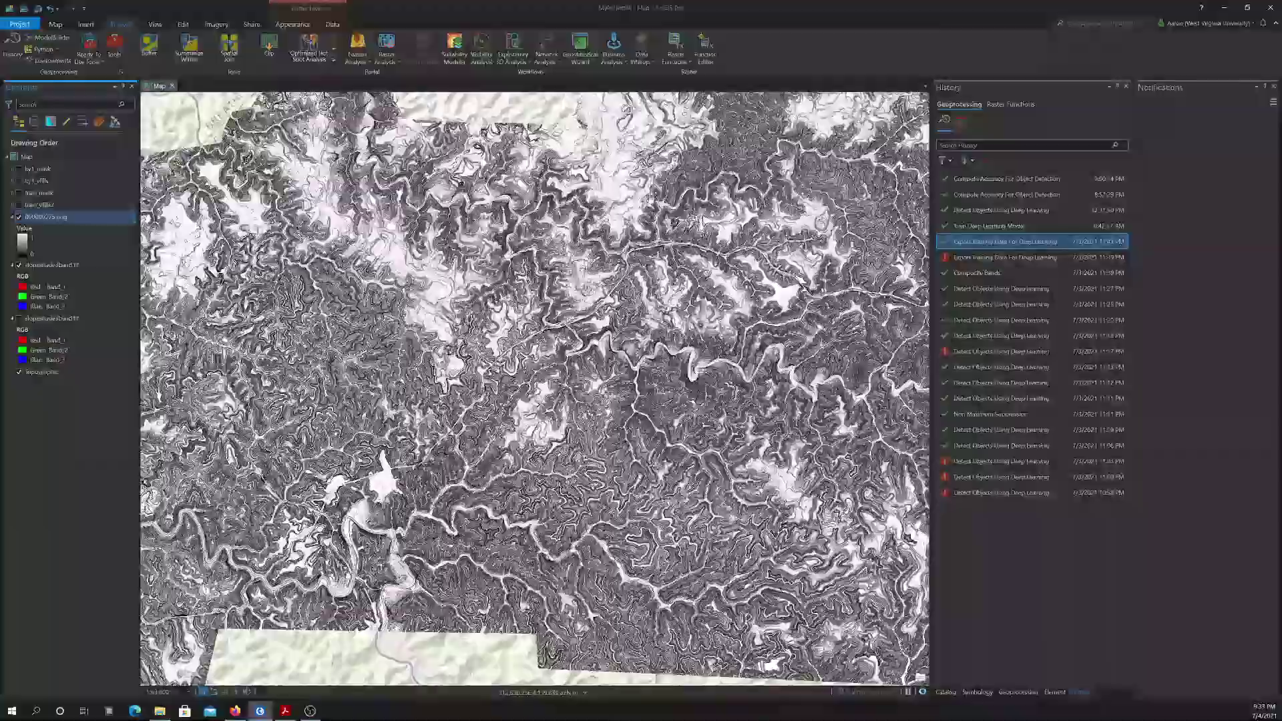
{"action": "scroll", "coordinate": [638, 273], "scroll_direction": "up", "scroll_amount": 3}
{"action": "scroll", "coordinate": [526, 304], "scroll_direction": "up", "scroll_amount": 4}
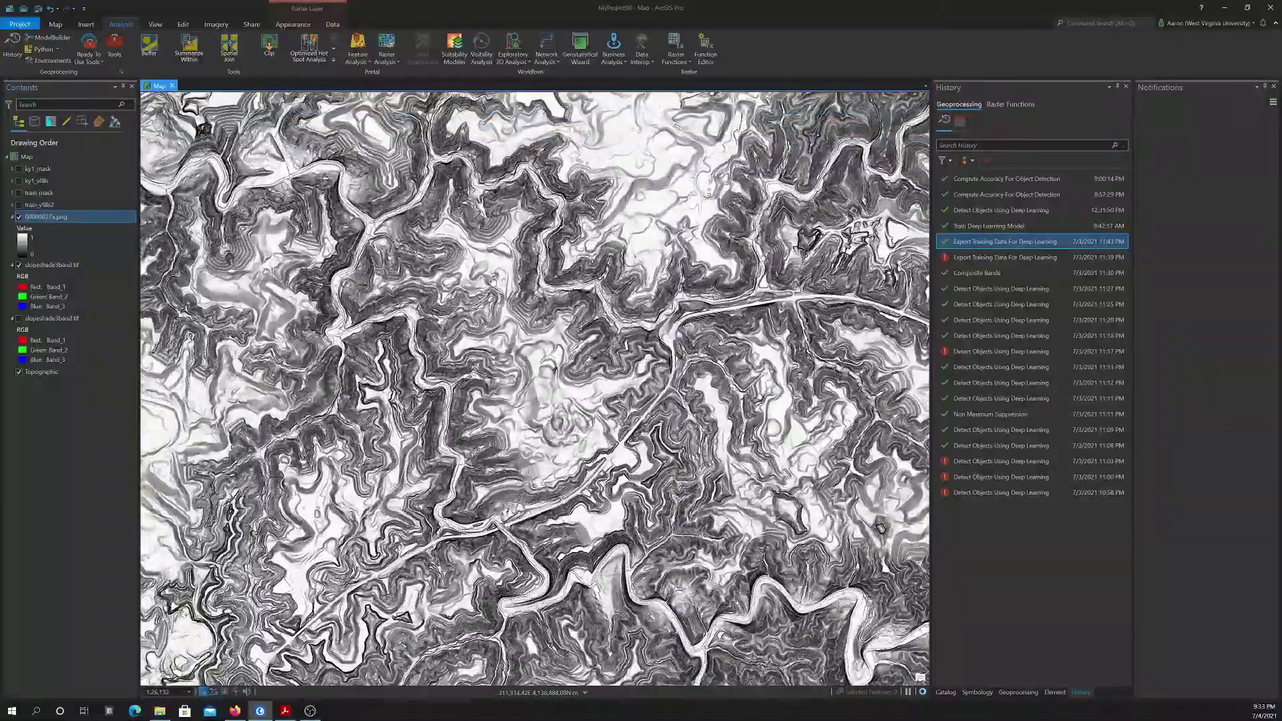
{"action": "scroll", "coordinate": [525, 304], "scroll_direction": "up", "scroll_amount": 2}
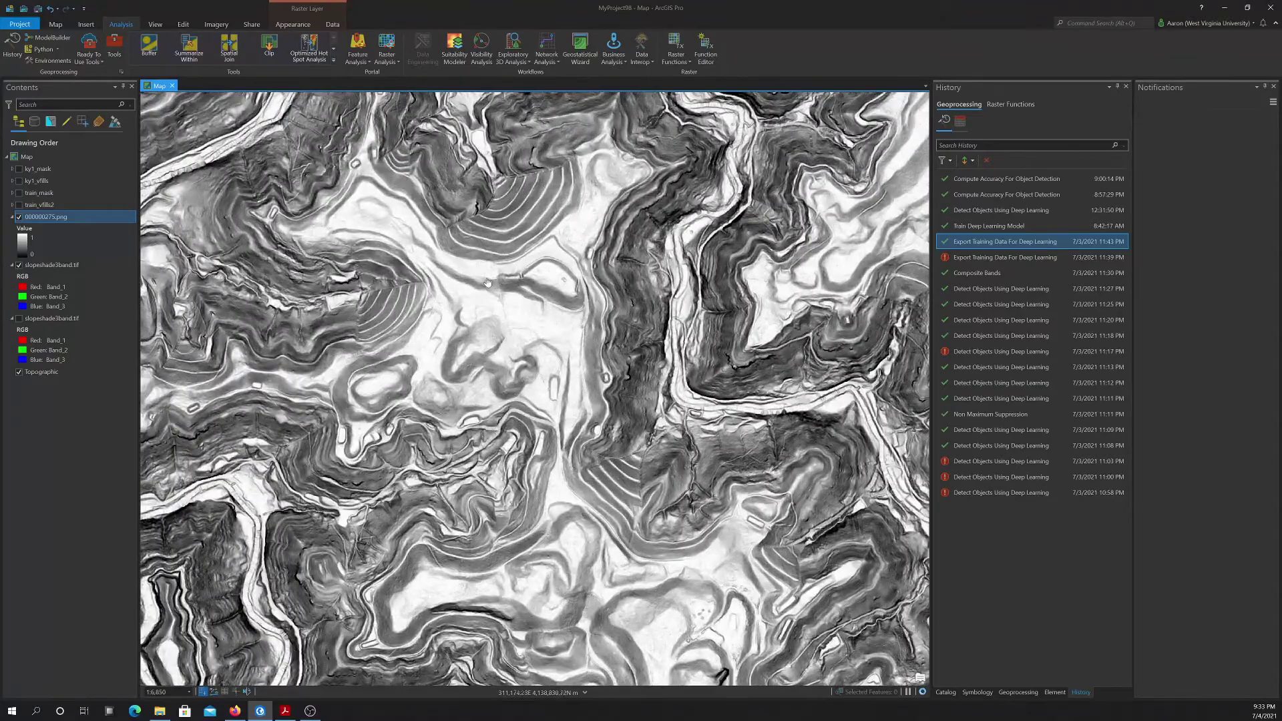
{"action": "scroll", "coordinate": [520, 293], "scroll_direction": "down", "scroll_amount": 3}
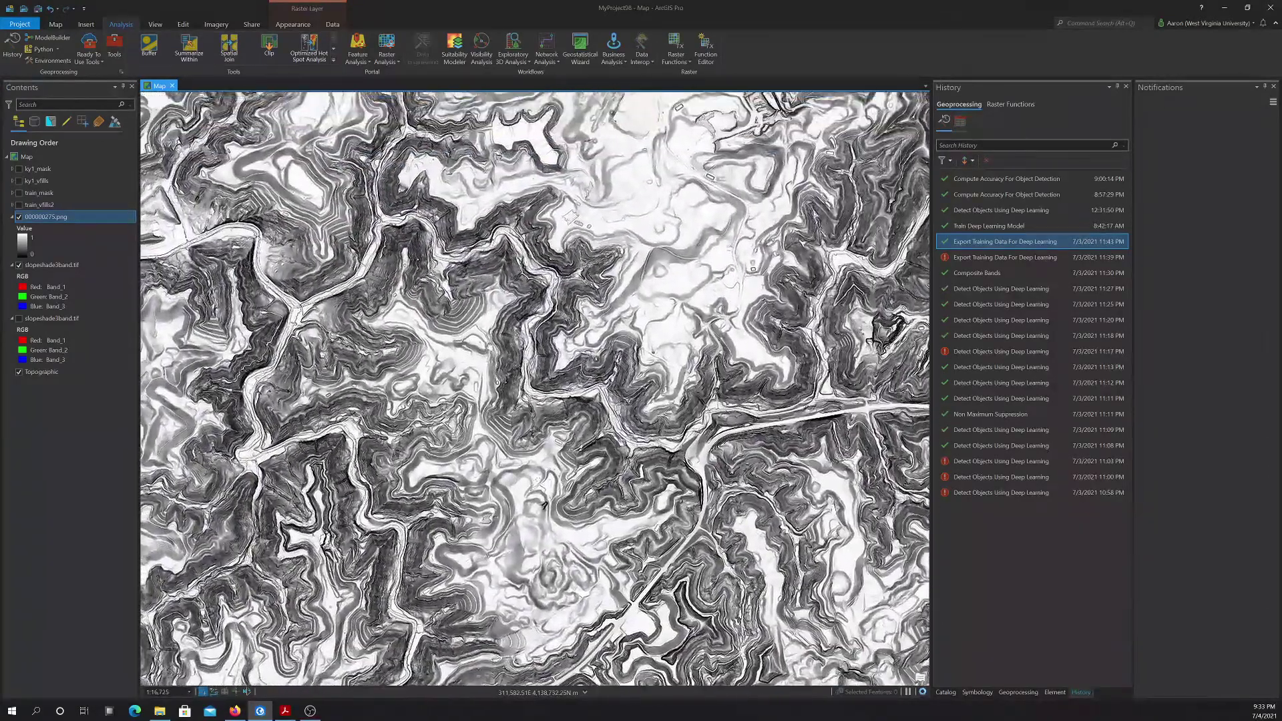
{"action": "left_click_drag", "start_coordinate": [495, 356], "coordinate": [600, 483]}
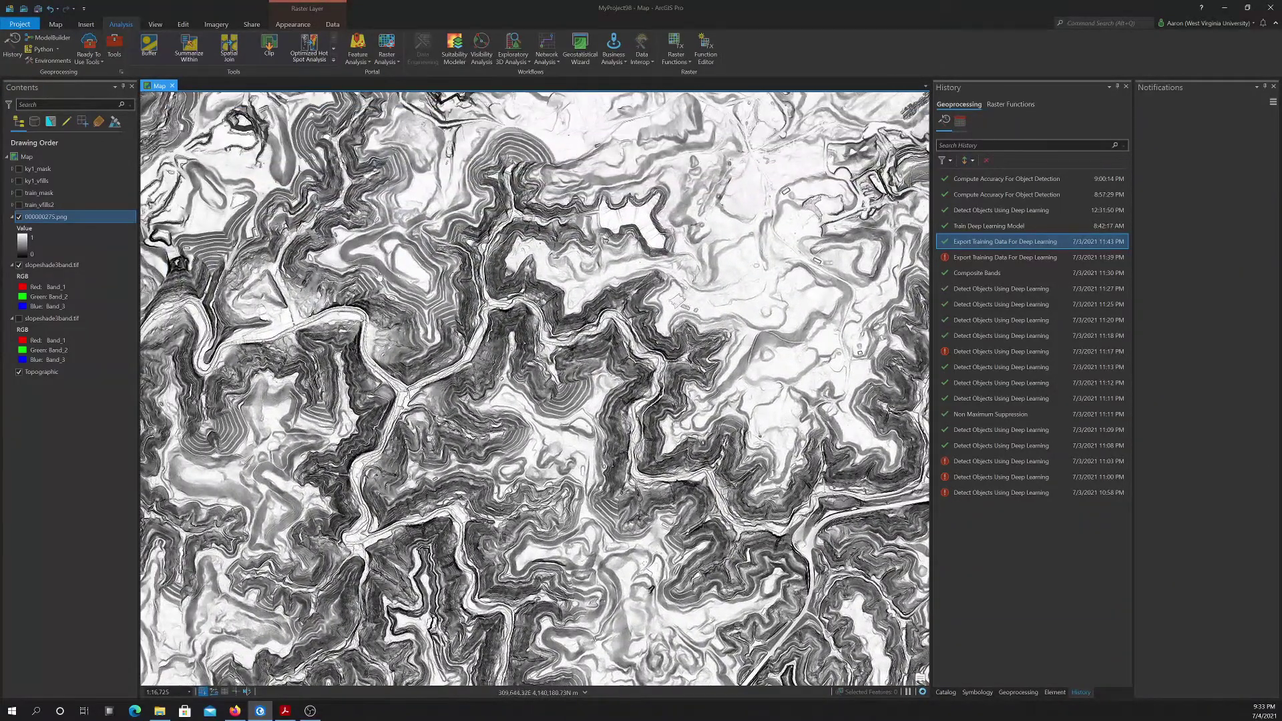
{"action": "left_click_drag", "start_coordinate": [384, 323], "coordinate": [607, 305]}
{"action": "scroll", "coordinate": [641, 300], "scroll_direction": "up", "scroll_amount": 2}
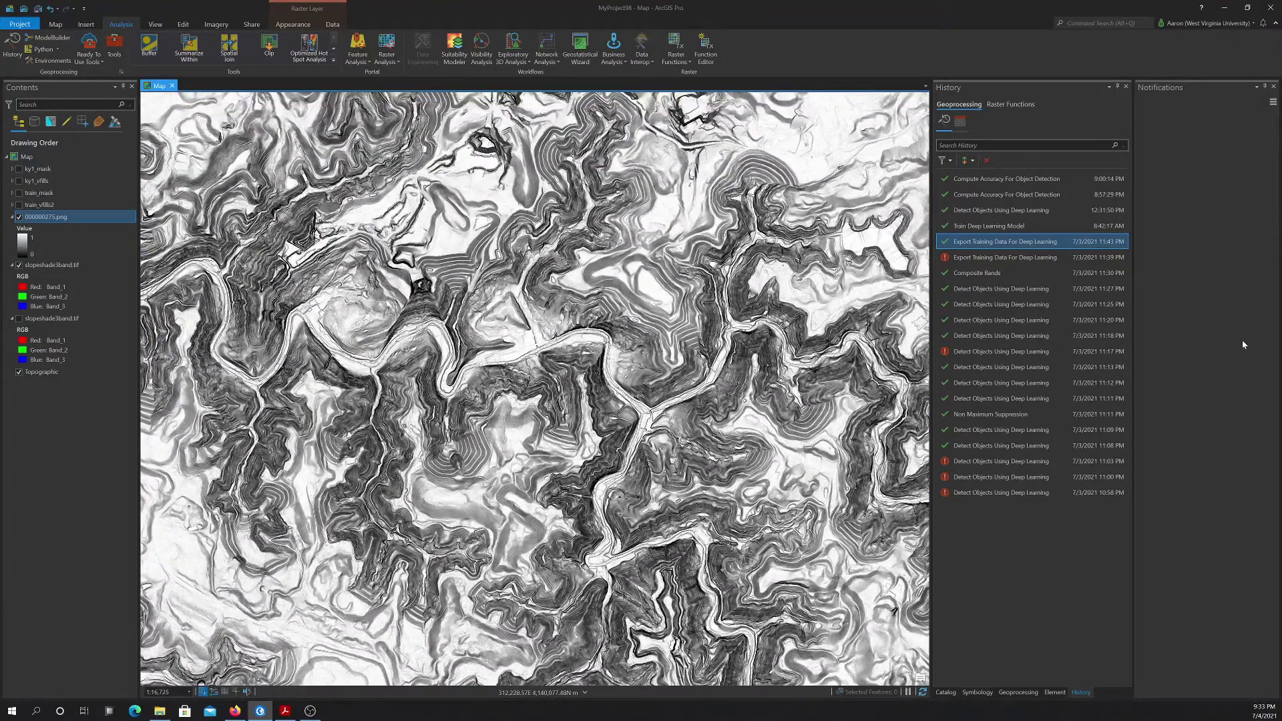
- Open the Detect Objects Using Deep Learning tool from Image Analyst and set slopeshade3band.tif:1 as its input raster
{"action": "left_click", "coordinate": [1019, 692]}
{"action": "left_click", "coordinate": [942, 105]}
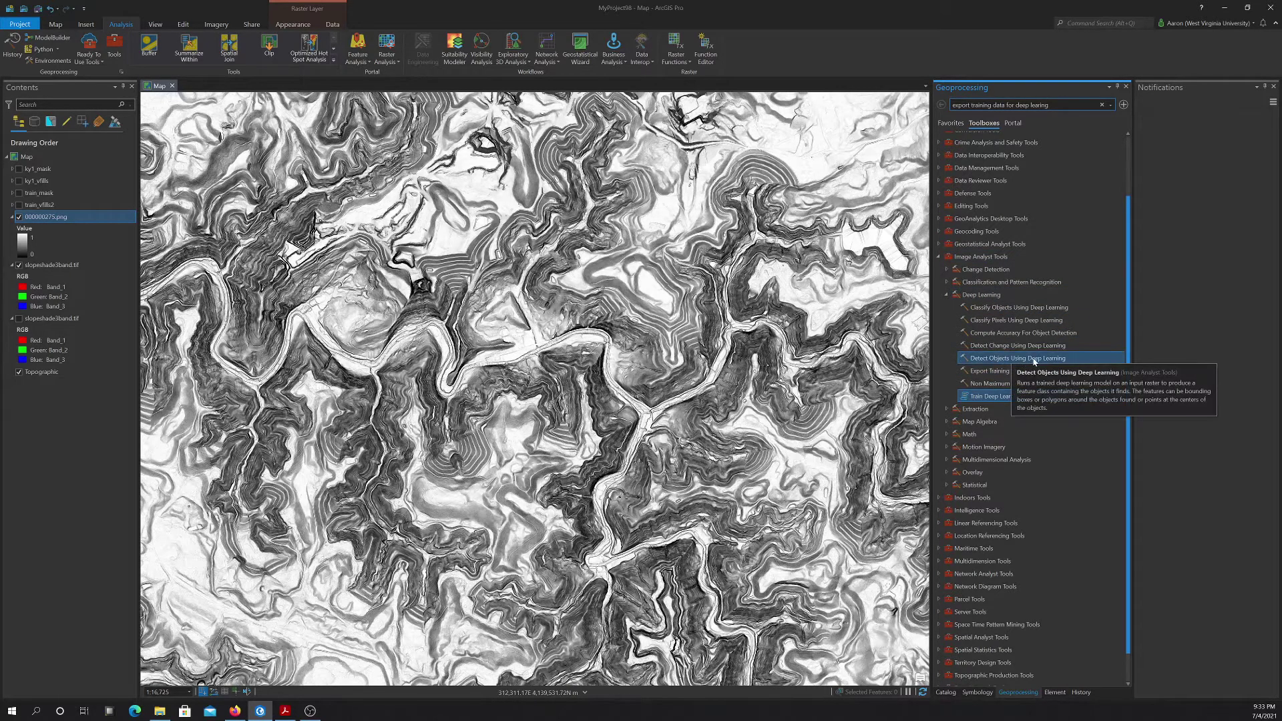
{"action": "double_click", "coordinate": [989, 360]}
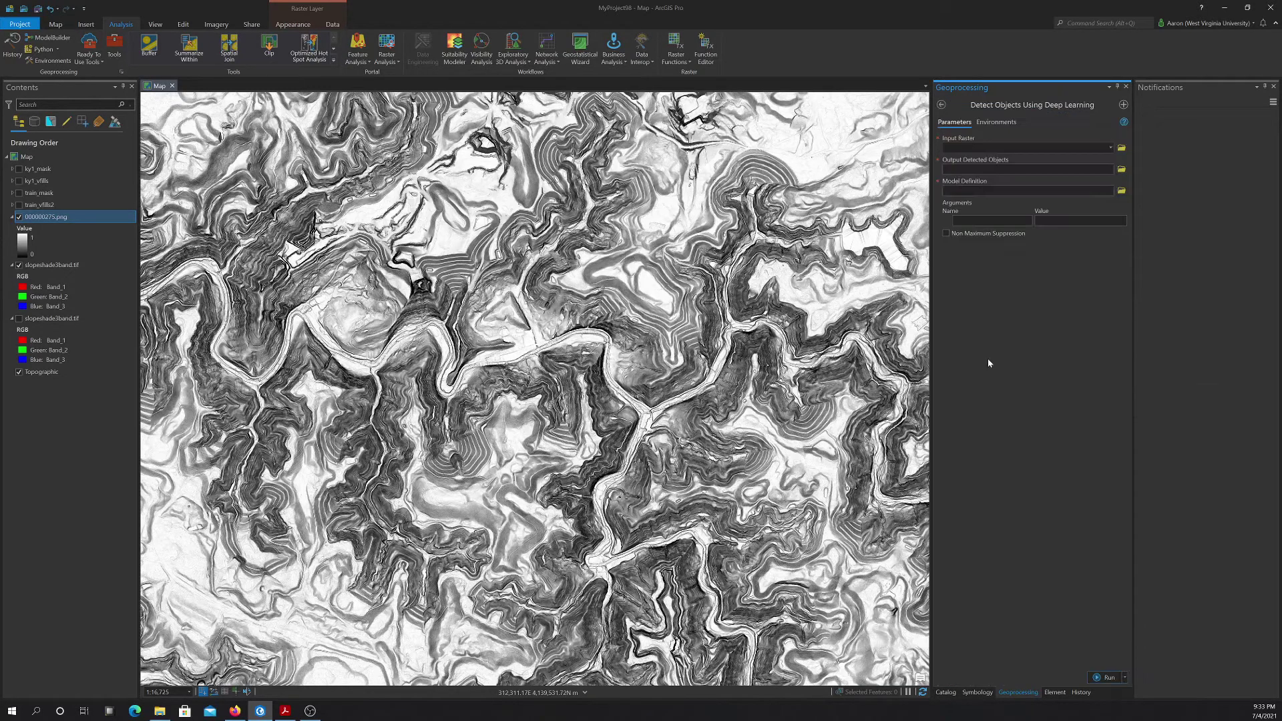
{"action": "left_click", "coordinate": [1112, 148]}
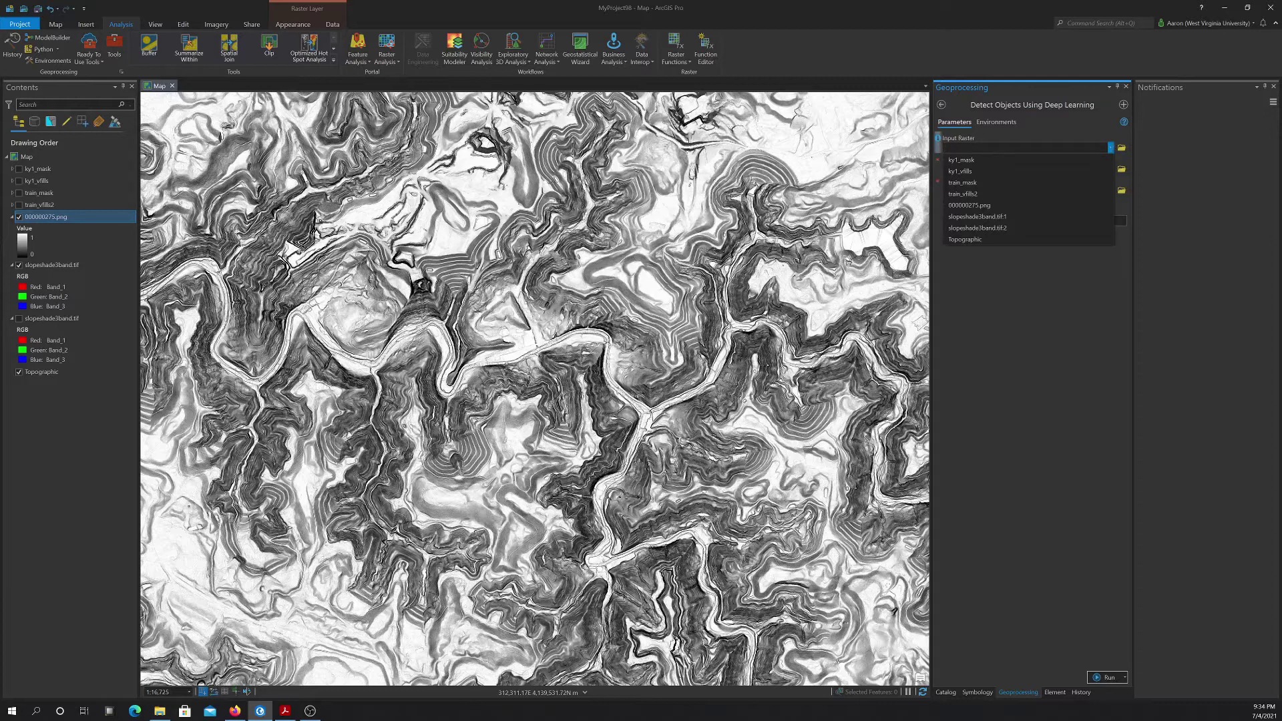
{"action": "left_click", "coordinate": [977, 216]}
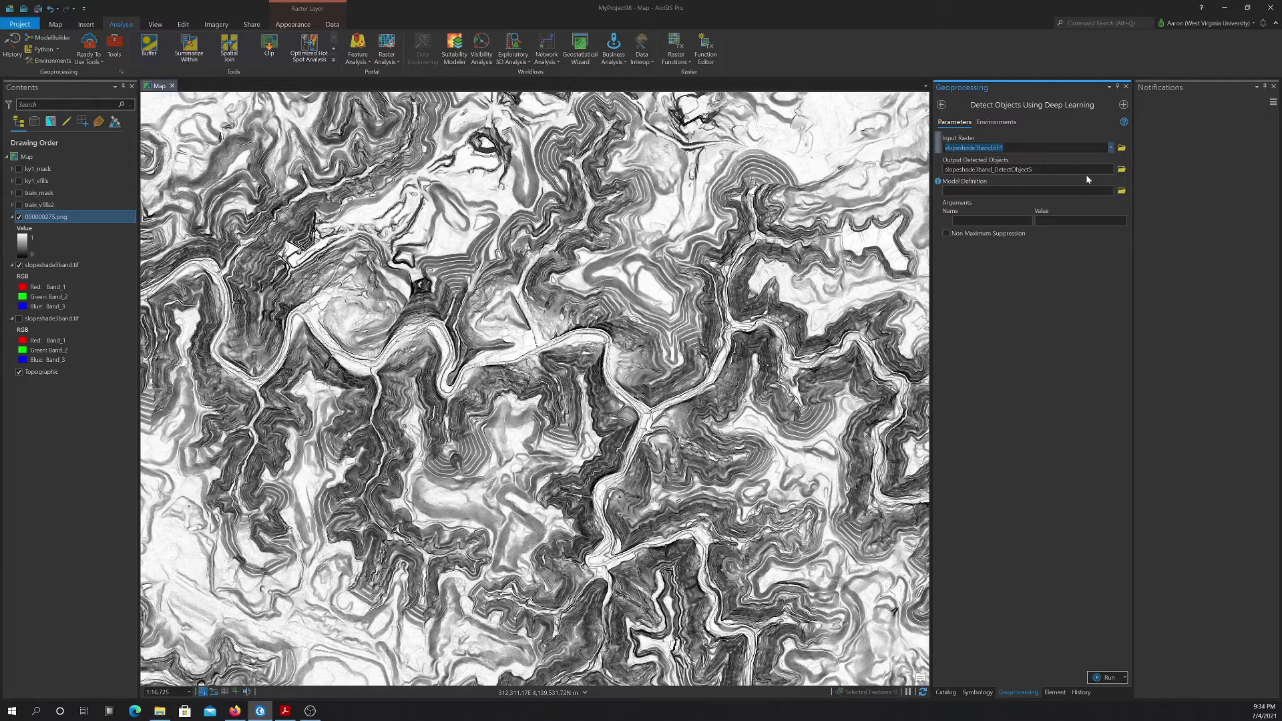
- In the tool's environment settings, set the processor type to GPU and limit the processing extent to the current display extent
{"action": "left_click", "coordinate": [996, 122]}
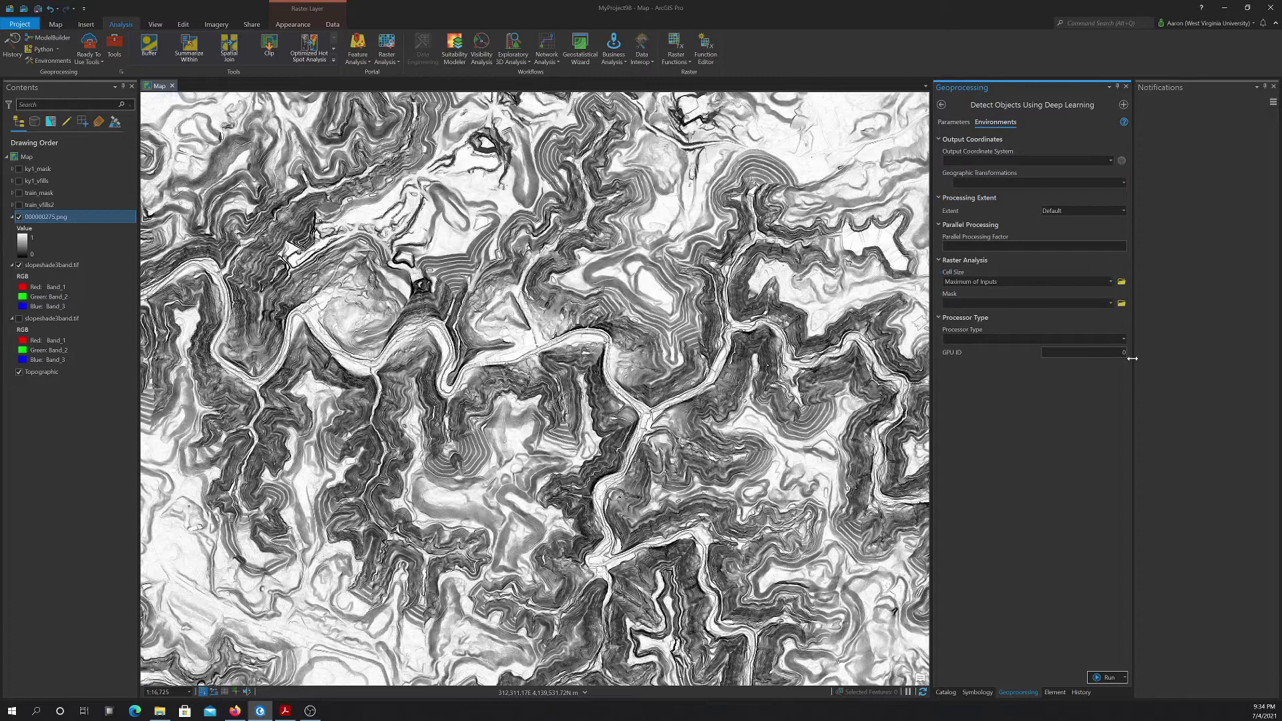
{"action": "left_click", "coordinate": [1124, 339]}
{"action": "left_click", "coordinate": [961, 363]}
{"action": "left_click", "coordinate": [1123, 211]}
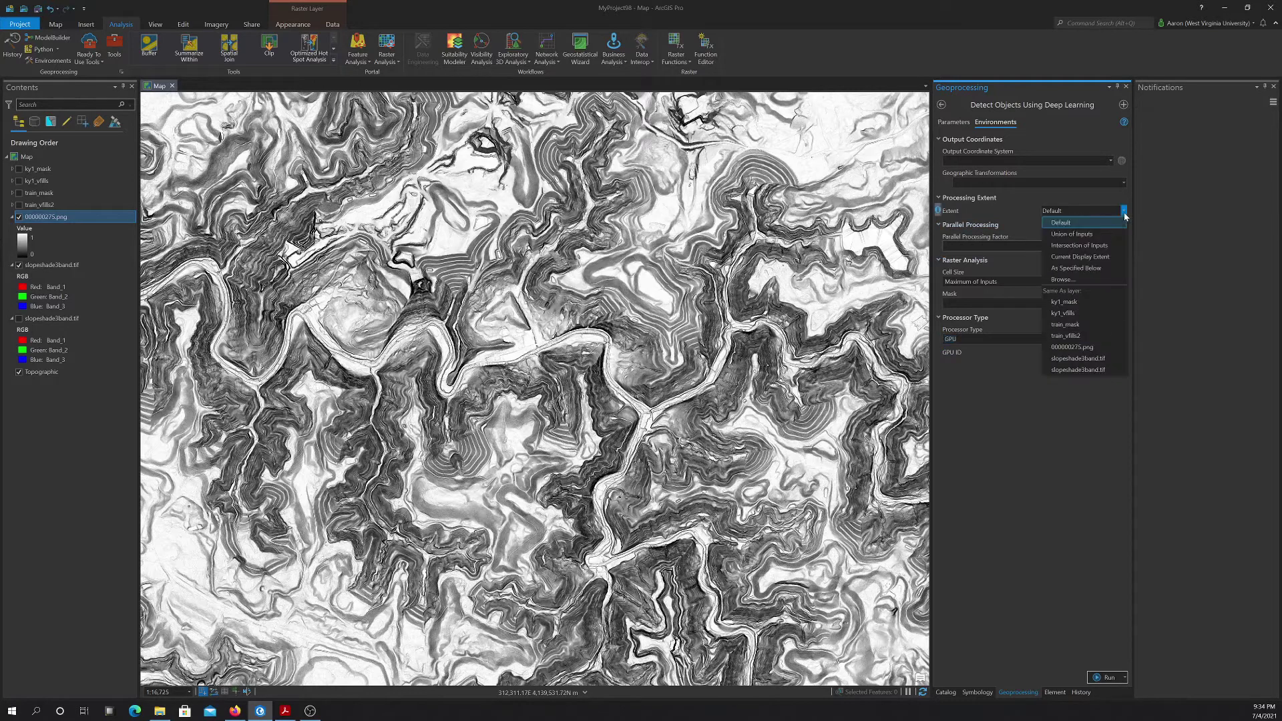
{"action": "left_click", "coordinate": [1069, 253]}
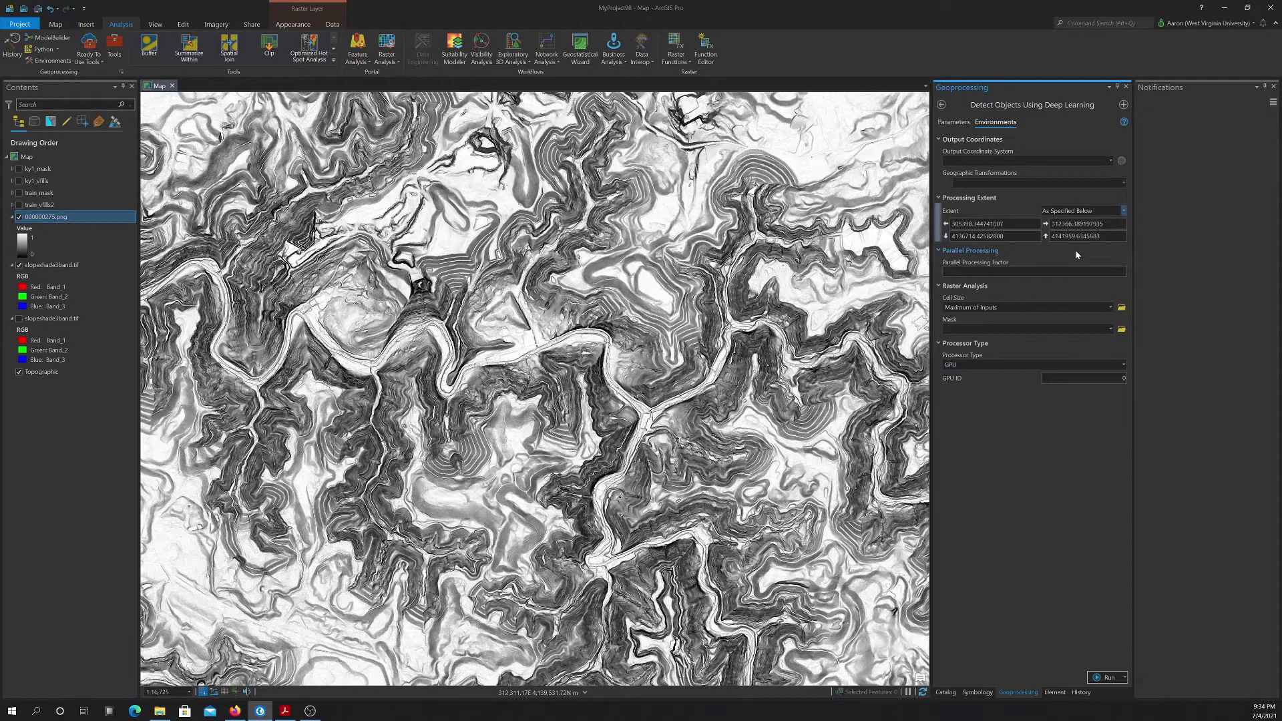
- Load model_out2.emd from the model_out2 folder as the tool's model definition
{"action": "left_click", "coordinate": [953, 123]}
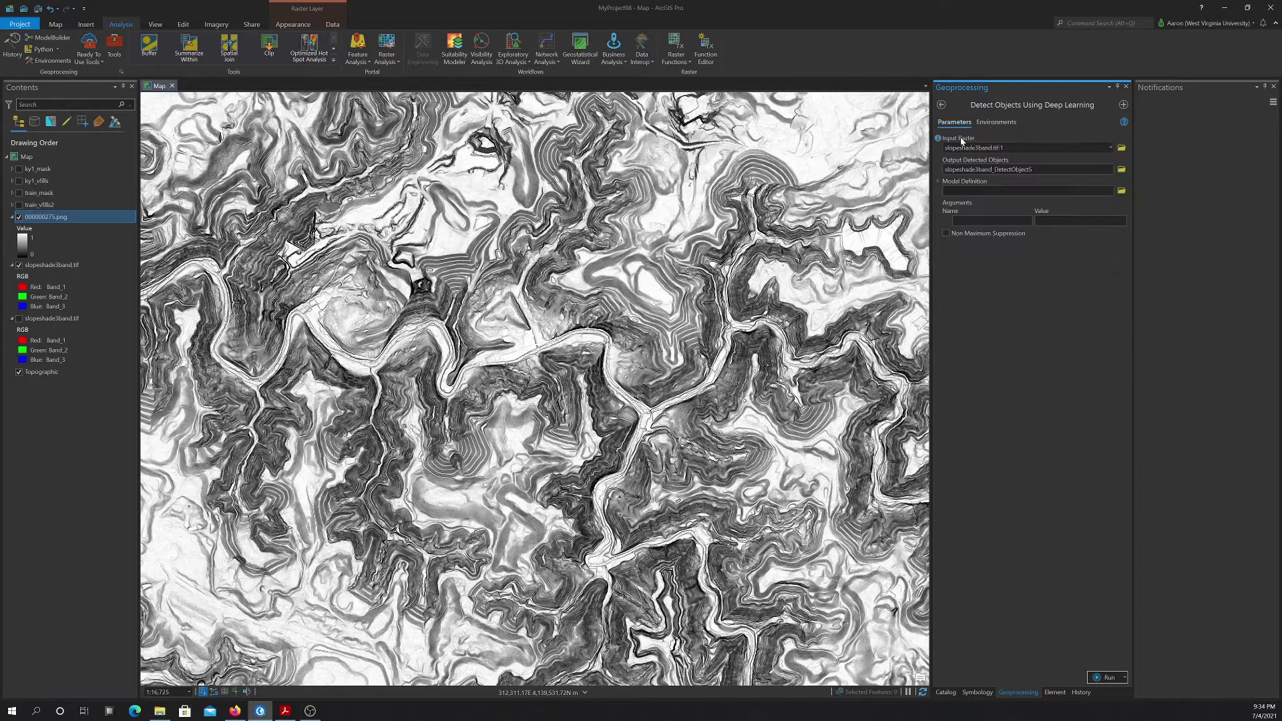
{"action": "left_click", "coordinate": [1122, 191]}
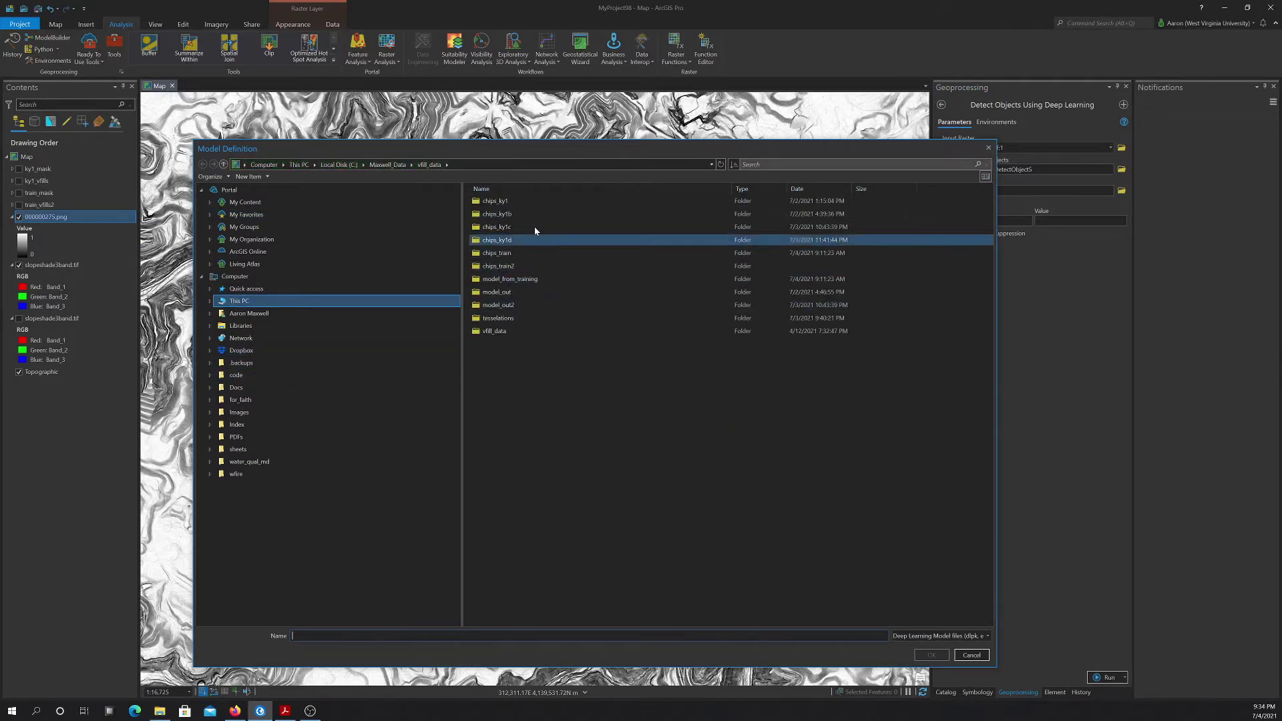
{"action": "double_click", "coordinate": [494, 304]}
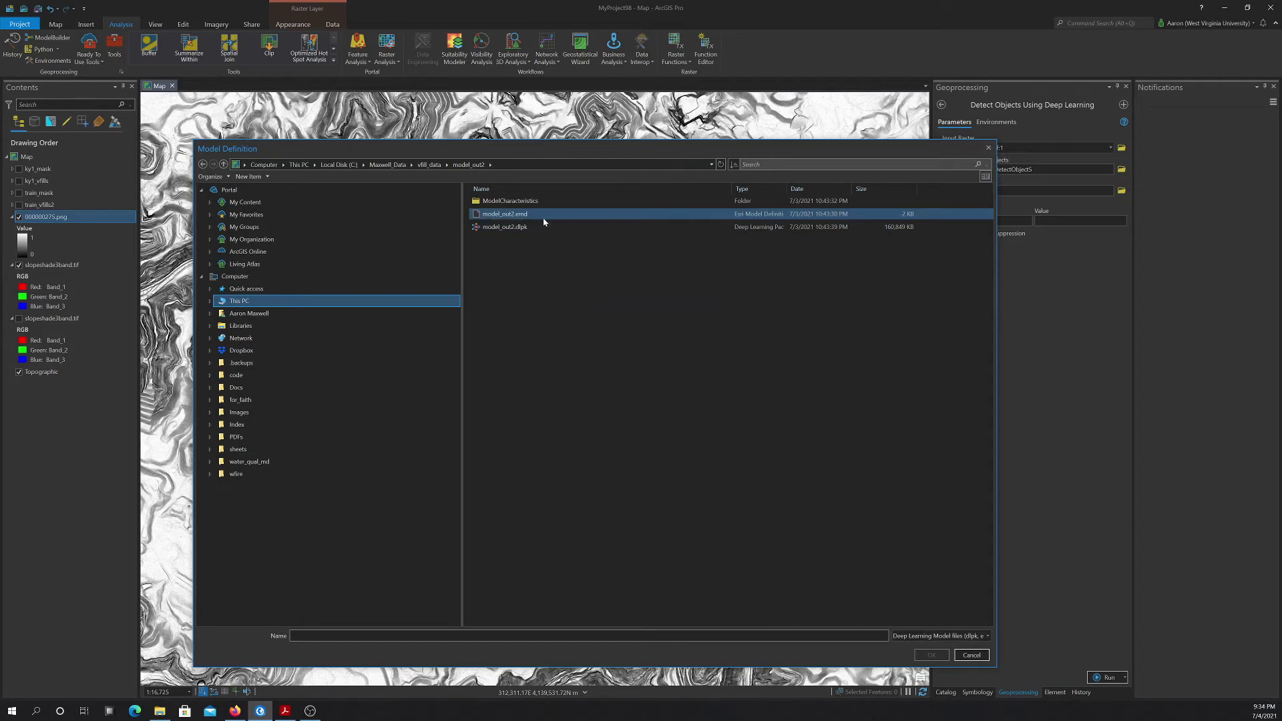
{"action": "left_click", "coordinate": [506, 215]}
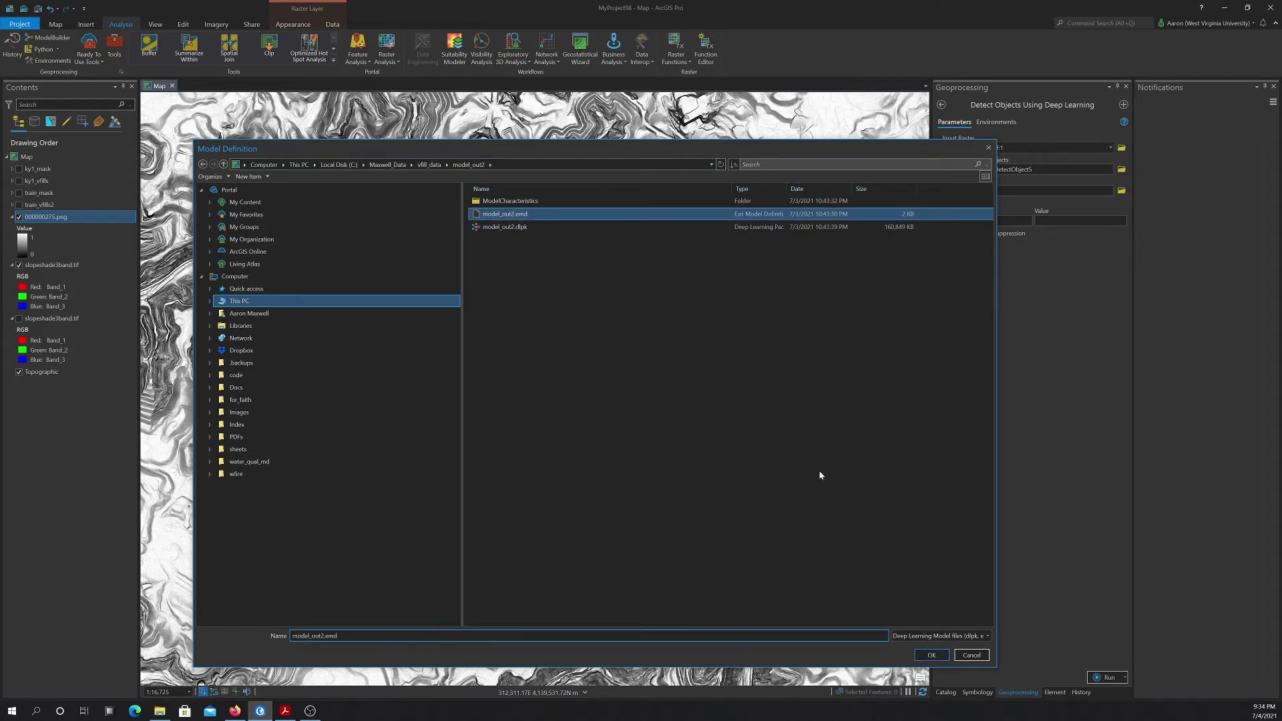
{"action": "left_click", "coordinate": [932, 655]}
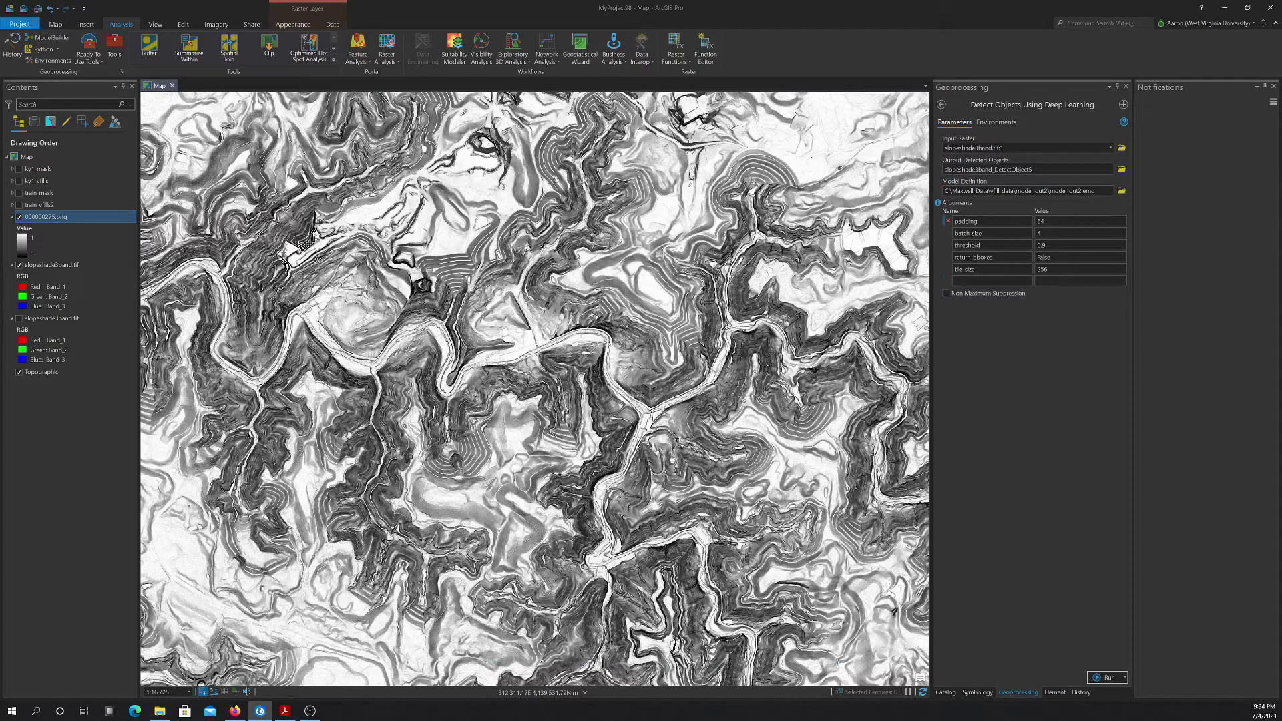
- Set the detection threshold argument to 0.95 and run the object detection
{"action": "left_click", "coordinate": [961, 224]}
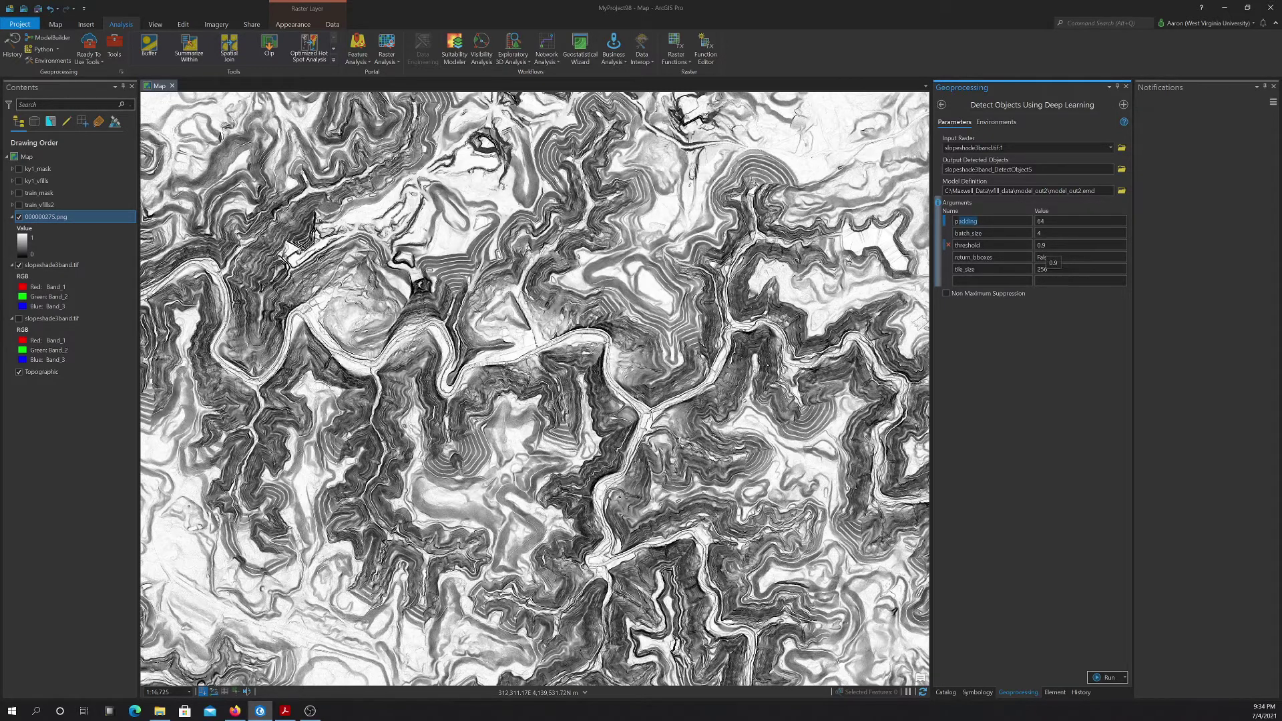
{"action": "left_click", "coordinate": [1036, 246]}
{"action": "type", "text": "0.5"}
{"action": "left_click", "coordinate": [1043, 257]}
{"action": "left_click", "coordinate": [1080, 269]}
{"action": "left_click", "coordinate": [1105, 678]}
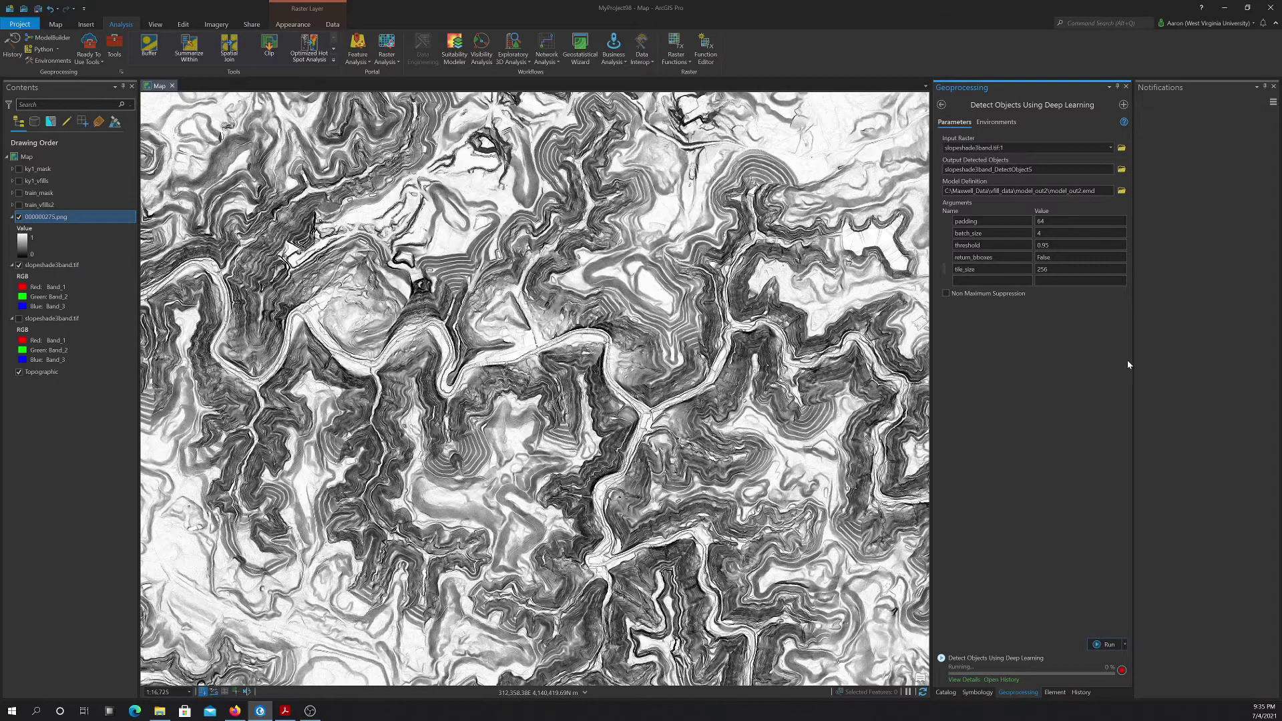
- Switch to the browser and skim the How Mask R-CNN Works guide, including its network diagrams and PointRend section
{"action": "left_click", "coordinate": [244, 715]}
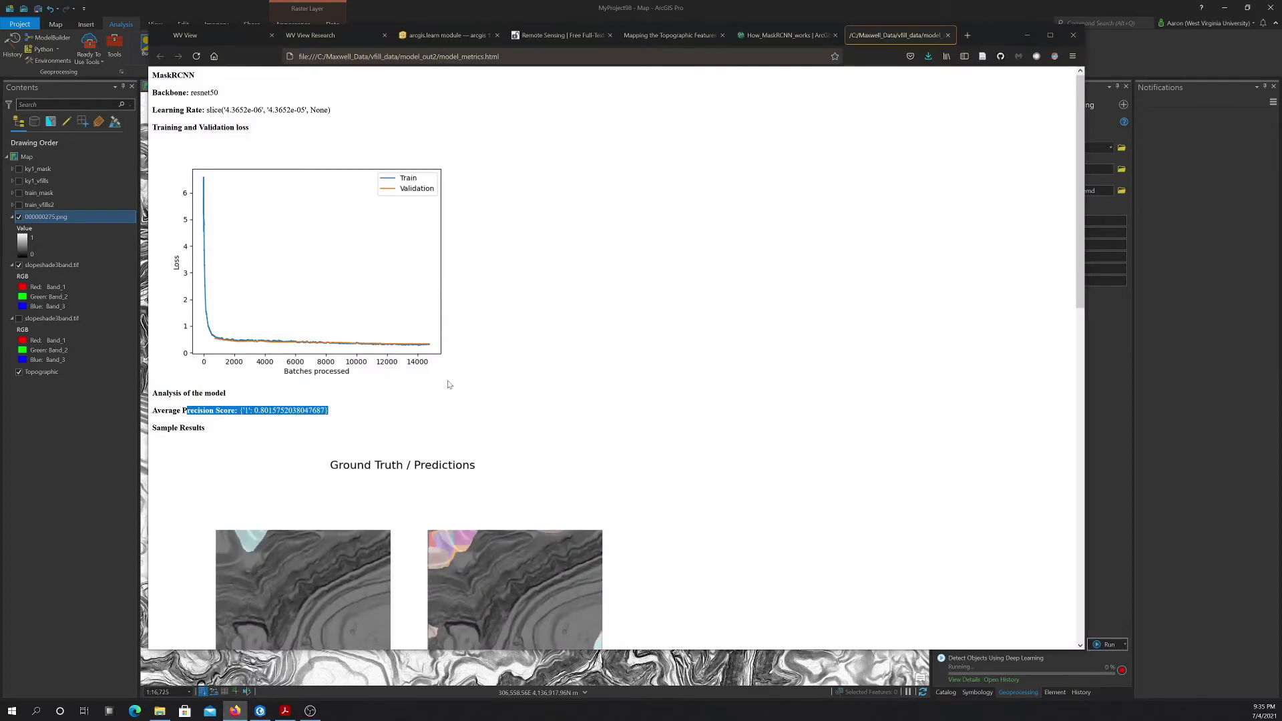
{"action": "left_click", "coordinate": [784, 34]}
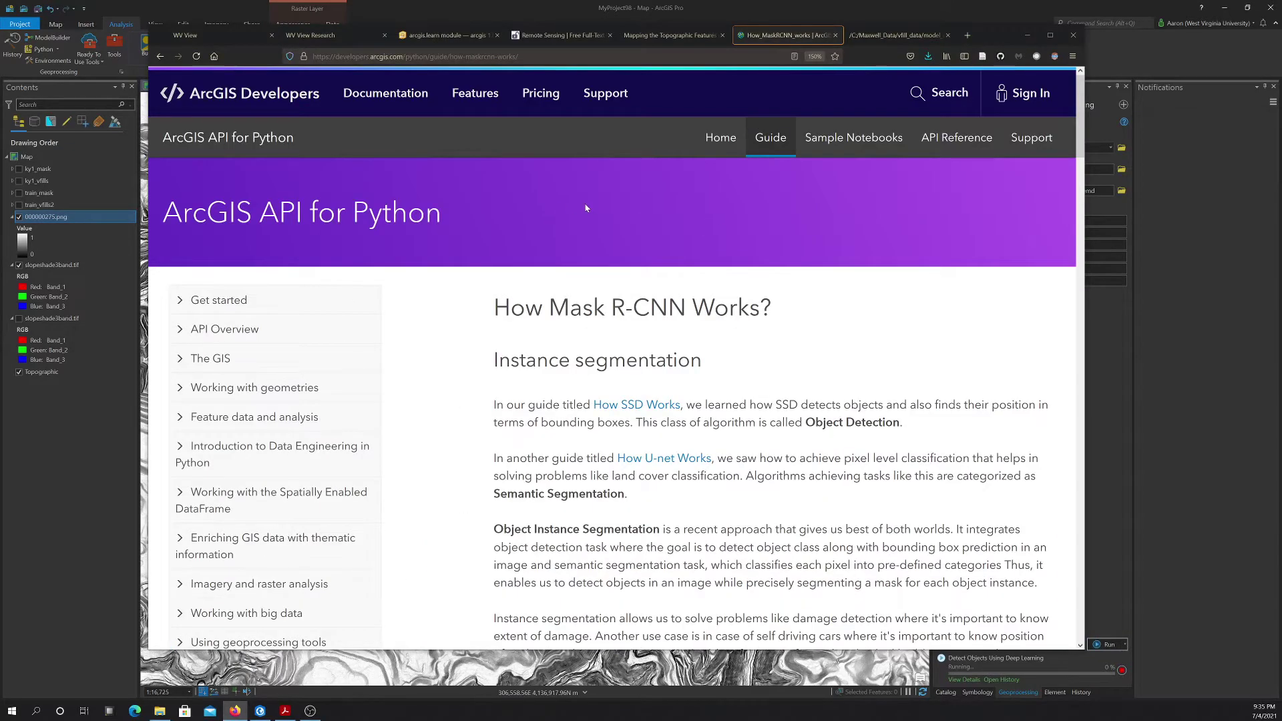
{"action": "scroll", "coordinate": [587, 208], "scroll_direction": "down", "scroll_amount": 3}
{"action": "scroll", "coordinate": [602, 179], "scroll_direction": "up", "scroll_amount": 3}
{"action": "scroll", "coordinate": [587, 235], "scroll_direction": "down", "scroll_amount": 15}
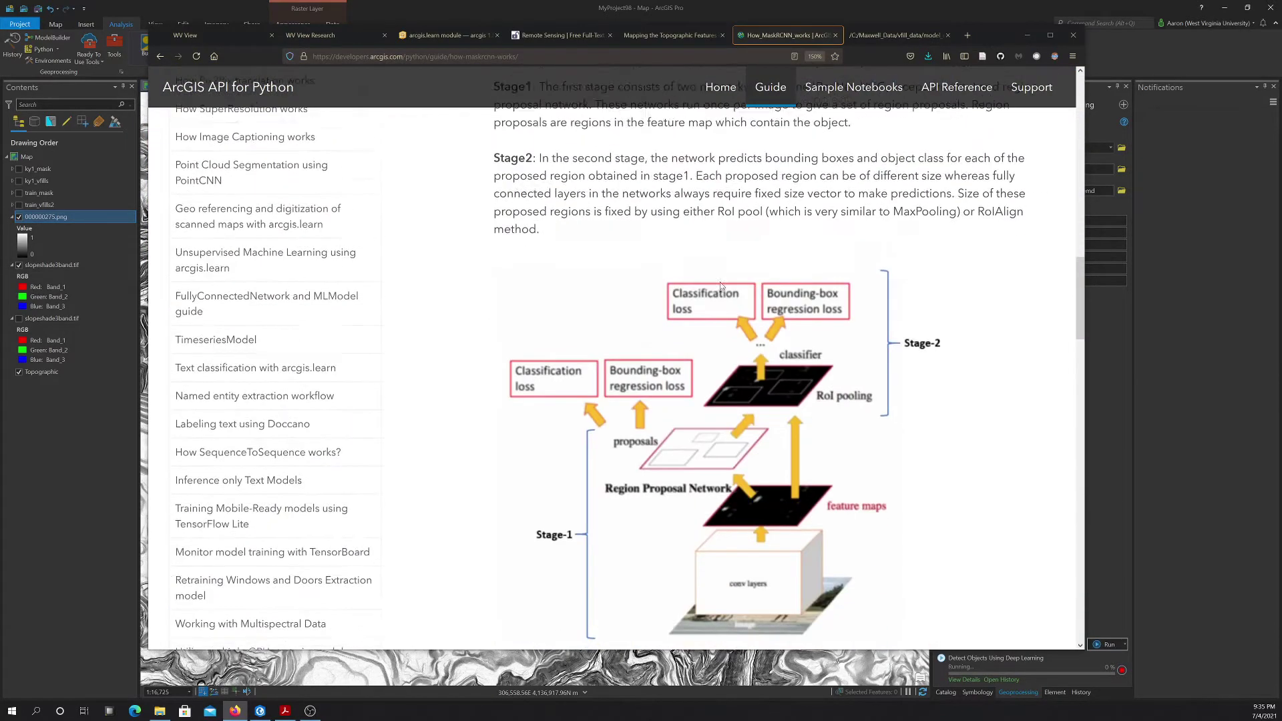
{"action": "scroll", "coordinate": [720, 286], "scroll_direction": "down", "scroll_amount": 12}
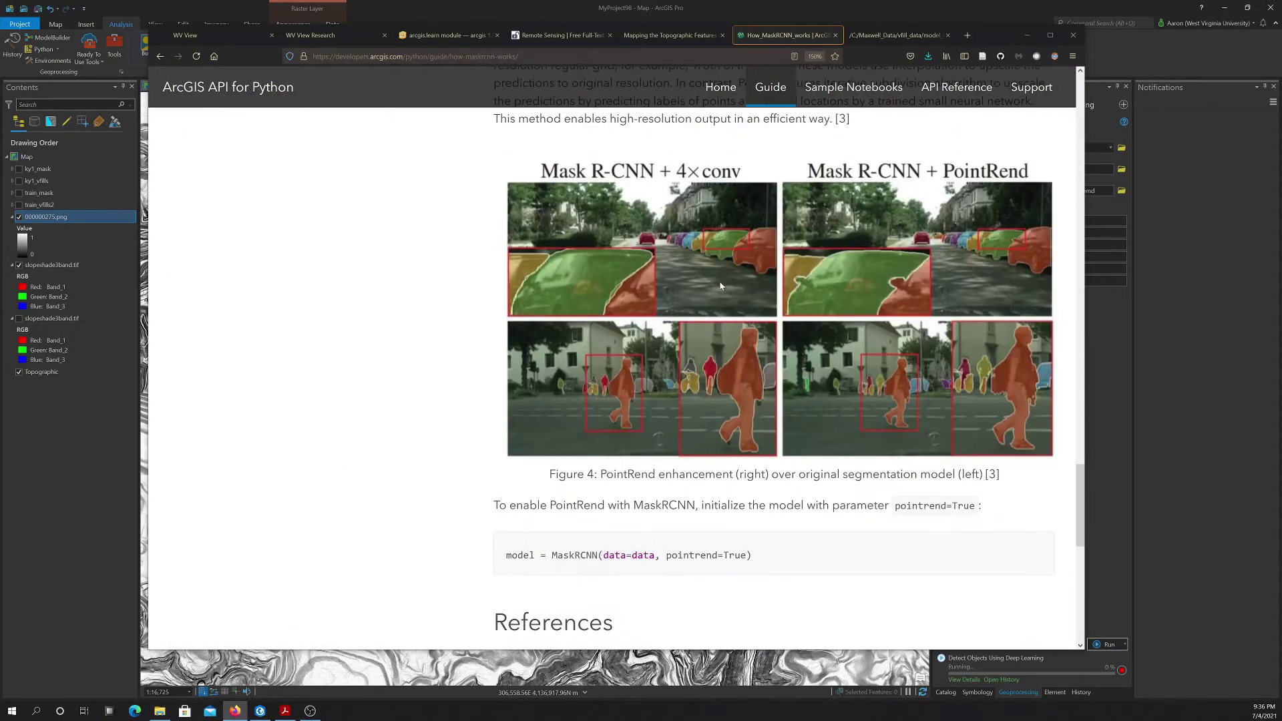
{"action": "scroll", "coordinate": [720, 286], "scroll_direction": "down", "scroll_amount": 6}
{"action": "scroll", "coordinate": [721, 286], "scroll_direction": "up", "scroll_amount": 9}
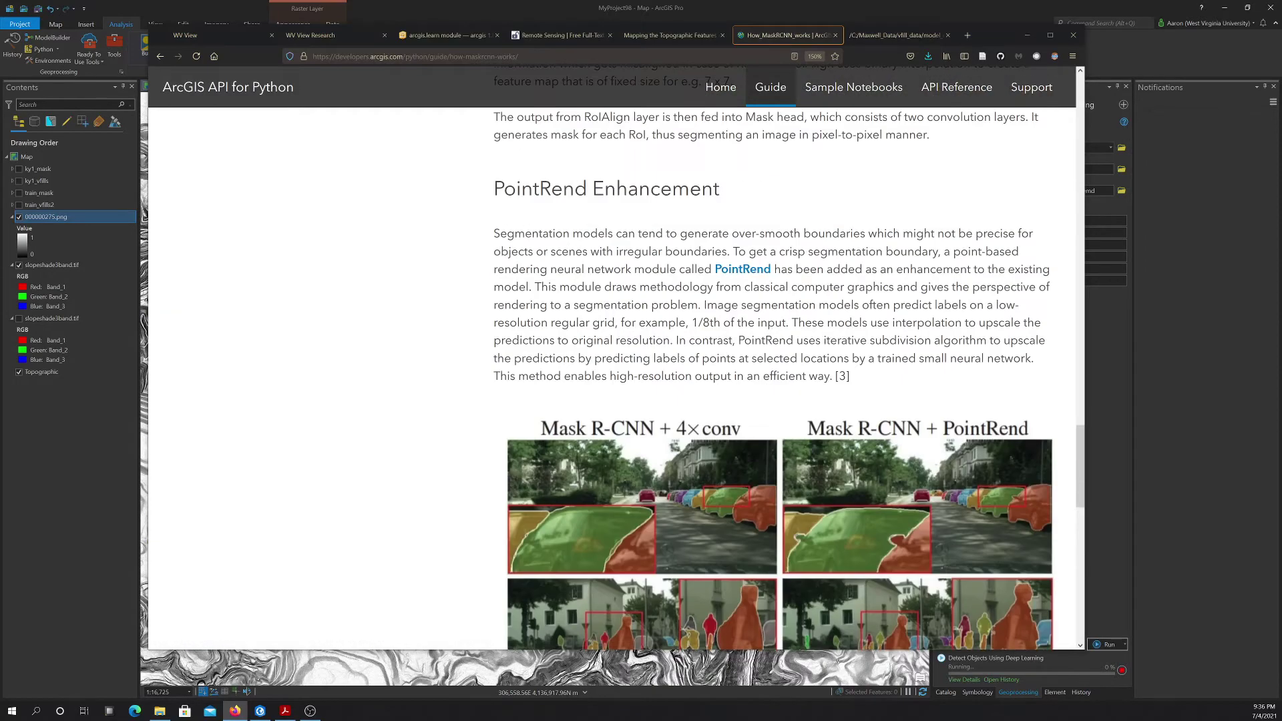
{"action": "scroll", "coordinate": [724, 274], "scroll_direction": "up", "scroll_amount": 12}
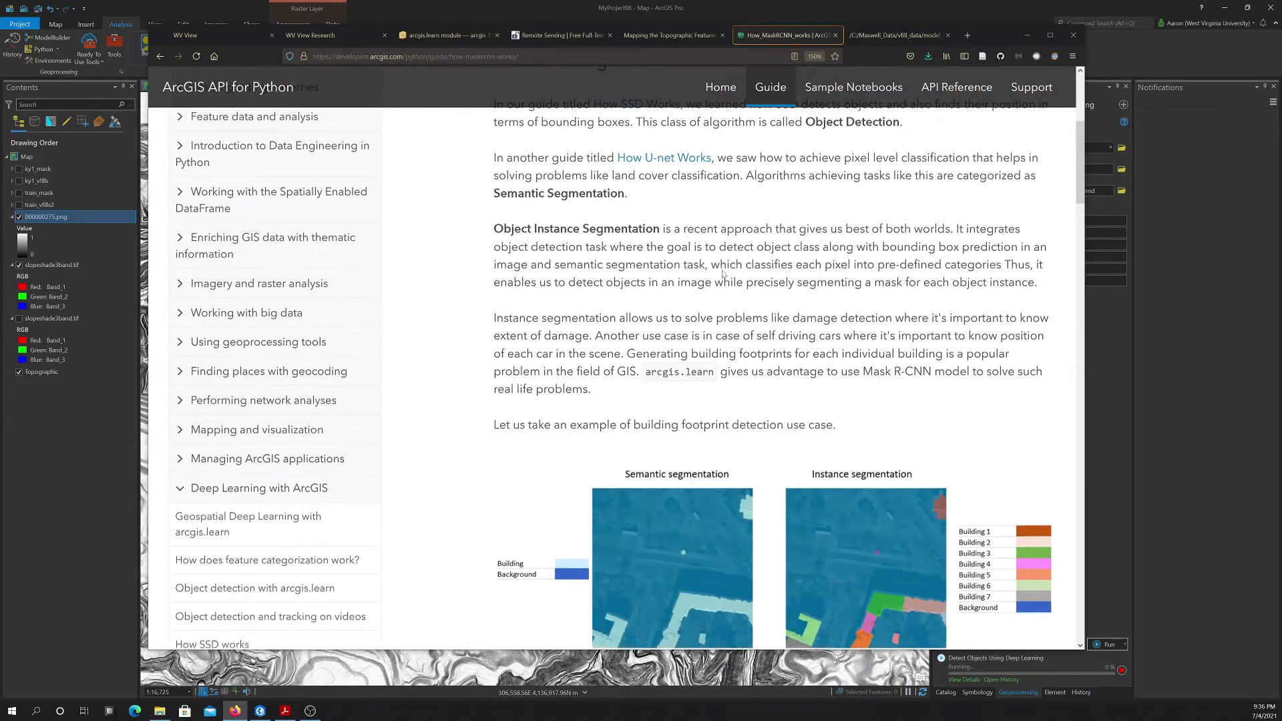
{"action": "scroll", "coordinate": [723, 274], "scroll_direction": "up", "scroll_amount": 4}
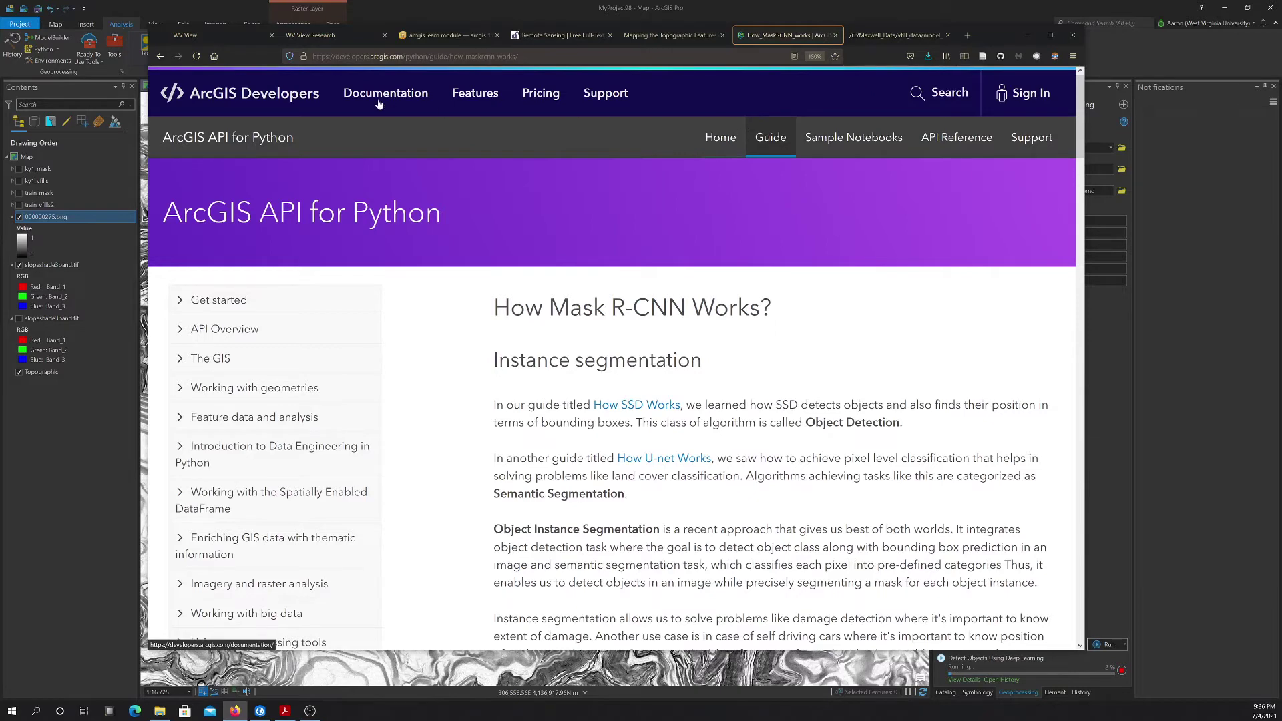
- Open the MaskRCNN class under Object Detection Models in the arcgis.learn reference and review its main arguments
{"action": "left_click", "coordinate": [435, 37]}
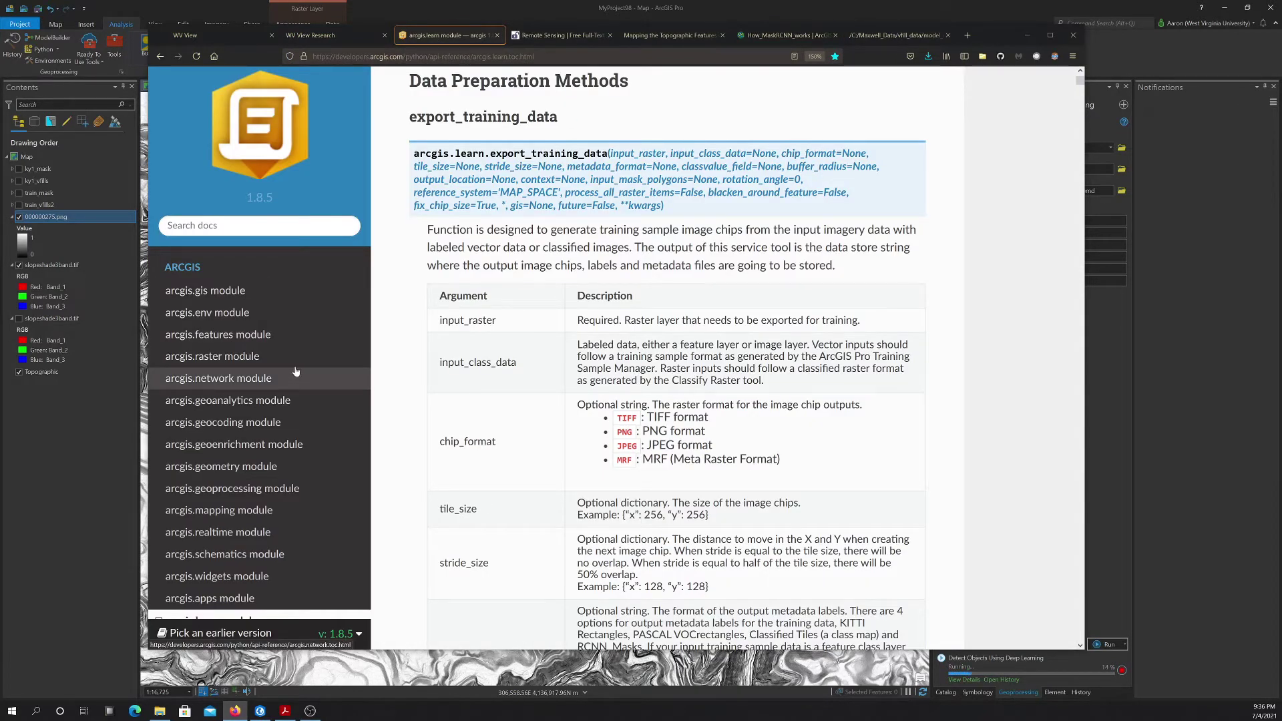
{"action": "scroll", "coordinate": [200, 430], "scroll_direction": "down", "scroll_amount": 4}
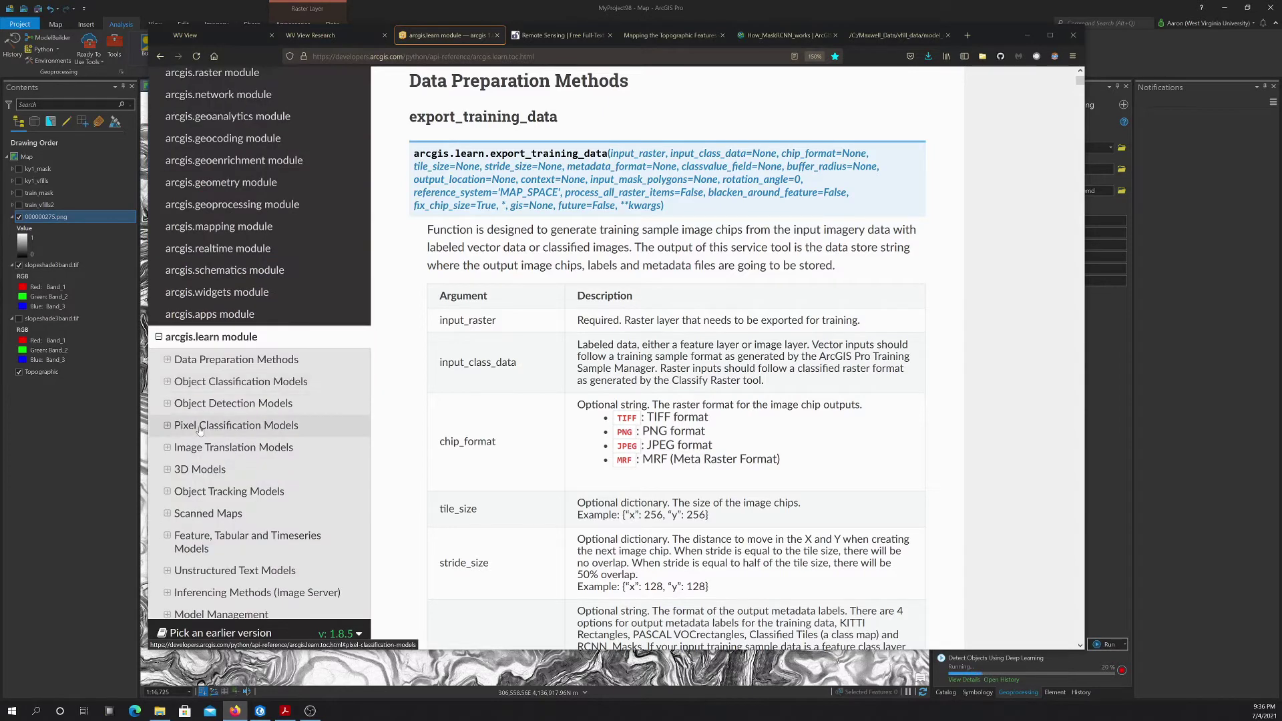
{"action": "left_click", "coordinate": [168, 404]}
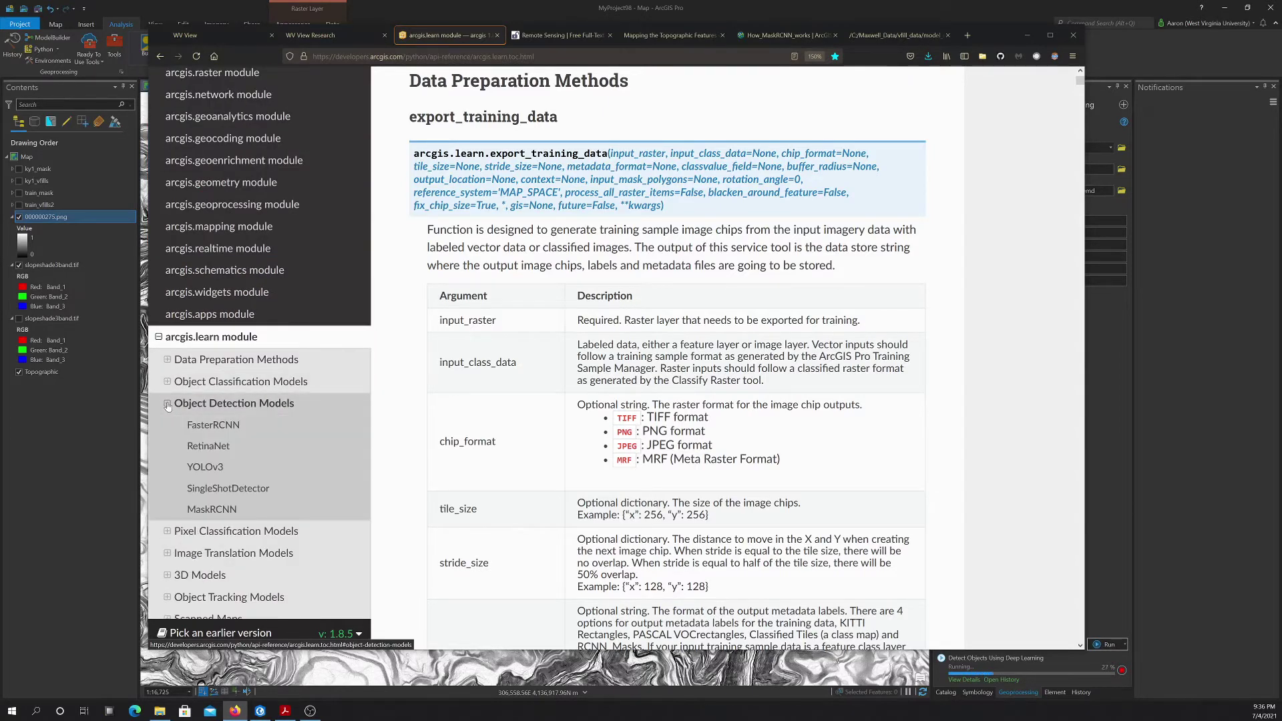
{"action": "left_click", "coordinate": [199, 511]}
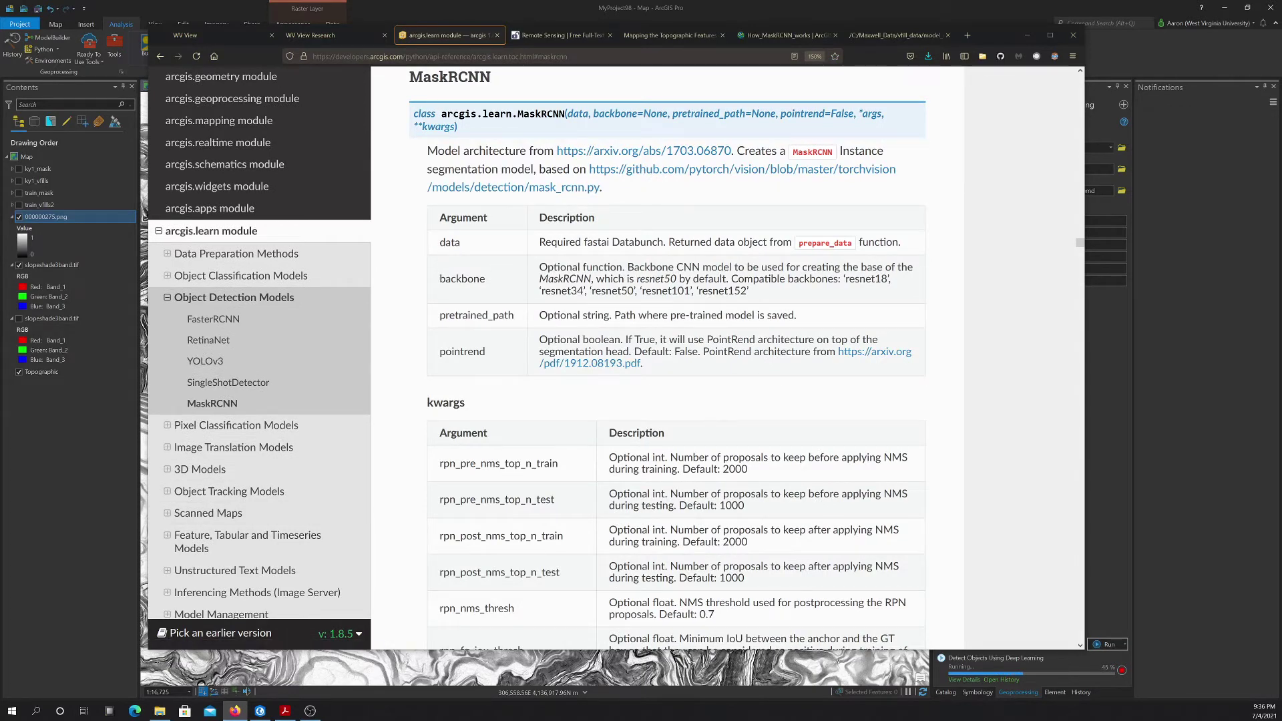
{"action": "left_click_drag", "start_coordinate": [445, 243], "coordinate": [509, 316]}
{"action": "double_click", "coordinate": [449, 242]}
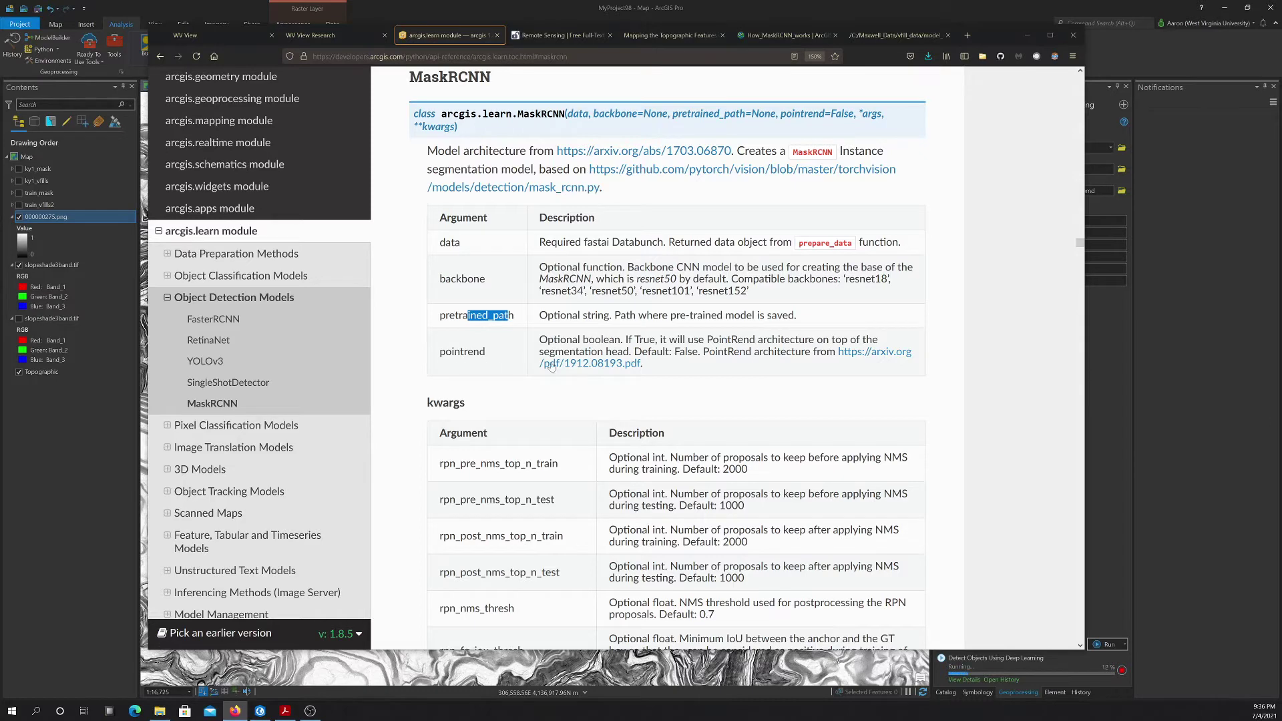
- Examine the MaskRCNN keyword arguments and the fit method's training parameters in the reference
{"action": "scroll", "coordinate": [552, 366], "scroll_direction": "down", "scroll_amount": 4}
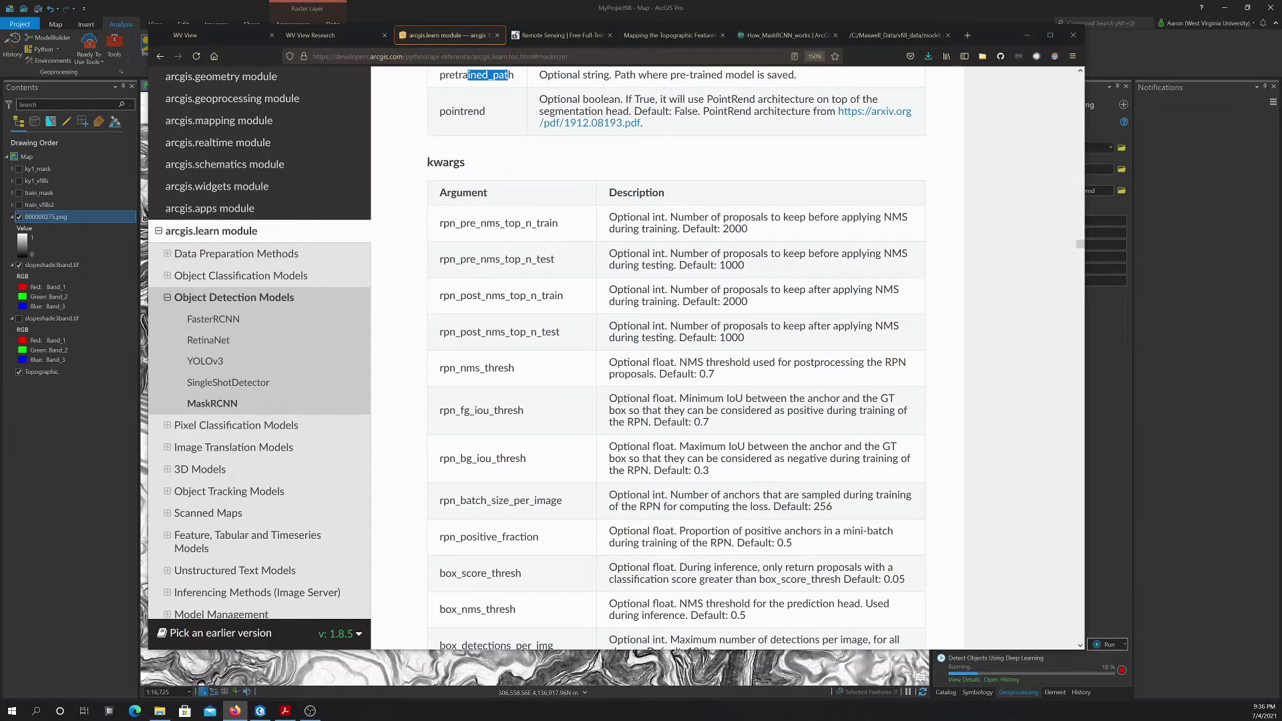
{"action": "scroll", "coordinate": [524, 262], "scroll_direction": "down", "scroll_amount": 7}
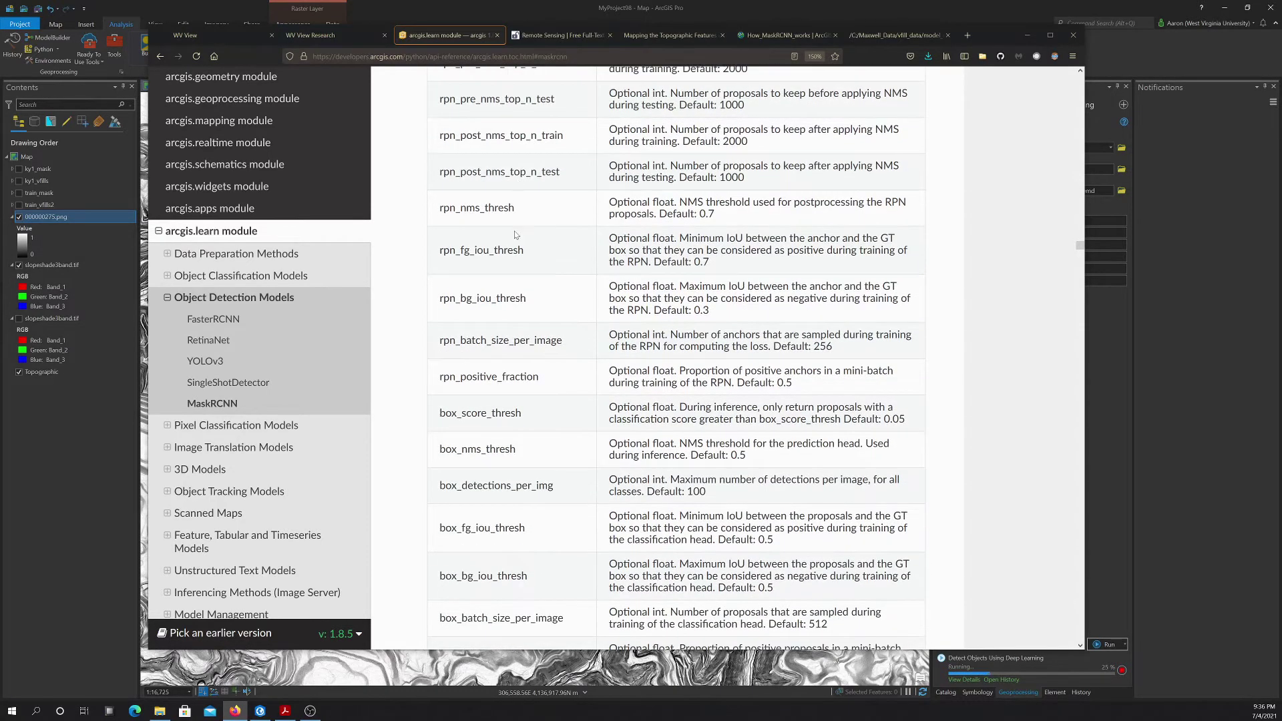
{"action": "scroll", "coordinate": [523, 261], "scroll_direction": "up", "scroll_amount": 5}
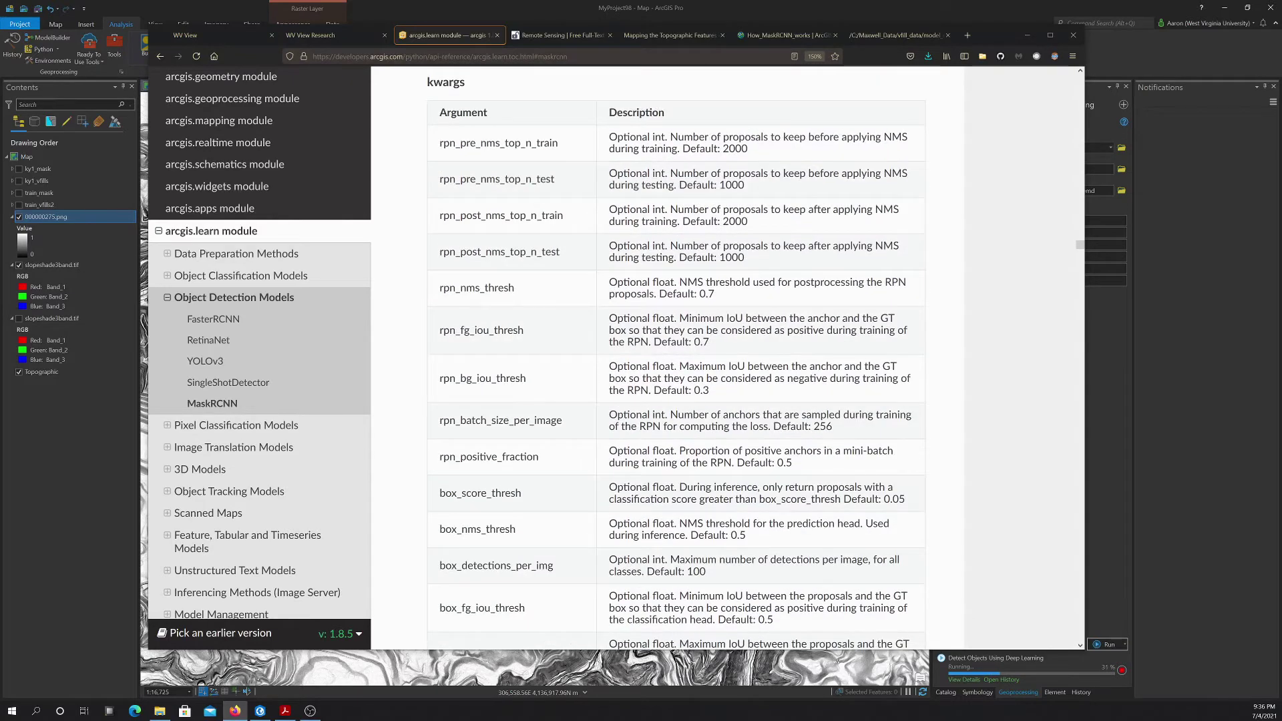
{"action": "scroll", "coordinate": [669, 317], "scroll_direction": "down", "scroll_amount": 6}
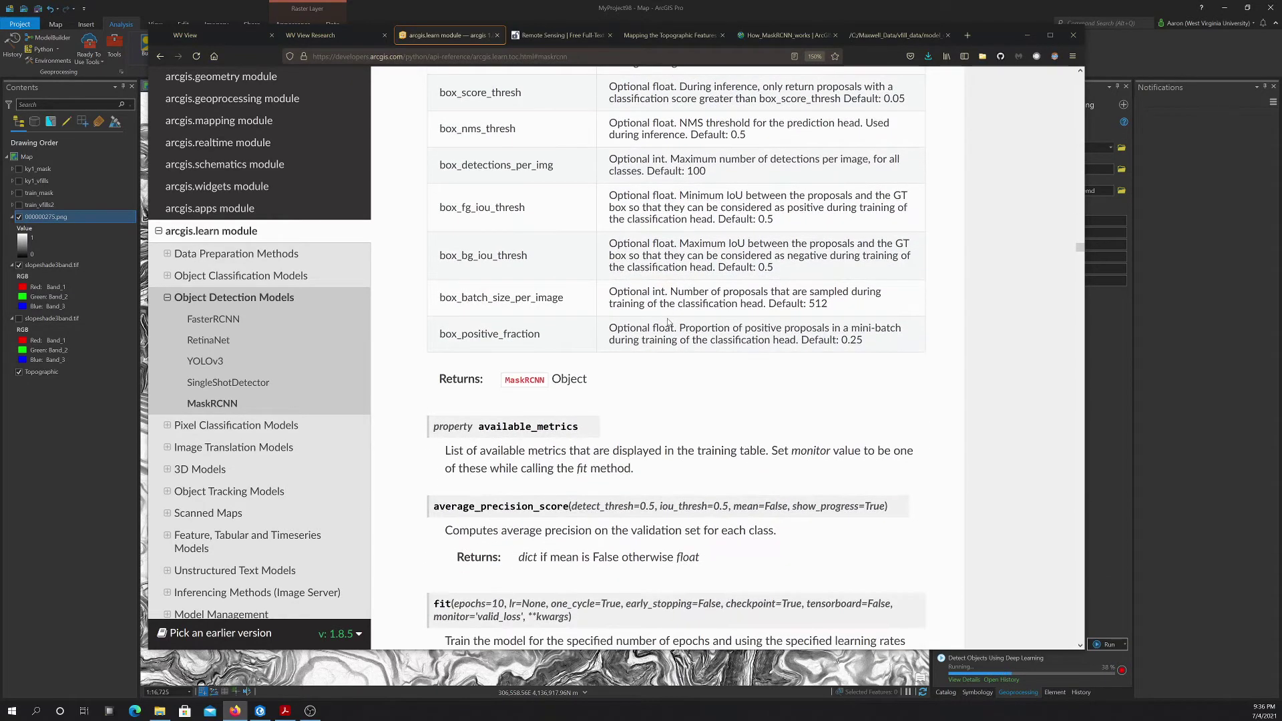
{"action": "scroll", "coordinate": [669, 323], "scroll_direction": "down", "scroll_amount": 1}
{"action": "scroll", "coordinate": [669, 323], "scroll_direction": "down", "scroll_amount": 1}
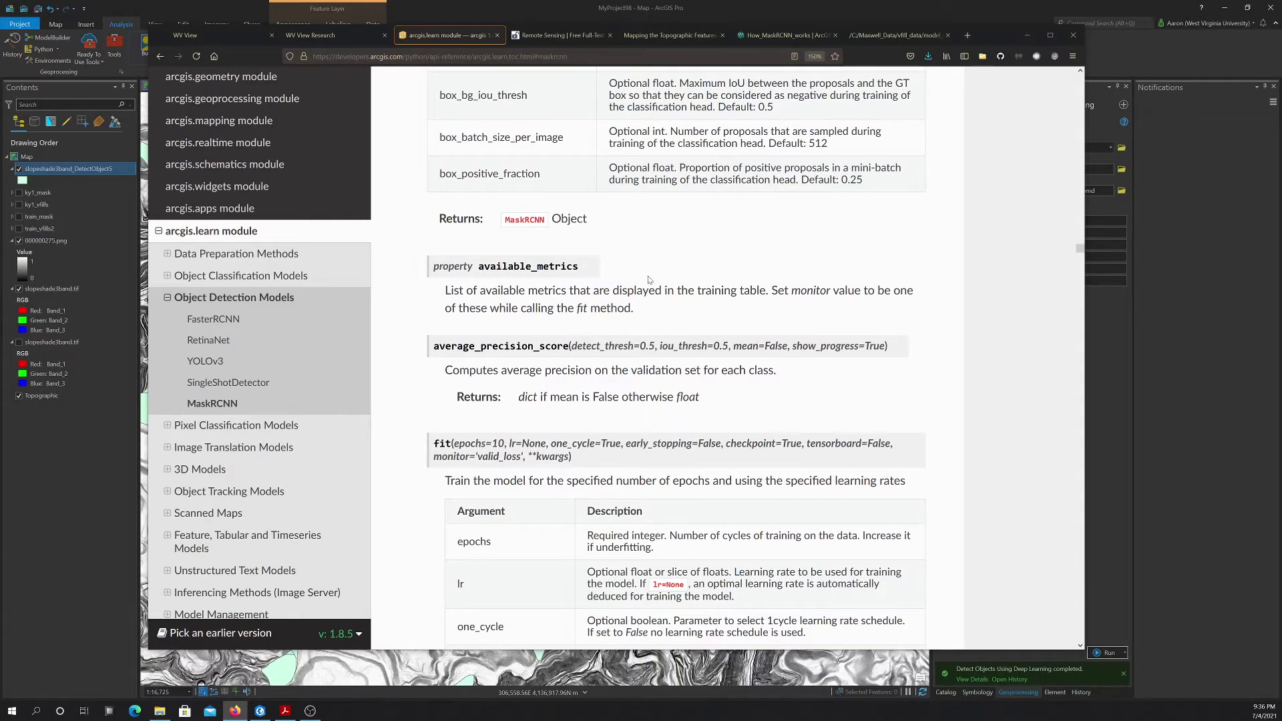
{"action": "scroll", "coordinate": [634, 306], "scroll_direction": "down", "scroll_amount": 5}
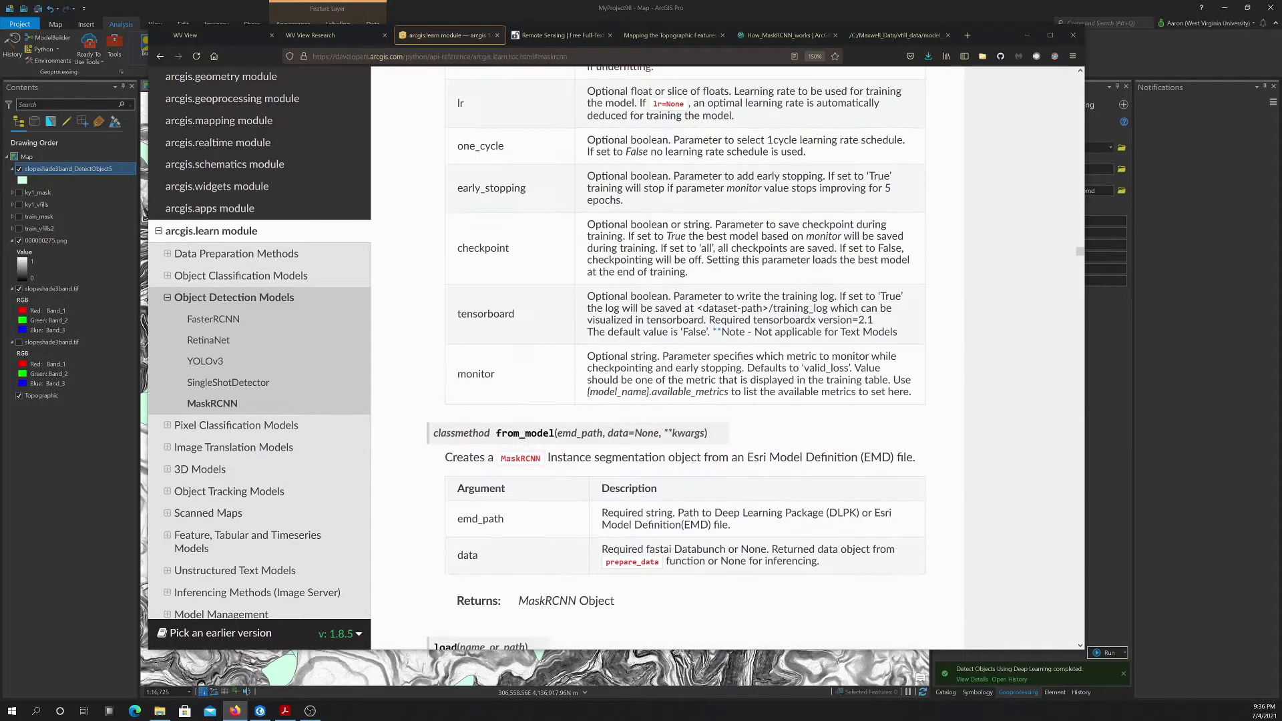
{"action": "scroll", "coordinate": [634, 305], "scroll_direction": "up", "scroll_amount": 3}
{"action": "scroll", "coordinate": [633, 306], "scroll_direction": "up", "scroll_amount": 6}
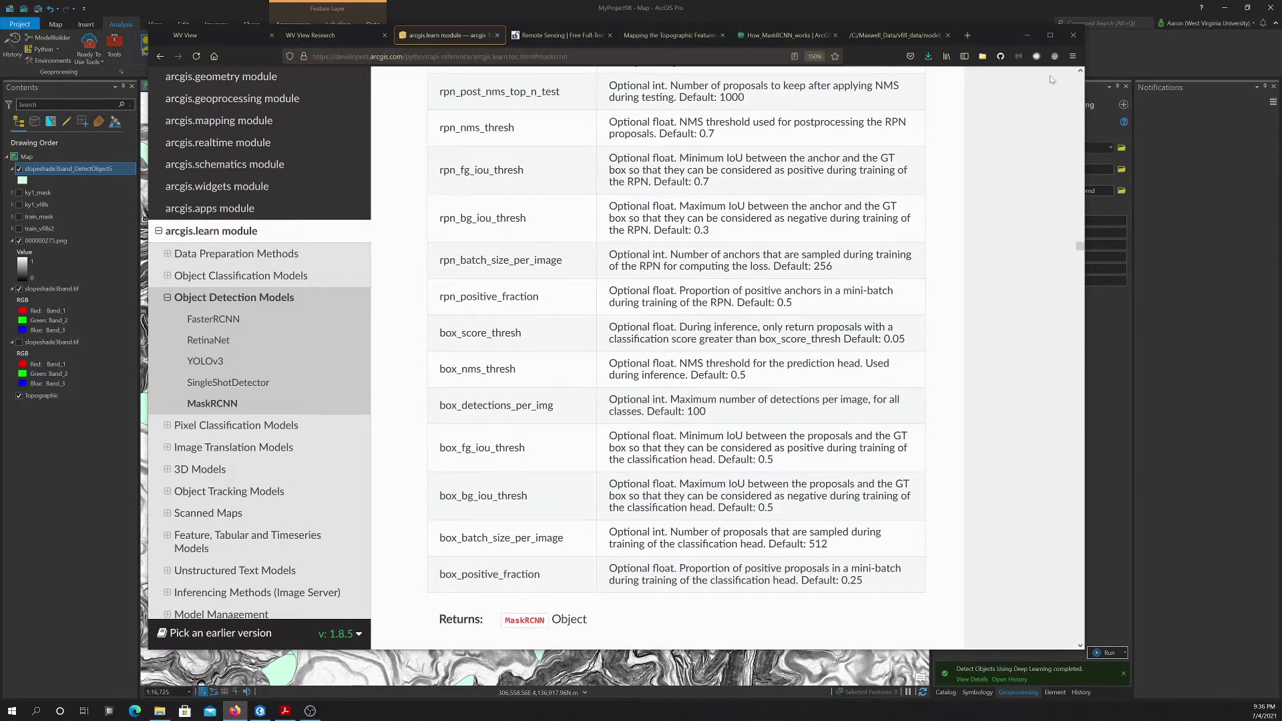
- Minimize the browser to return to ArcGIS Pro and examine the detected valley fill polygons over the Kentucky slopeshade
{"action": "left_click", "coordinate": [1026, 40]}
{"action": "scroll", "coordinate": [697, 227], "scroll_direction": "down", "scroll_amount": 4}
{"action": "scroll", "coordinate": [698, 193], "scroll_direction": "up", "scroll_amount": 3}
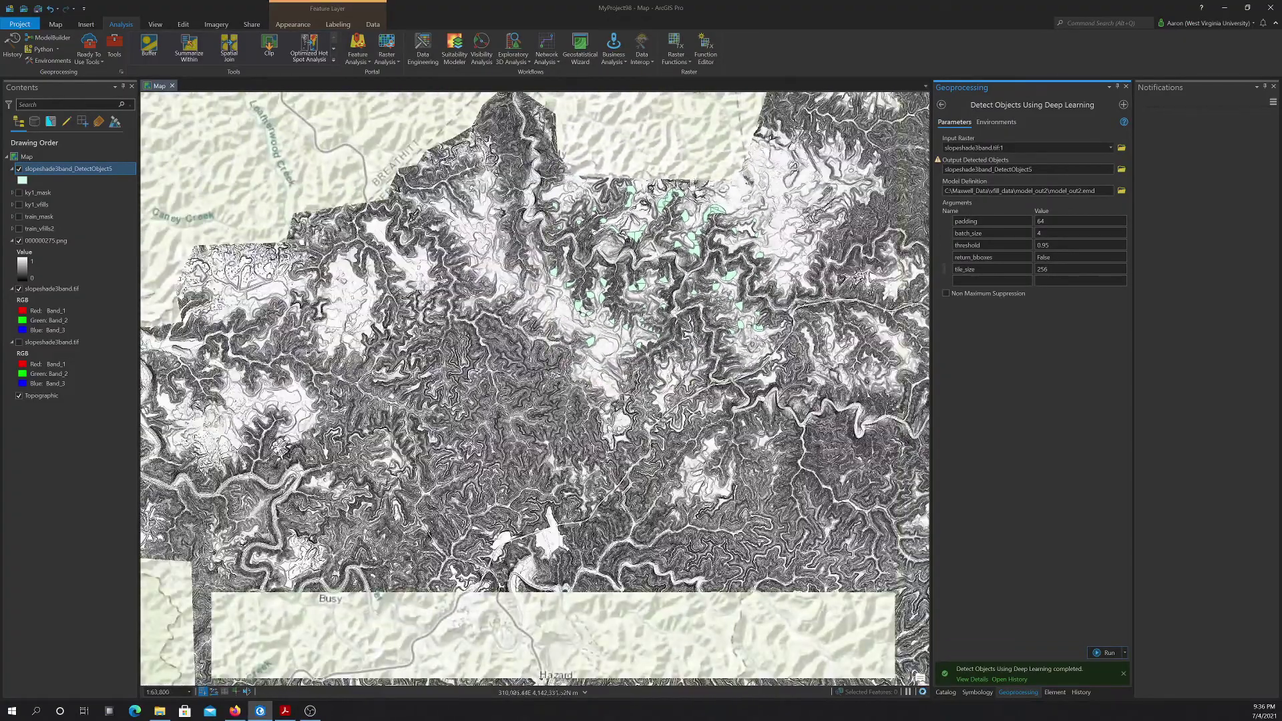
{"action": "scroll", "coordinate": [544, 167], "scroll_direction": "up", "scroll_amount": 3}
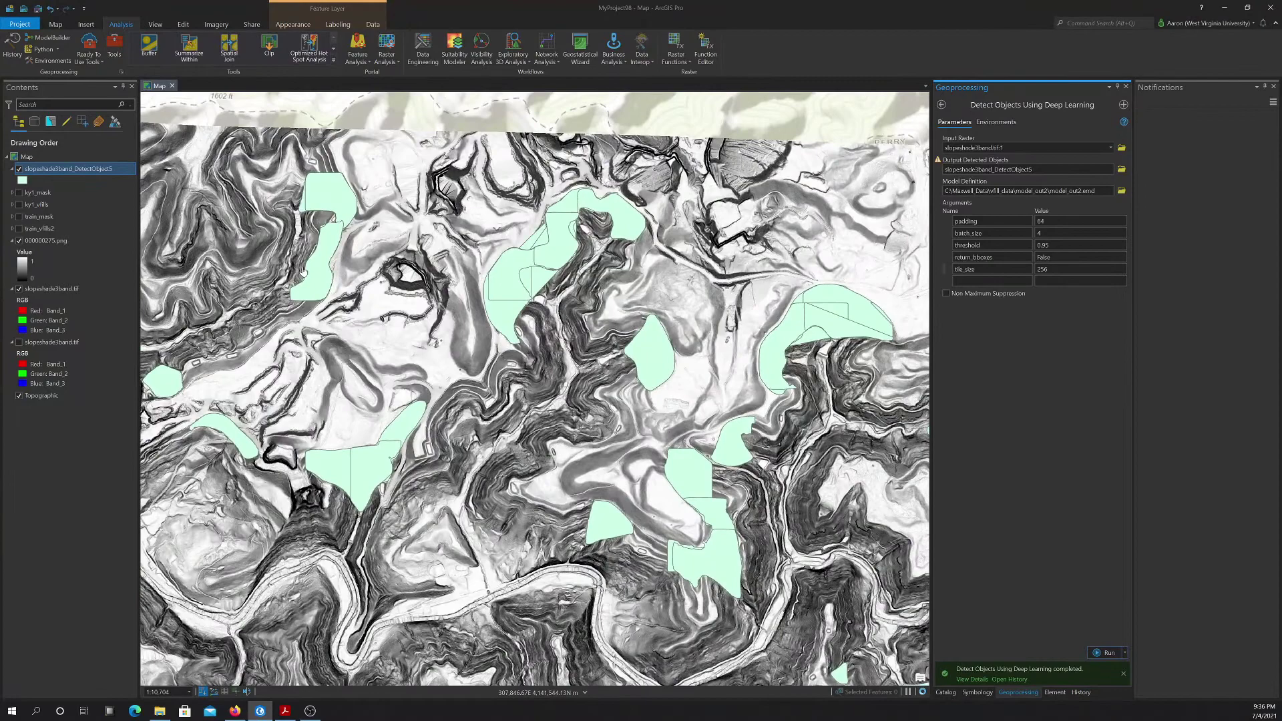
- Examine the detected valley fill polygons across the slopeshade, including the seams where a single fill is split between tiles
{"action": "left_click_drag", "start_coordinate": [303, 270], "coordinate": [438, 229]}
{"action": "left_click_drag", "start_coordinate": [201, 307], "coordinate": [421, 299]}
{"action": "left_click_drag", "start_coordinate": [668, 374], "coordinate": [597, 329]}
{"action": "left_click_drag", "start_coordinate": [728, 380], "coordinate": [478, 270]}
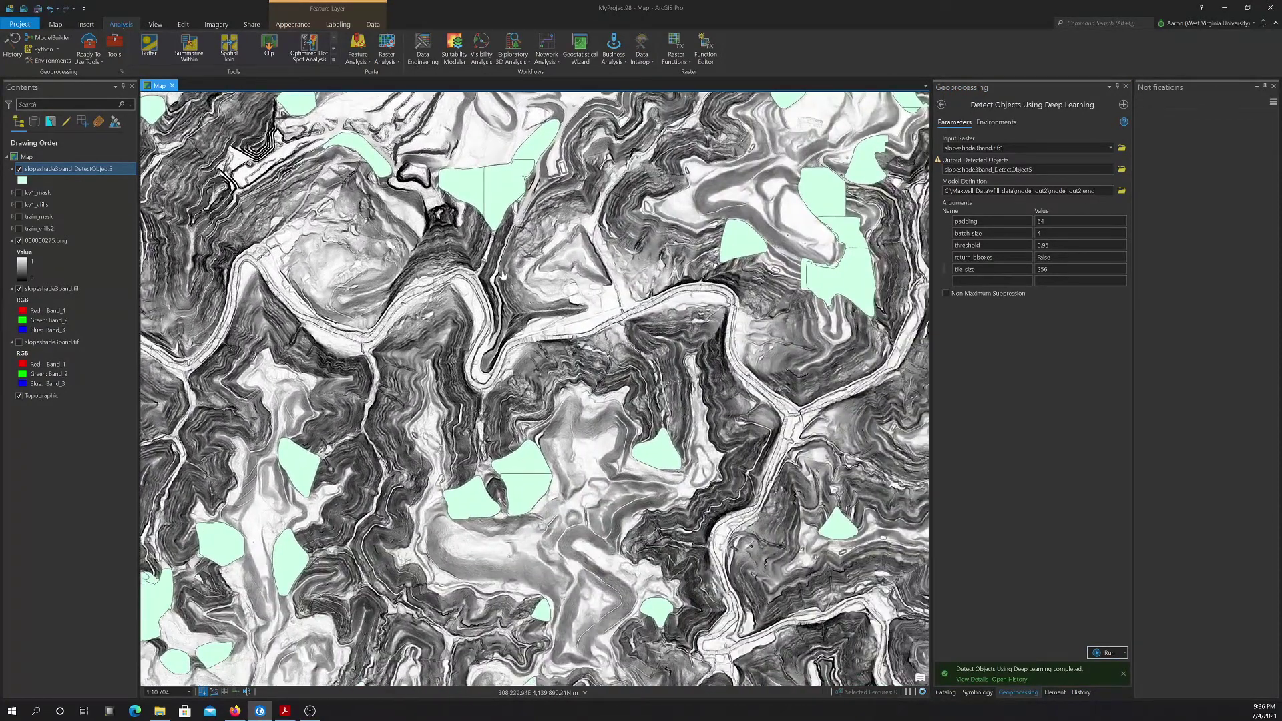
{"action": "left_click_drag", "start_coordinate": [664, 406], "coordinate": [628, 320]}
{"action": "left_click_drag", "start_coordinate": [535, 414], "coordinate": [369, 298]}
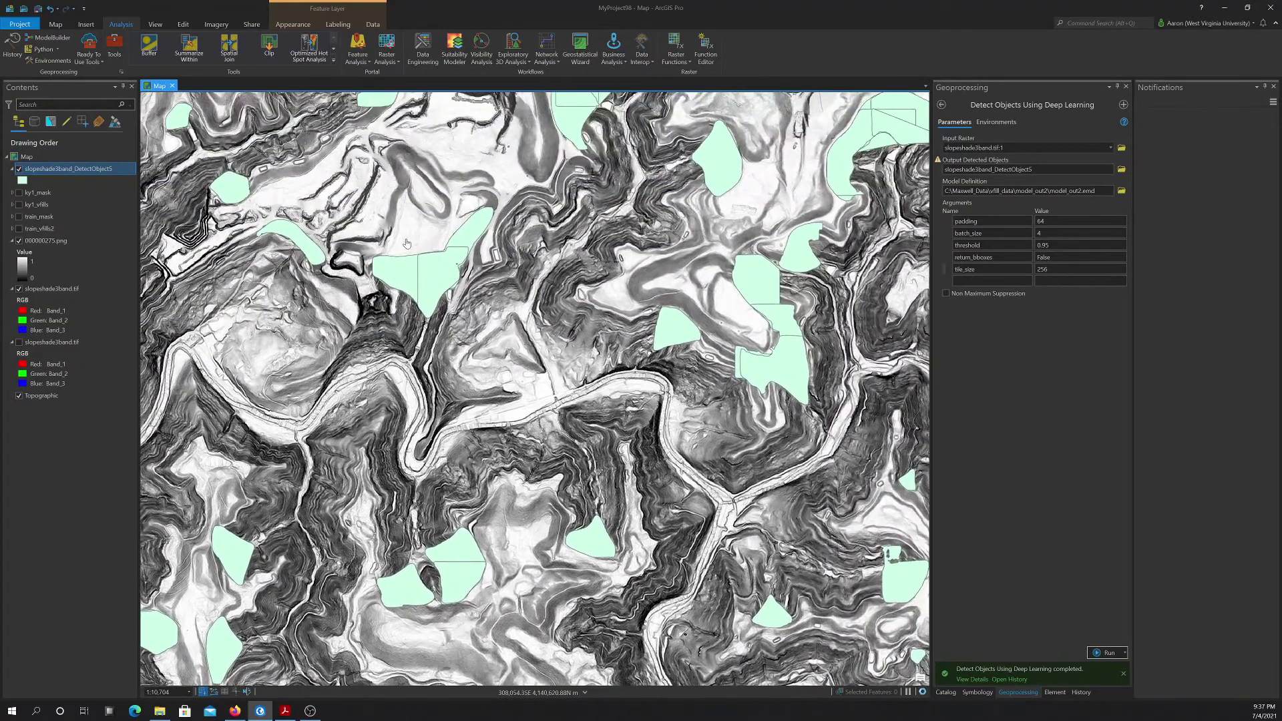
{"action": "scroll", "coordinate": [407, 243], "scroll_direction": "up", "scroll_amount": 3}
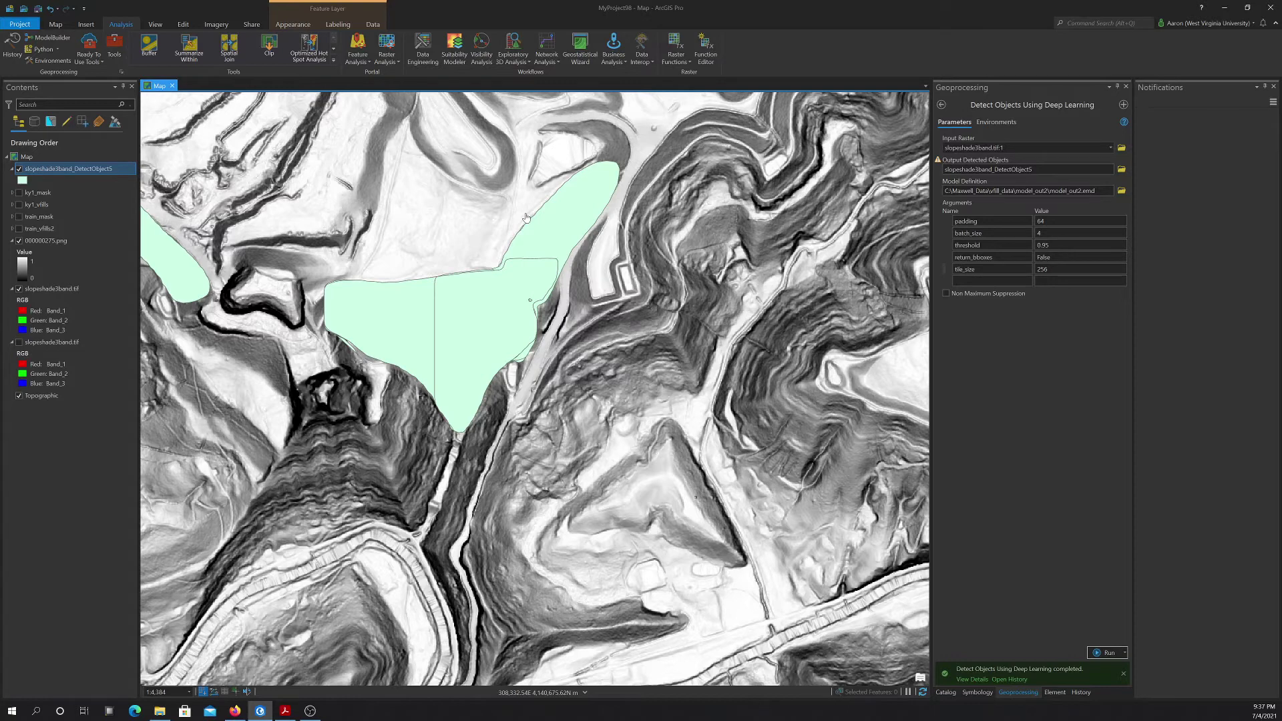
- Enable Non Maximum Suppression to review its options alongside the detected polygons and the detection tool's threshold argument
{"action": "left_click", "coordinate": [945, 294]}
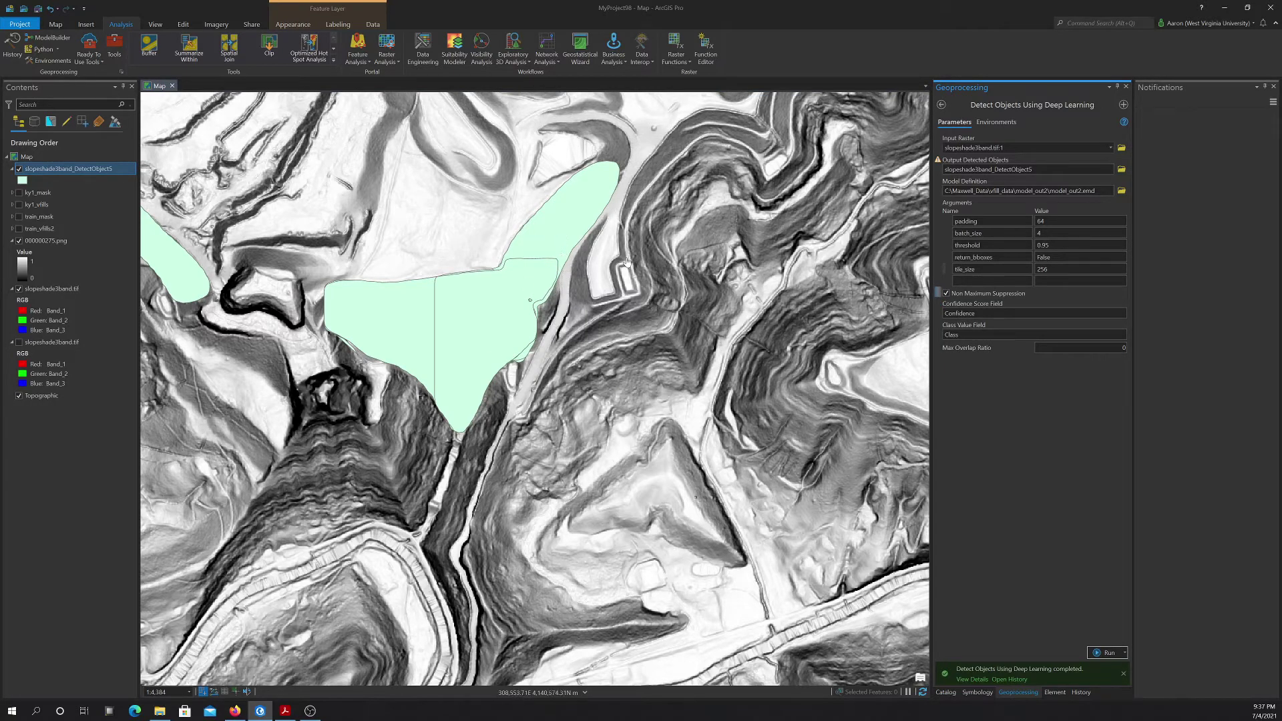
{"action": "scroll", "coordinate": [572, 275], "scroll_direction": "down", "scroll_amount": 2}
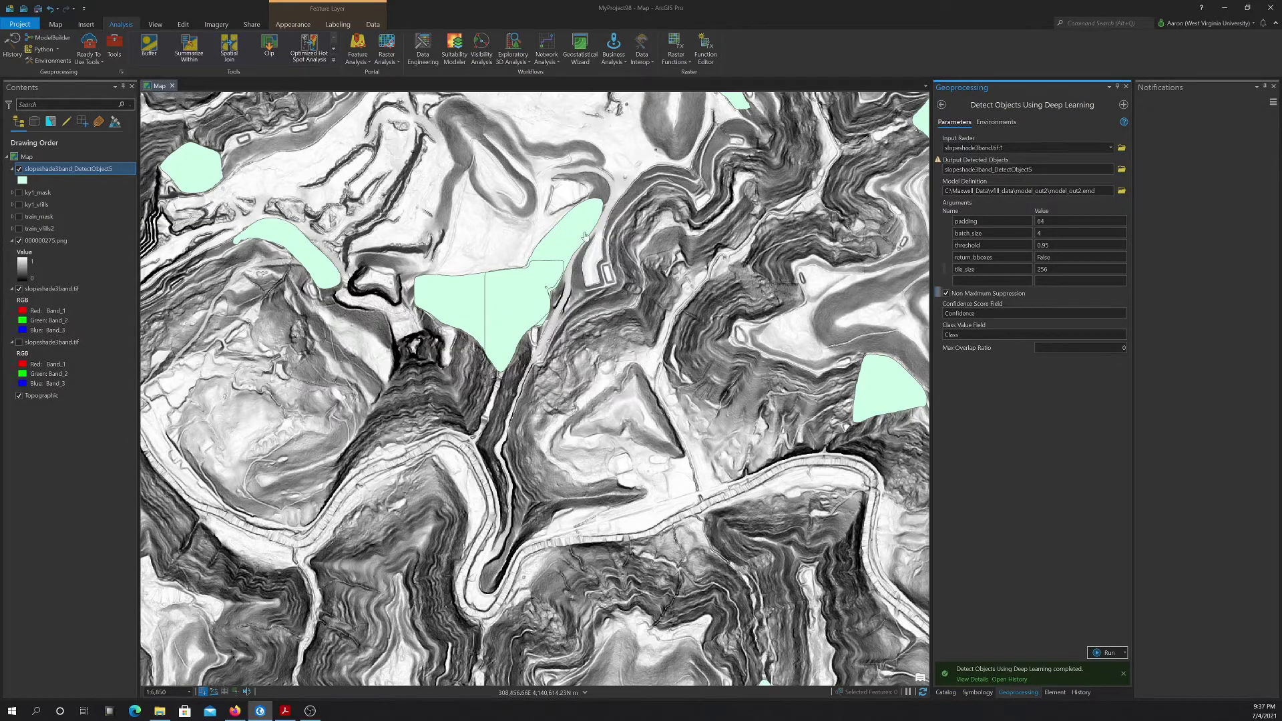
{"action": "scroll", "coordinate": [581, 234], "scroll_direction": "down", "scroll_amount": 2}
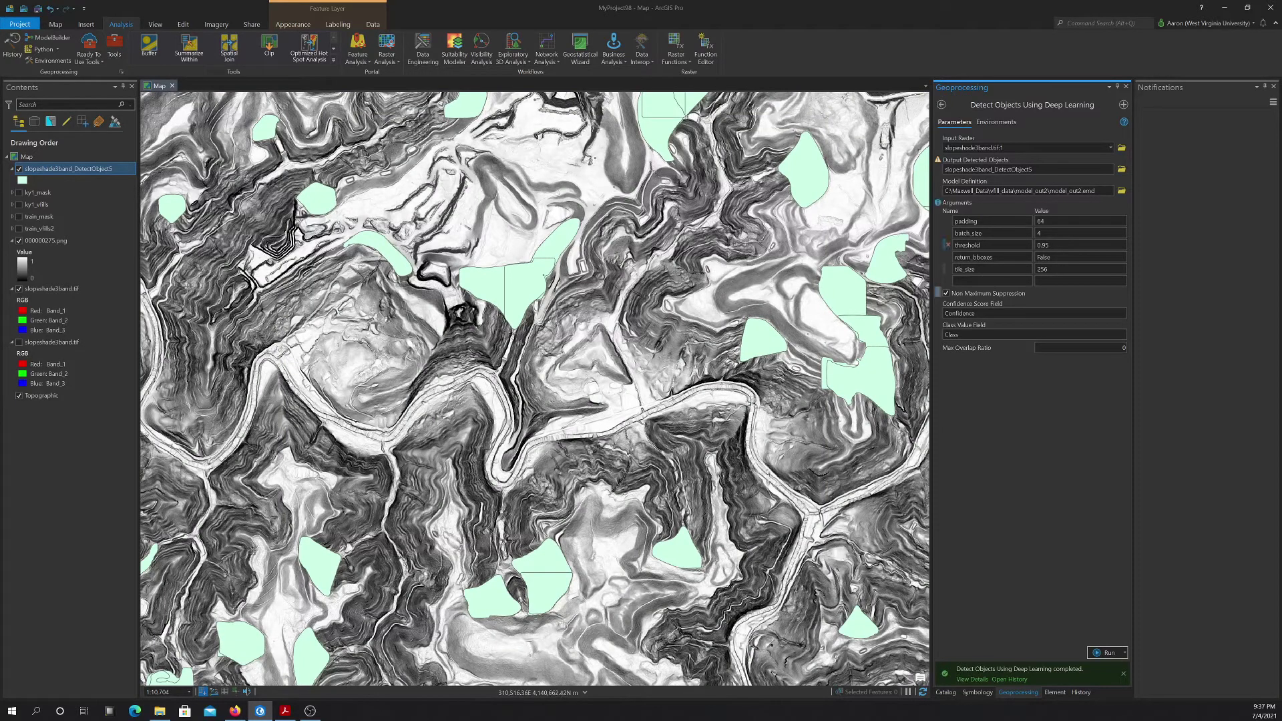
{"action": "left_click", "coordinate": [1041, 246]}
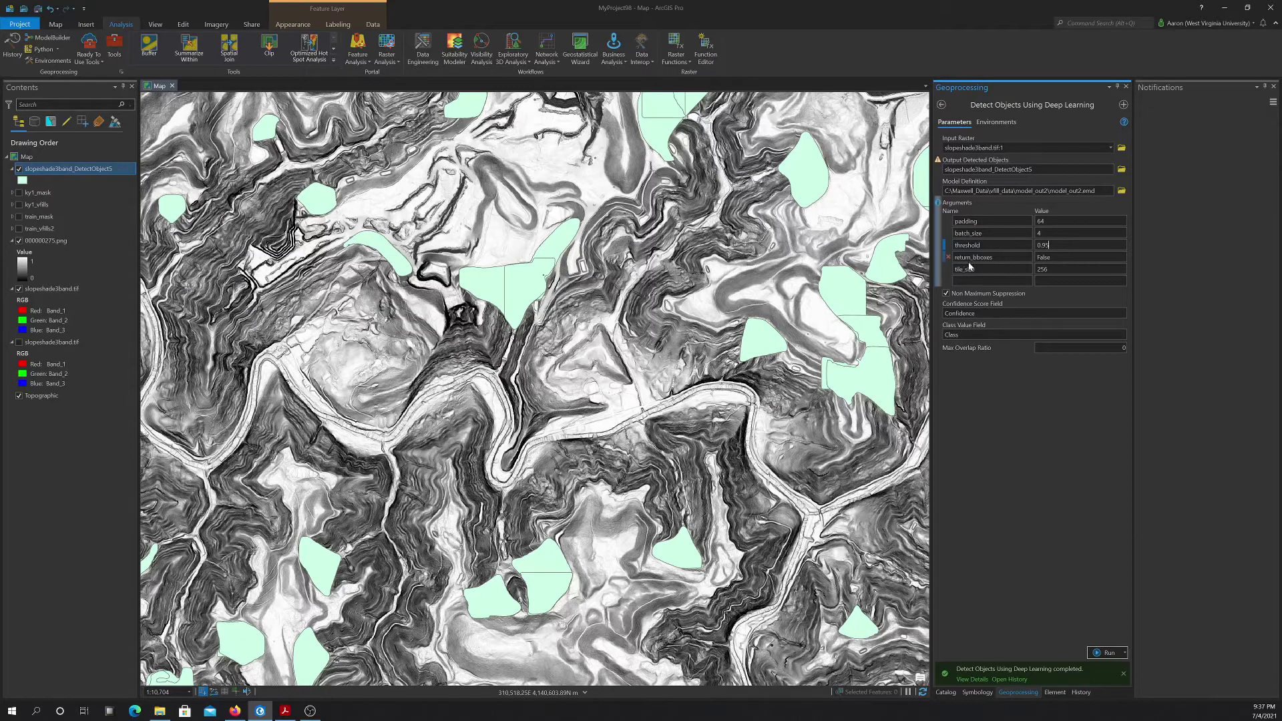
- Find the Dissolve tool and run it on slopeshade3band_DetectObject5 without a dissolve field, creating multipart features
{"action": "left_click", "coordinate": [941, 105]}
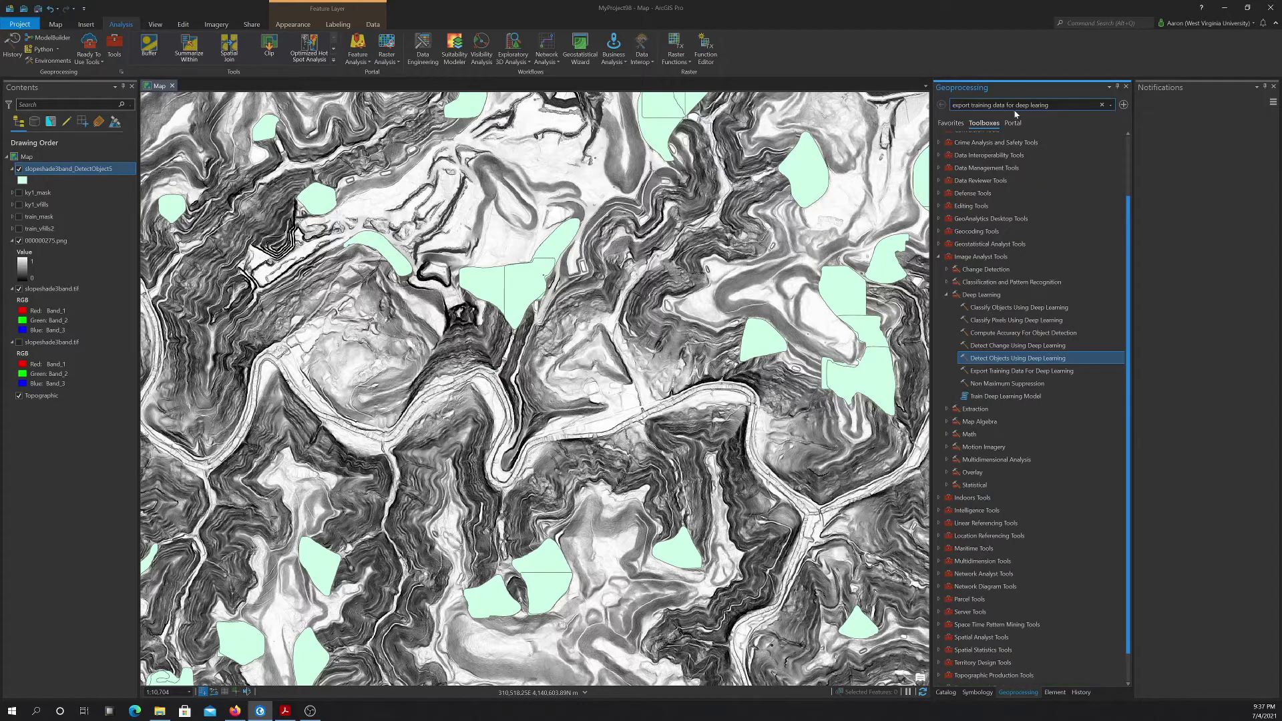
{"action": "scroll", "coordinate": [998, 176], "scroll_direction": "up", "scroll_amount": 2}
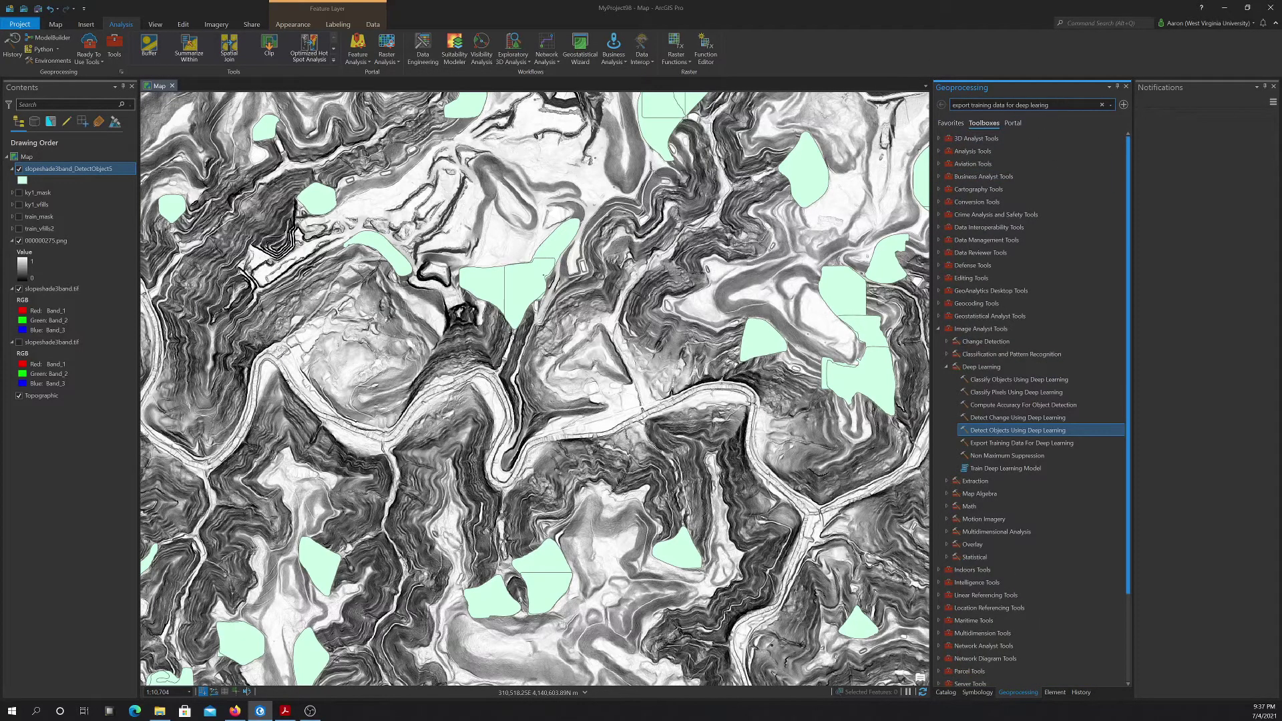
{"action": "left_click_drag", "start_coordinate": [1059, 105], "coordinate": [721, 108]}
{"action": "type", "text": "dissolve"}
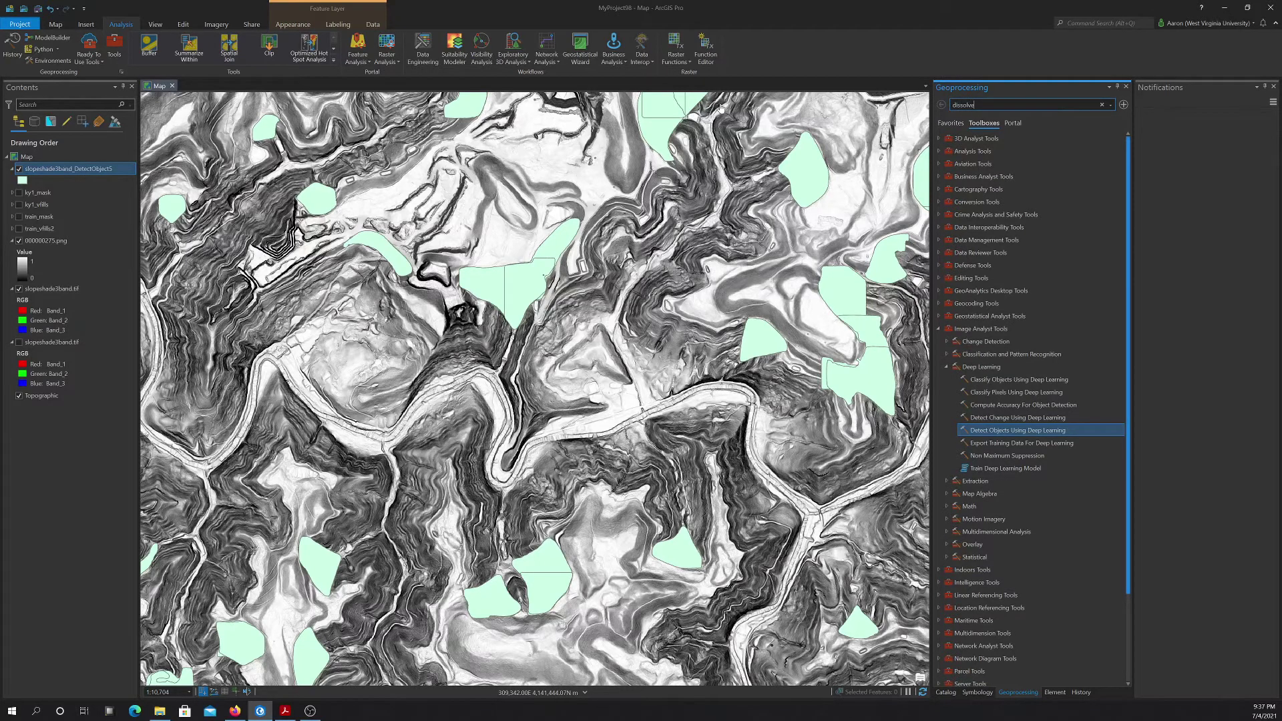
{"action": "left_click", "coordinate": [983, 123]}
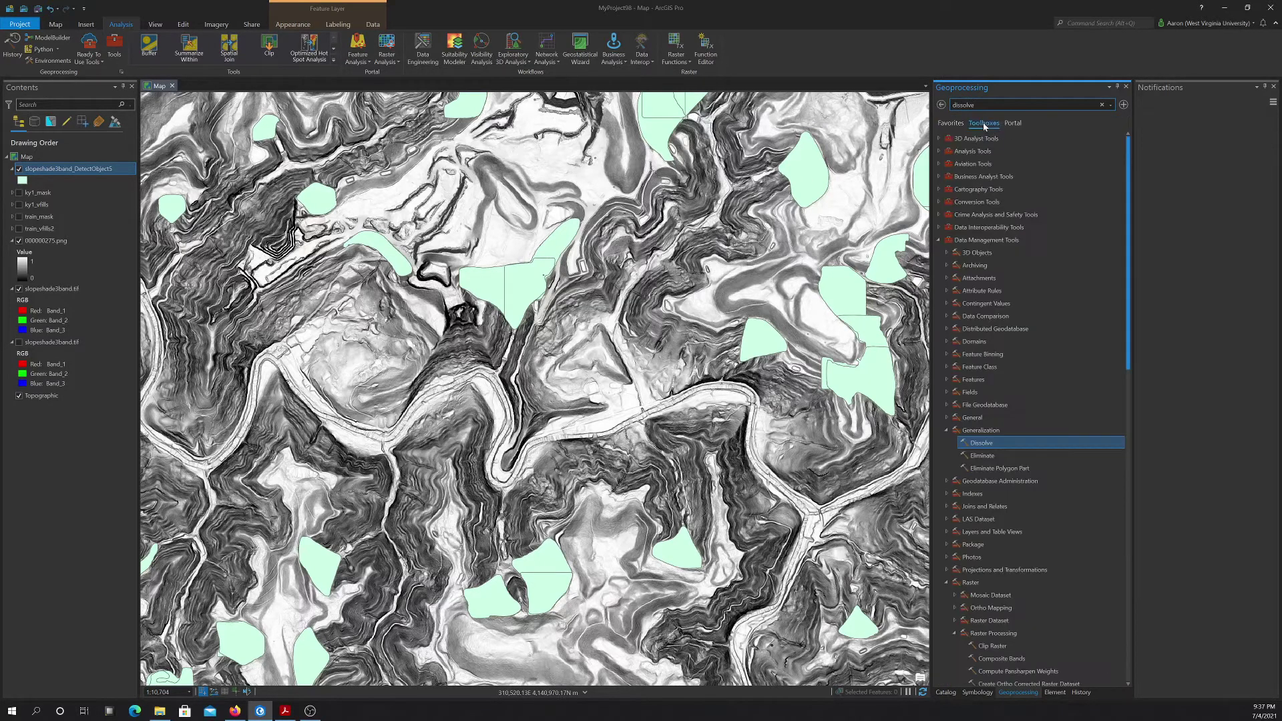
{"action": "double_click", "coordinate": [988, 443]}
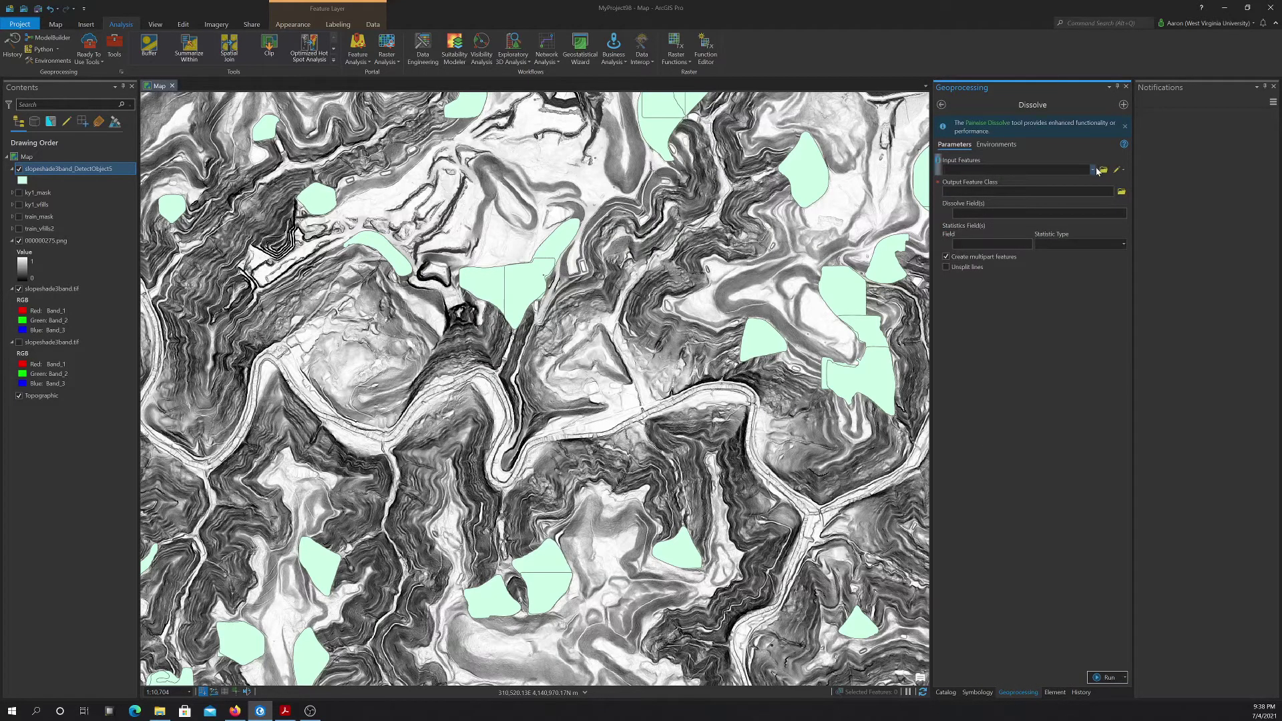
{"action": "left_click", "coordinate": [1096, 169]}
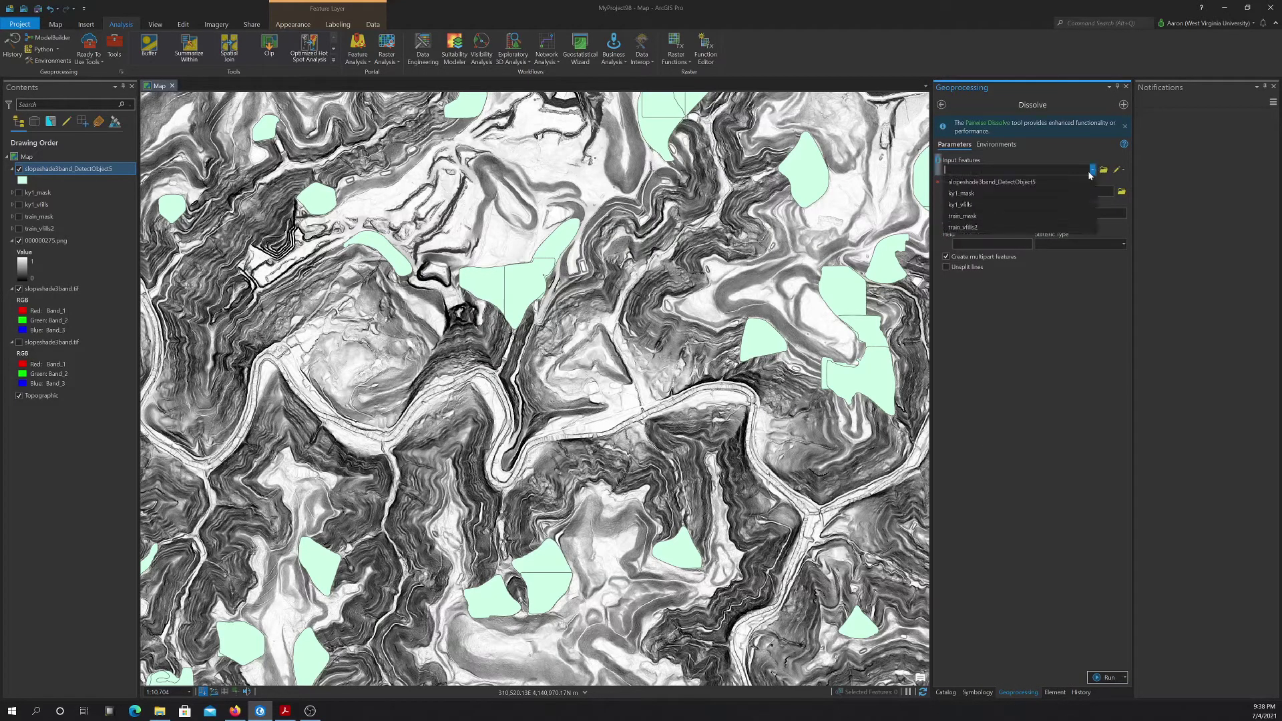
{"action": "left_click", "coordinate": [1036, 183]}
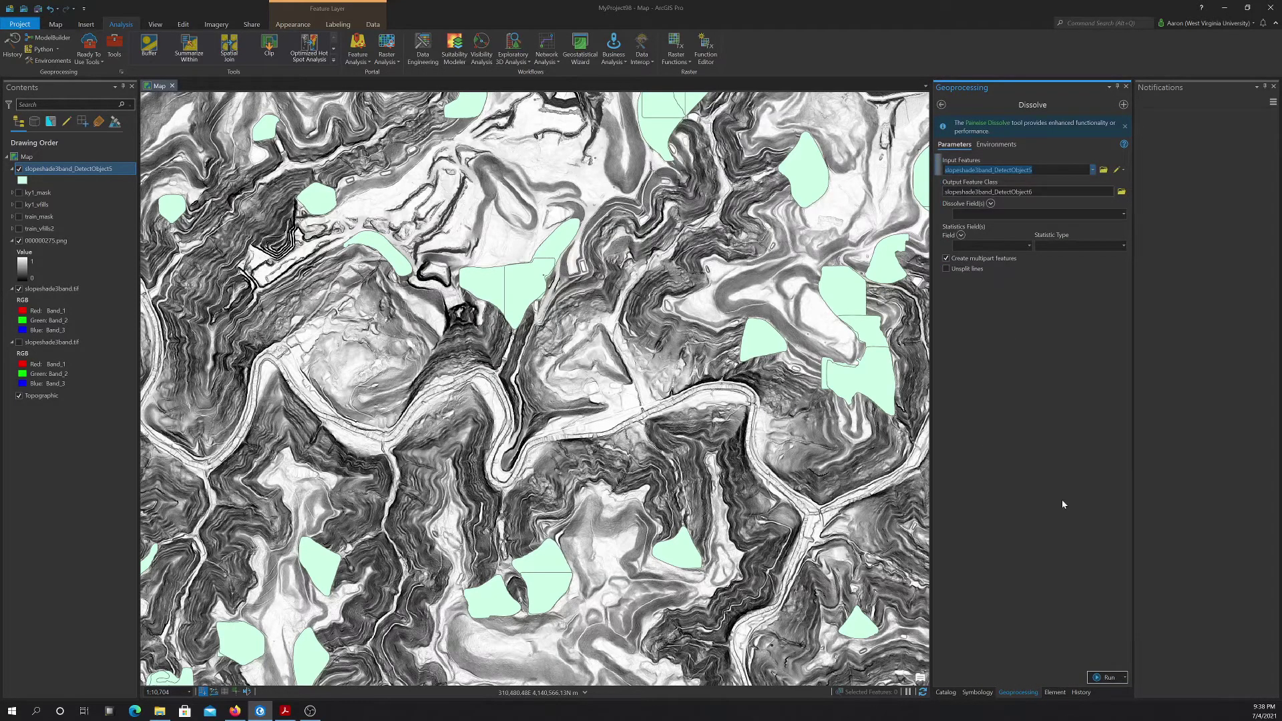
{"action": "left_click", "coordinate": [1102, 676]}
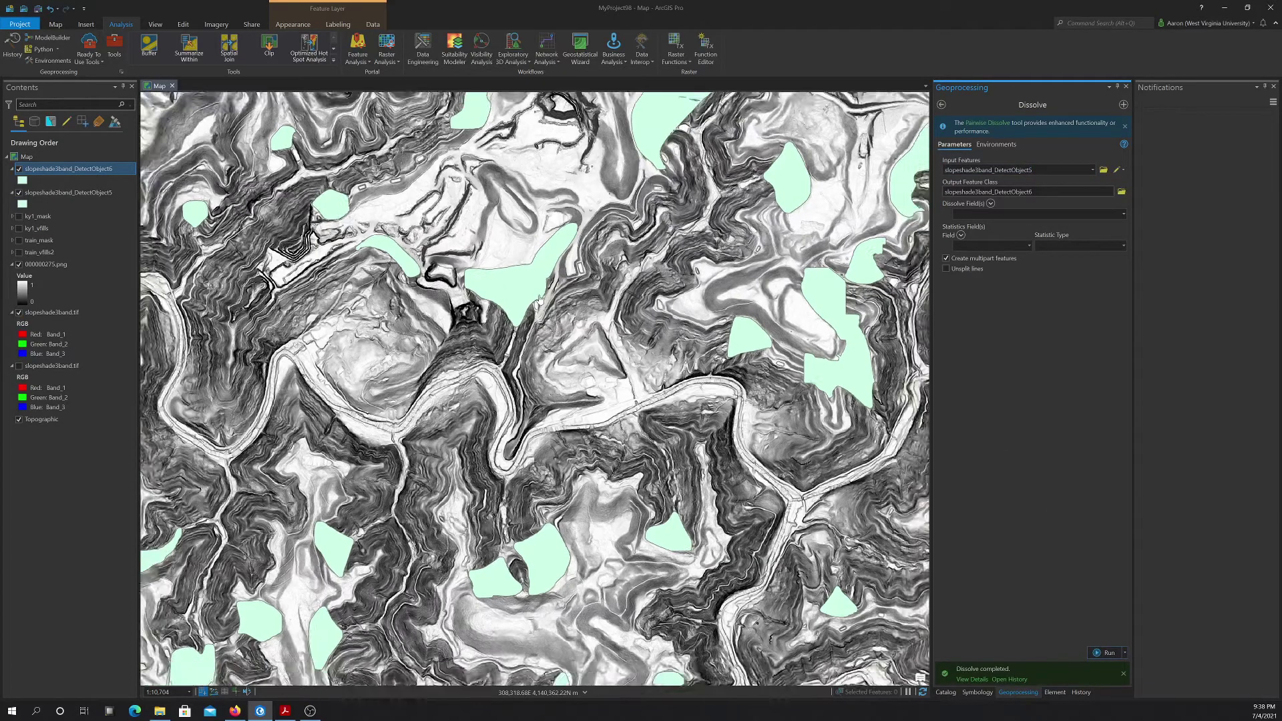
- Inspect the dissolved valley fill polygons on the map and in the slopeshade3band_DetectObject6 attribute table
{"action": "scroll", "coordinate": [540, 300], "scroll_direction": "down", "scroll_amount": 5}
{"action": "scroll", "coordinate": [540, 300], "scroll_direction": "up", "scroll_amount": 2}
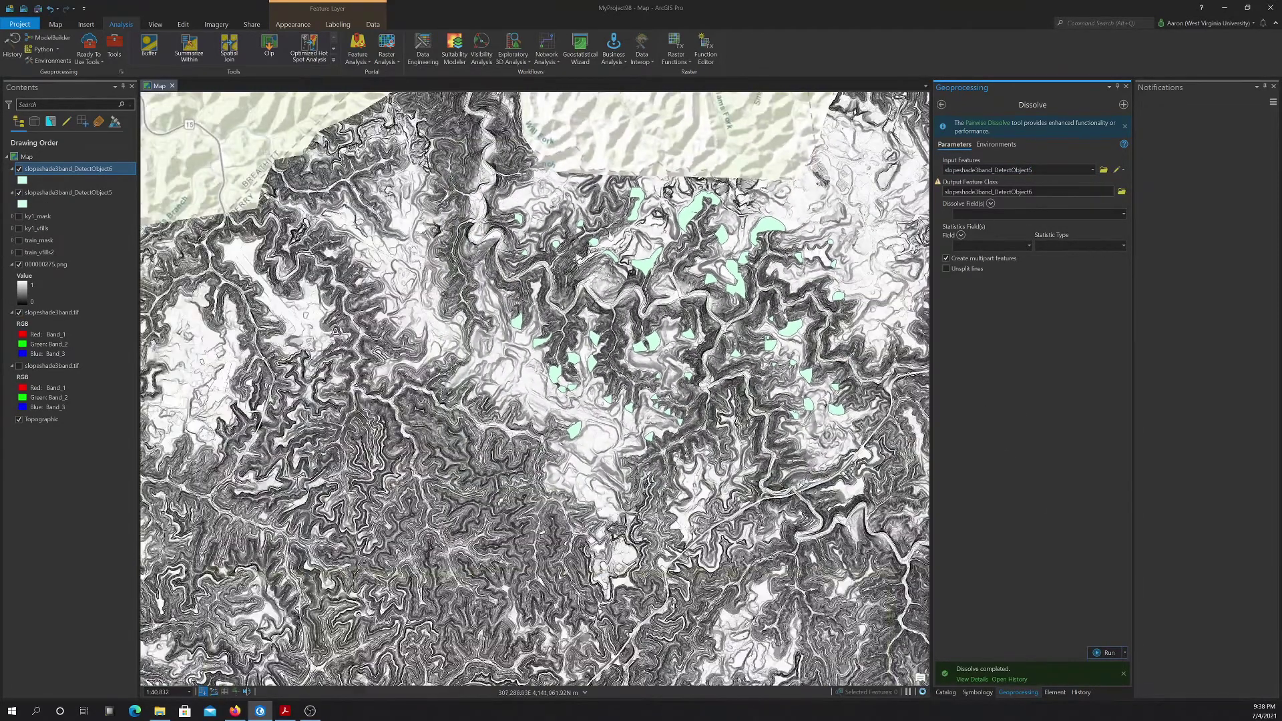
{"action": "scroll", "coordinate": [610, 237], "scroll_direction": "up", "scroll_amount": 7}
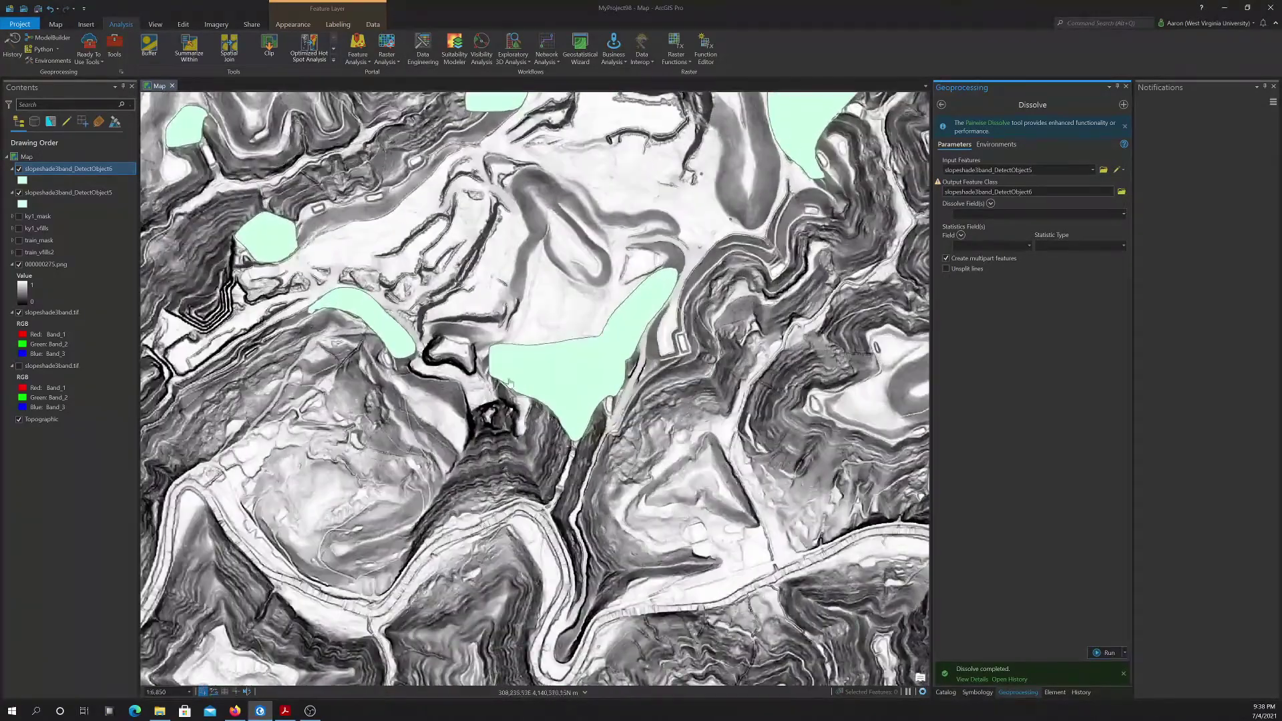
{"action": "right_click", "coordinate": [72, 160]}
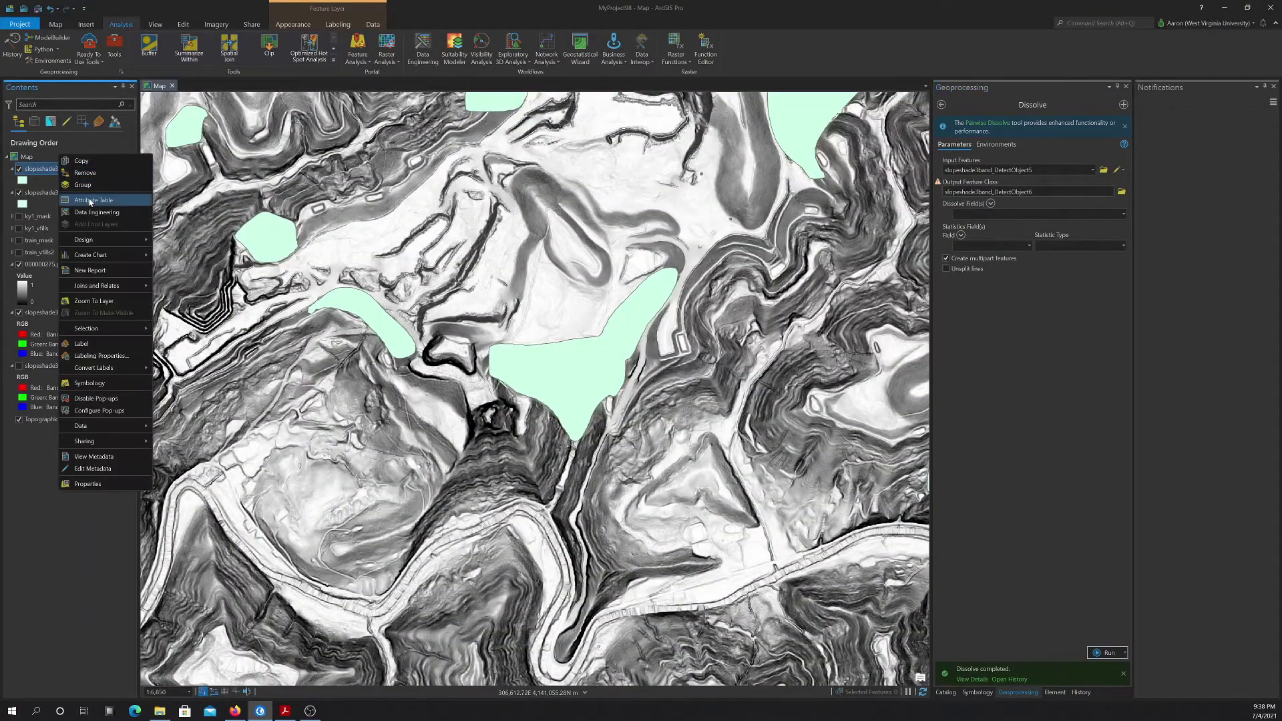
{"action": "left_click", "coordinate": [91, 200]}
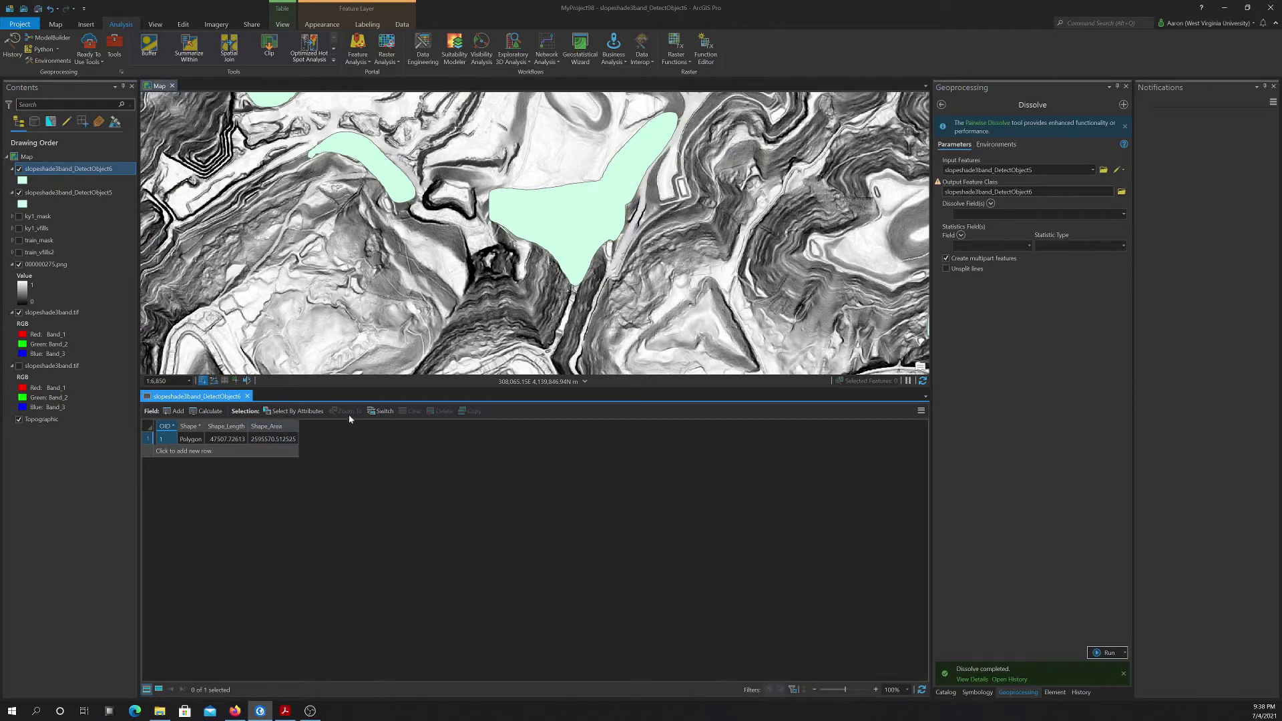
{"action": "left_click", "coordinate": [247, 397]}
- Find the Multipart To Singlepart tool and run it on the dissolved layer slopeshade3band_DetectObject6
{"action": "left_click", "coordinate": [942, 105]}
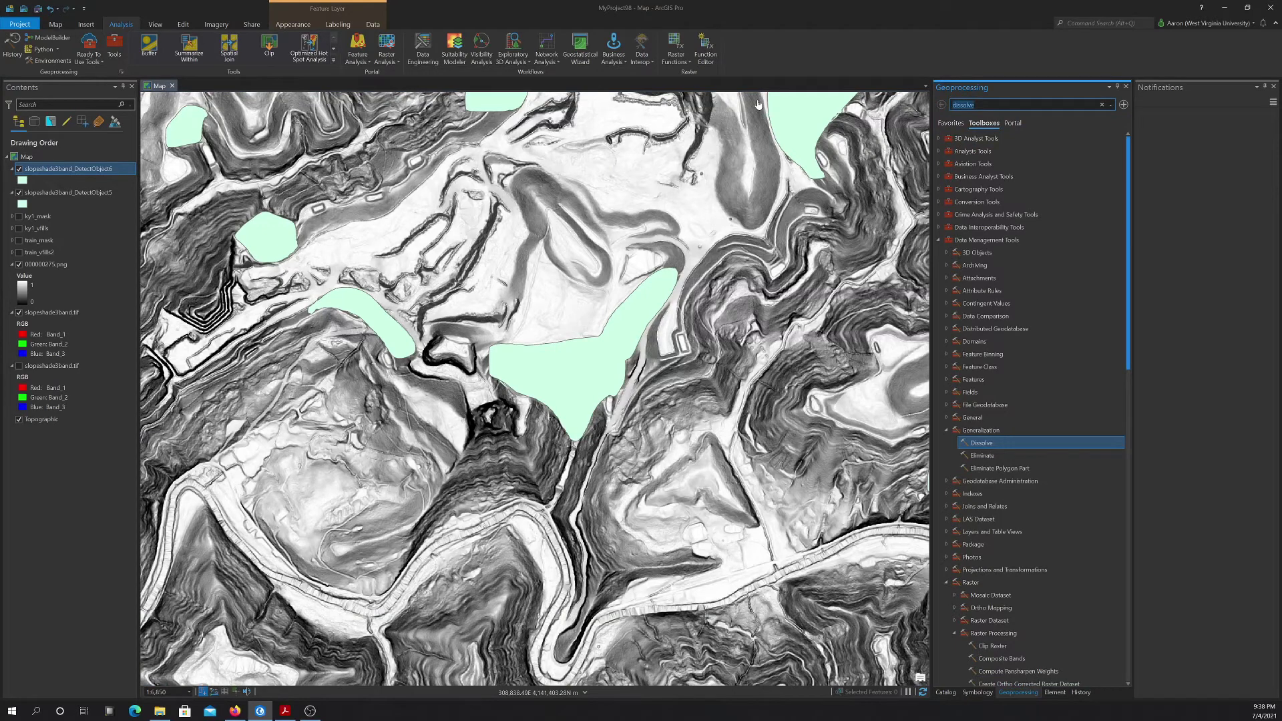
{"action": "type", "text": "s"}
{"action": "type", "text": "ingle to mul"}
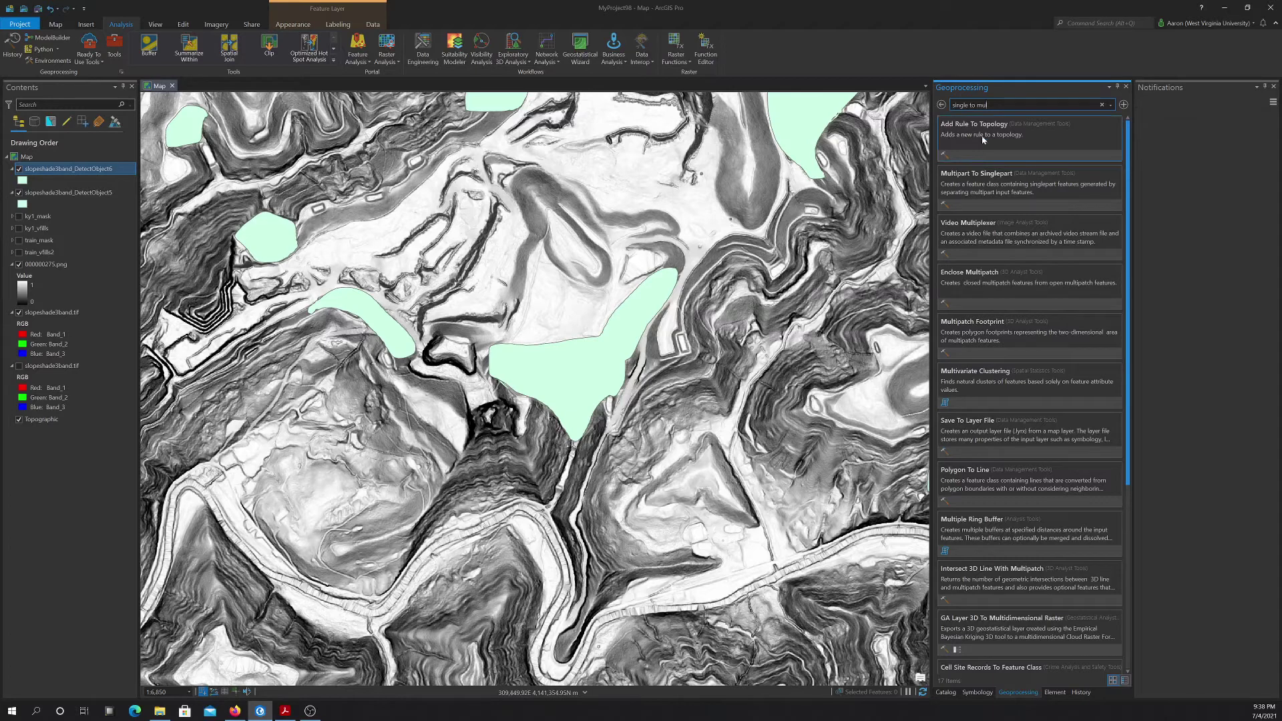
{"action": "left_click", "coordinate": [957, 175]}
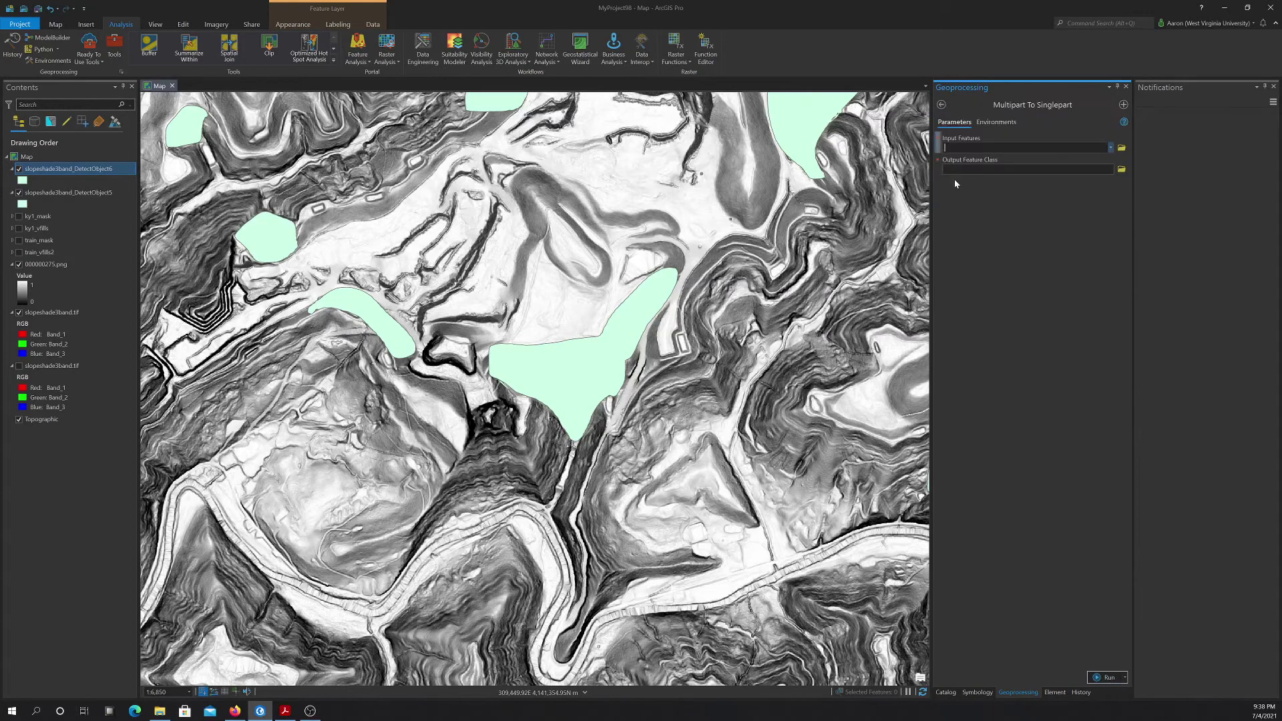
{"action": "left_click", "coordinate": [1111, 147]}
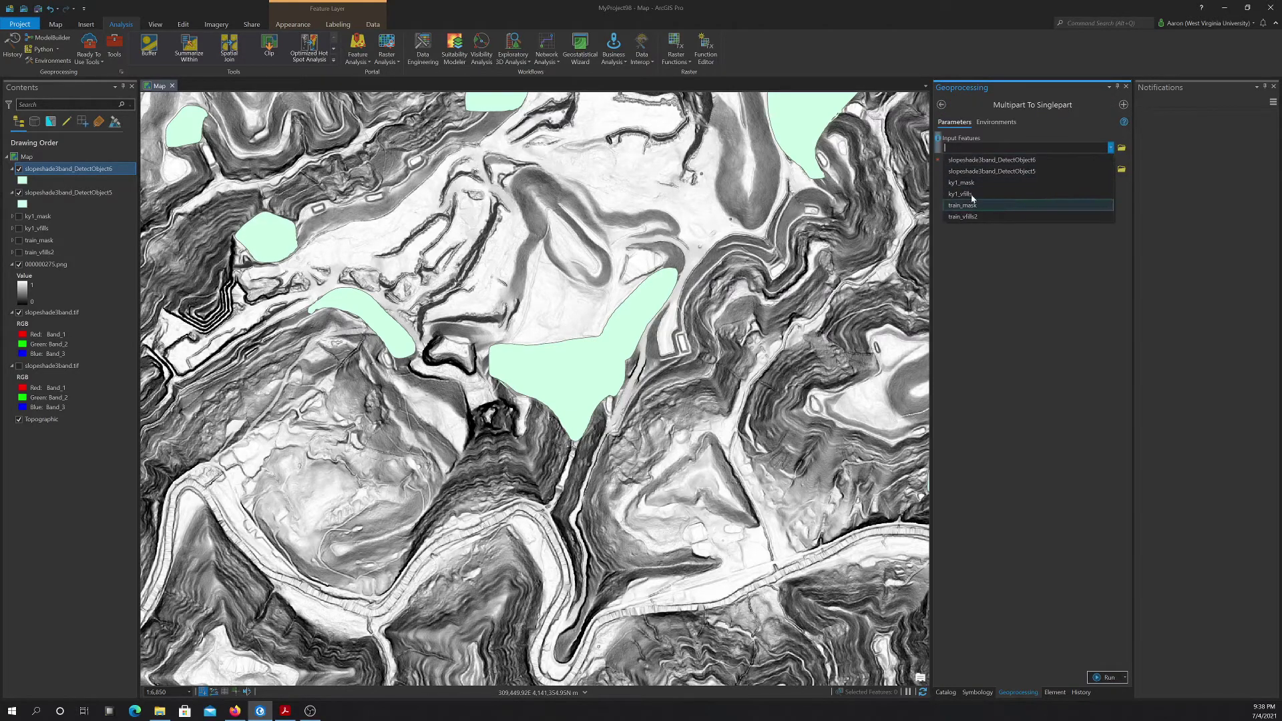
{"action": "left_click", "coordinate": [991, 160]}
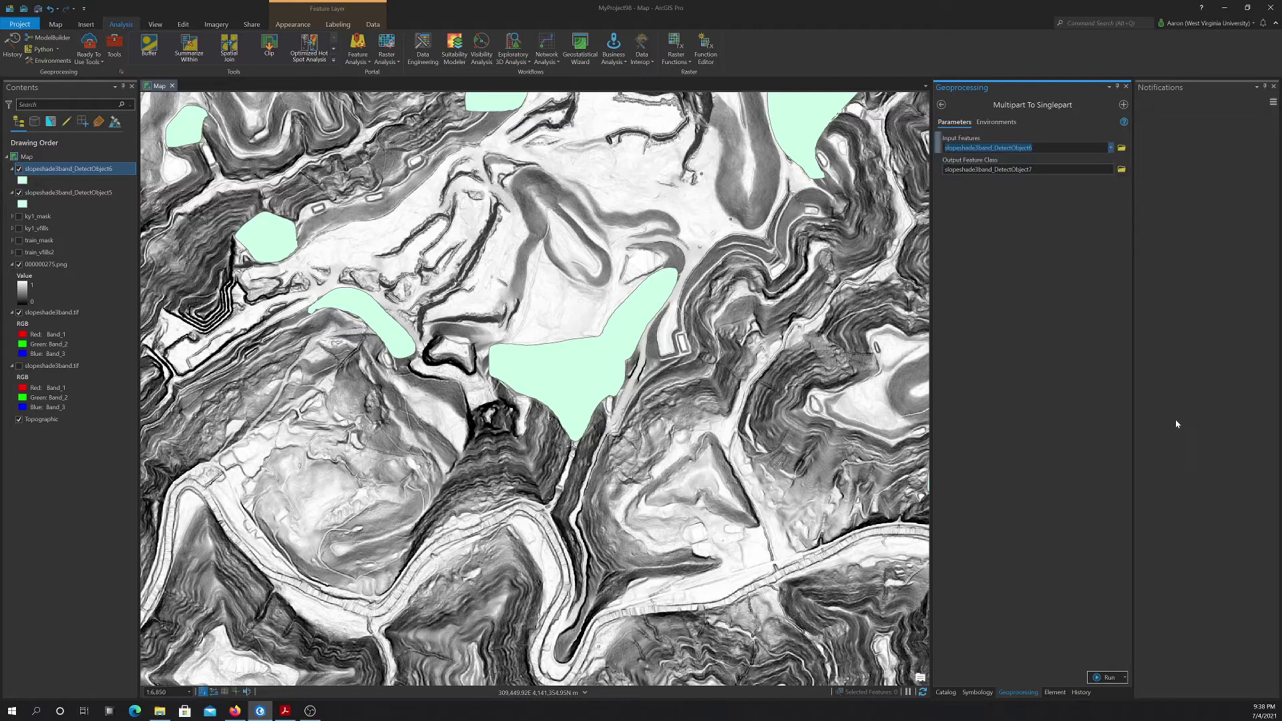
{"action": "left_click", "coordinate": [1107, 677]}
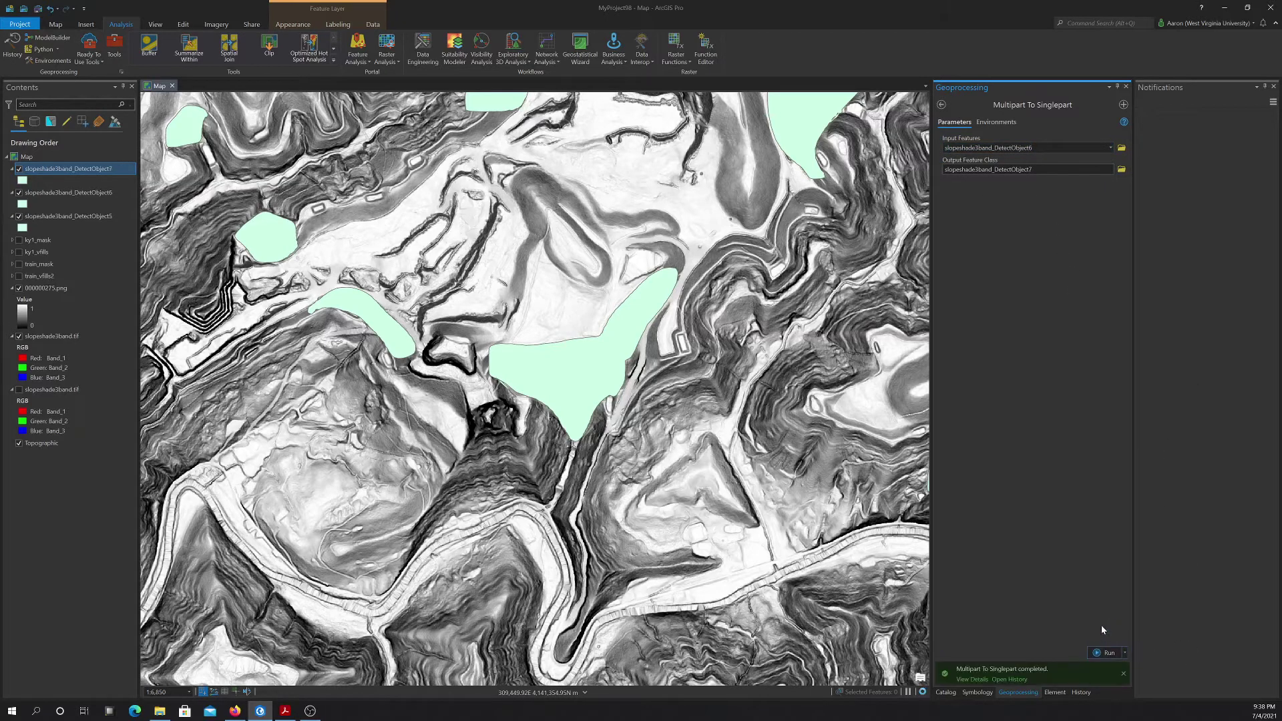
- Check the attribute table of slopeshade3band_DetectObject7 and hide the original slopeshade3band_DetectObject5 layer
{"action": "right_click", "coordinate": [53, 169]}
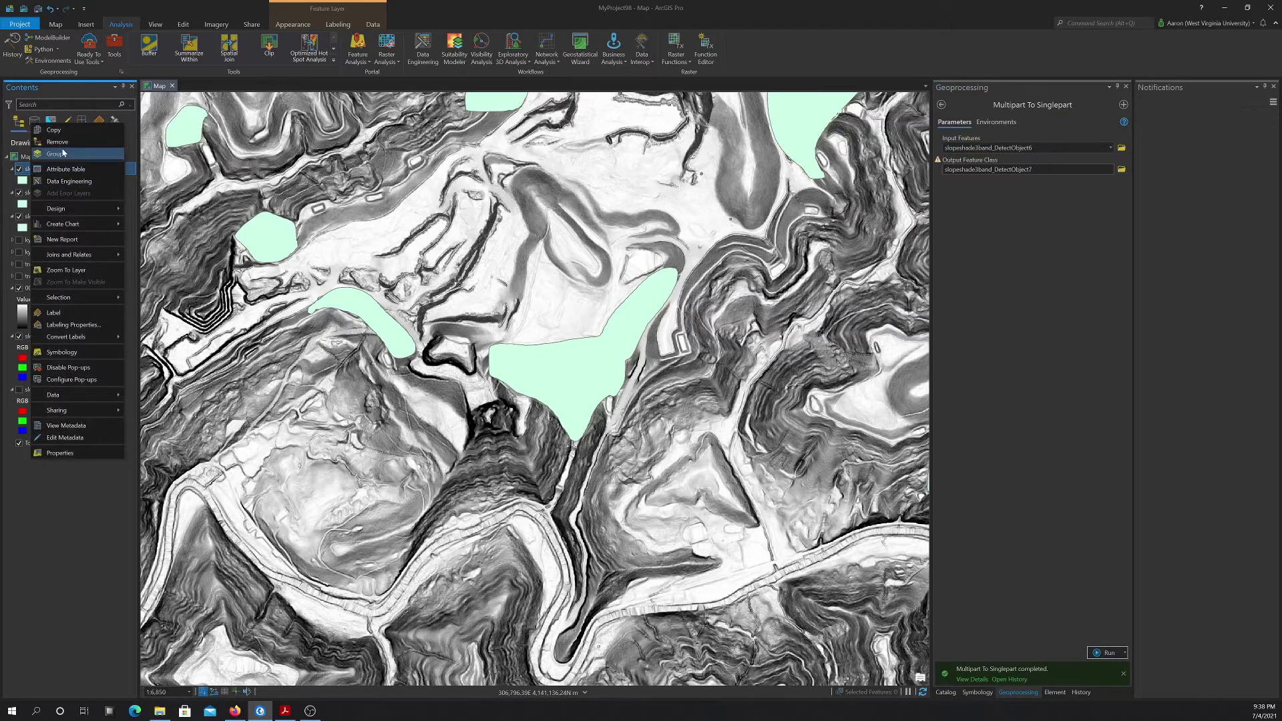
{"action": "left_click", "coordinate": [66, 171]}
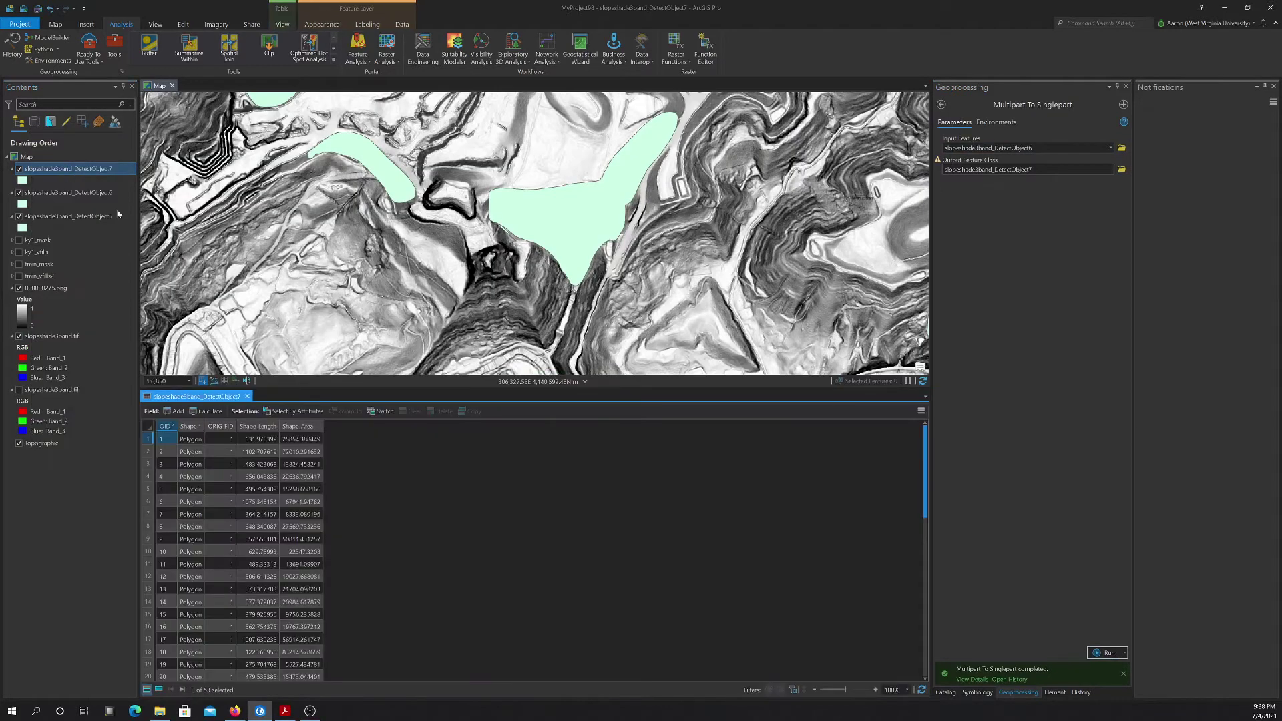
{"action": "left_click", "coordinate": [27, 193]}
{"action": "left_click", "coordinate": [23, 217], "text": "shift"}
{"action": "left_click", "coordinate": [19, 217]}
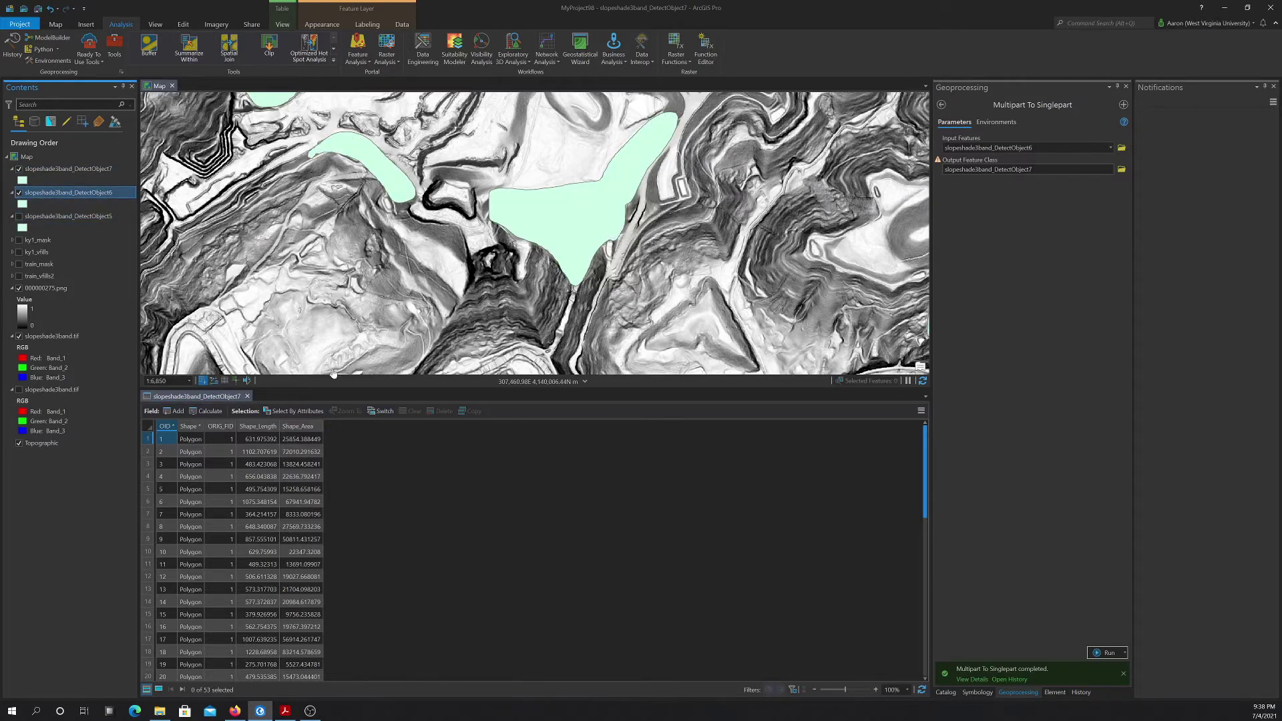
{"action": "left_click", "coordinate": [244, 400]}
{"action": "left_click", "coordinate": [247, 397]}
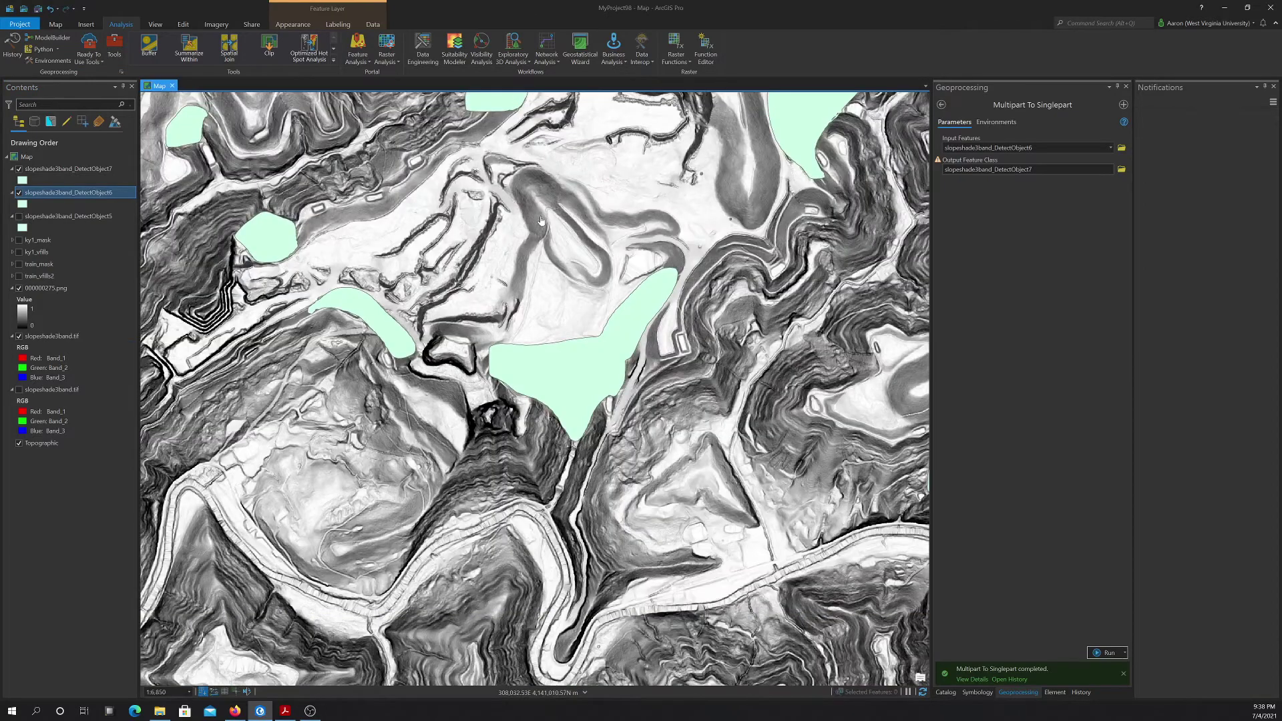
- Examine the merged valley fill polygons at several scales, from individual fills out to the full slopeshade extent
{"action": "scroll", "coordinate": [555, 240], "scroll_direction": "down", "scroll_amount": 2}
{"action": "scroll", "coordinate": [555, 240], "scroll_direction": "down", "scroll_amount": 5}
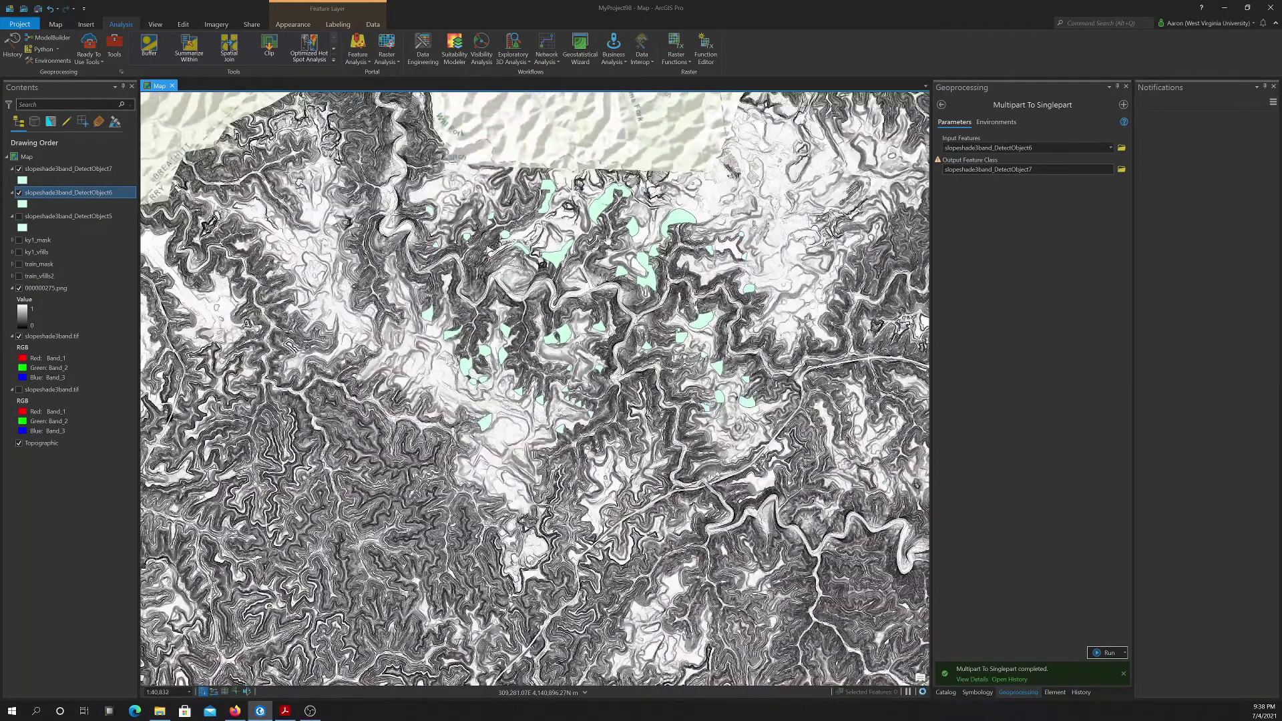
{"action": "scroll", "coordinate": [587, 229], "scroll_direction": "up", "scroll_amount": 2}
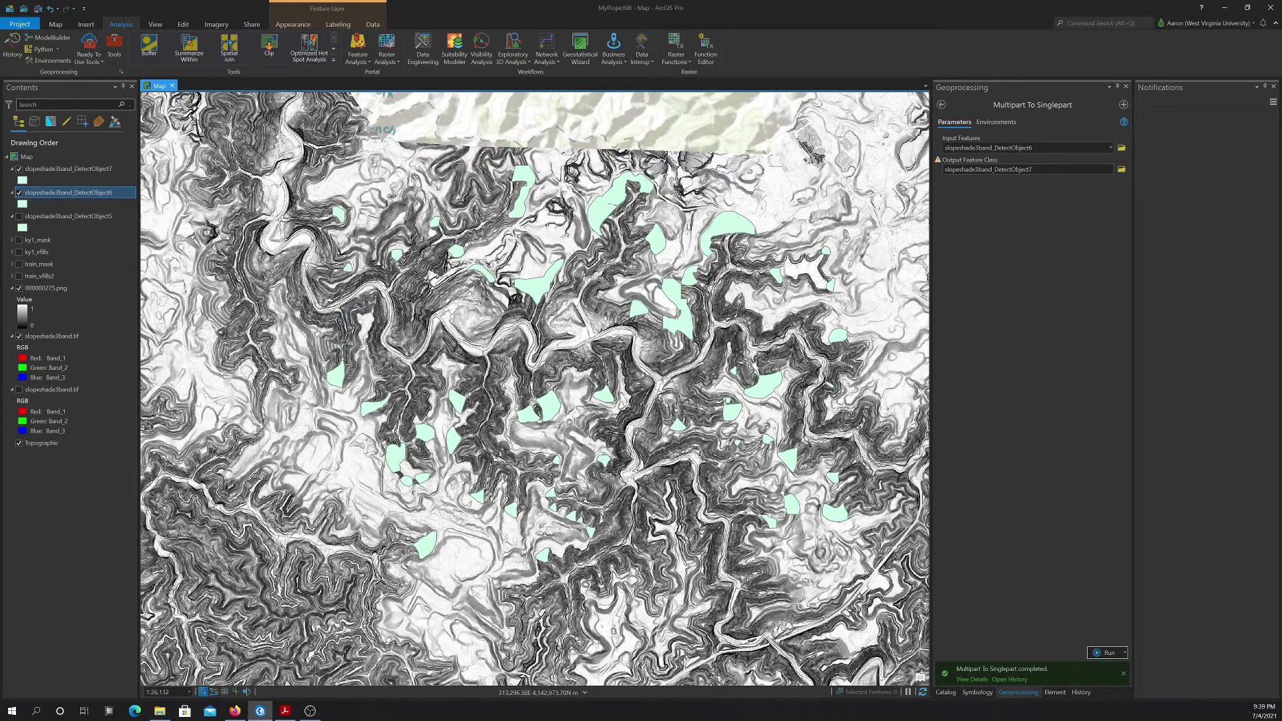
{"action": "scroll", "coordinate": [668, 467], "scroll_direction": "up", "scroll_amount": 4}
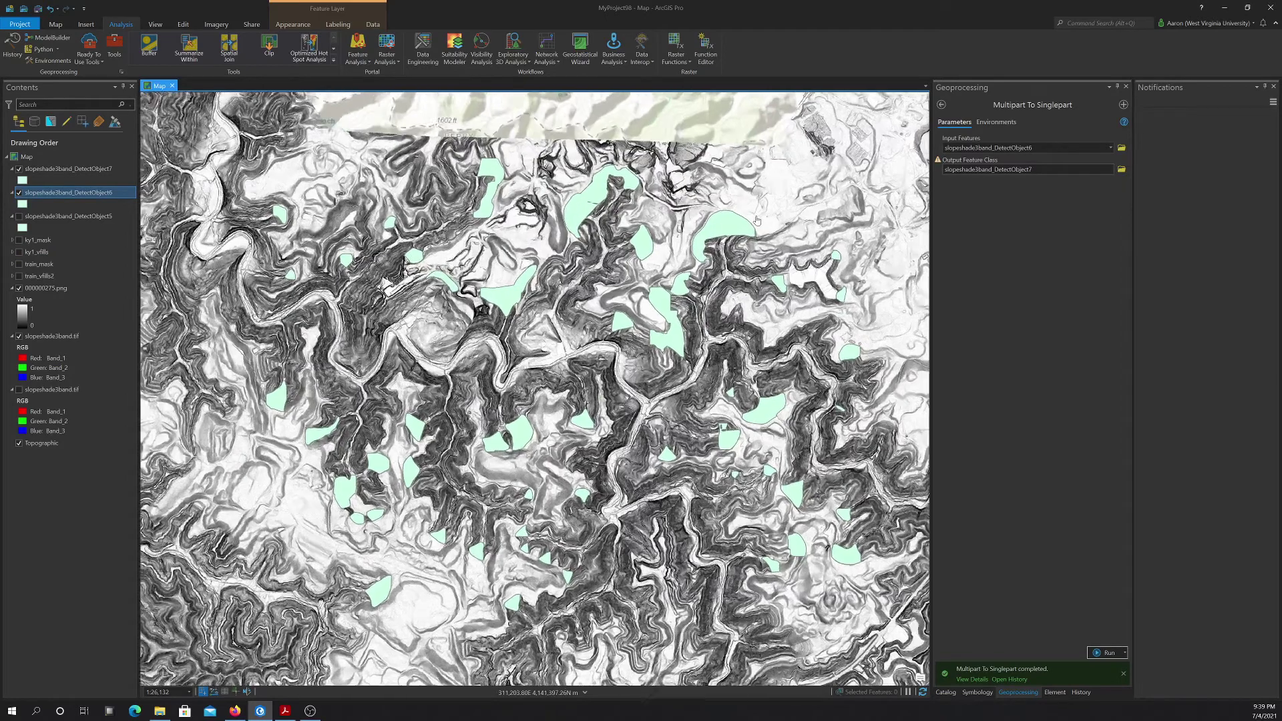
{"action": "scroll", "coordinate": [635, 290], "scroll_direction": "up", "scroll_amount": 2}
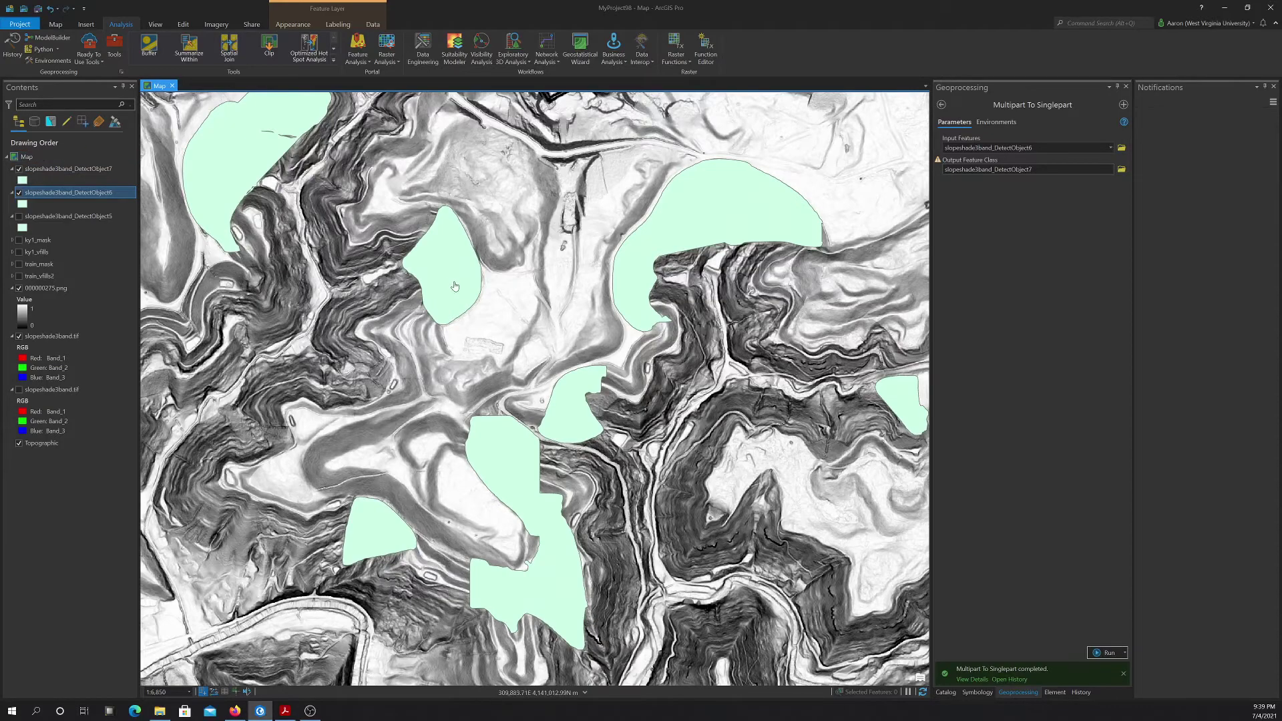
{"action": "scroll", "coordinate": [525, 208], "scroll_direction": "down", "scroll_amount": 5}
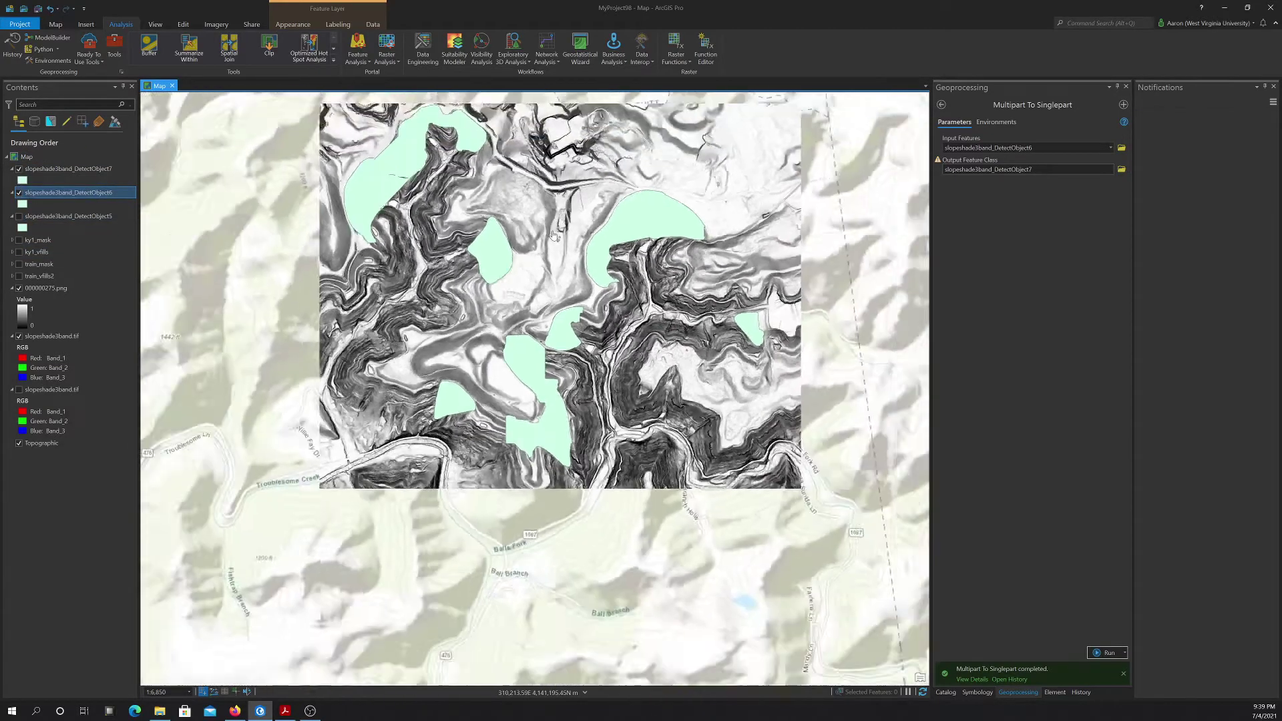
{"action": "scroll", "coordinate": [506, 234], "scroll_direction": "down", "scroll_amount": 6}
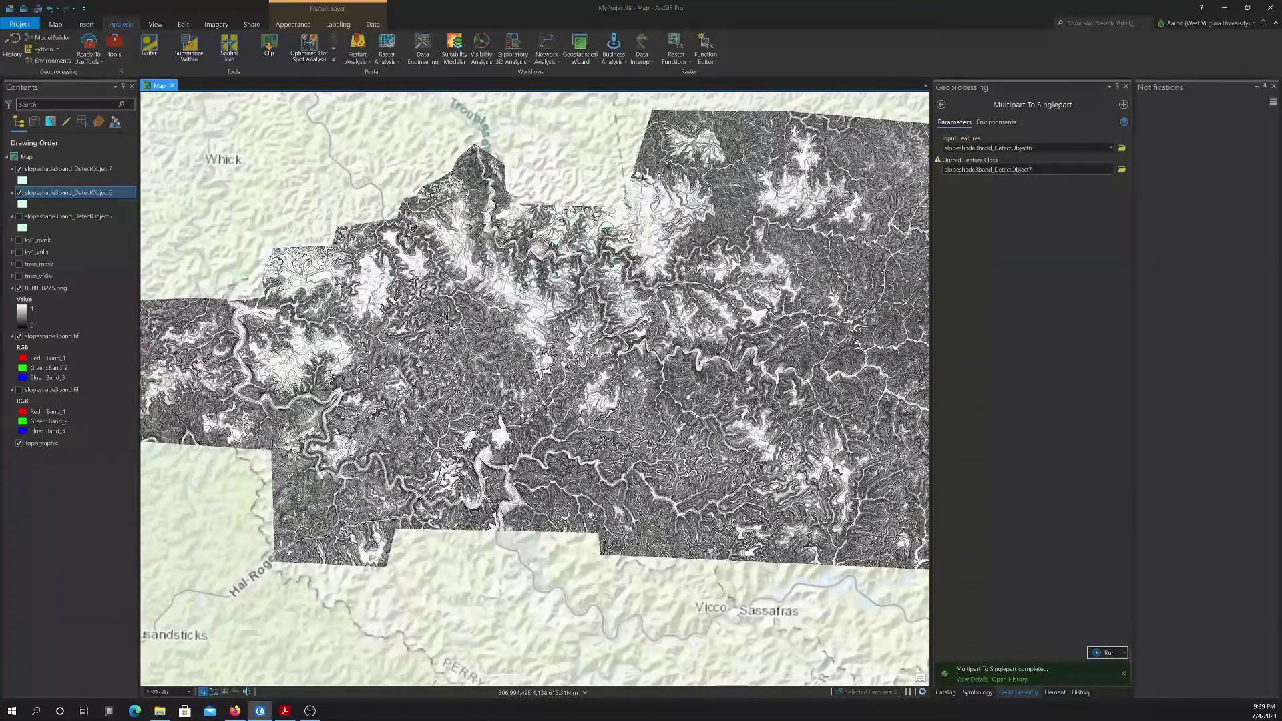
- Leave Multipart To Singlepart, clear the tool search, collapse Data Management Tools and find the Deep Learning tools under Image Analyst Tools
{"action": "left_click_drag", "start_coordinate": [700, 268], "coordinate": [646, 286]}
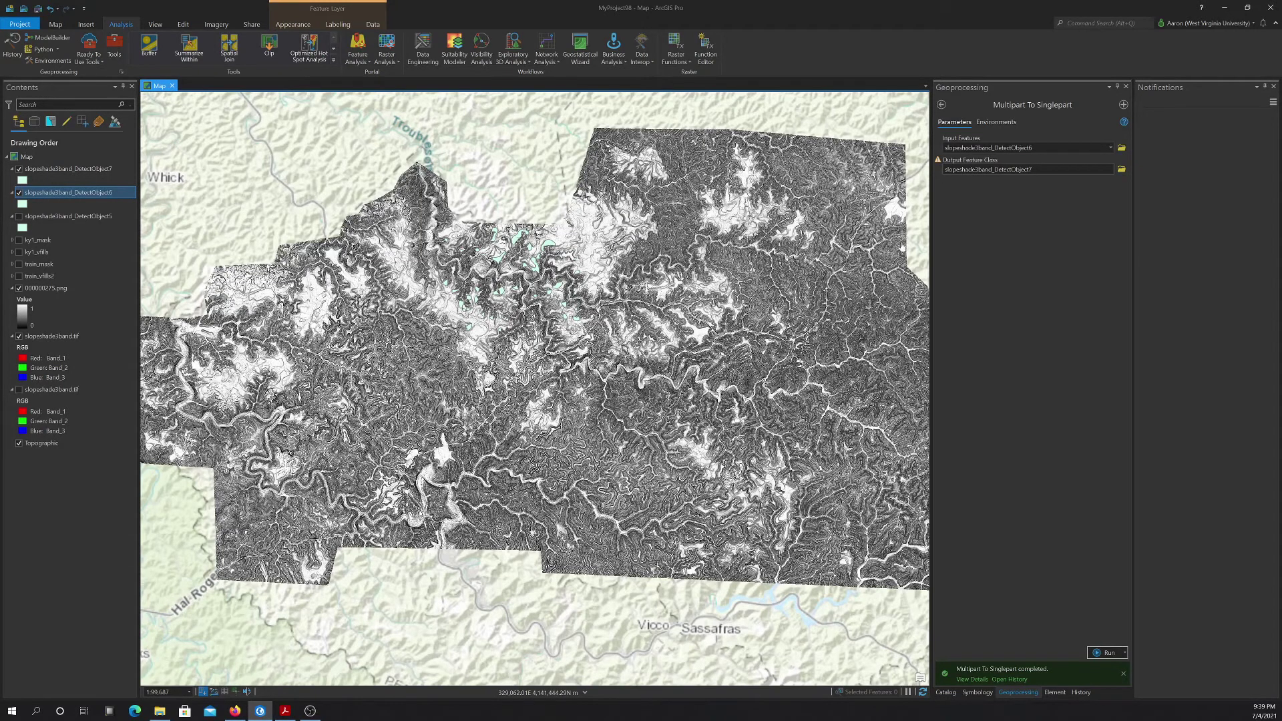
{"action": "left_click", "coordinate": [942, 107]}
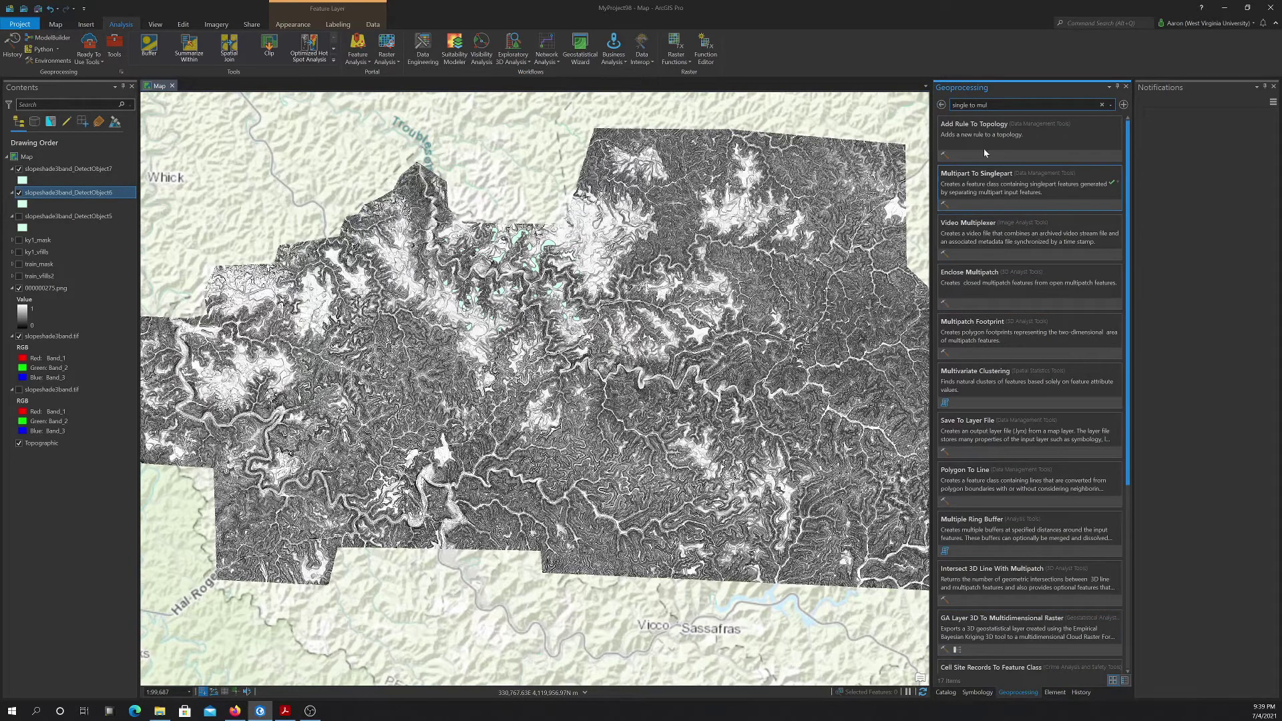
{"action": "key", "text": "BackSpace"}
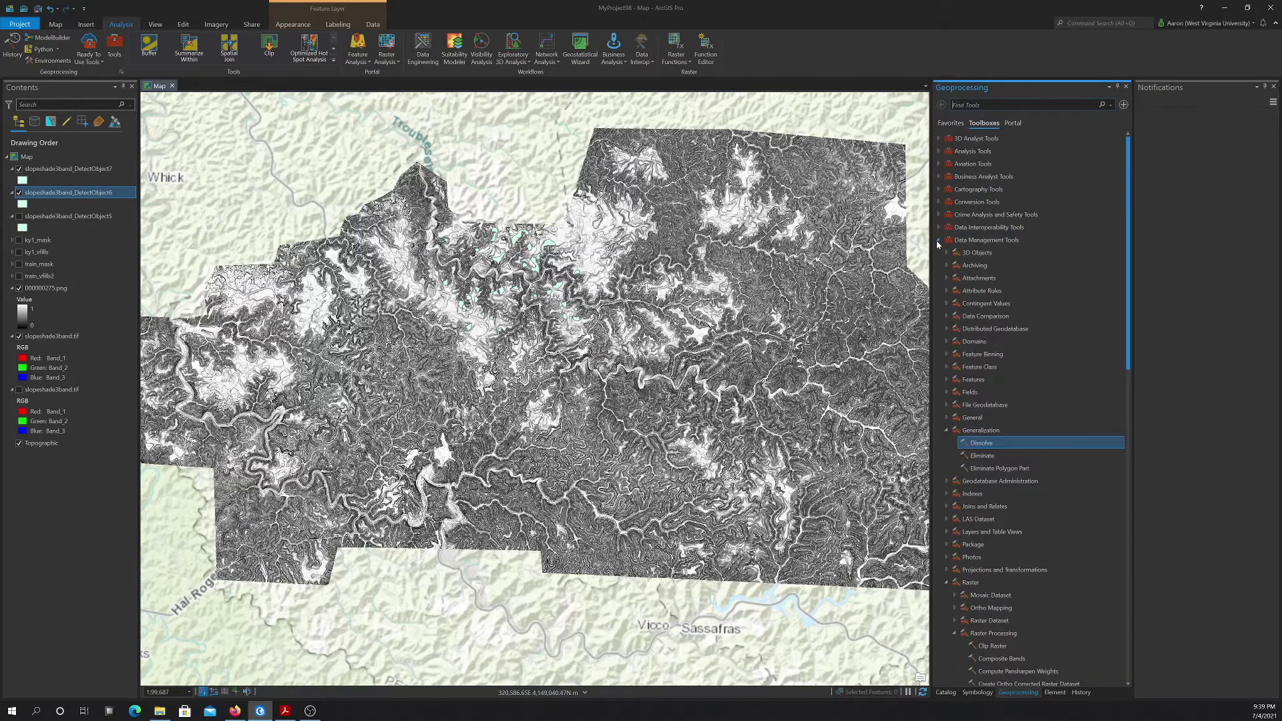
{"action": "left_click", "coordinate": [940, 240]}
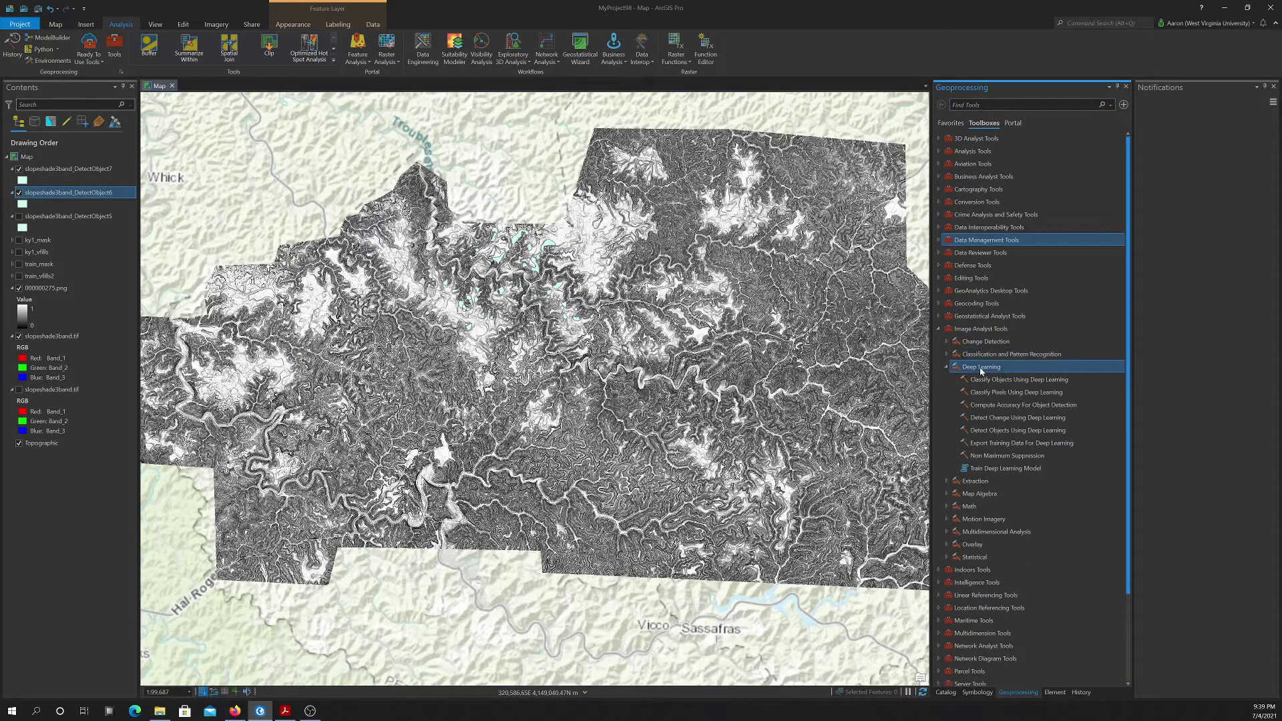
{"action": "scroll", "coordinate": [1022, 337], "scroll_direction": "down", "scroll_amount": 1}
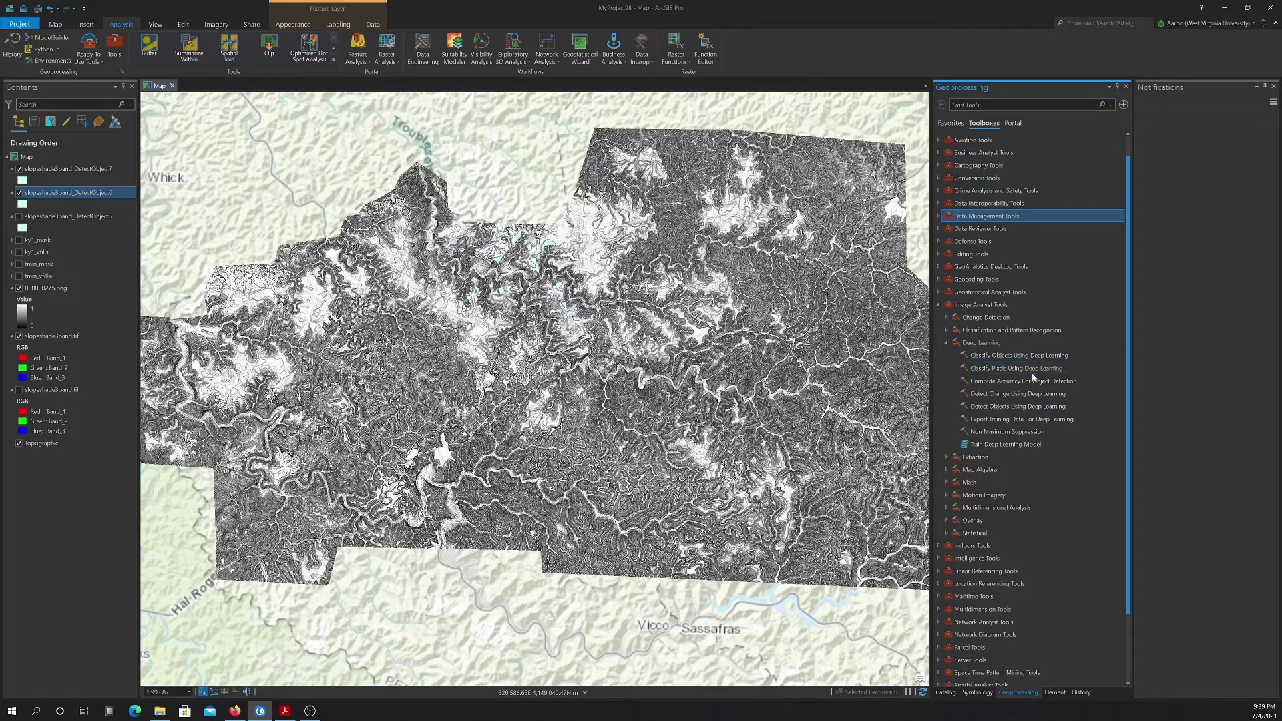
- Show only the original slopeshade3band_DetectObject5 detections, hiding DetectObject6 and DetectObject7, and look over the split and overlapping polygons
{"action": "left_click", "coordinate": [19, 217]}
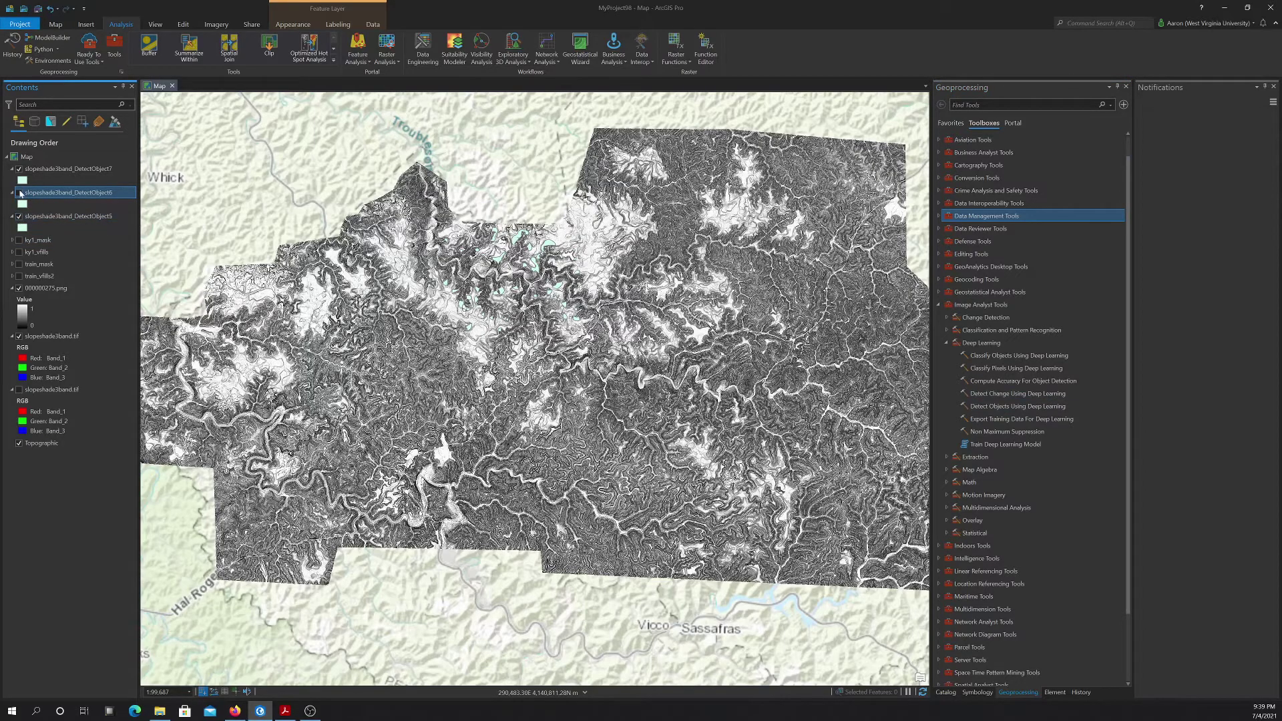
{"action": "left_click", "coordinate": [19, 169]}
{"action": "scroll", "coordinate": [555, 294], "scroll_direction": "up", "scroll_amount": 3}
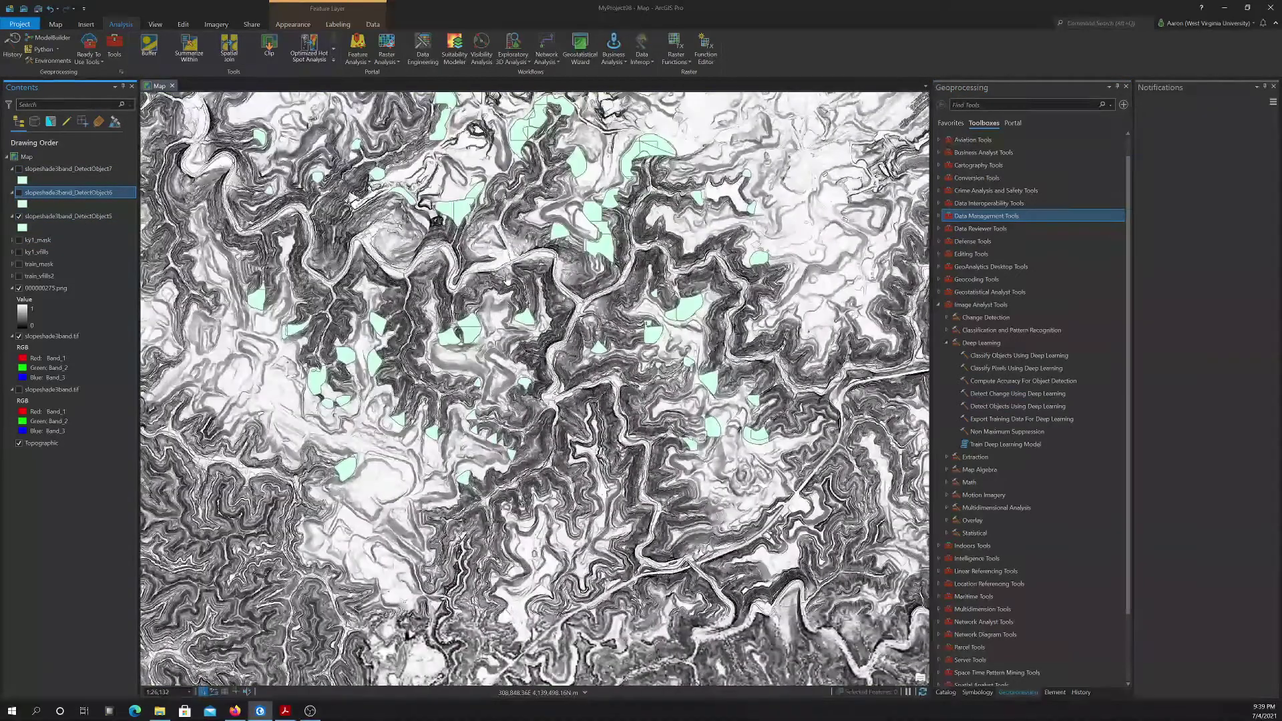
{"action": "scroll", "coordinate": [506, 283], "scroll_direction": "up", "scroll_amount": 3}
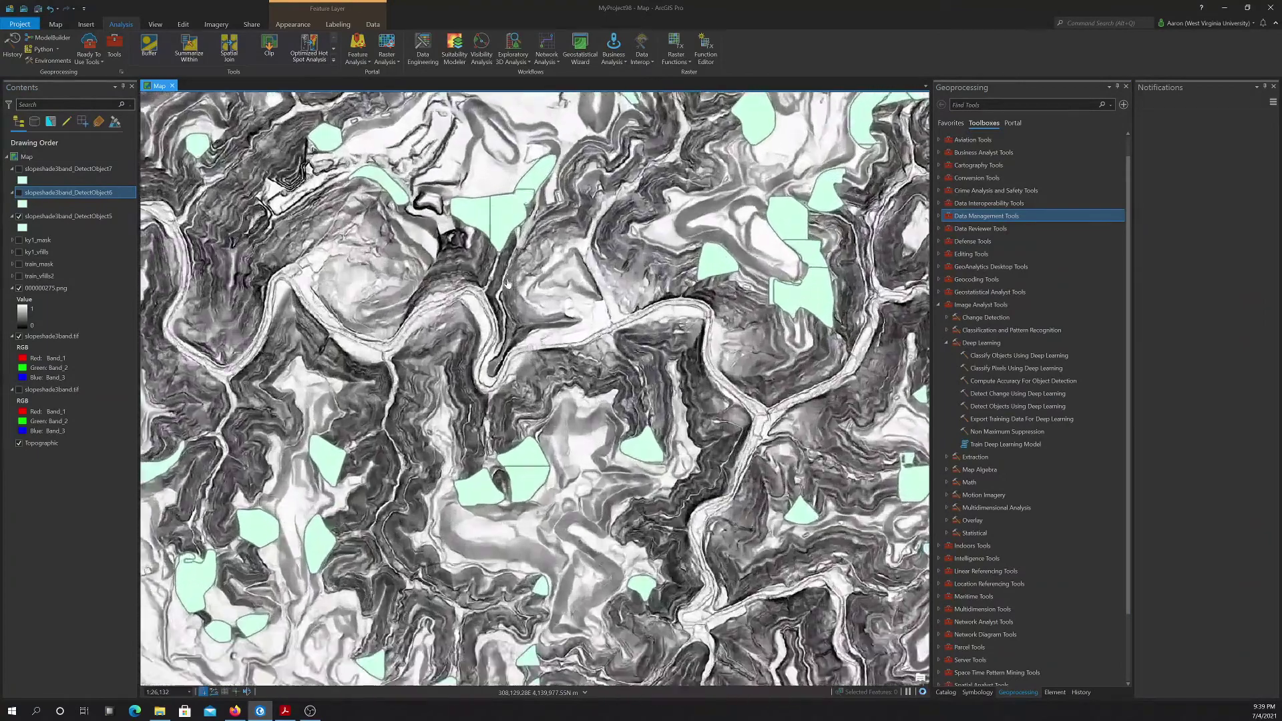
{"action": "scroll", "coordinate": [507, 282], "scroll_direction": "down", "scroll_amount": 4}
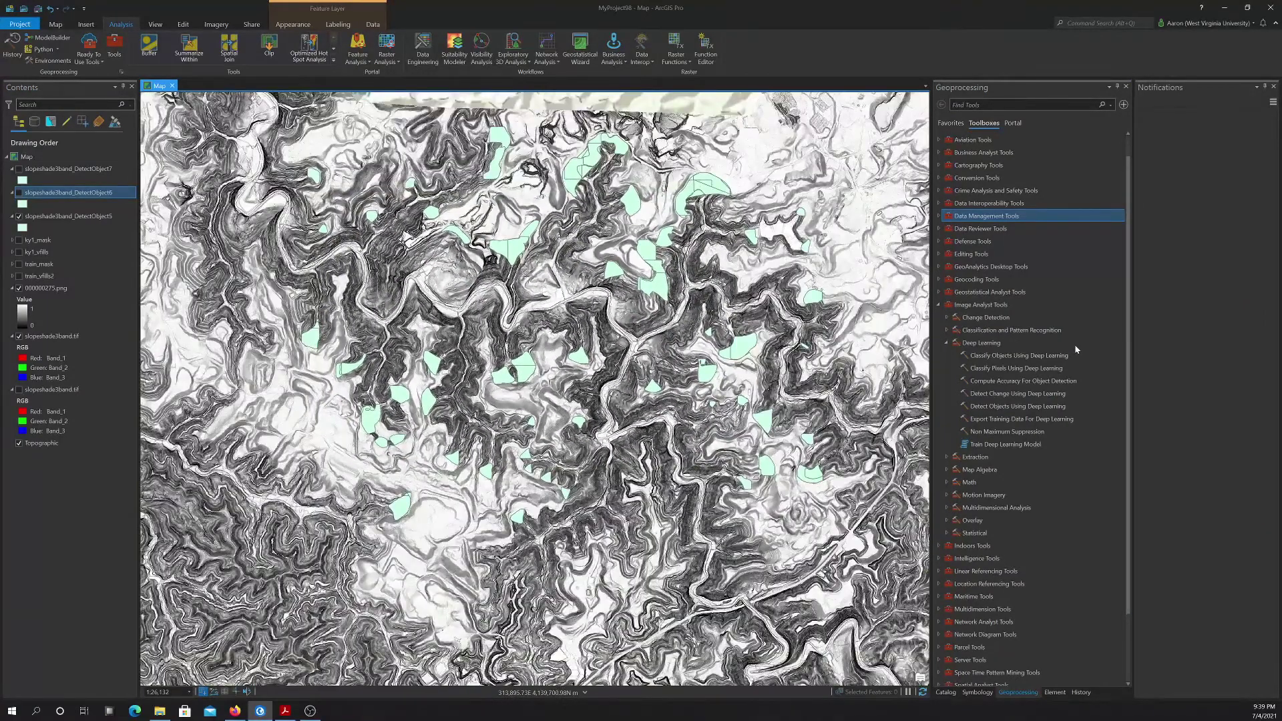
- Open Non Maximum Suppression with slopeshade3band_DetectObject5 as the input feature class and Confidence as the confidence score field
{"action": "left_click", "coordinate": [989, 433]}
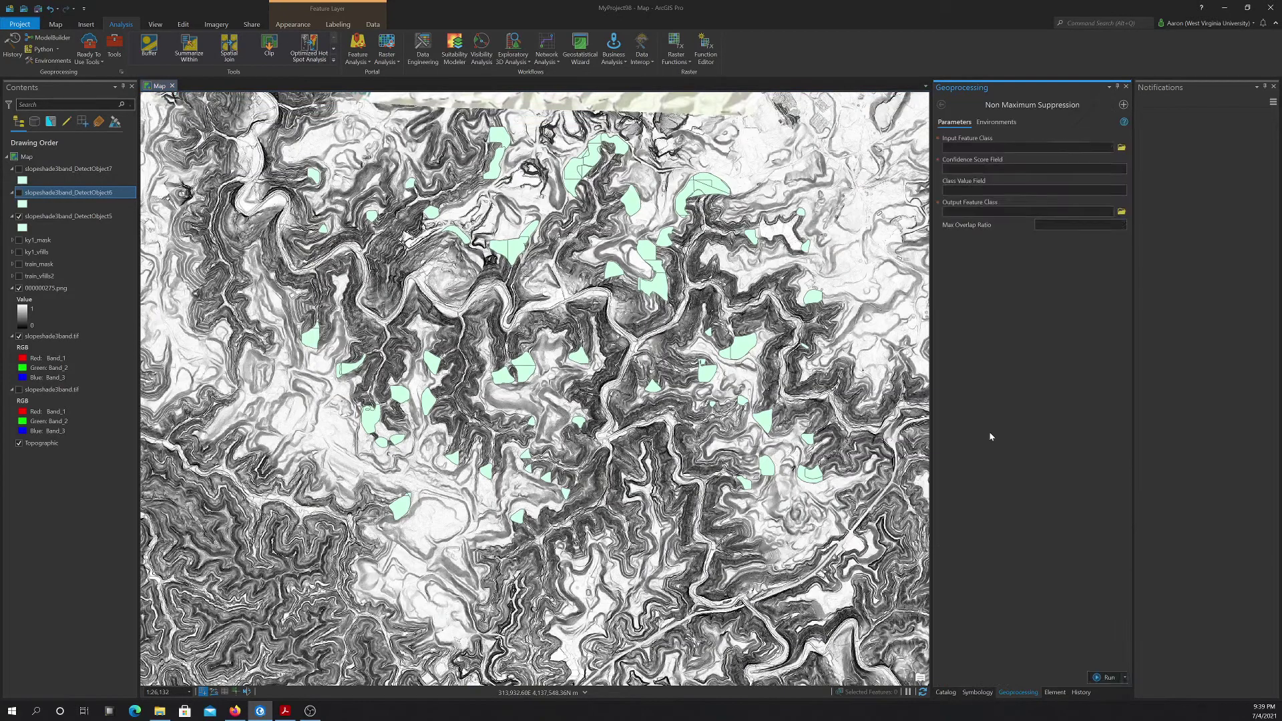
{"action": "left_click", "coordinate": [1111, 147]}
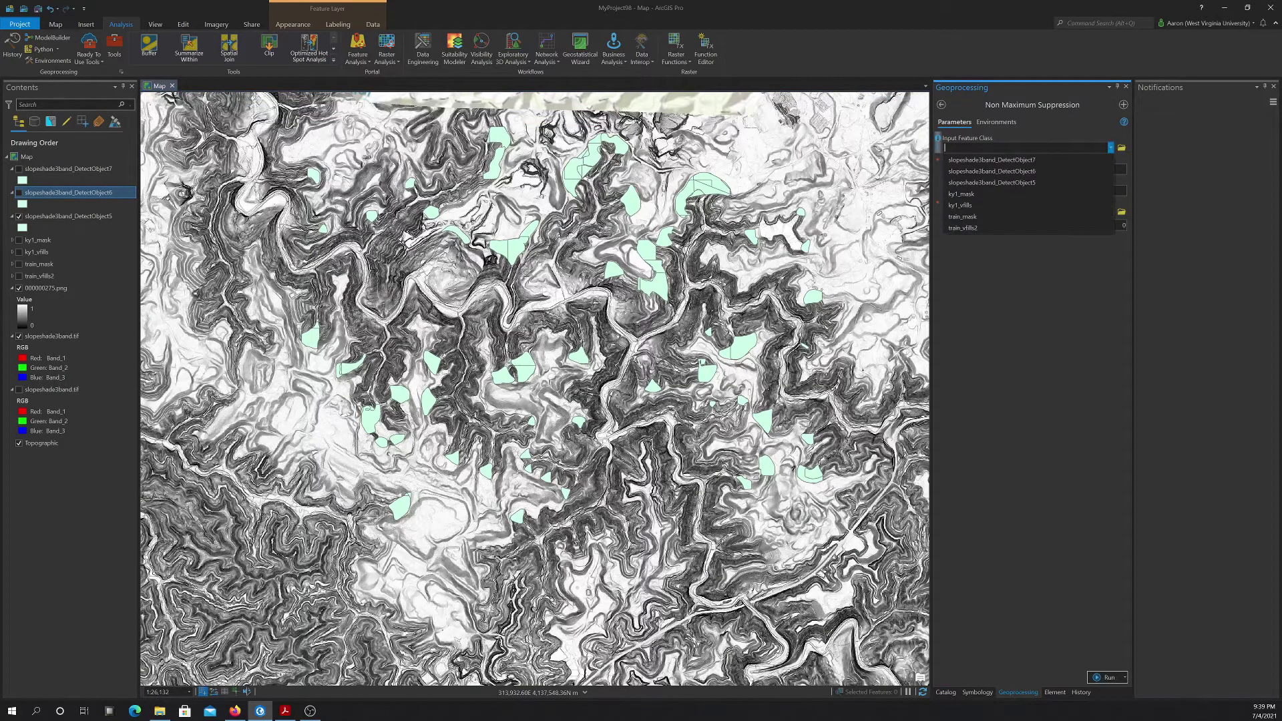
{"action": "left_click", "coordinate": [992, 183]}
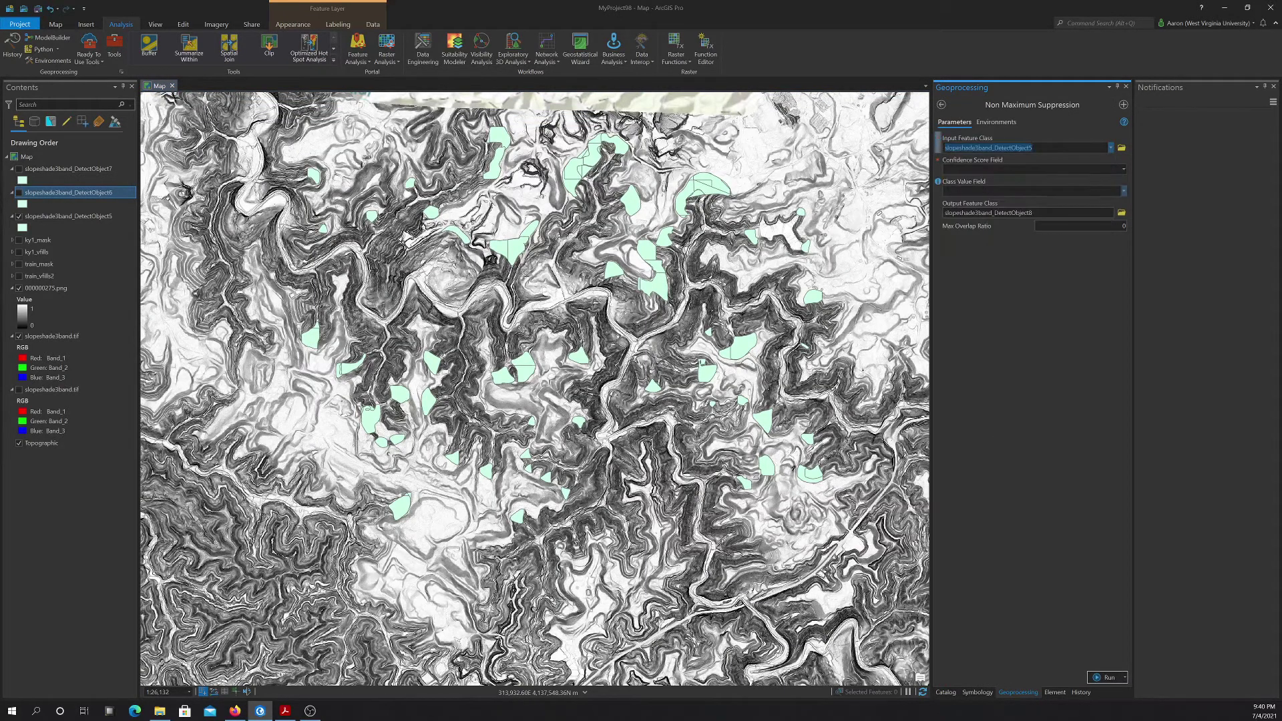
{"action": "left_click", "coordinate": [1124, 170]}
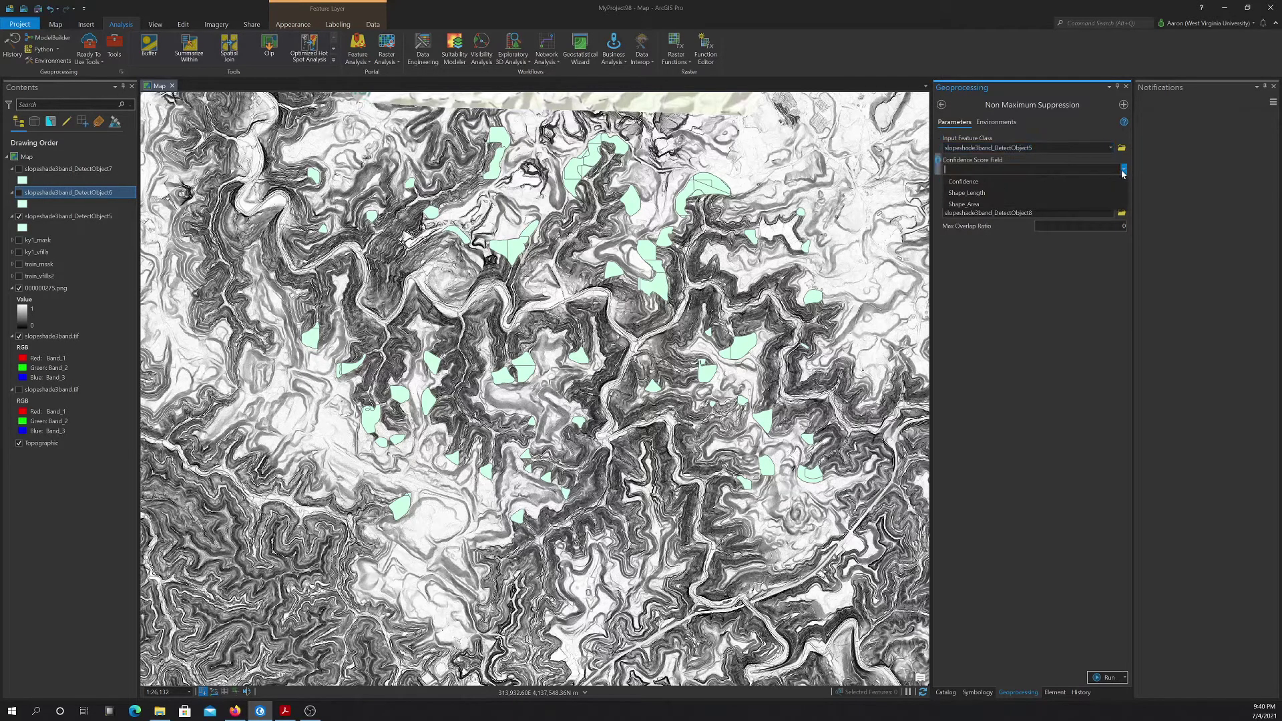
{"action": "left_click", "coordinate": [1095, 181]}
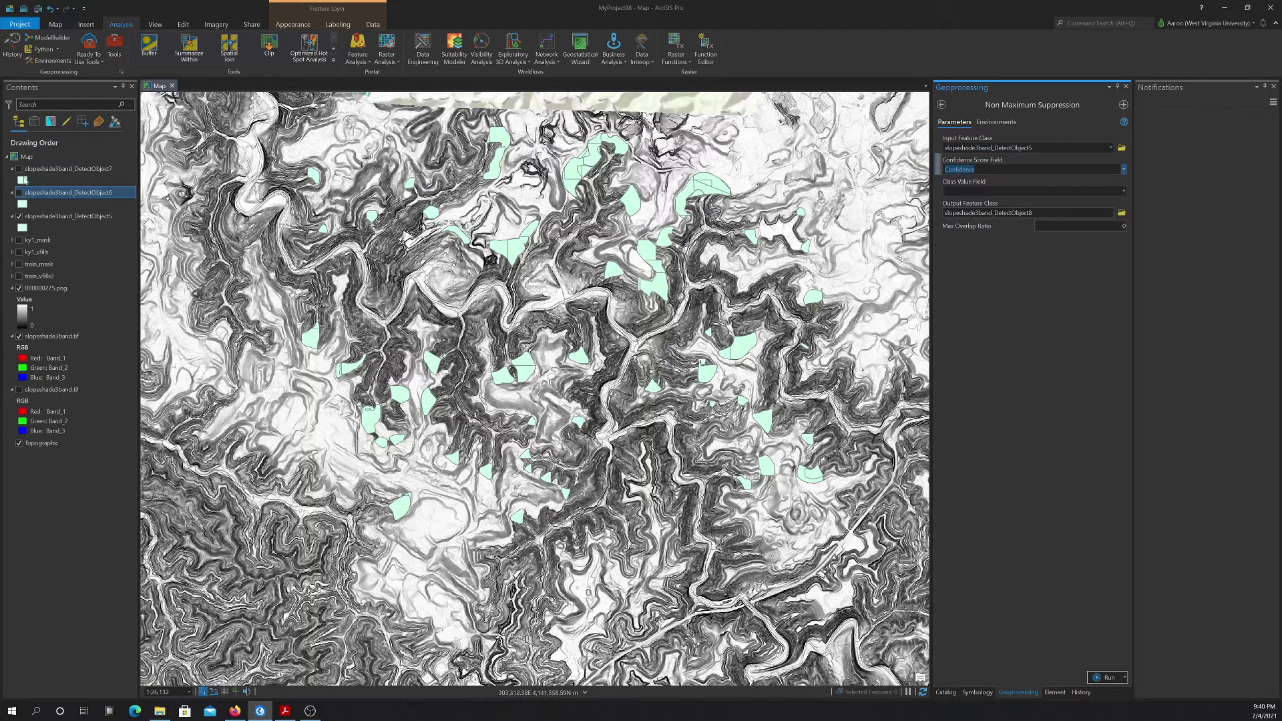
- Review the confidence scores in the slopeshade3band_DetectObject5 attribute table, sorting them ascending and descending
{"action": "right_click", "coordinate": [52, 216]}
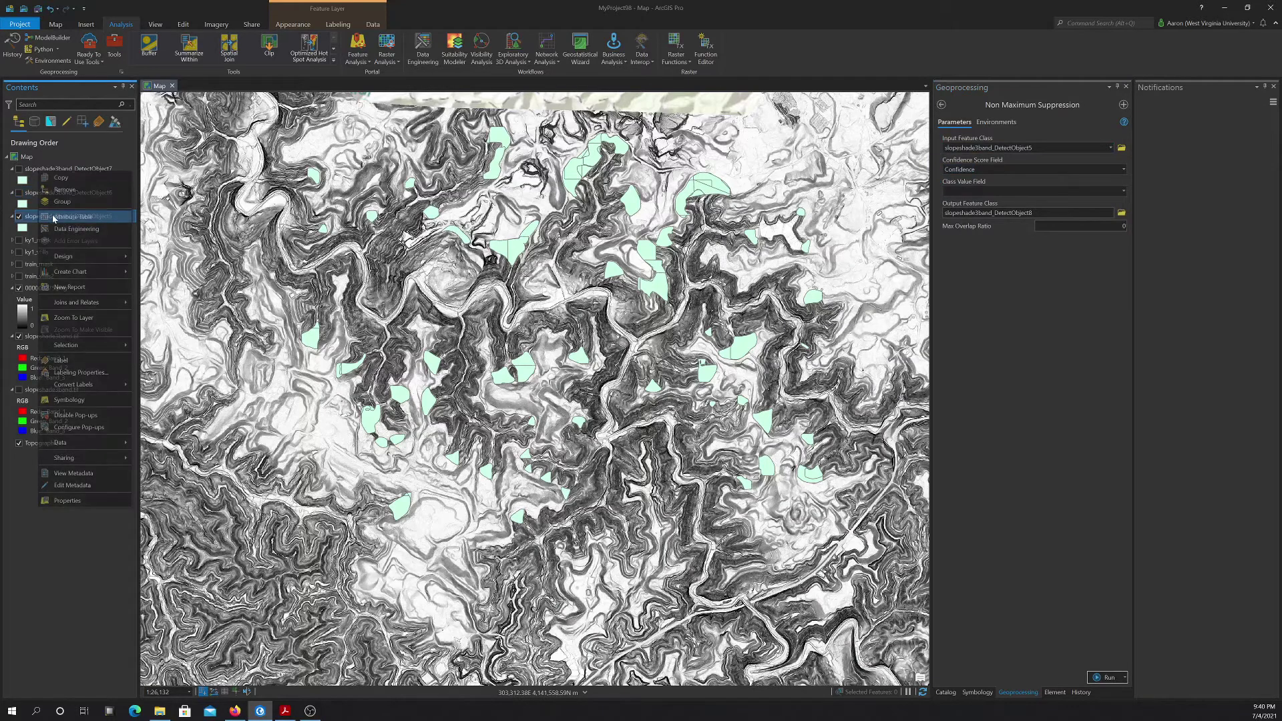
{"action": "left_click", "coordinate": [85, 222]}
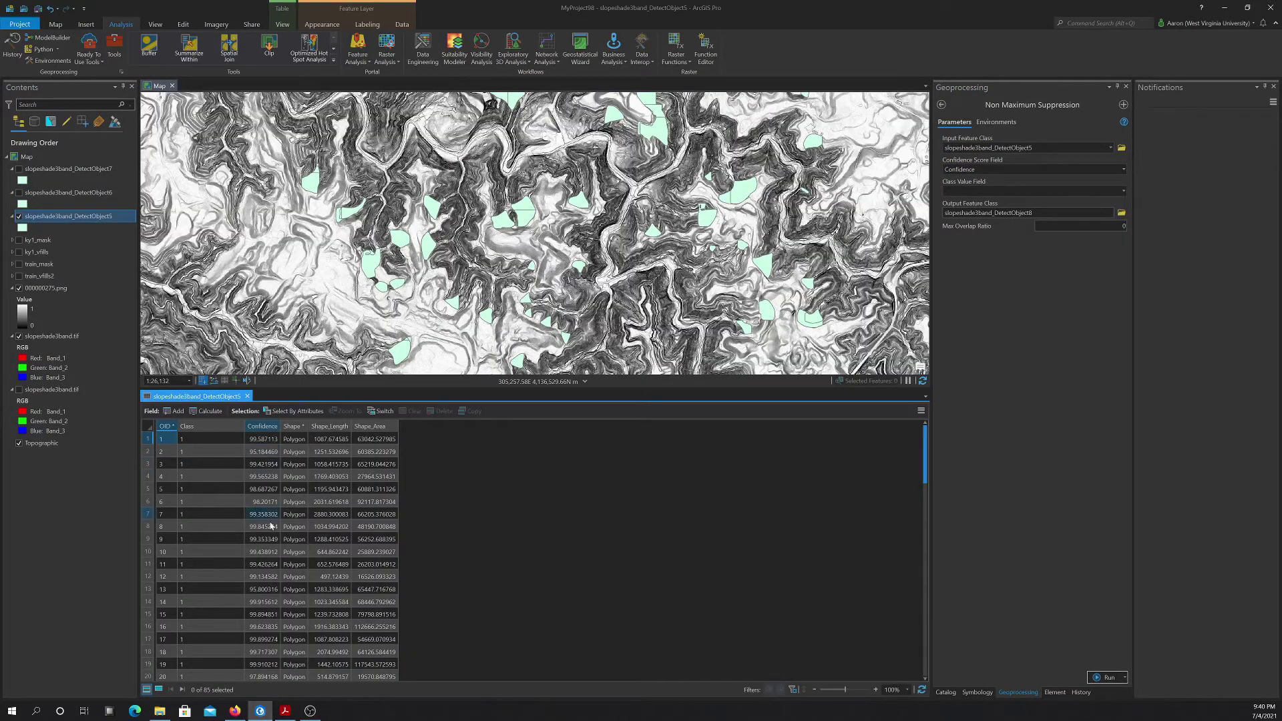
{"action": "right_click", "coordinate": [263, 426]}
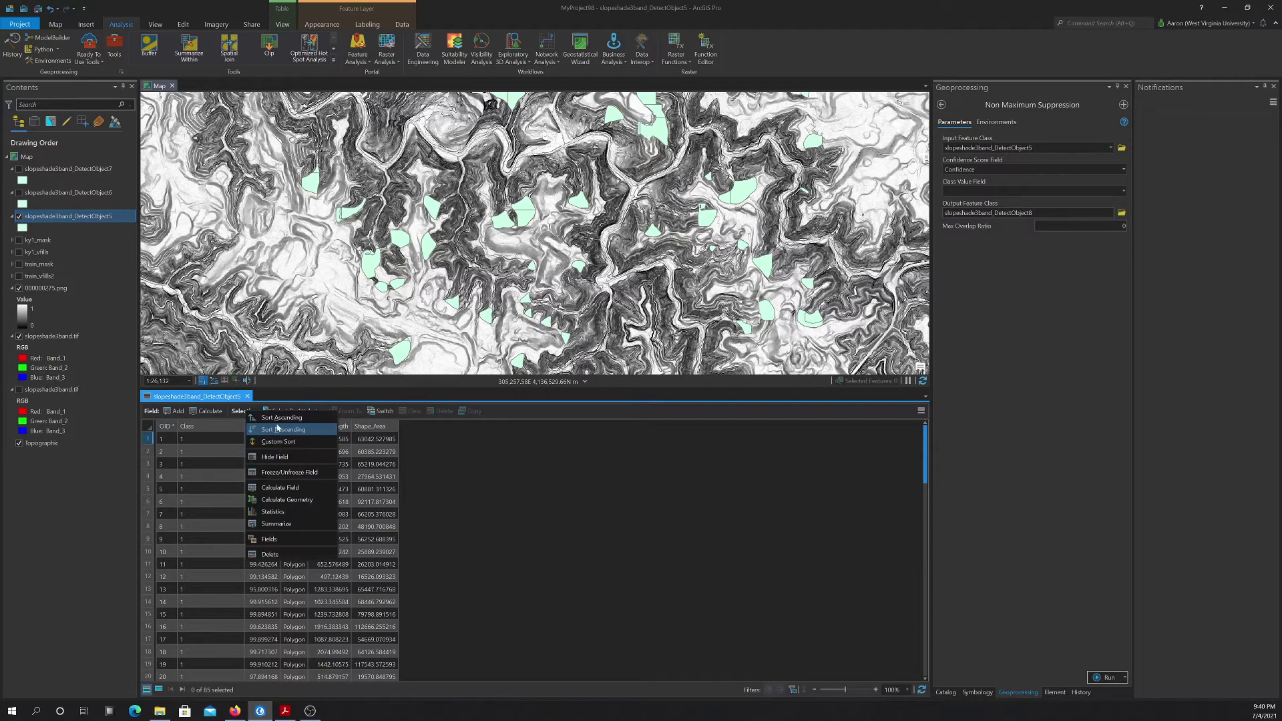
{"action": "left_click", "coordinate": [318, 421]}
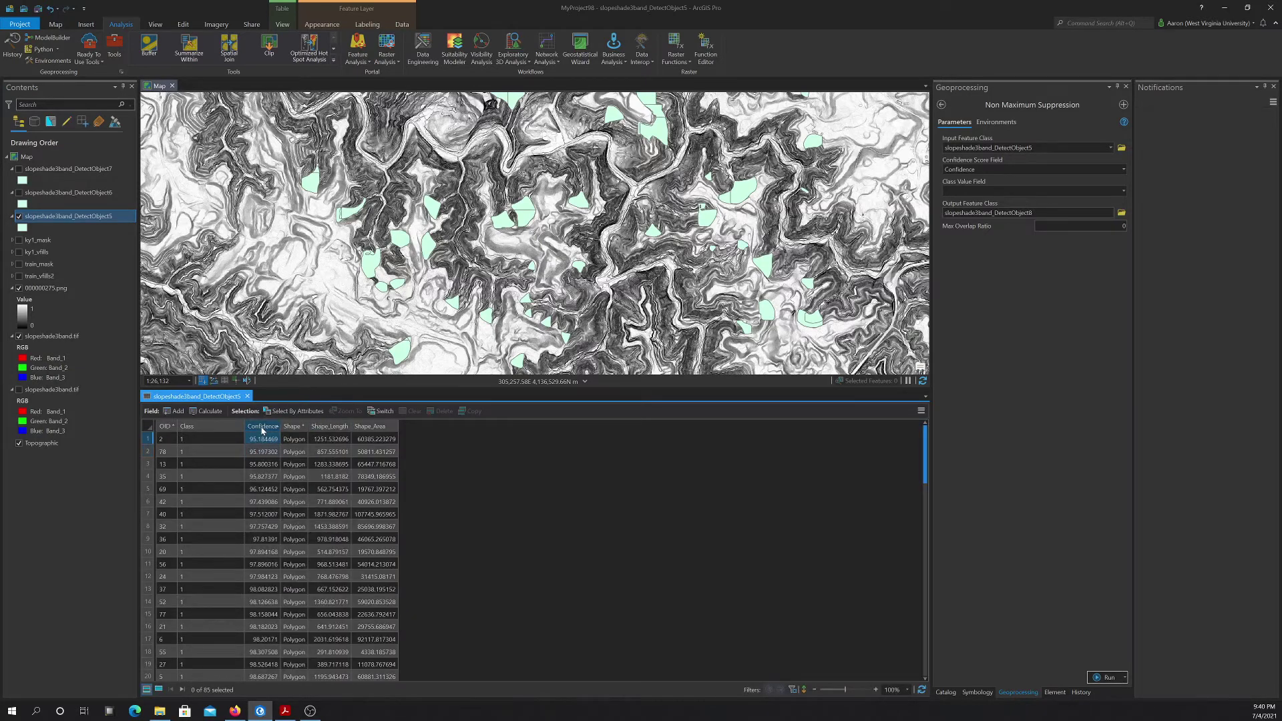
{"action": "right_click", "coordinate": [261, 426]}
{"action": "left_click", "coordinate": [275, 441]}
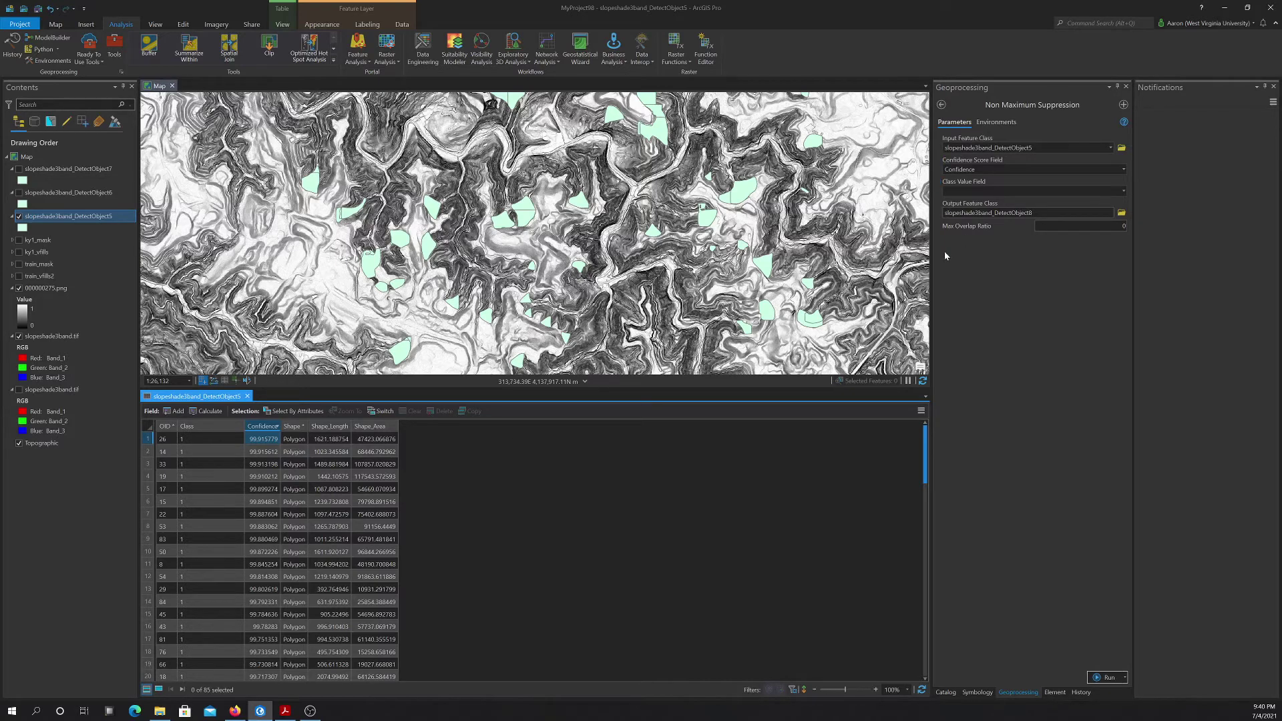
- Set the class value field to Class and run Non Maximum Suppression with a max overlap ratio of 0, outputting slopeshade3band_DetectObject8
{"action": "left_click", "coordinate": [1123, 193]}
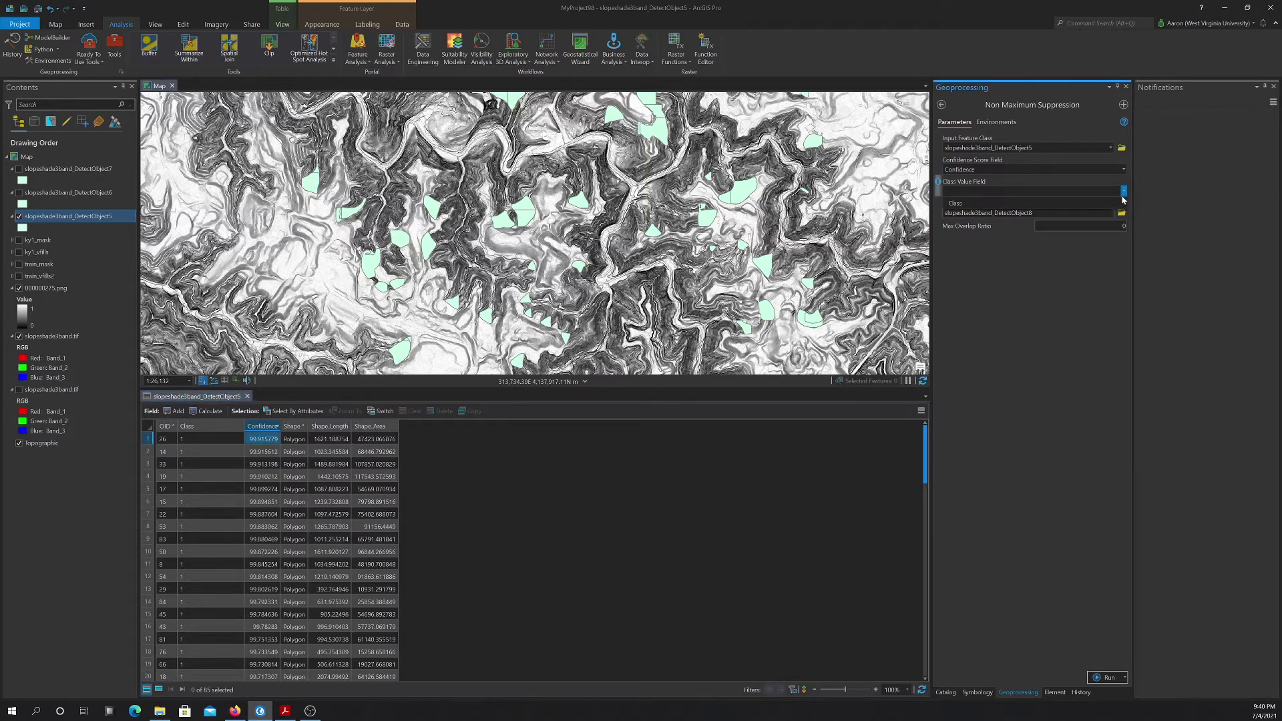
{"action": "left_click", "coordinate": [962, 203]}
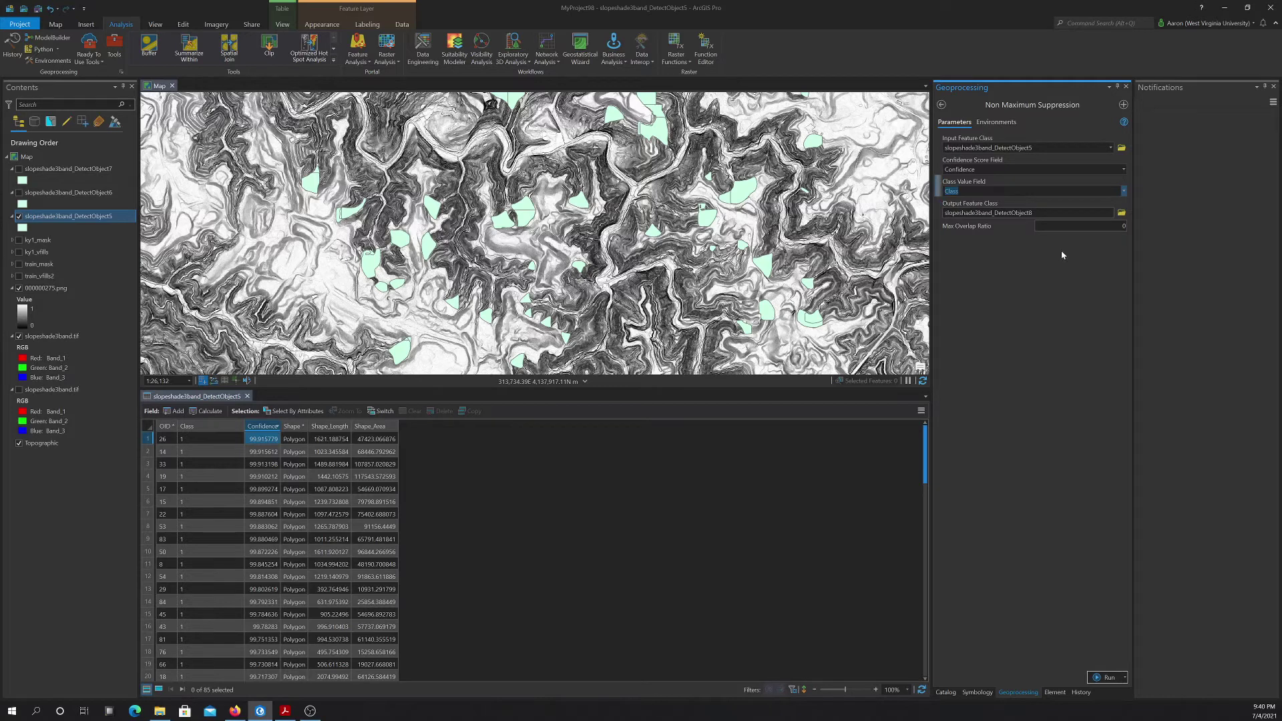
{"action": "left_click_drag", "start_coordinate": [1117, 226], "coordinate": [1157, 228]}
{"action": "left_click", "coordinate": [1107, 677]}
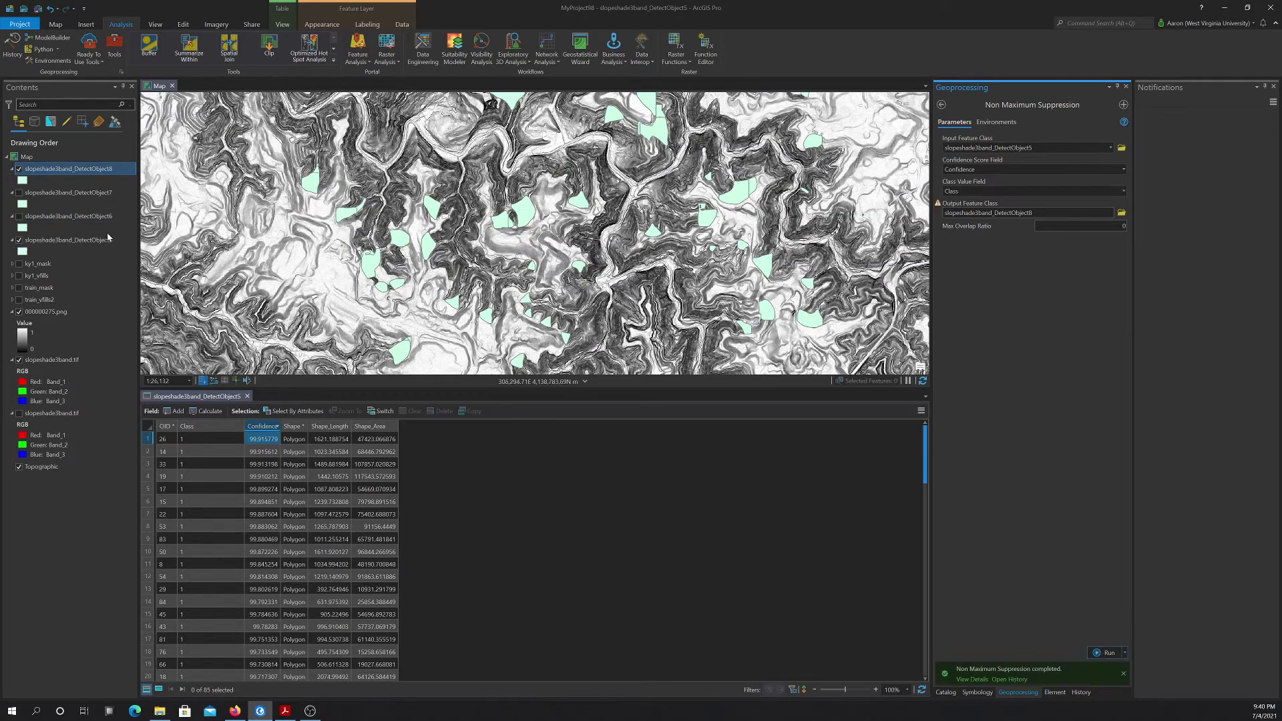
- Hide slopeshade3band_DetectObject5 and examine the slopeshade3band_DetectObject8 polygons on the map up close and from farther out
{"action": "left_click", "coordinate": [18, 240]}
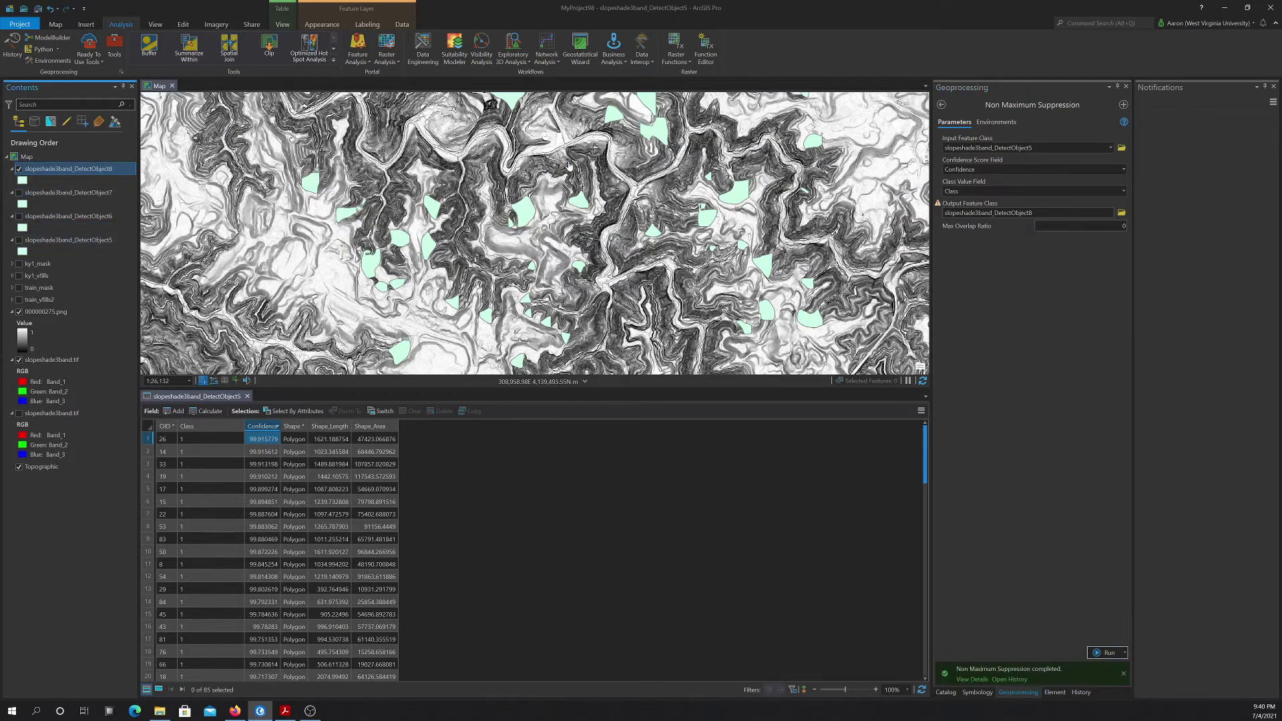
{"action": "left_click_drag", "start_coordinate": [559, 104], "coordinate": [568, 274]}
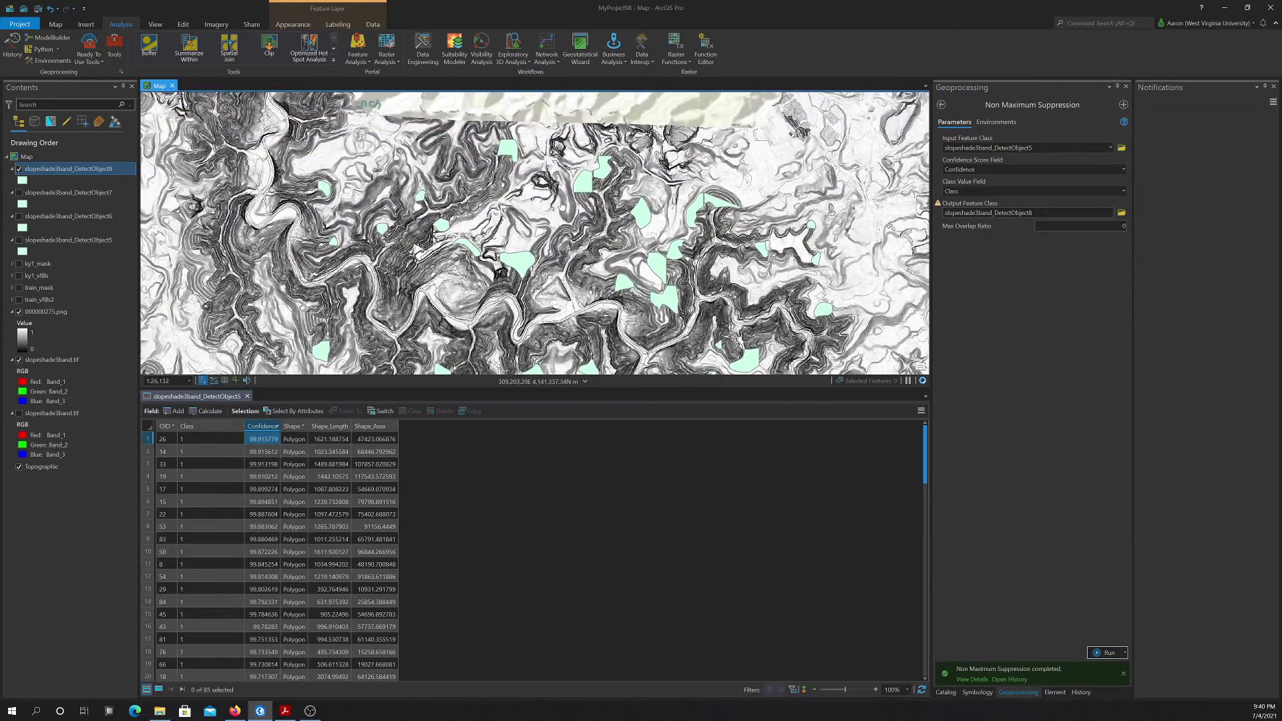
{"action": "scroll", "coordinate": [566, 200], "scroll_direction": "up", "scroll_amount": 2}
{"action": "scroll", "coordinate": [567, 201], "scroll_direction": "up", "scroll_amount": 7}
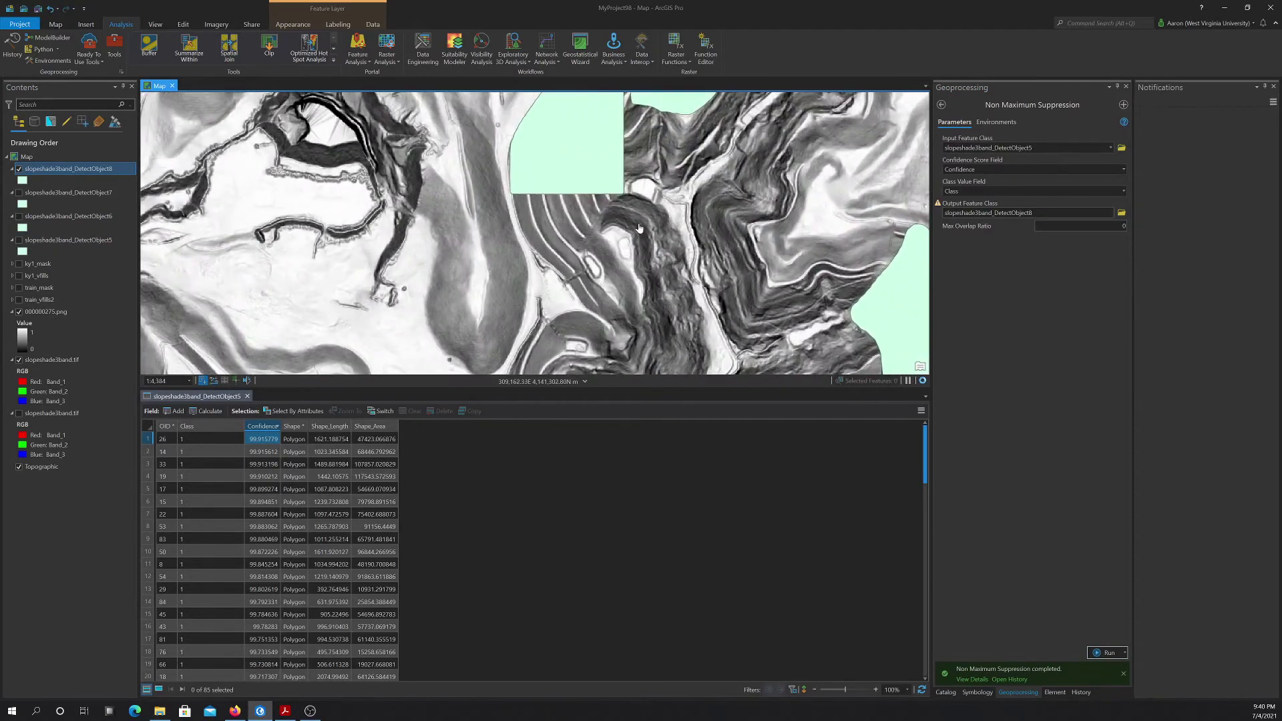
{"action": "scroll", "coordinate": [618, 240], "scroll_direction": "down", "scroll_amount": 4}
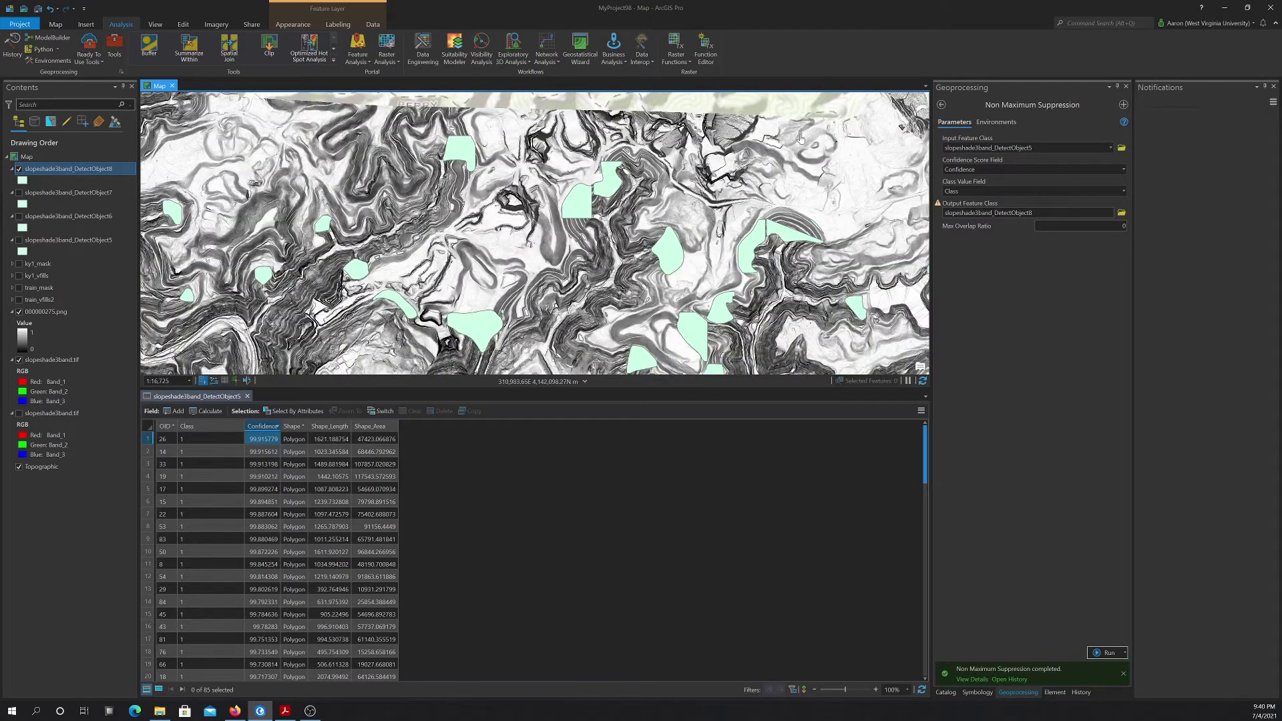
- Open the Compute Accuracy For Object Detection tool and briefly display the ky1_mask layer
{"action": "left_click", "coordinate": [942, 105]}
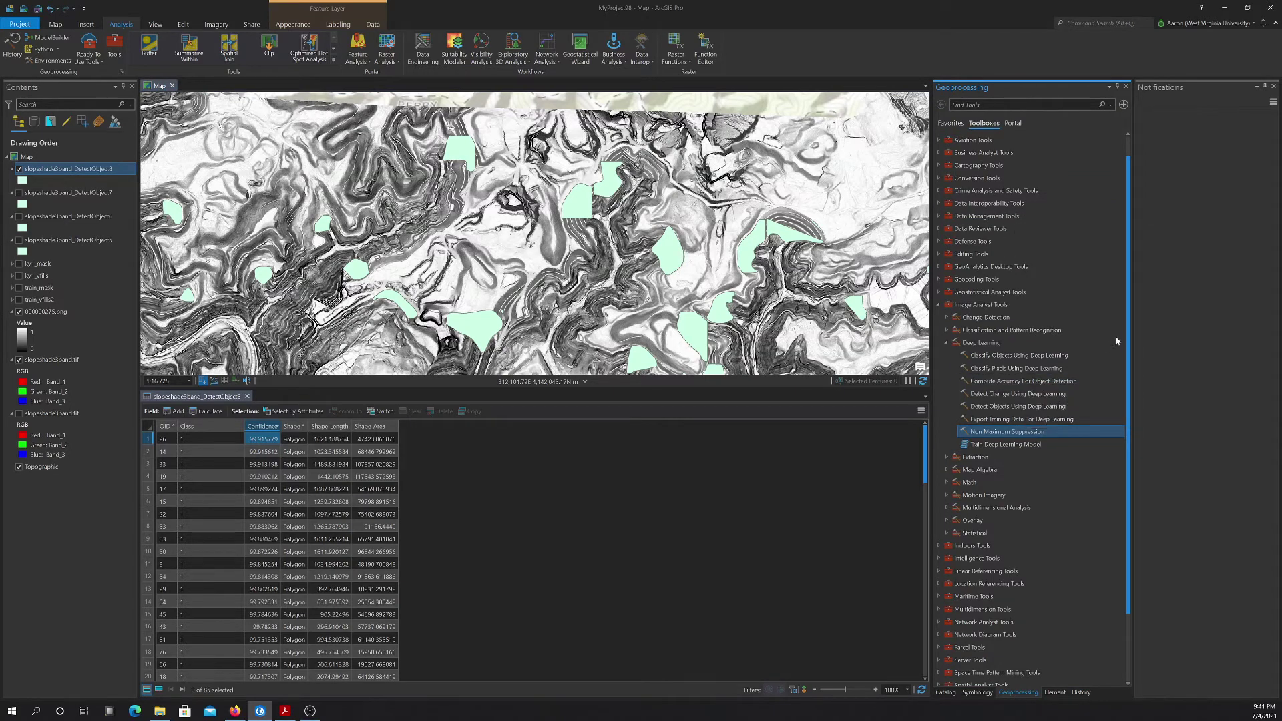
{"action": "left_click", "coordinate": [1047, 385]}
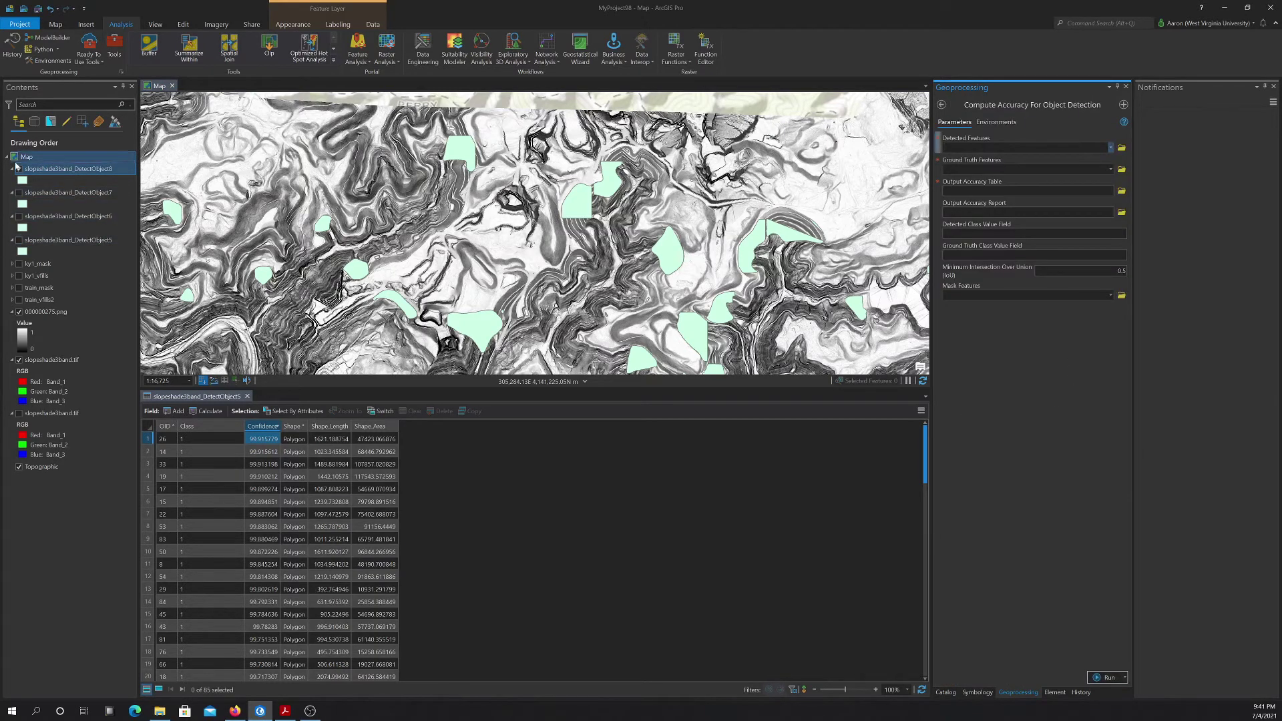
{"action": "left_click", "coordinate": [19, 264]}
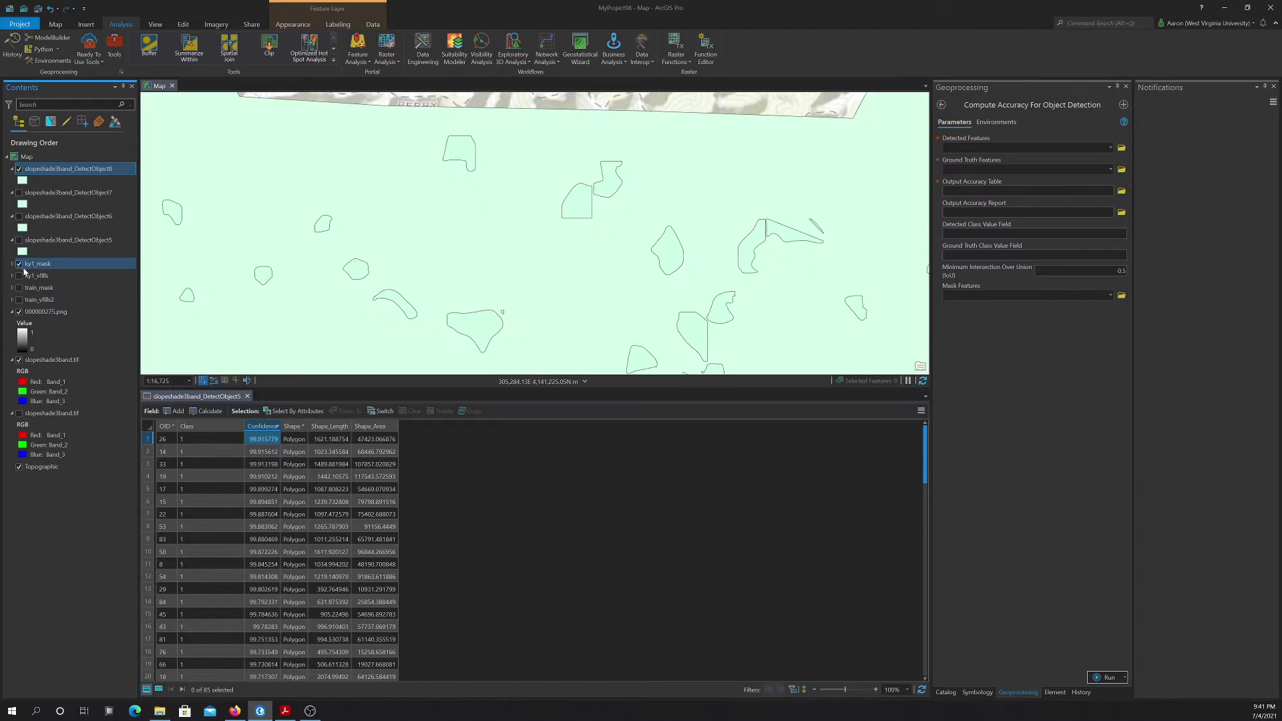
{"action": "left_click", "coordinate": [18, 264]}
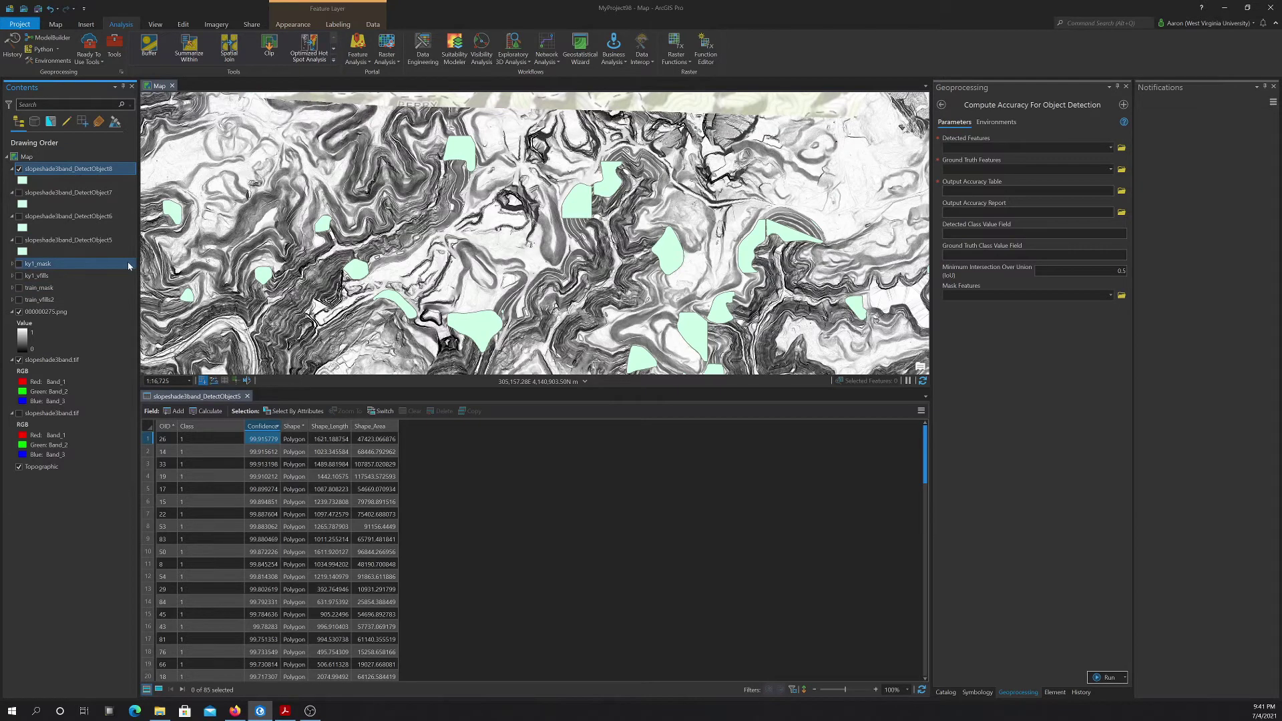
- Collapse the legends of slopeshade3band_DetectObject5, DetectObject6 and DetectObject7, and hide the slopeshade3band_DetectObject8 layer
{"action": "left_click", "coordinate": [12, 241]}
{"action": "left_click", "coordinate": [13, 216]}
{"action": "left_click", "coordinate": [12, 192]}
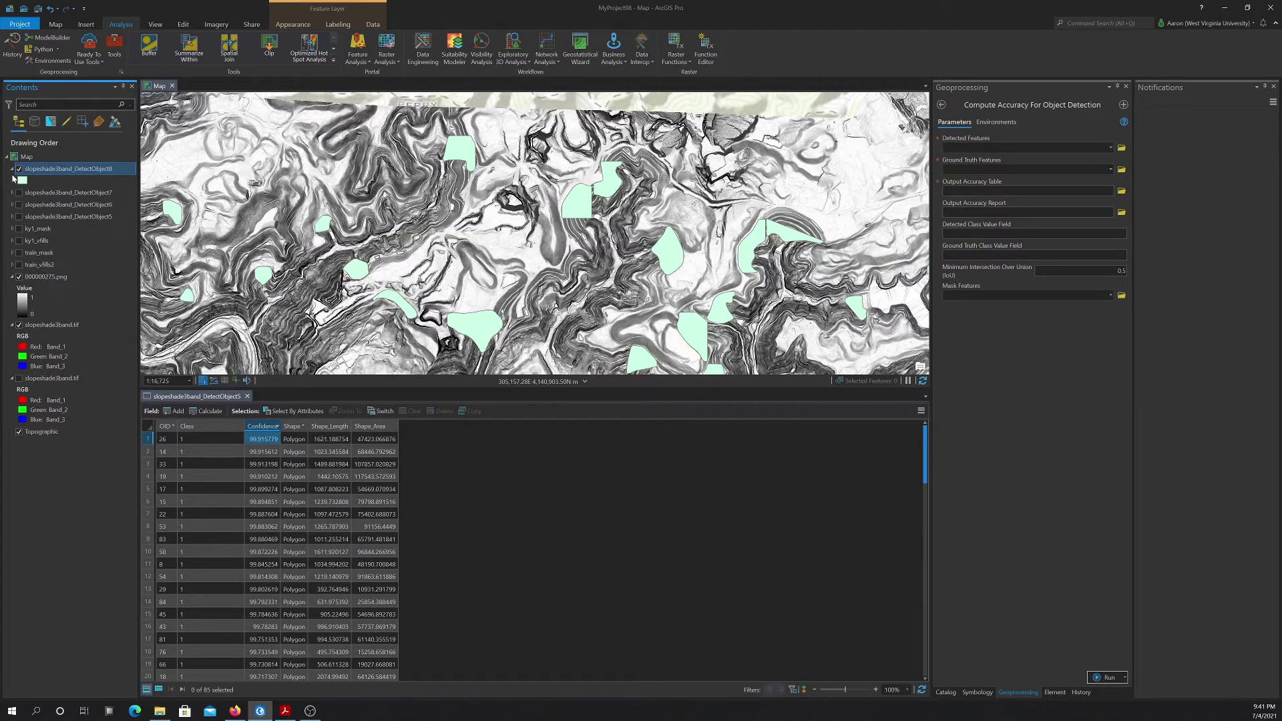
{"action": "left_click", "coordinate": [18, 169]}
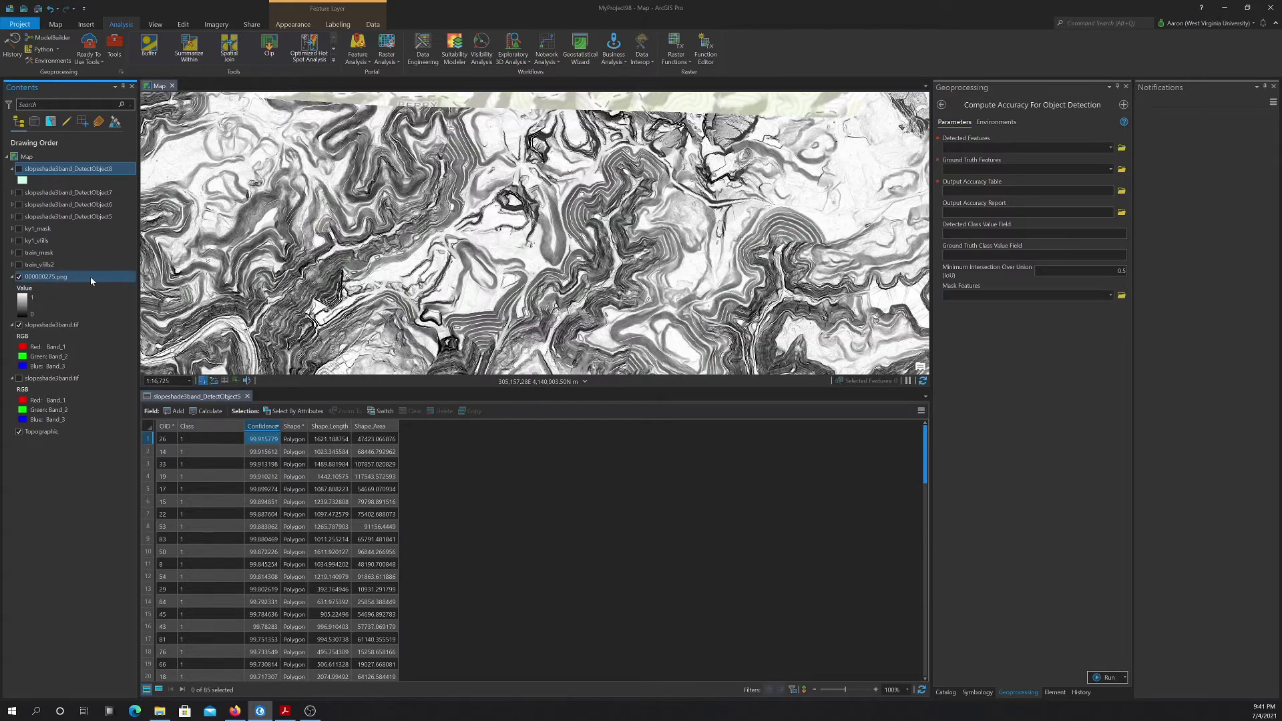
- Display the ky1_vfills layer and examine the reference valley fill polygons across the slopeshade
{"action": "left_click", "coordinate": [19, 241]}
{"action": "scroll", "coordinate": [546, 233], "scroll_direction": "down", "scroll_amount": 5}
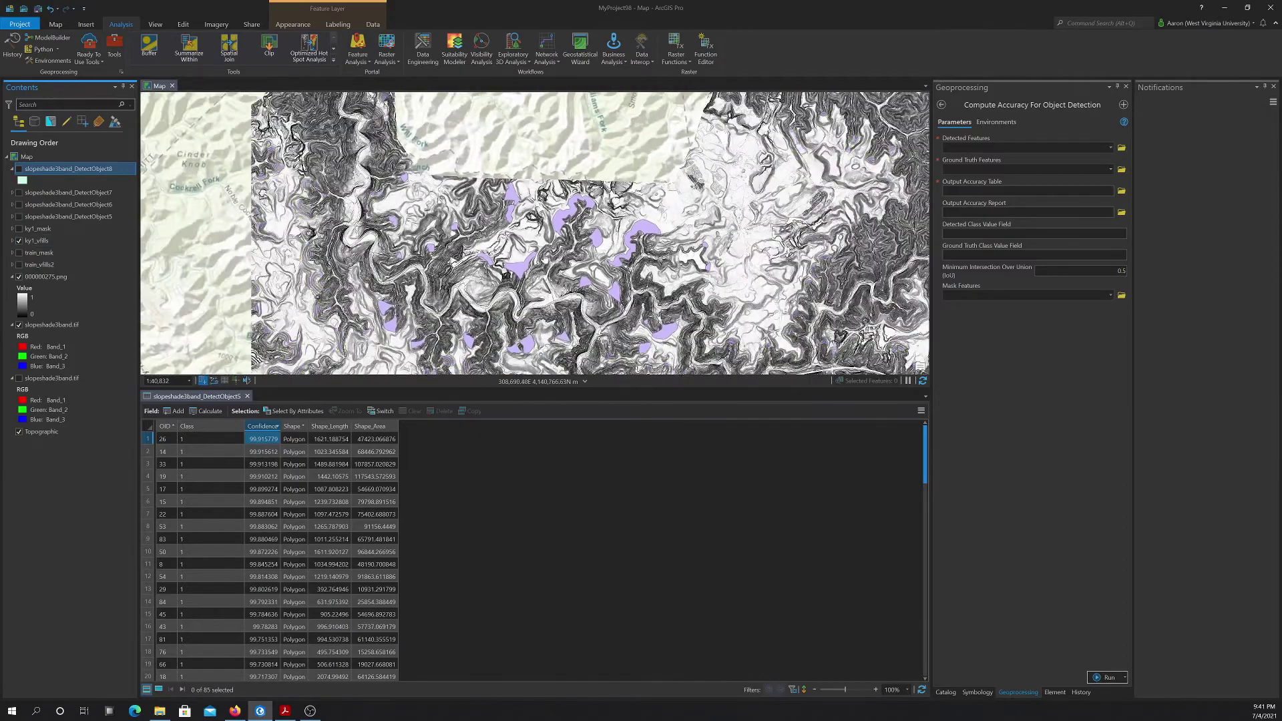
{"action": "scroll", "coordinate": [546, 218], "scroll_direction": "up", "scroll_amount": 3}
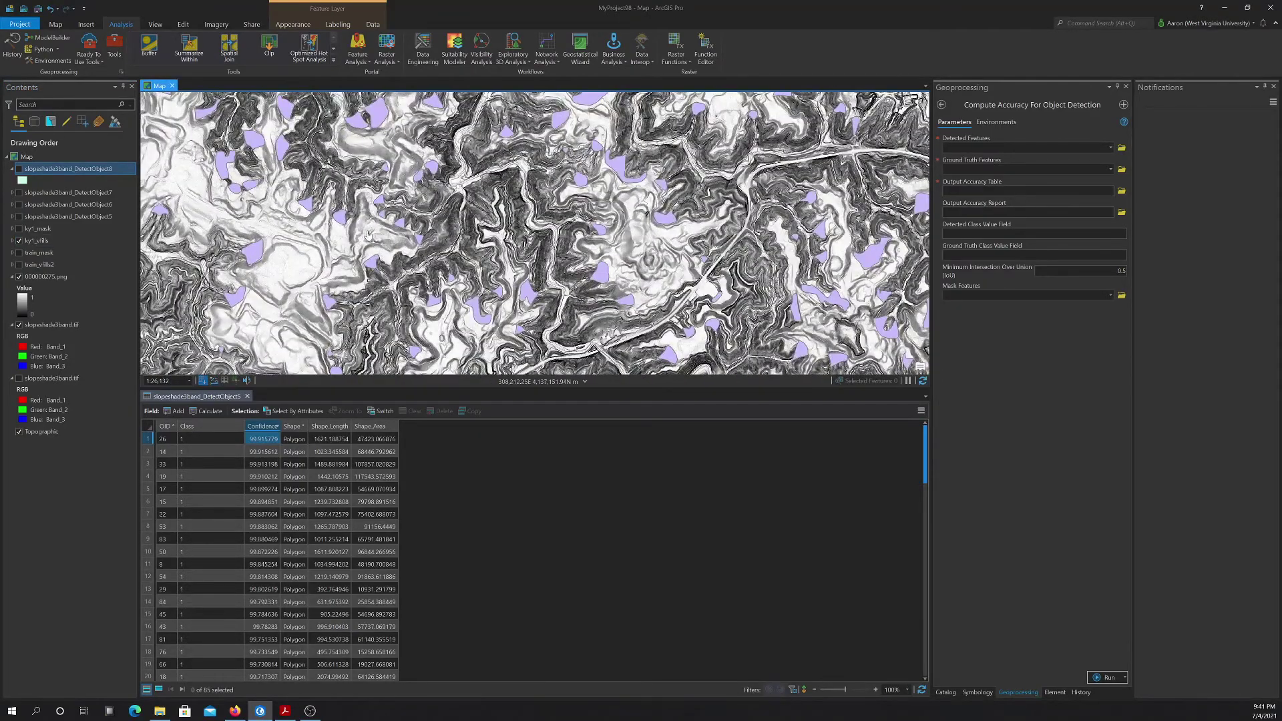
{"action": "left_click_drag", "start_coordinate": [367, 236], "coordinate": [491, 123]}
{"action": "left_click_drag", "start_coordinate": [686, 320], "coordinate": [407, 308]}
{"action": "scroll", "coordinate": [467, 310], "scroll_direction": "down", "scroll_amount": 3}
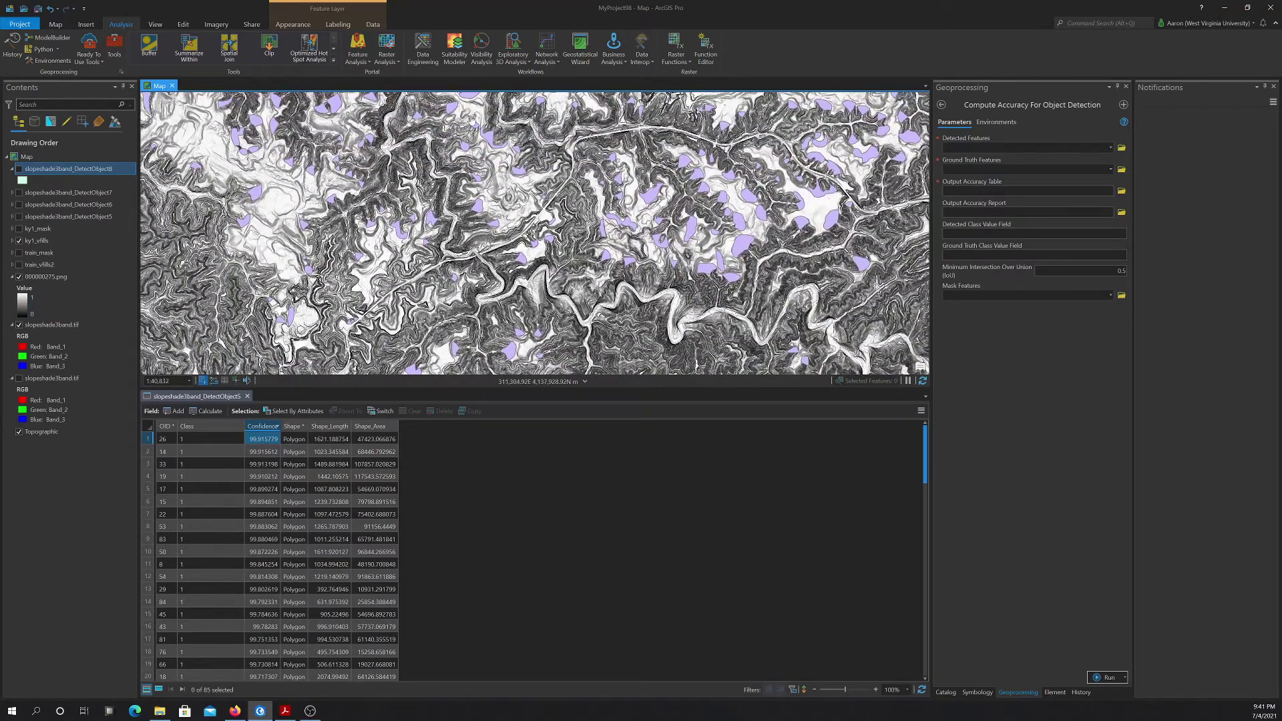
- Add the ky1.shp shapefile to the map from the AI_1024 folder under Dropbox, ABGSL, vfill_project, Vectors
{"action": "left_click", "coordinate": [55, 25]}
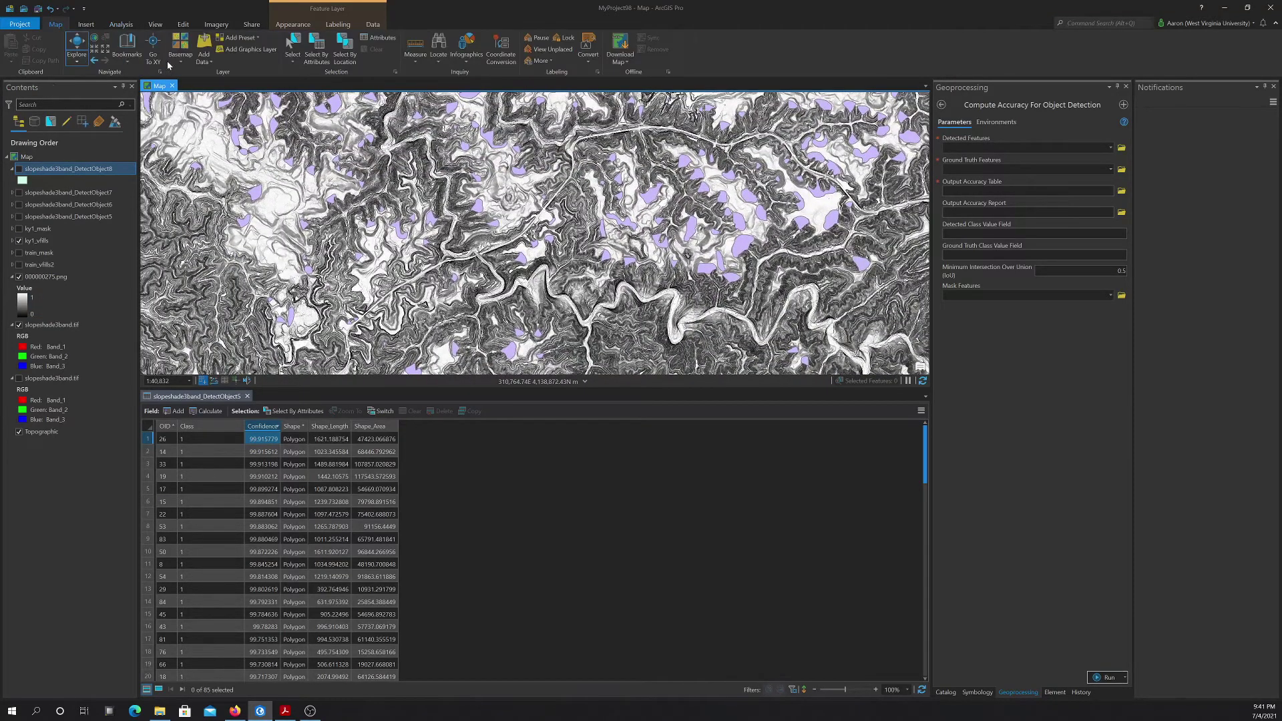
{"action": "left_click", "coordinate": [203, 44]}
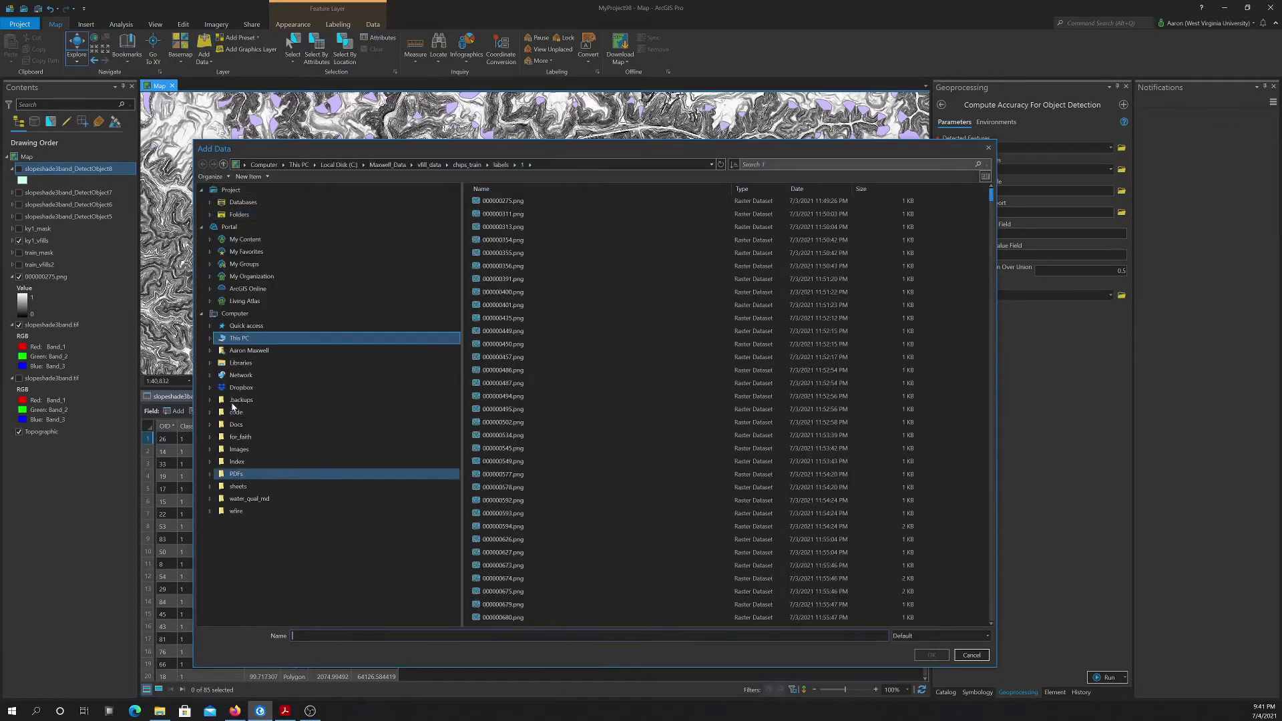
{"action": "left_click", "coordinate": [387, 164]}
{"action": "left_click", "coordinate": [505, 399]}
{"action": "double_click", "coordinate": [506, 399]}
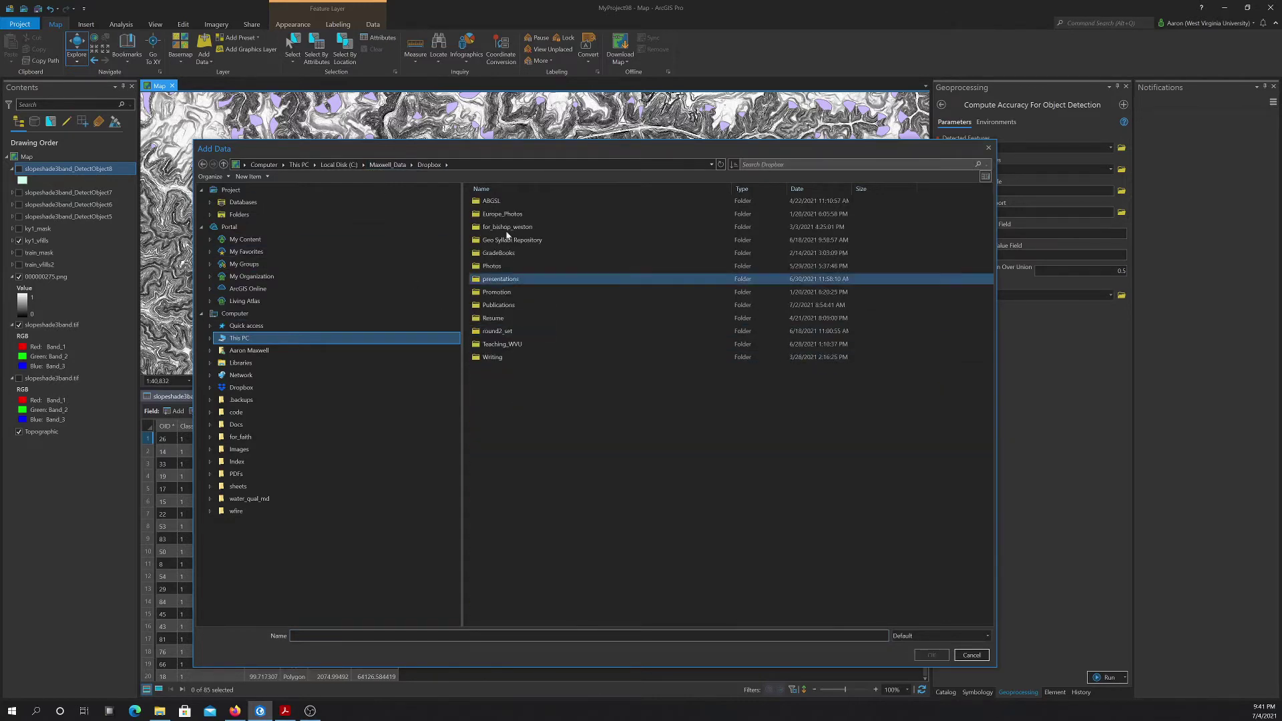
{"action": "double_click", "coordinate": [474, 215]}
{"action": "scroll", "coordinate": [523, 392], "scroll_direction": "down", "scroll_amount": 6}
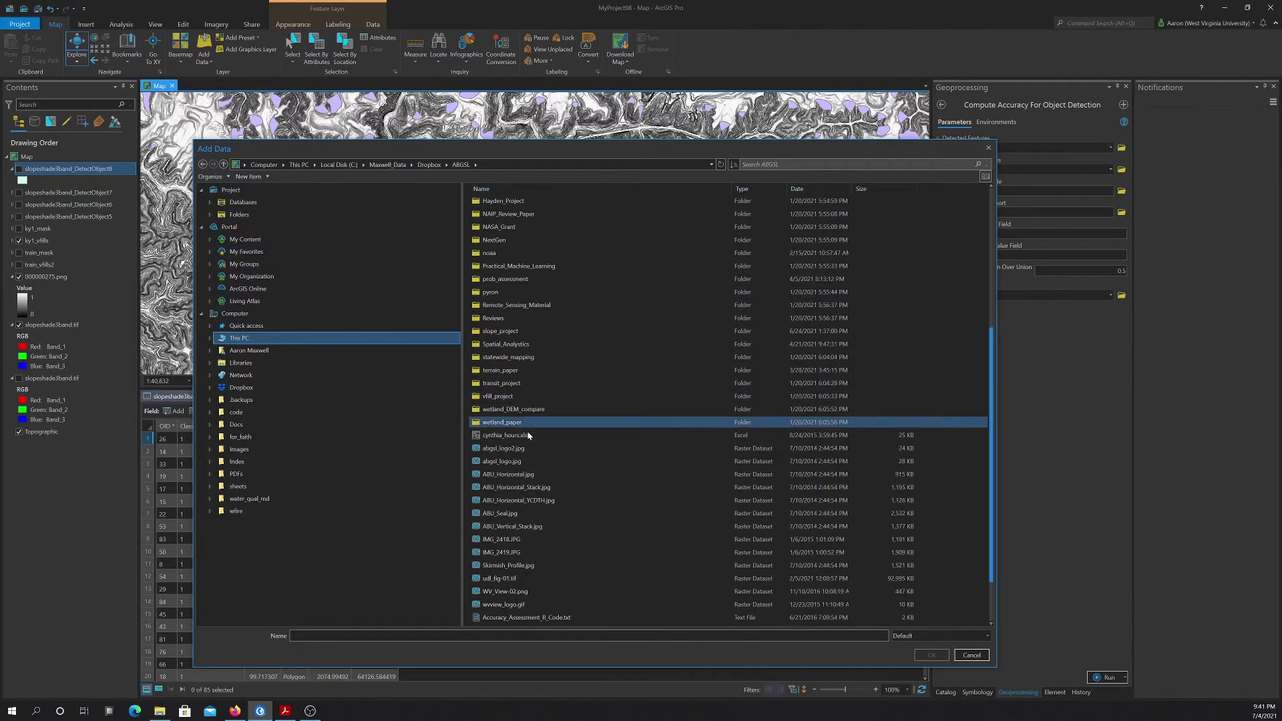
{"action": "double_click", "coordinate": [495, 396]}
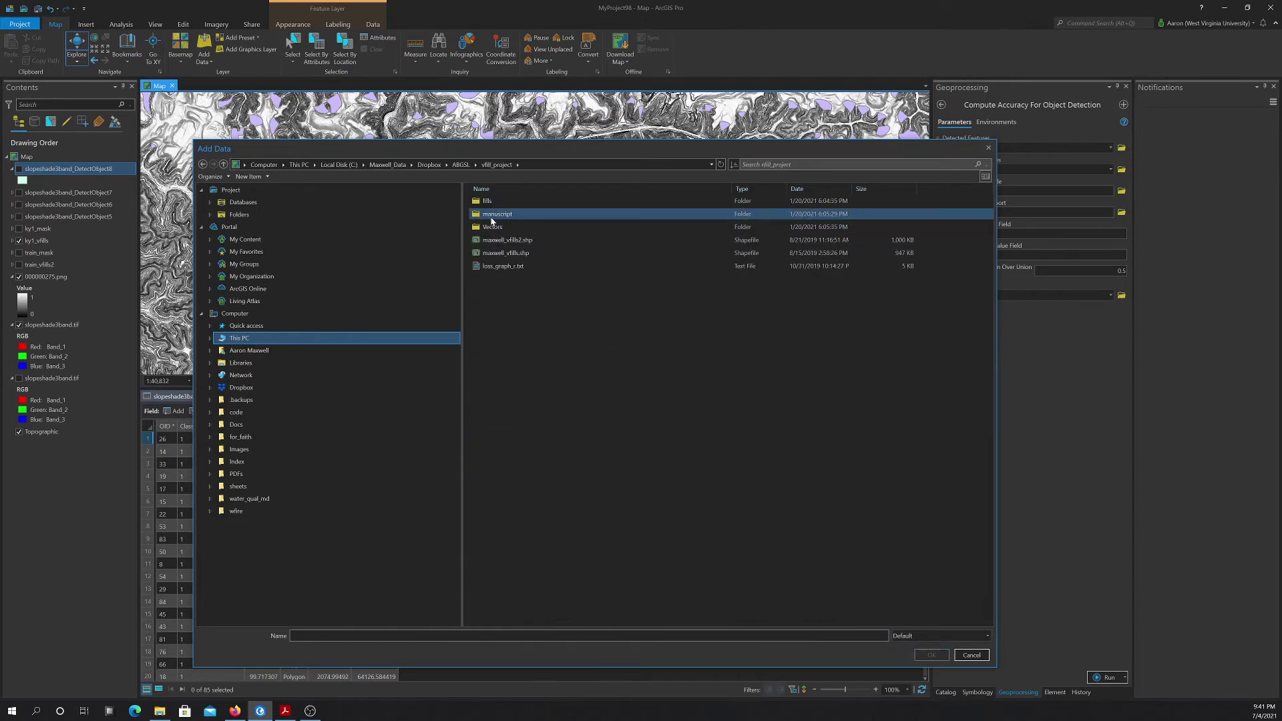
{"action": "double_click", "coordinate": [492, 228]}
{"action": "double_click", "coordinate": [490, 213]}
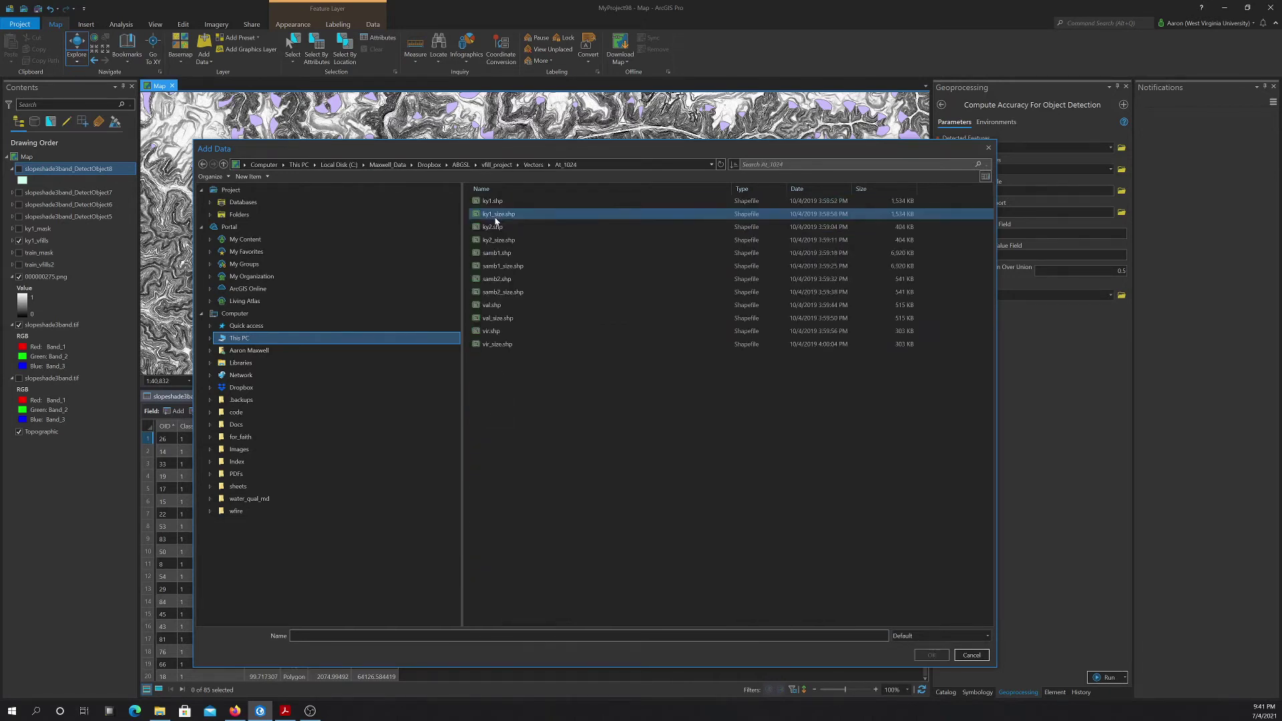
{"action": "left_click", "coordinate": [497, 202]}
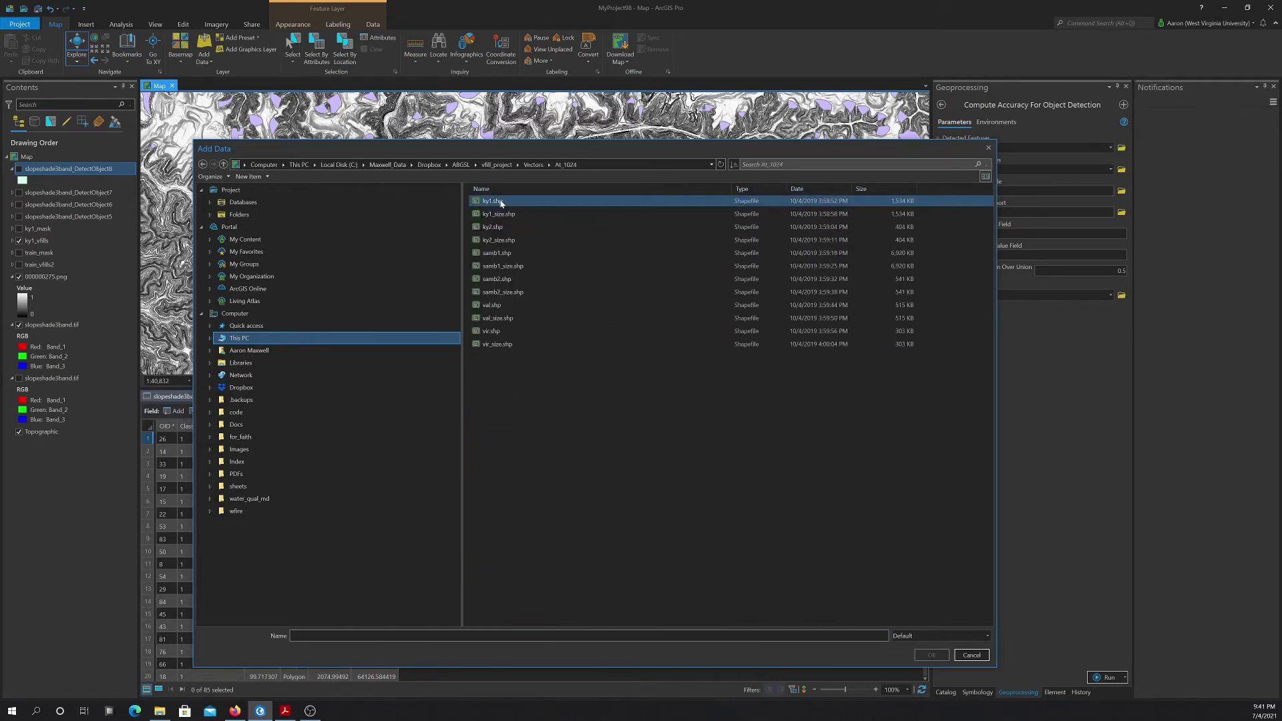
{"action": "left_click", "coordinate": [932, 655]}
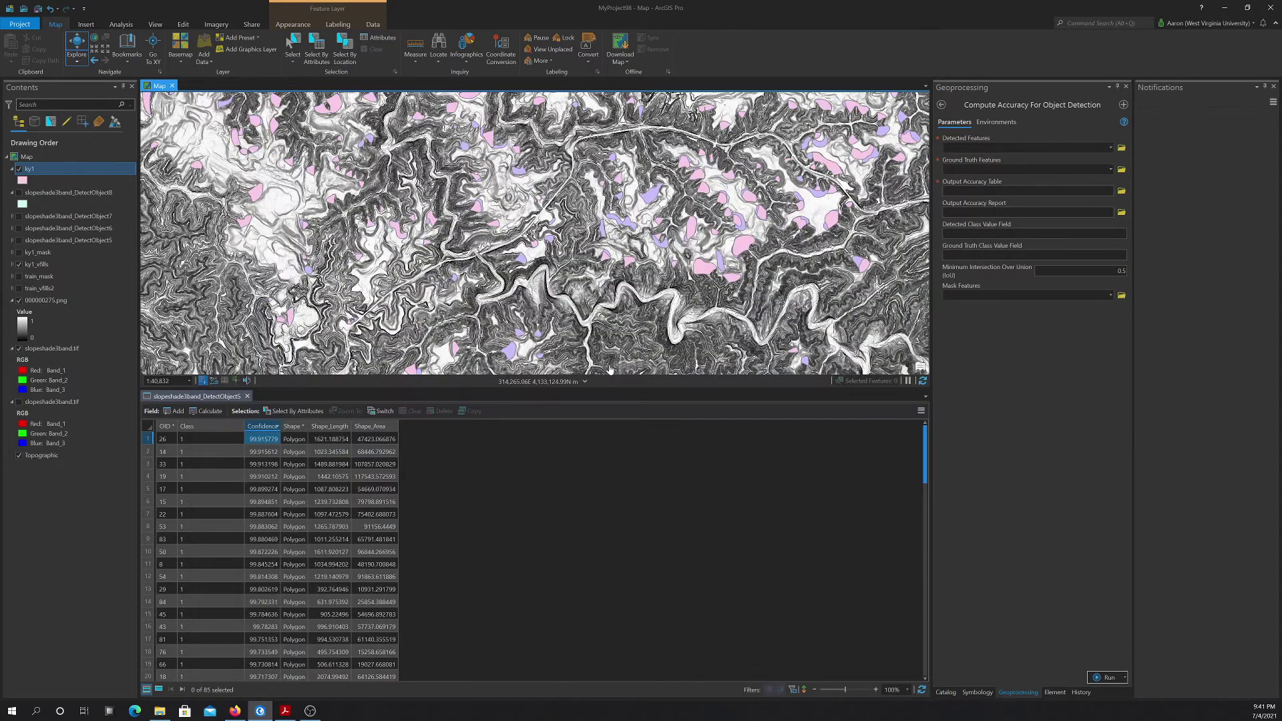
- Compare the ky1 polygons with the ky1_vfills polygons by toggling the ky1 layer, and leave ky1 hidden
{"action": "scroll", "coordinate": [662, 182], "scroll_direction": "up", "scroll_amount": 3}
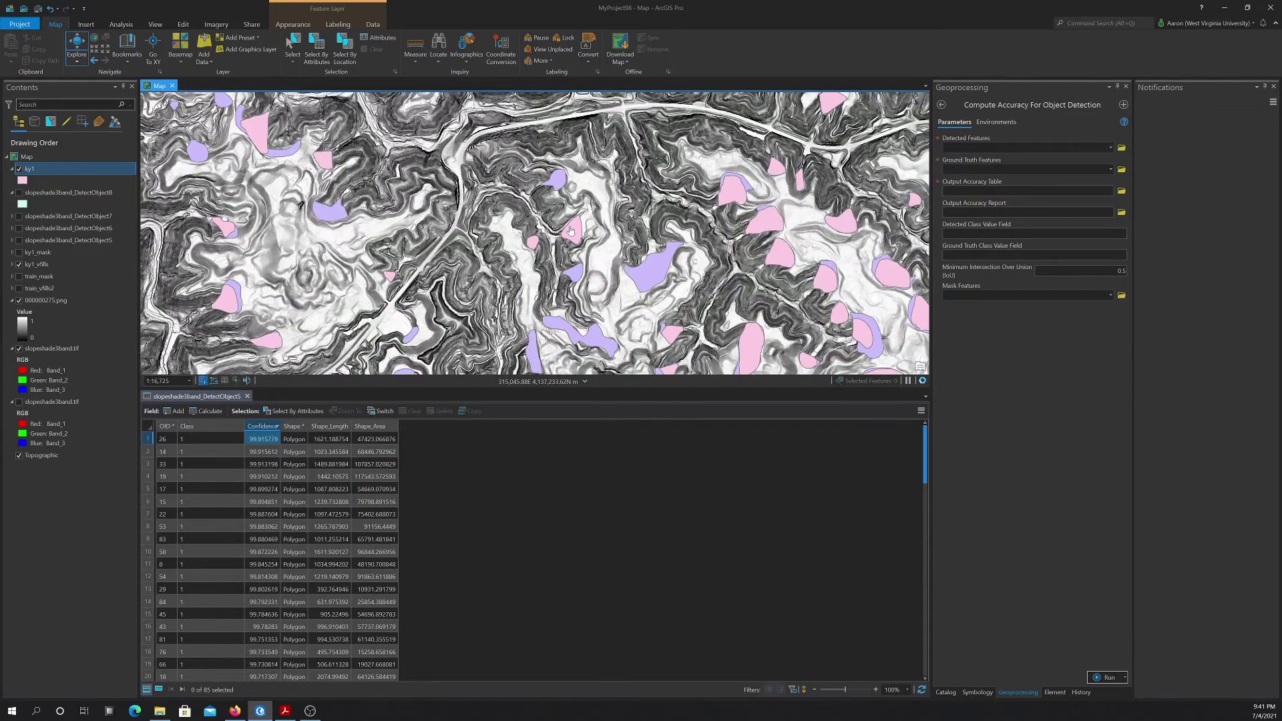
{"action": "left_click", "coordinate": [19, 171]}
{"action": "left_click", "coordinate": [19, 171]}
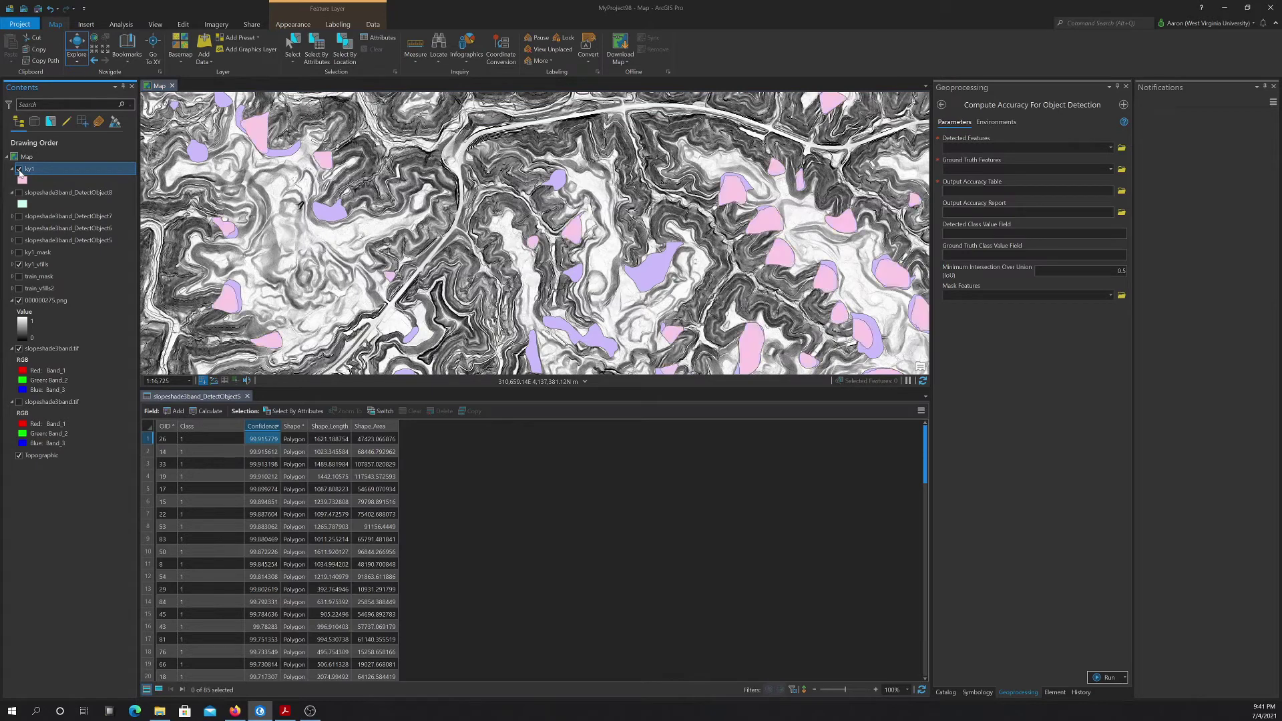
{"action": "left_click", "coordinate": [19, 170]}
{"action": "left_click", "coordinate": [19, 170]}
{"action": "left_click", "coordinate": [20, 170]}
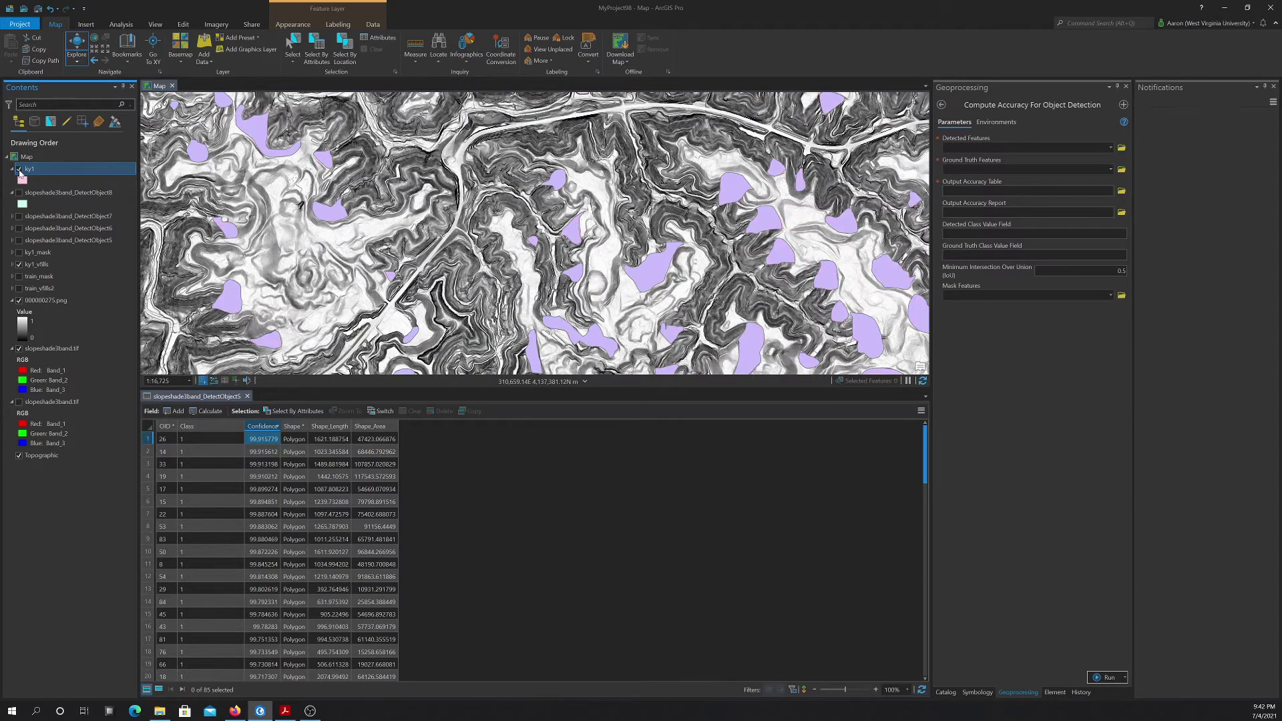
{"action": "left_click", "coordinate": [19, 170]}
{"action": "left_click", "coordinate": [19, 170]}
- Toggle the ky1_vfills layer to check the reference polygons against the slopeshade terrain, leaving the layer displayed
{"action": "left_click", "coordinate": [19, 266]}
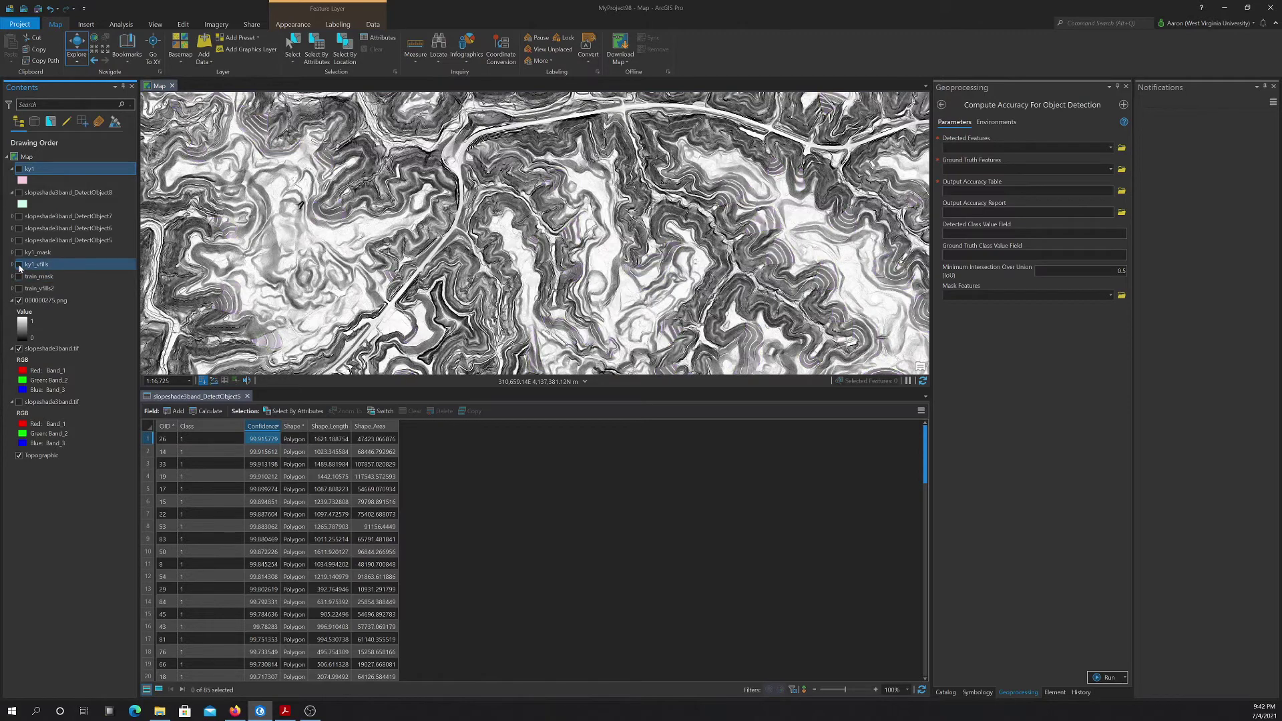
{"action": "left_click", "coordinate": [20, 265]}
{"action": "left_click", "coordinate": [19, 266]}
{"action": "left_click", "coordinate": [20, 266]}
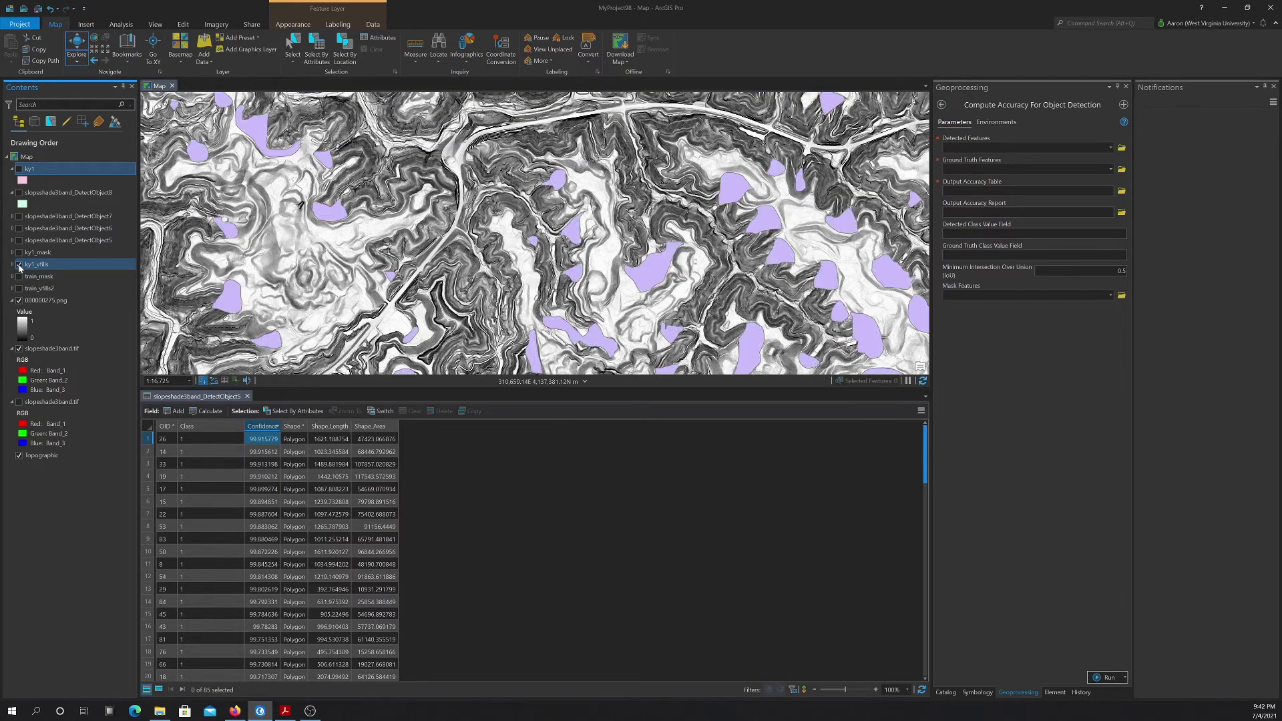
{"action": "left_click", "coordinate": [20, 266]}
{"action": "left_click", "coordinate": [19, 265]}
{"action": "scroll", "coordinate": [646, 189], "scroll_direction": "down", "scroll_amount": 3}
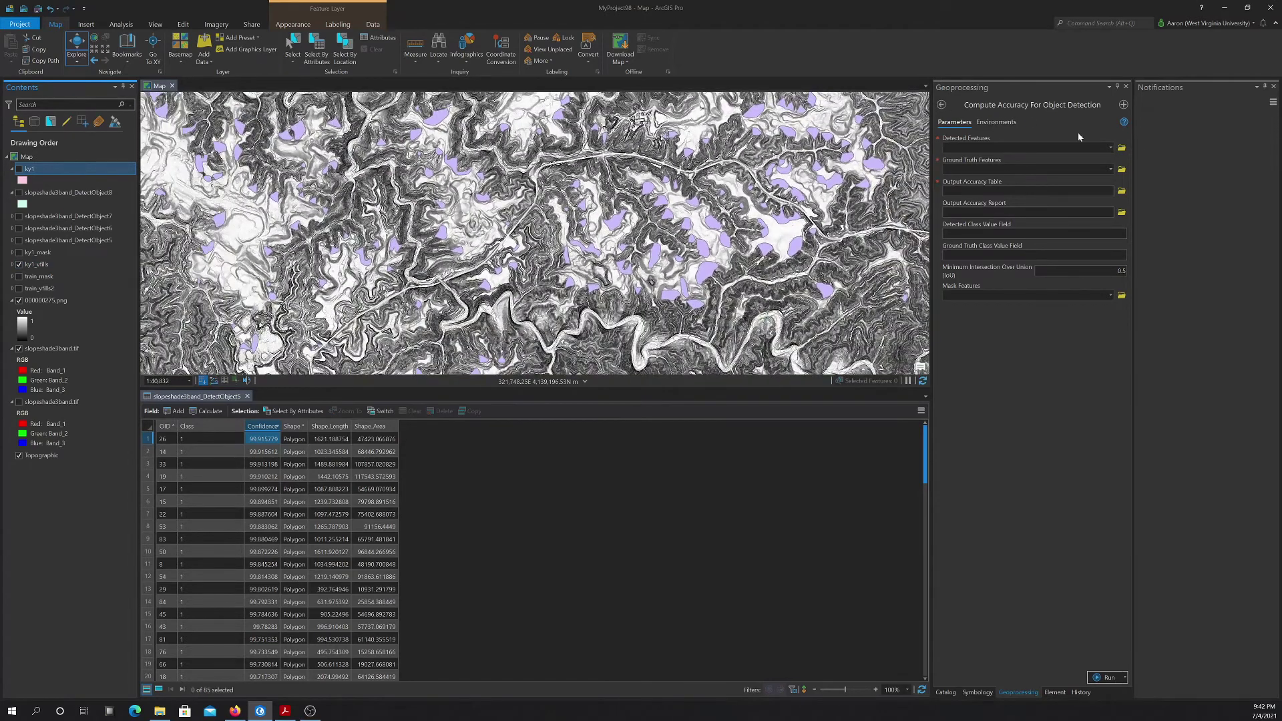
- Set ky1 as the detected features and ky1_vfills as the ground truth features for the accuracy computation
{"action": "left_click", "coordinate": [1111, 147]}
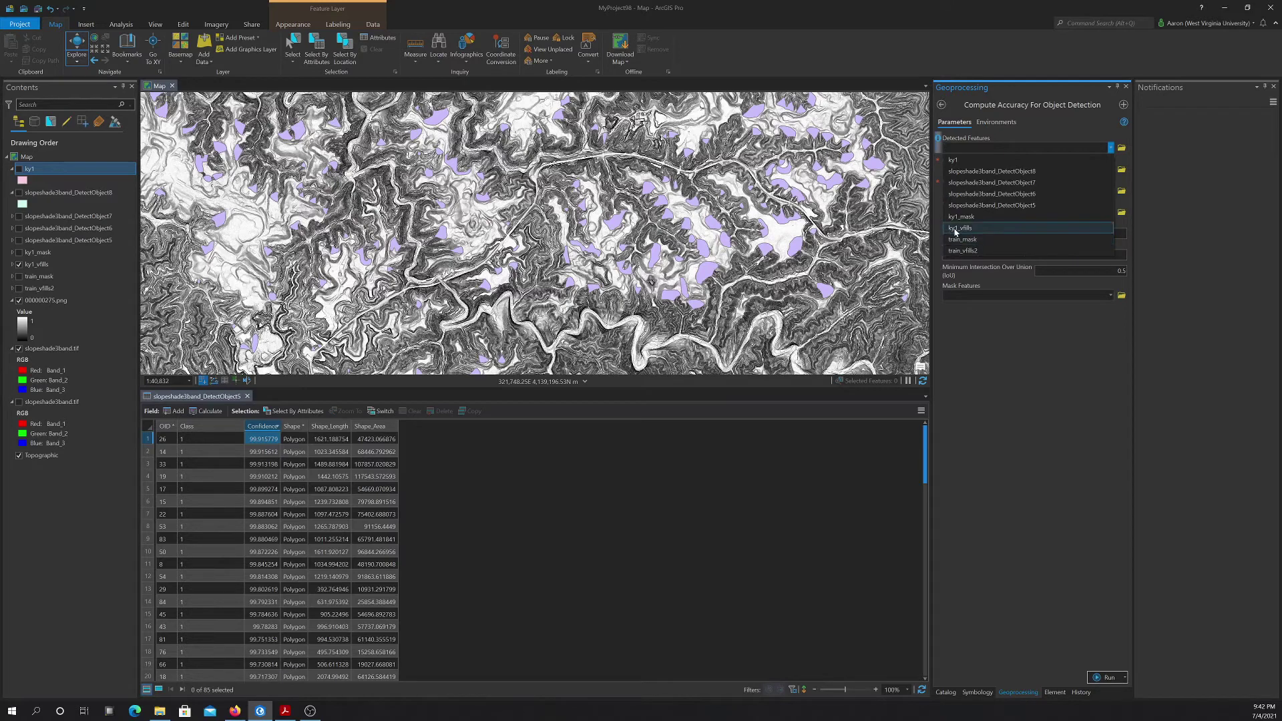
{"action": "left_click", "coordinate": [953, 161]}
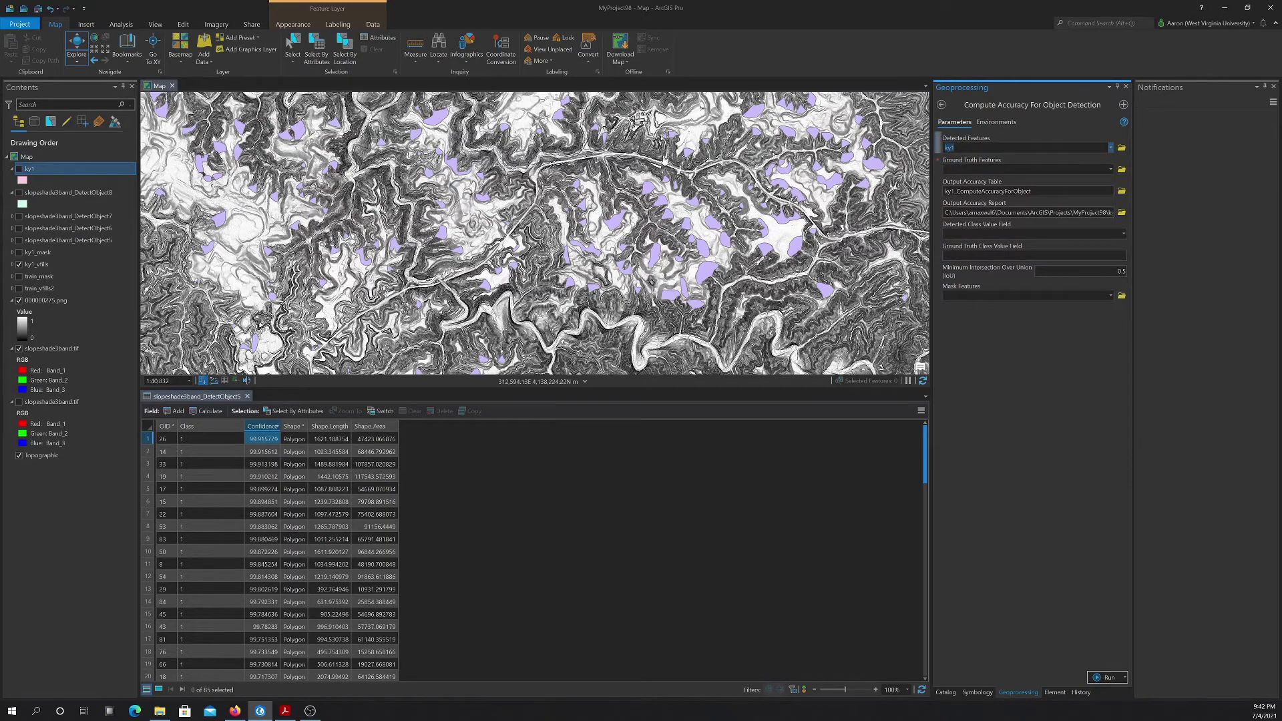
{"action": "left_click", "coordinate": [1111, 169]}
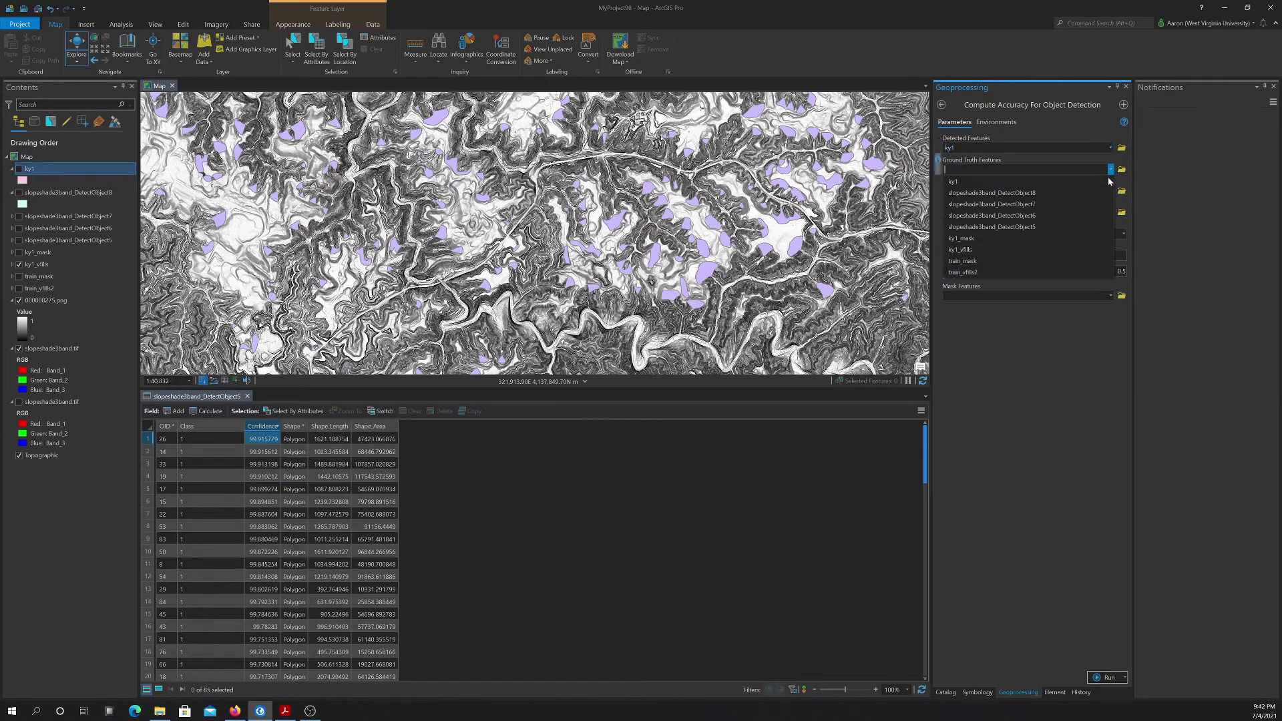
{"action": "left_click", "coordinate": [961, 249]}
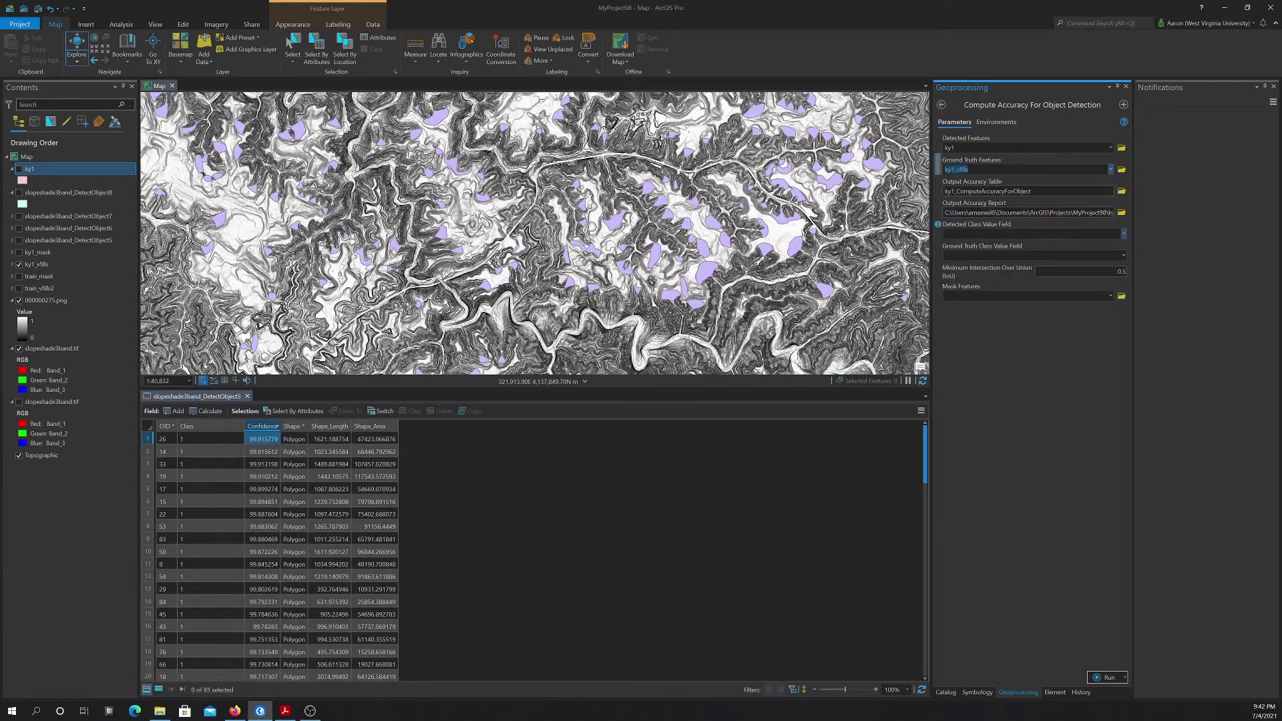
- Use gridcode as the detected class value field and code as the ground truth class value field
{"action": "left_click", "coordinate": [1124, 234]}
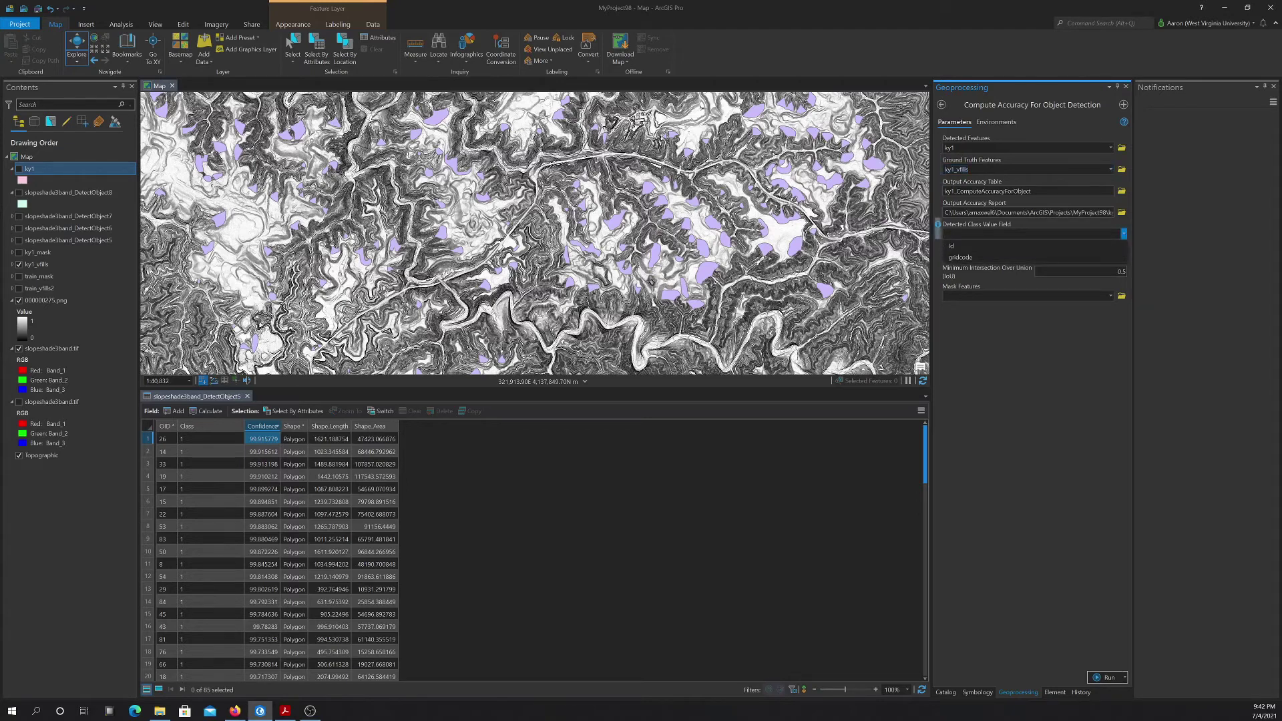
{"action": "left_click", "coordinate": [962, 259]}
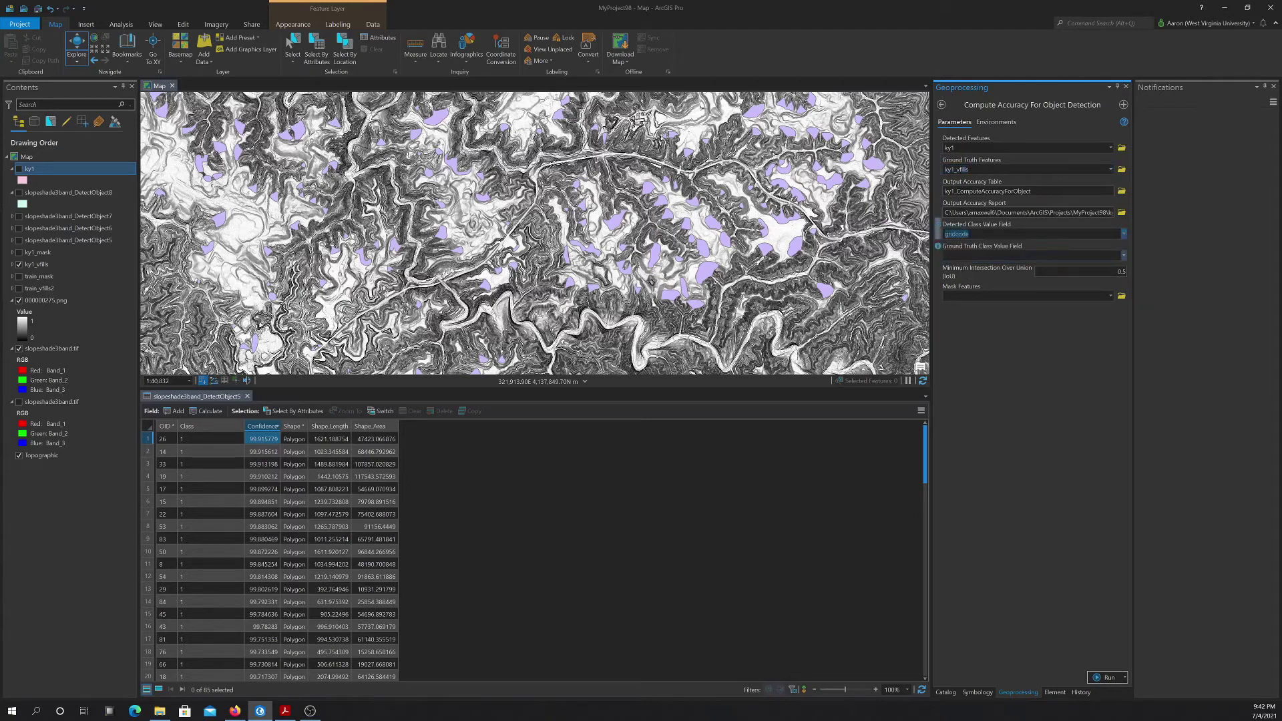
{"action": "left_click", "coordinate": [1124, 257]}
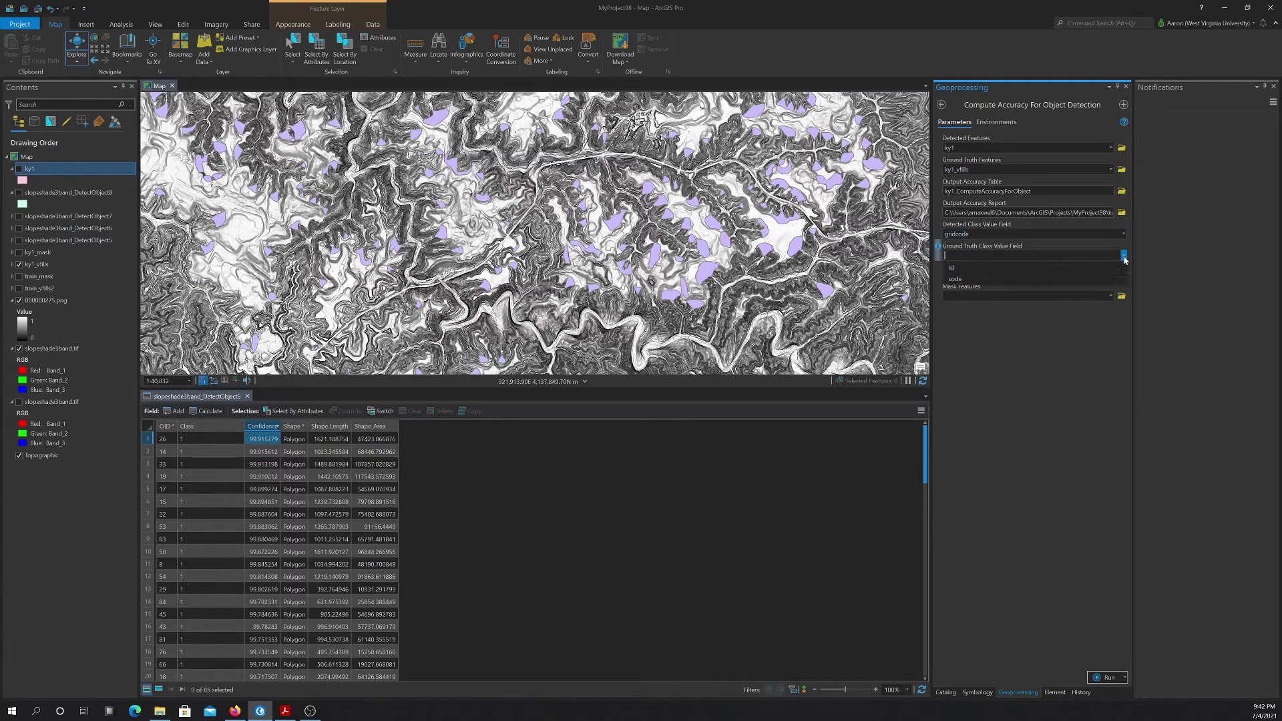
{"action": "left_click", "coordinate": [983, 278]}
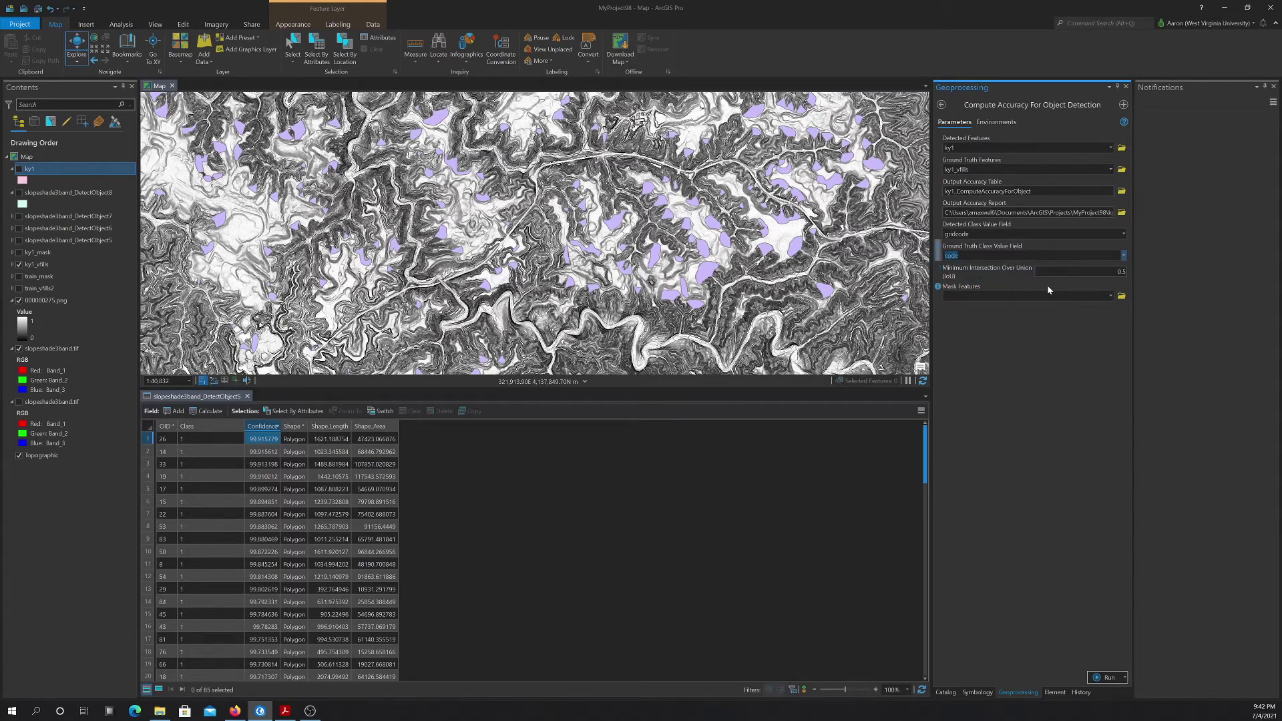
- Set ky1_mask as the mask features and run Compute Accuracy For Object Detection
{"action": "key", "text": "Tab"}
{"action": "left_click", "coordinate": [1107, 296]}
{"action": "left_click", "coordinate": [1102, 677]}
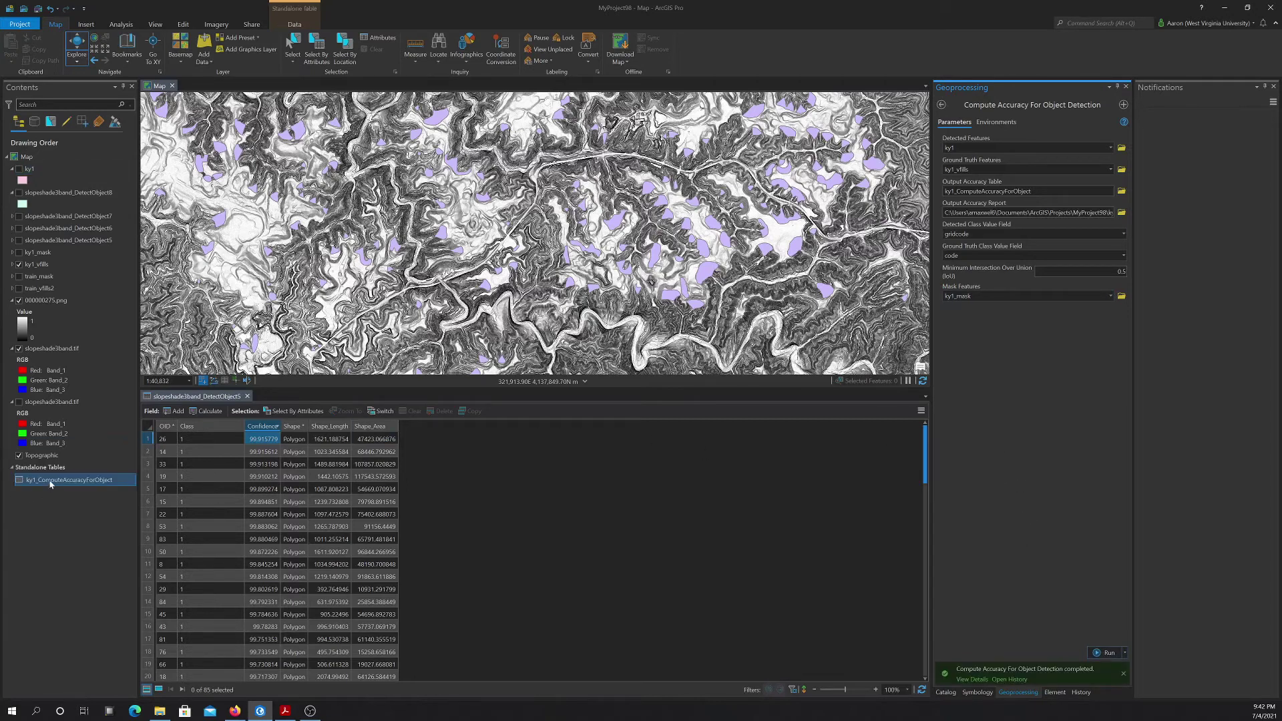
- Open the ky1_ComputeAccuracyForObject table and compare its All_Classes row with the row for class 1
{"action": "right_click", "coordinate": [50, 483]}
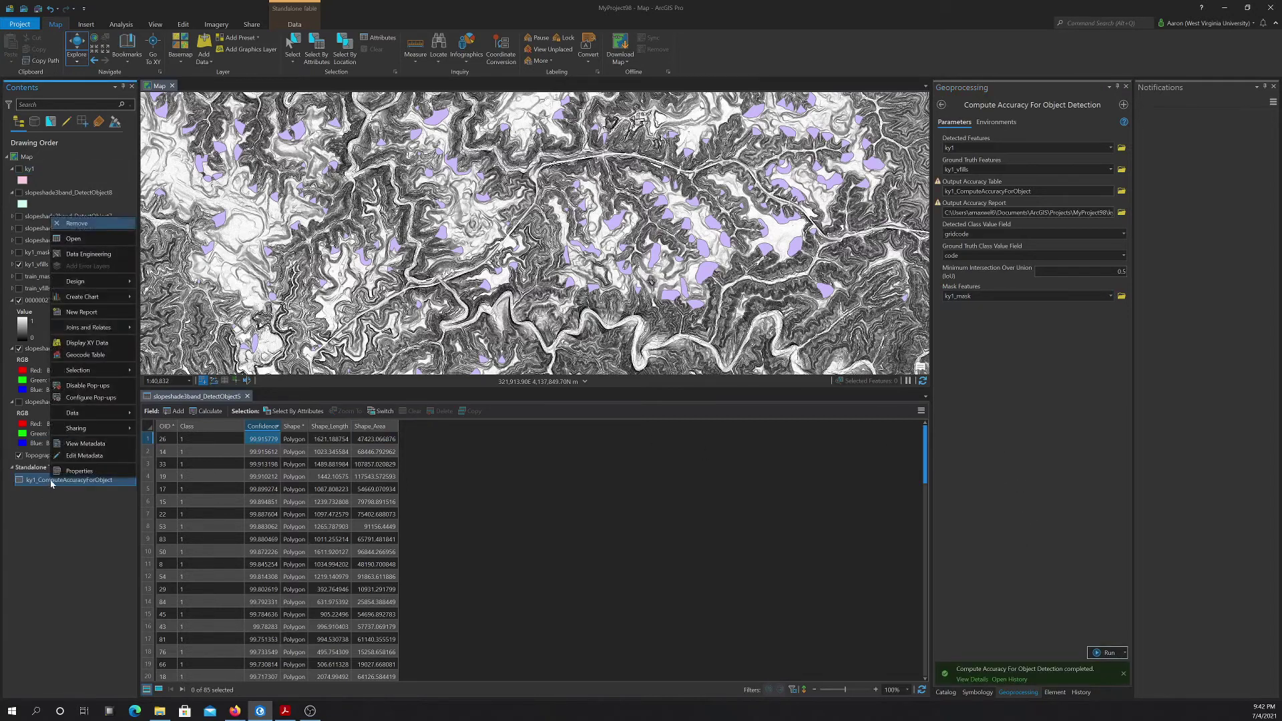
{"action": "left_click", "coordinate": [74, 240]}
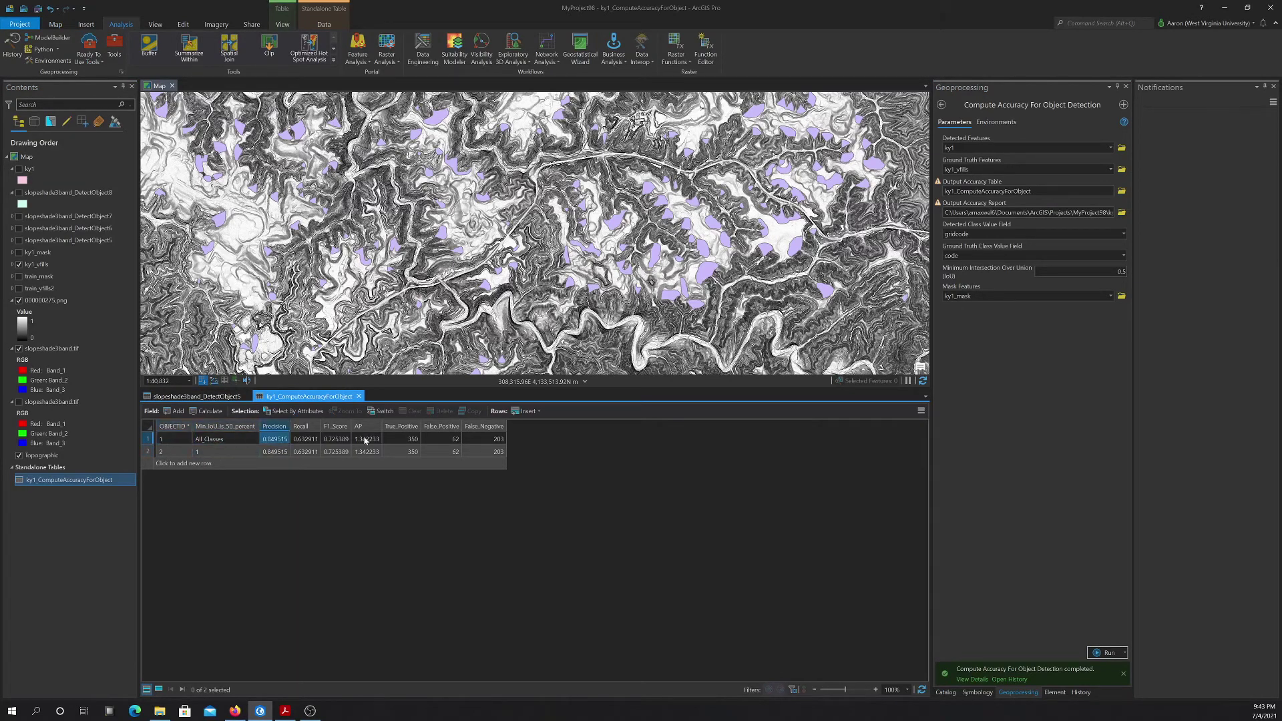
{"action": "left_click", "coordinate": [201, 439]}
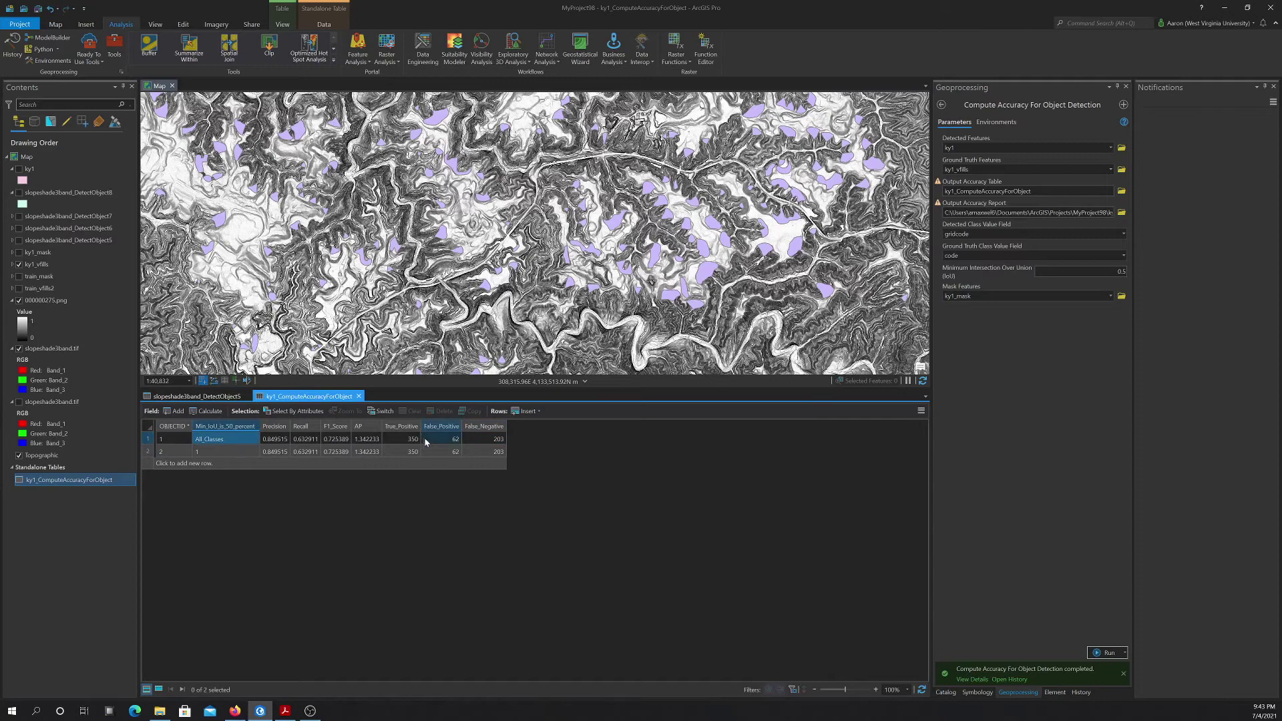
{"action": "left_click", "coordinate": [225, 452]}
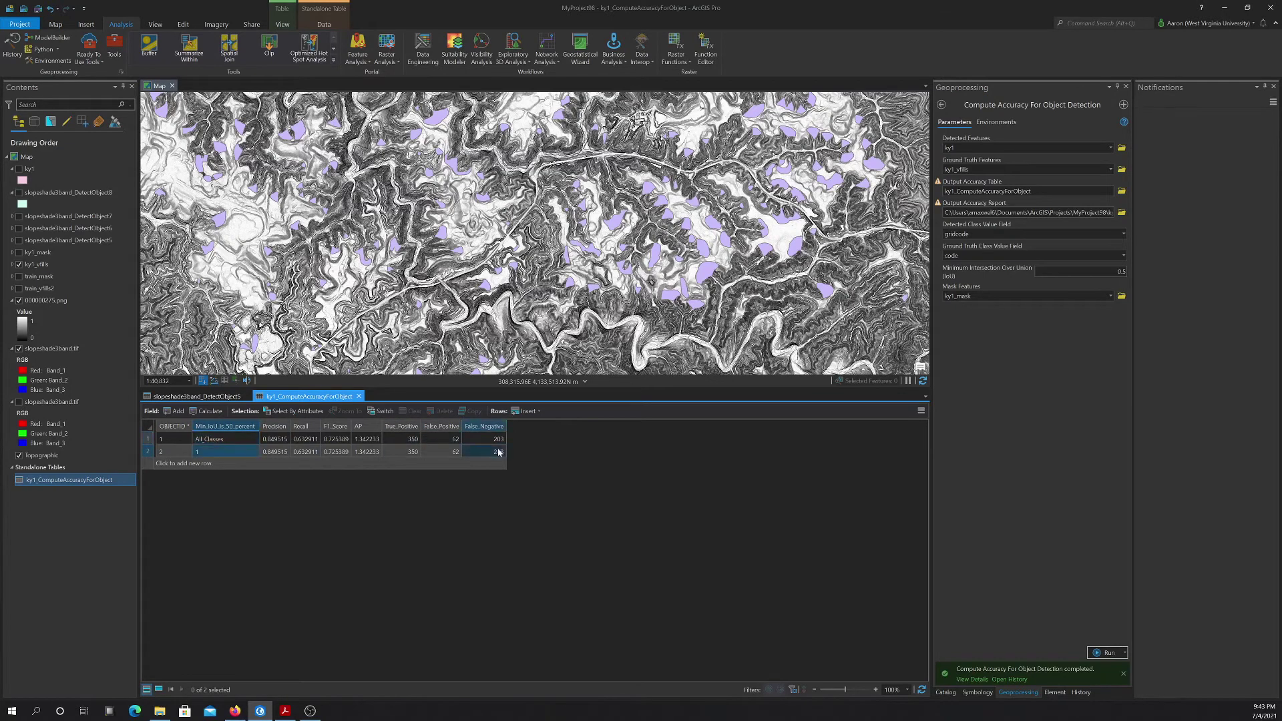
- Inspect the class 1 row's precision, recall, F1 score, AP, true positive, false positive and false negative values
{"action": "left_click", "coordinate": [209, 456]}
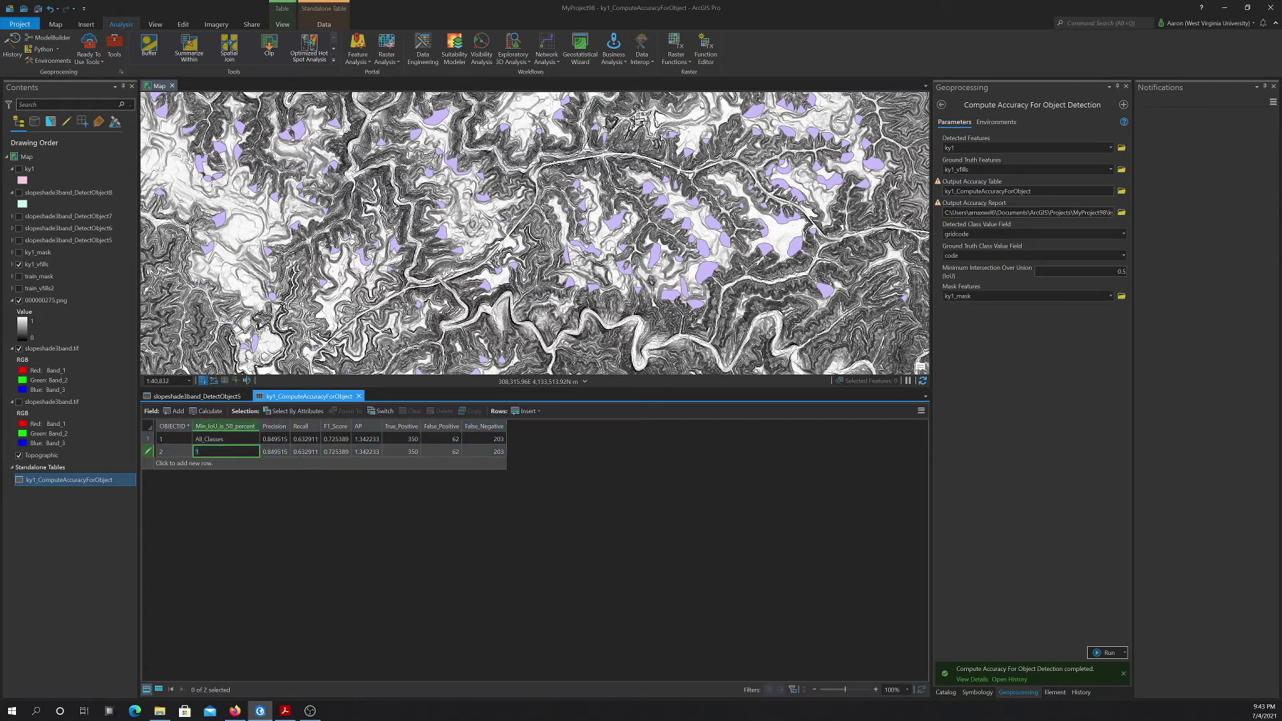
{"action": "left_click", "coordinate": [265, 454]}
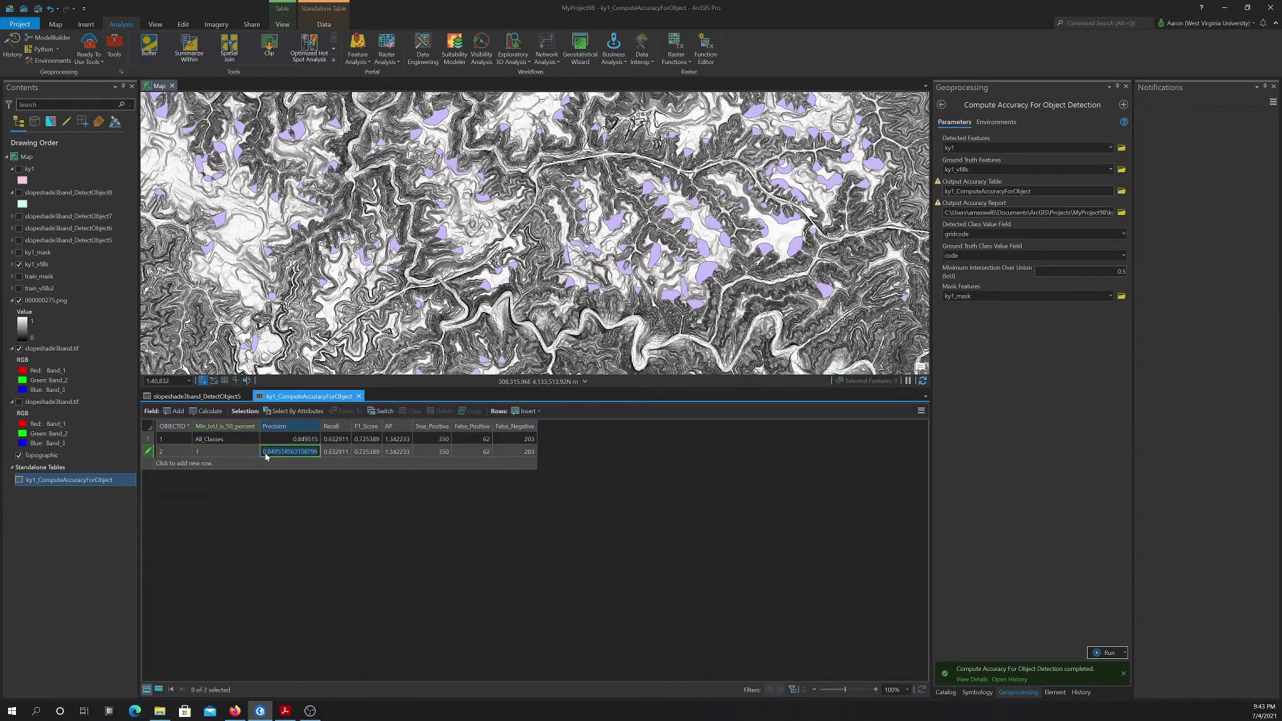
{"action": "left_click", "coordinate": [332, 452]}
{"action": "left_click", "coordinate": [398, 452]}
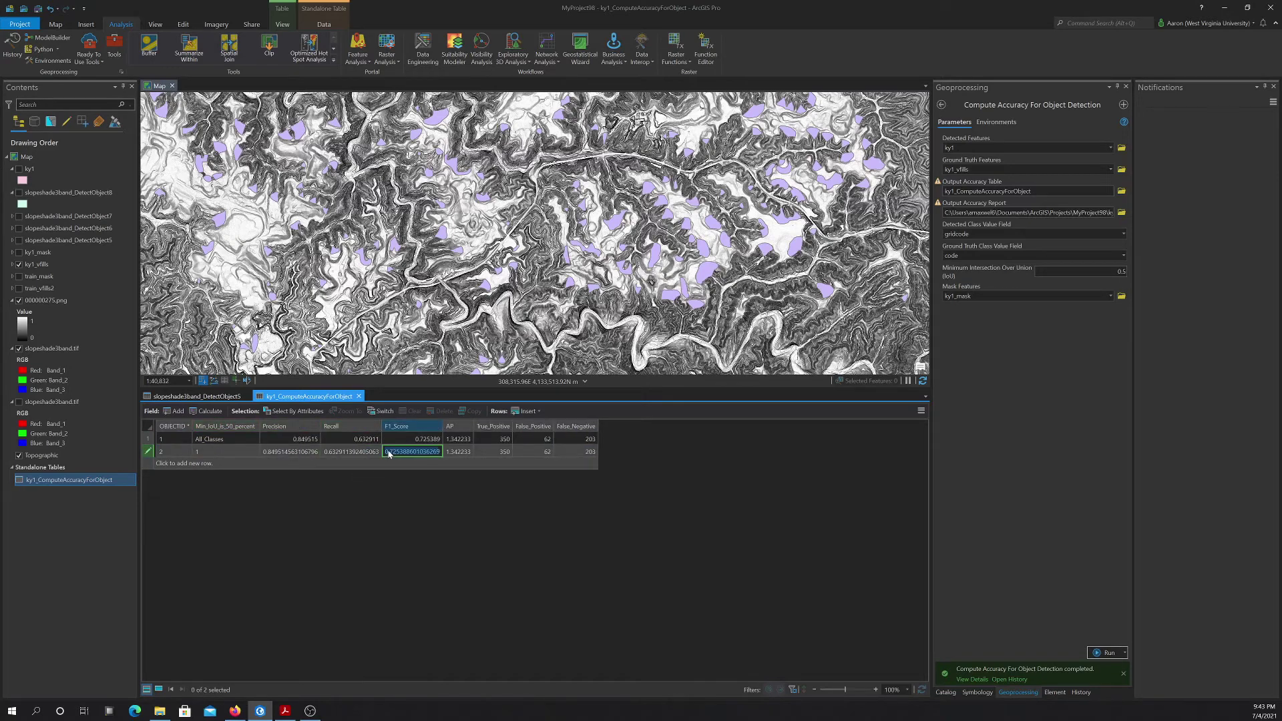
{"action": "left_click", "coordinate": [458, 454]}
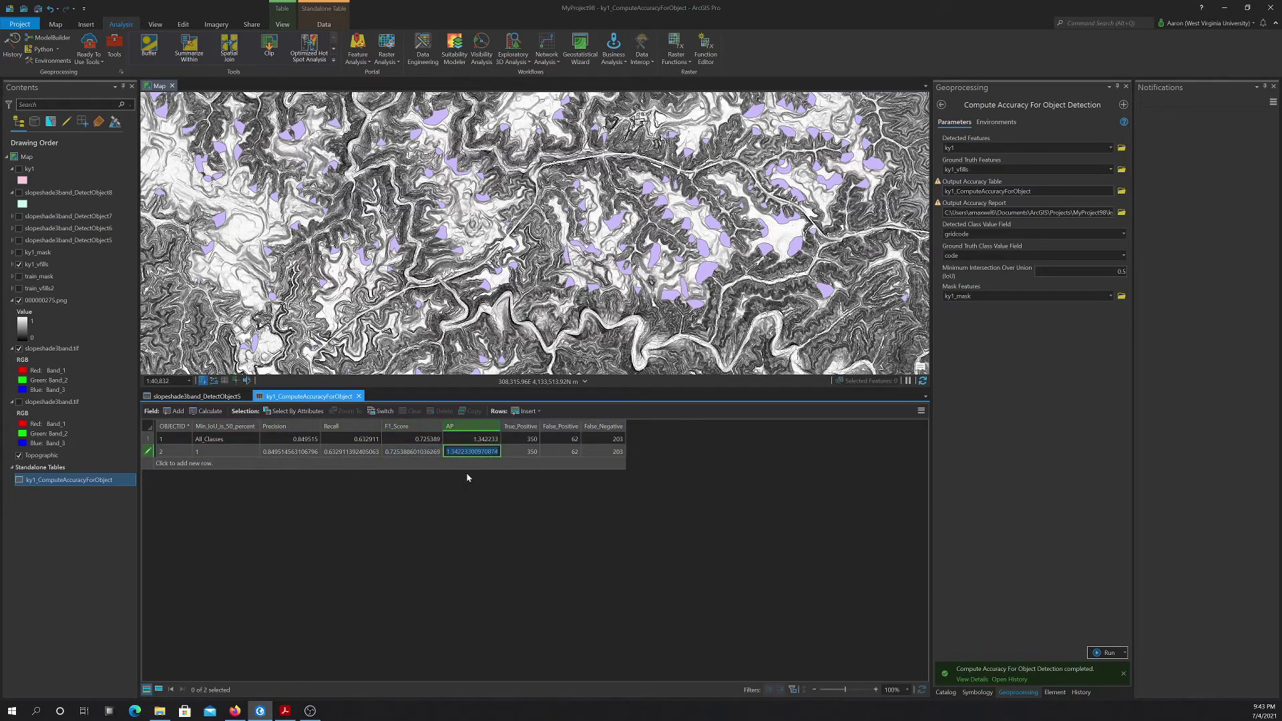
{"action": "left_click", "coordinate": [511, 452]}
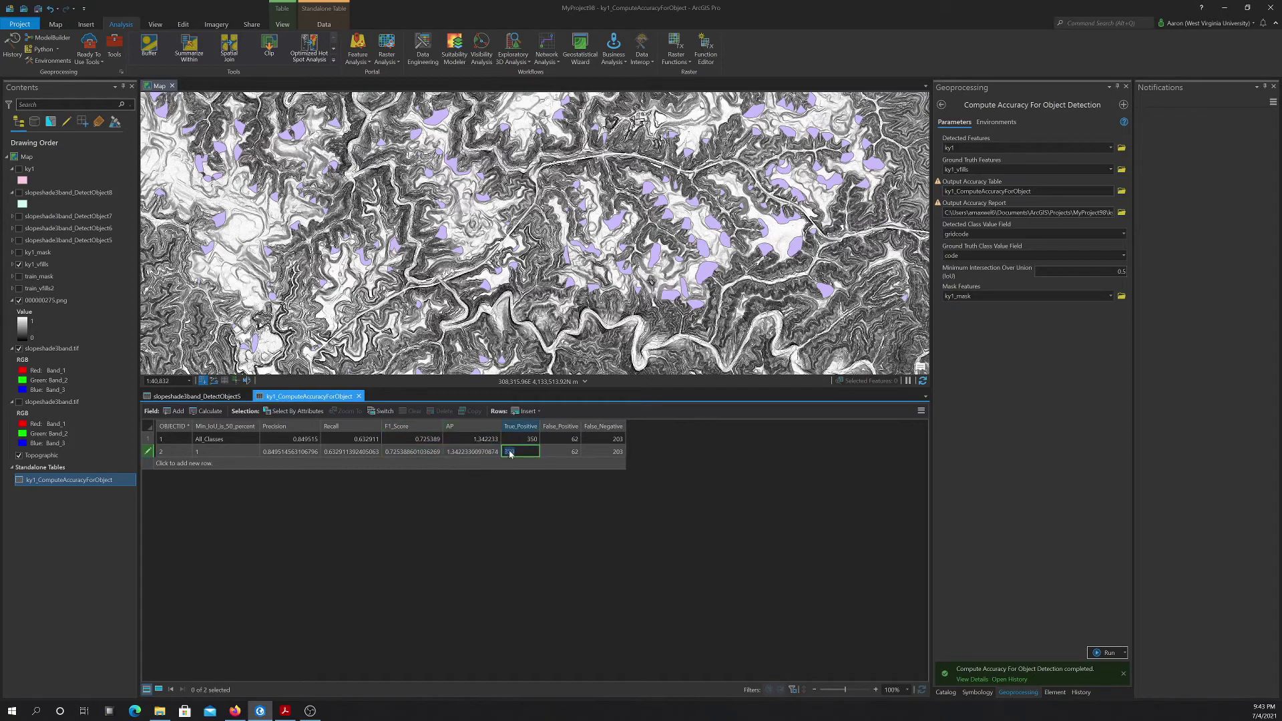
{"action": "left_click", "coordinate": [556, 452]}
{"action": "left_click", "coordinate": [595, 452]}
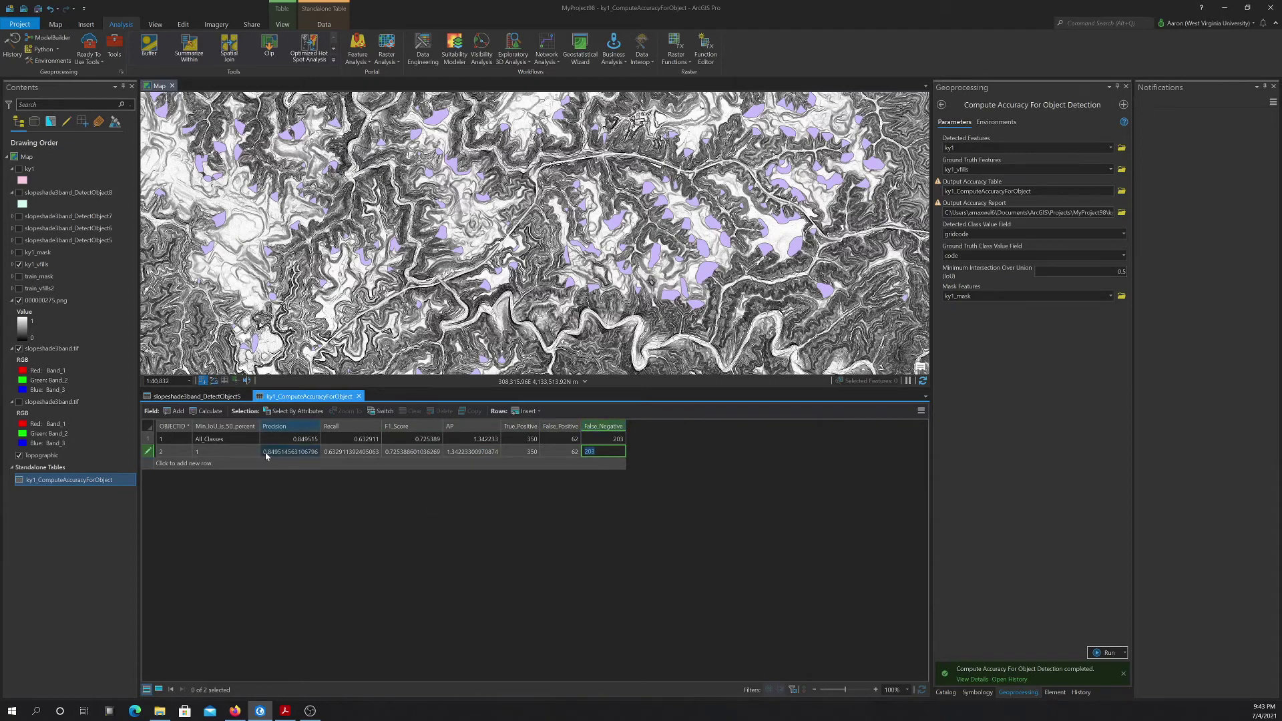
- Recheck the precision and recall values for class 1 and close the accuracy table
{"action": "left_click", "coordinate": [288, 452]}
{"action": "left_click", "coordinate": [337, 452]}
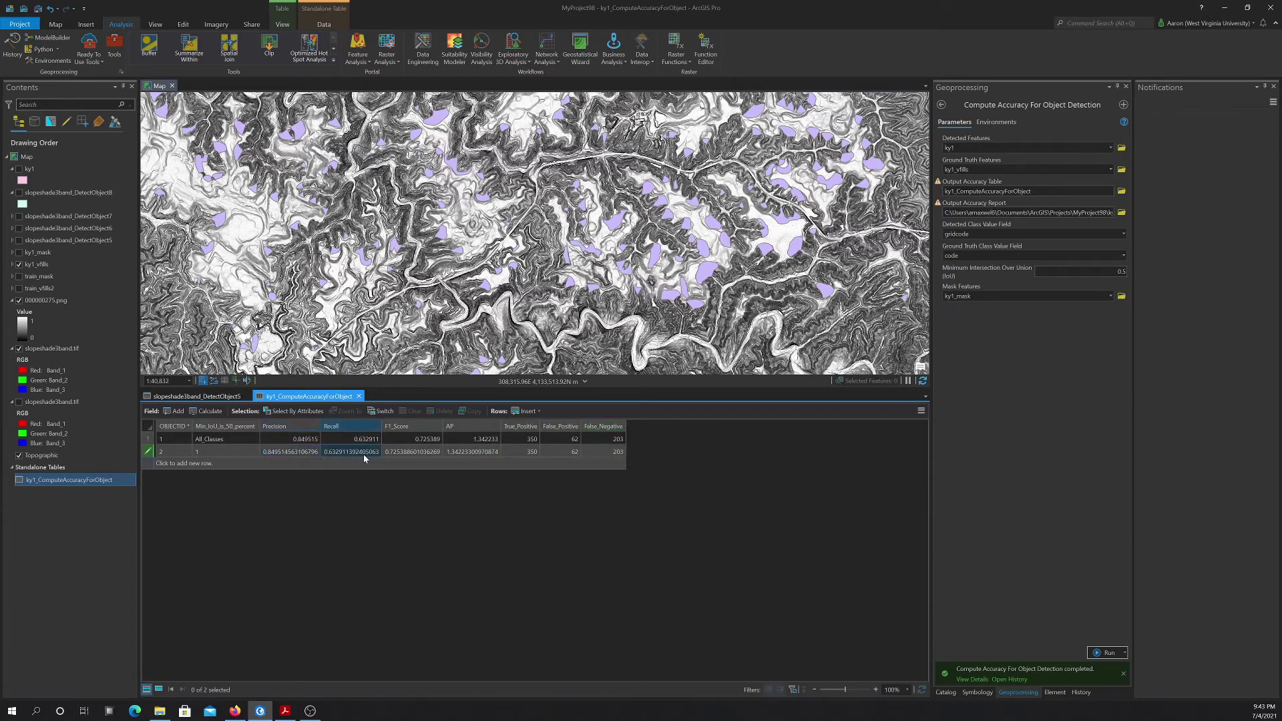
{"action": "left_click", "coordinate": [358, 396]}
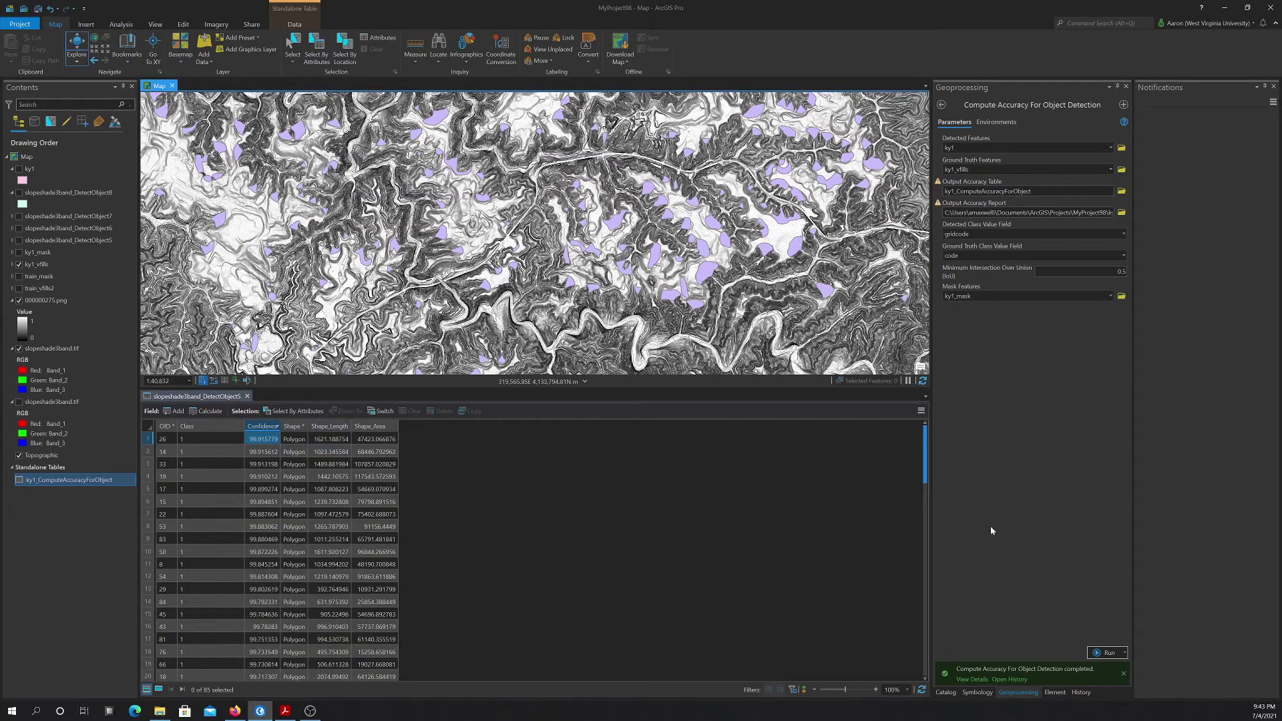
- Open the ky1_ComputeAccuracyForObject1.pdf report, compare the accuracy metrics at IoU 0.50, 0.75 and 0.95, and close all the PDF reports
{"action": "mouse_move", "coordinate": [984, 671]}
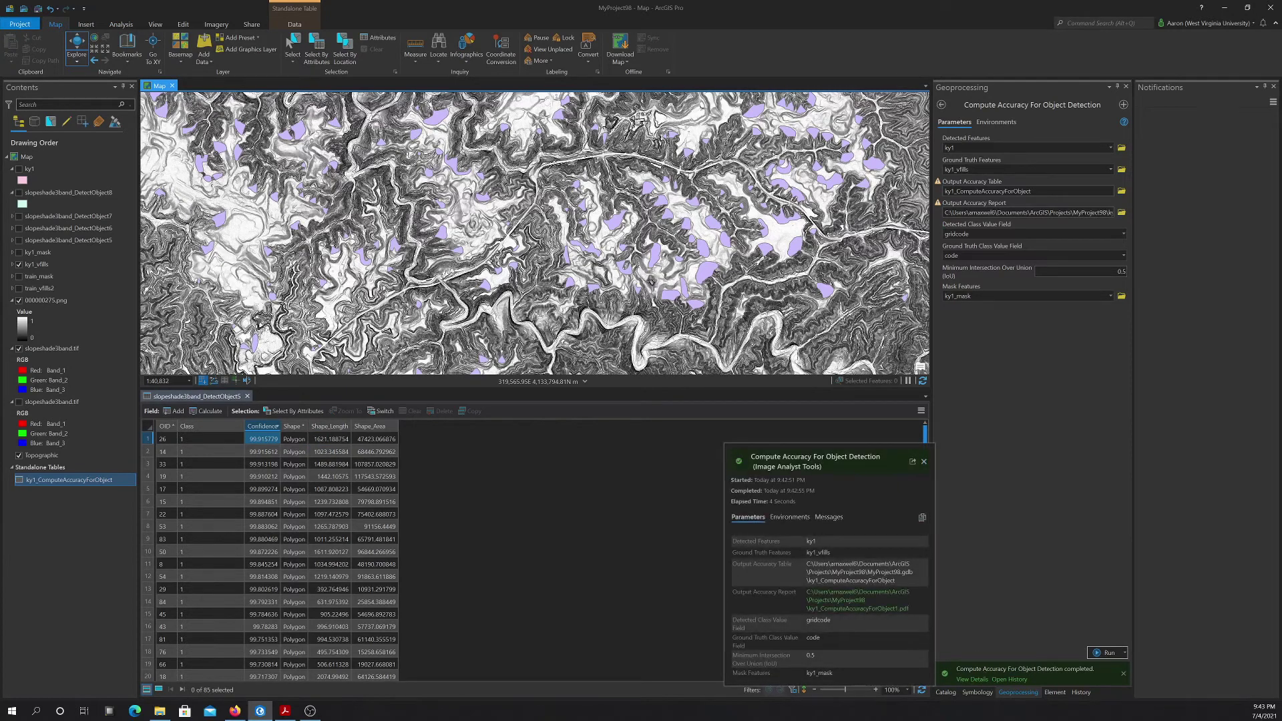
{"action": "left_click", "coordinate": [858, 609]}
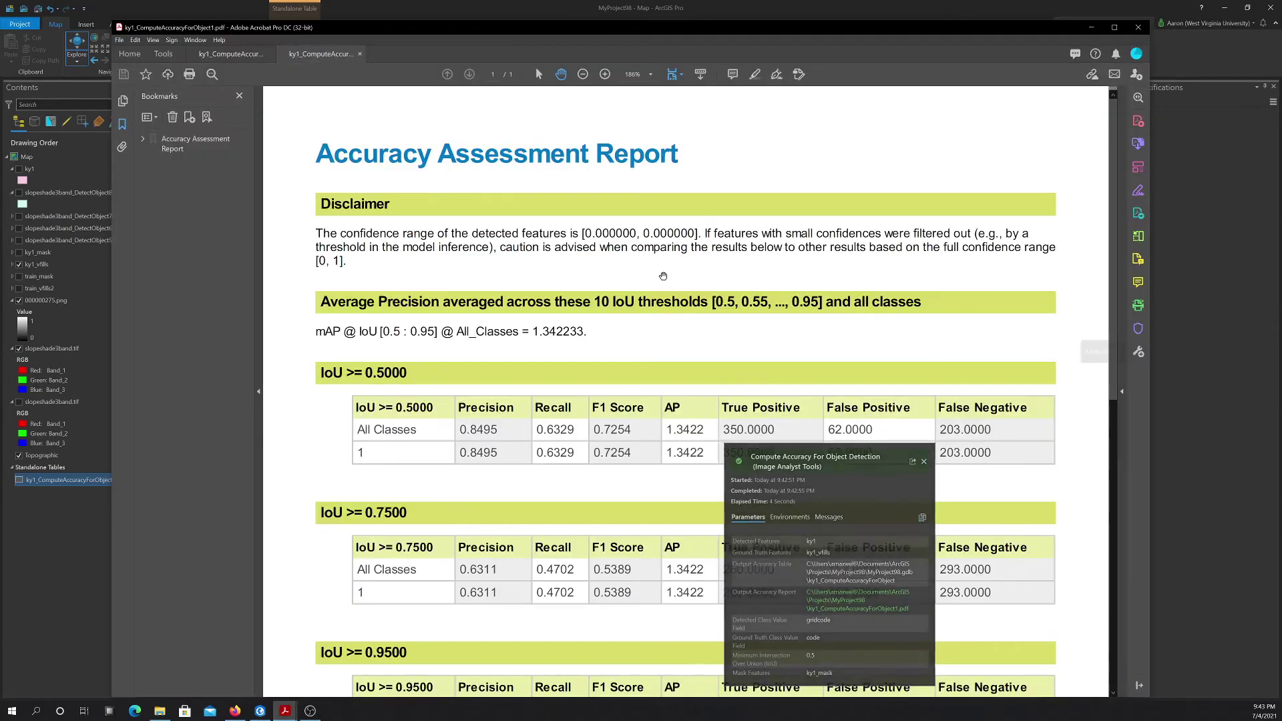
{"action": "scroll", "coordinate": [733, 239], "scroll_direction": "down", "scroll_amount": 2}
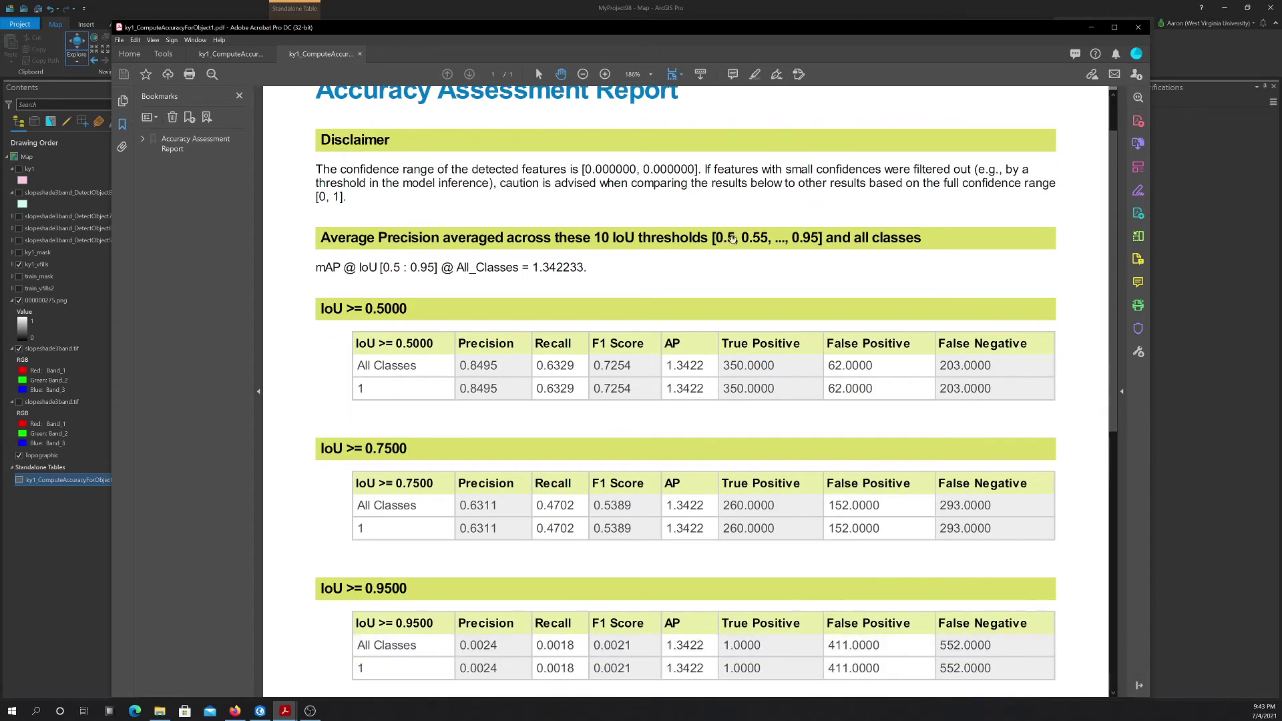
{"action": "scroll", "coordinate": [732, 239], "scroll_direction": "down", "scroll_amount": 2}
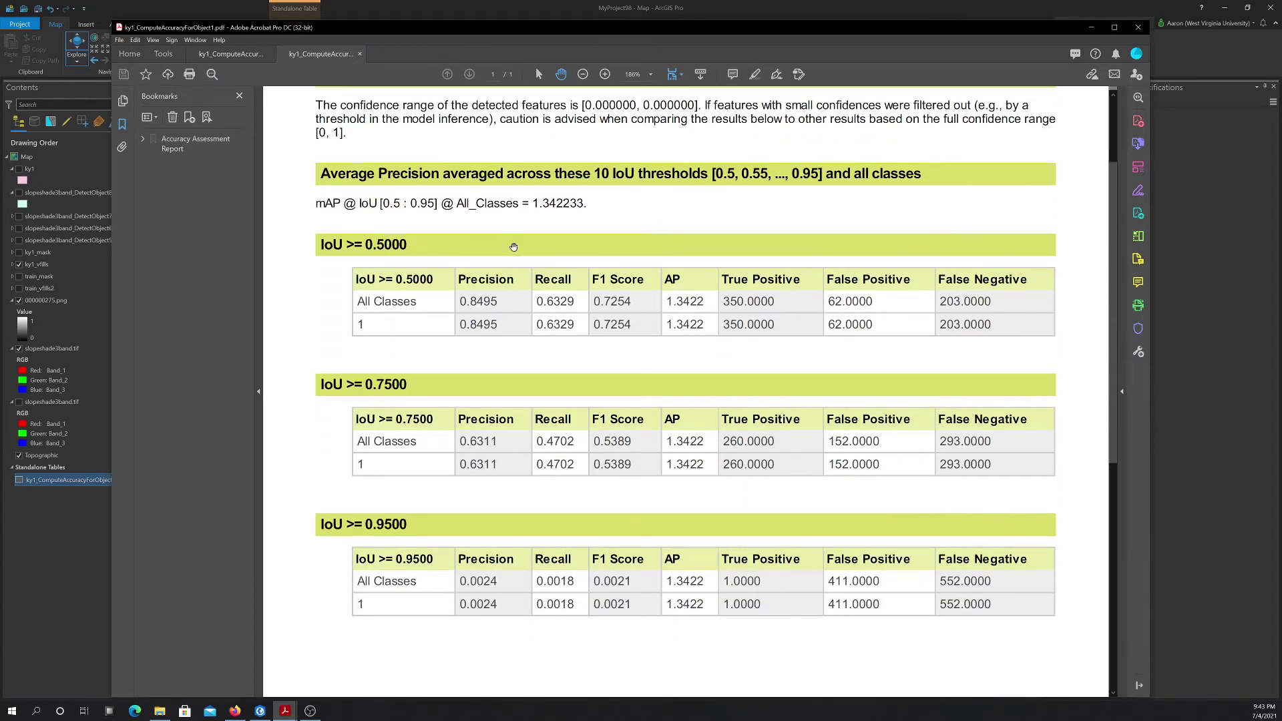
{"action": "scroll", "coordinate": [514, 247], "scroll_direction": "down", "scroll_amount": 2}
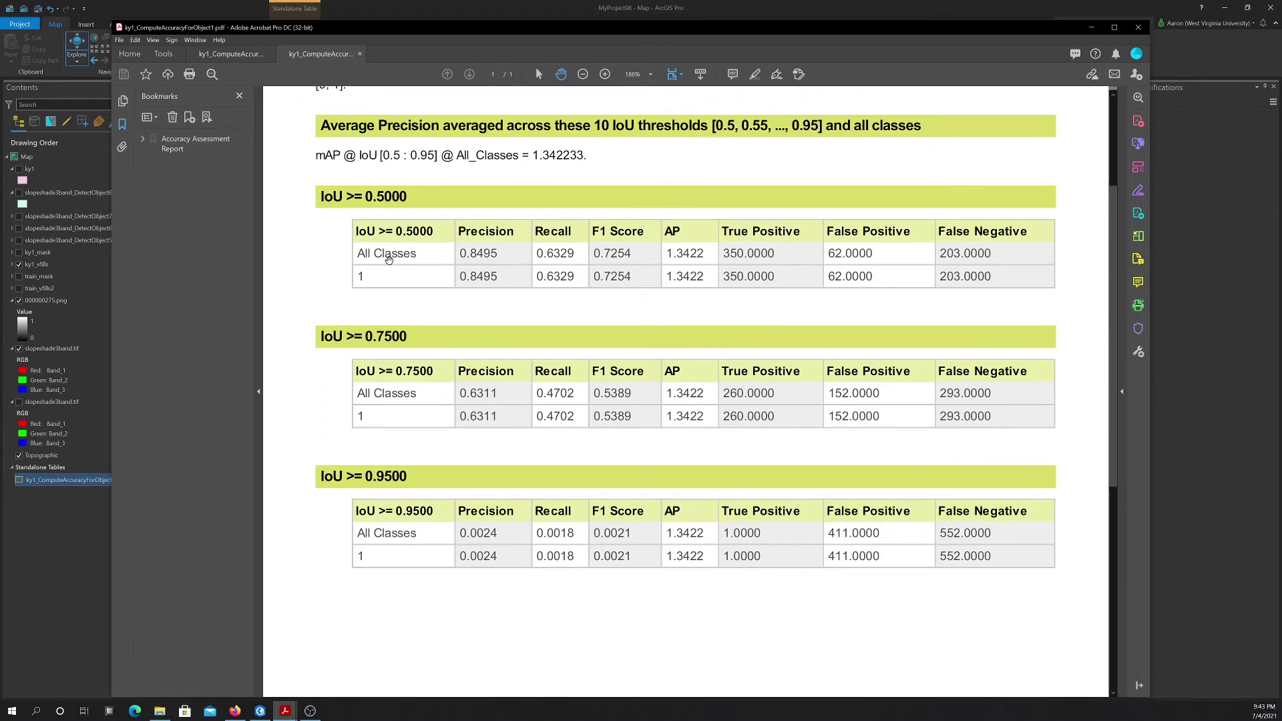
{"action": "scroll", "coordinate": [388, 260], "scroll_direction": "up", "scroll_amount": 2}
{"action": "scroll", "coordinate": [417, 294], "scroll_direction": "down", "scroll_amount": 2}
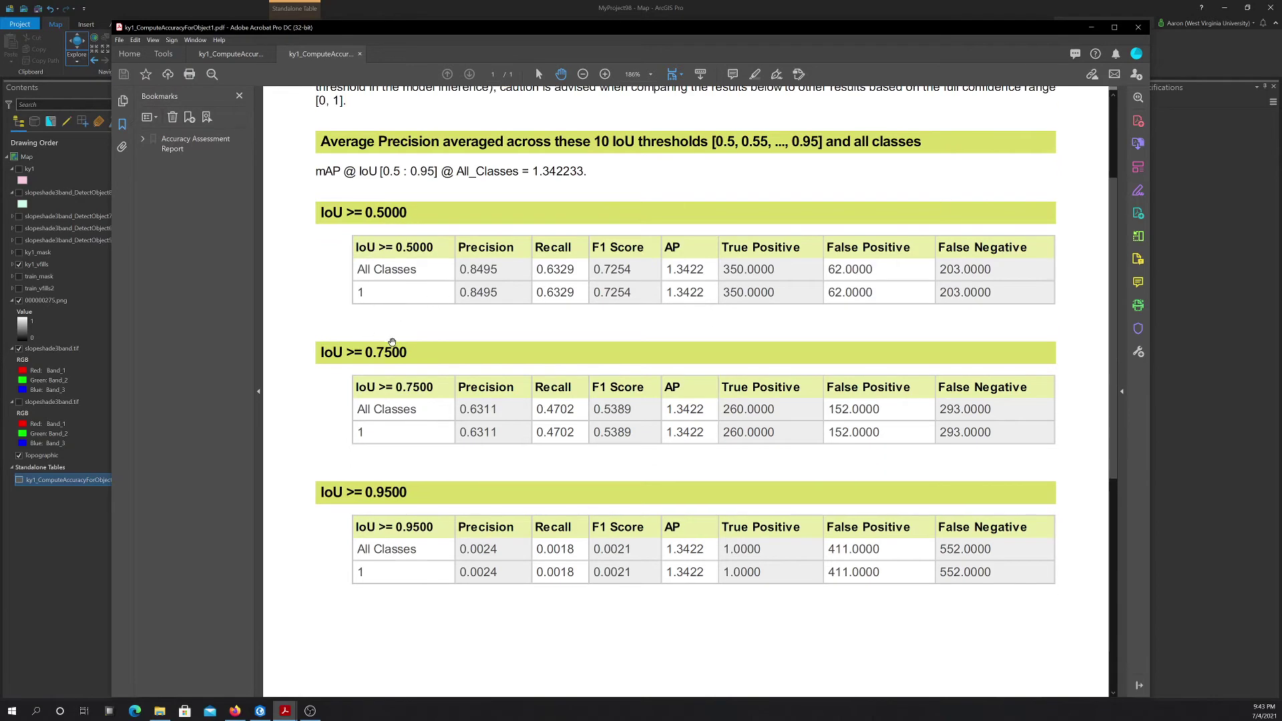
{"action": "scroll", "coordinate": [423, 306], "scroll_direction": "down", "scroll_amount": 2}
{"action": "scroll", "coordinate": [515, 363], "scroll_direction": "up", "scroll_amount": 3}
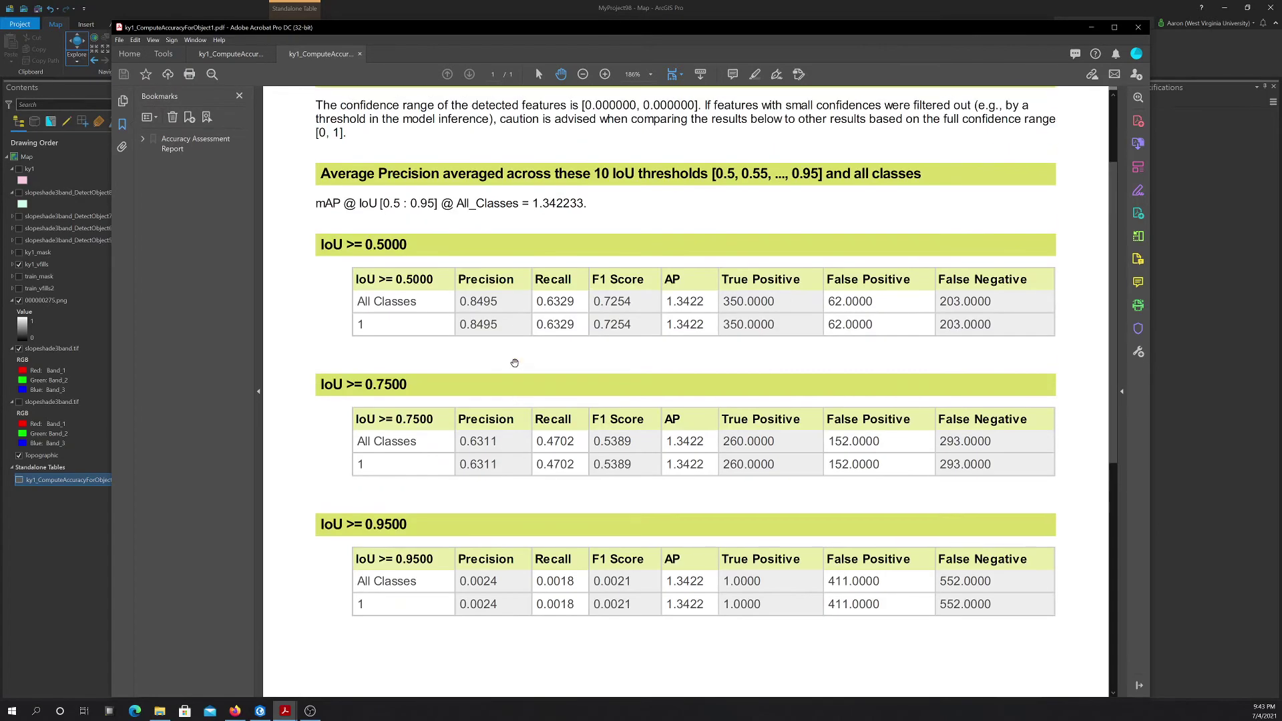
{"action": "scroll", "coordinate": [515, 363], "scroll_direction": "up", "scroll_amount": 3}
{"action": "left_click", "coordinate": [1144, 26]}
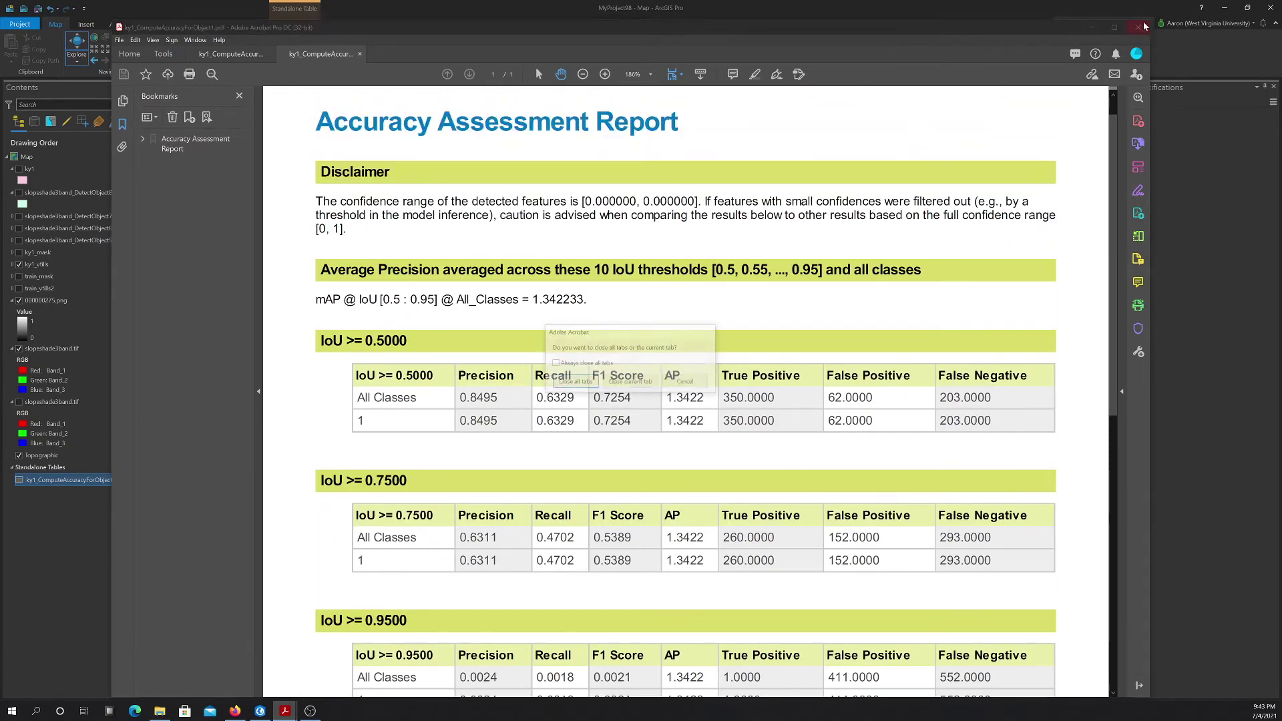
{"action": "left_click", "coordinate": [588, 385]}
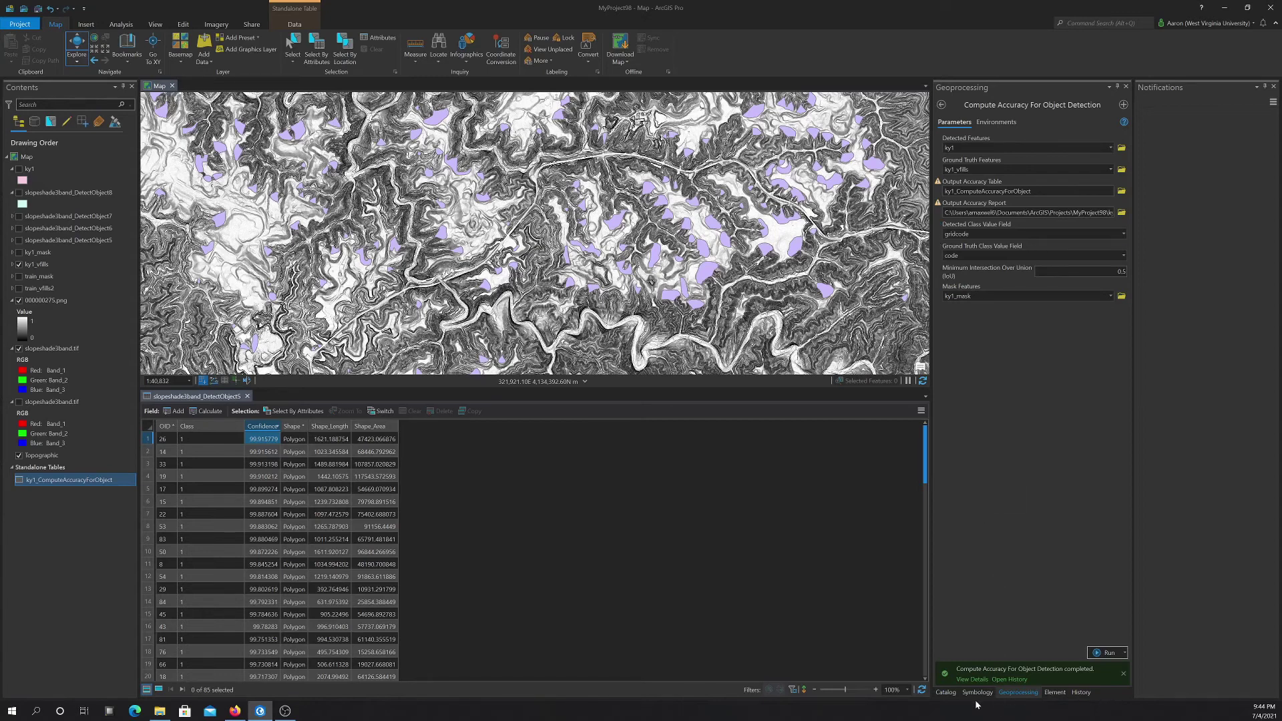
- Reopen the latest Detect Objects Using Deep Learning run from the geoprocessing history and rerun it with return_bboxes set to True
{"action": "left_click", "coordinate": [941, 105]}
{"action": "left_click", "coordinate": [121, 24]}
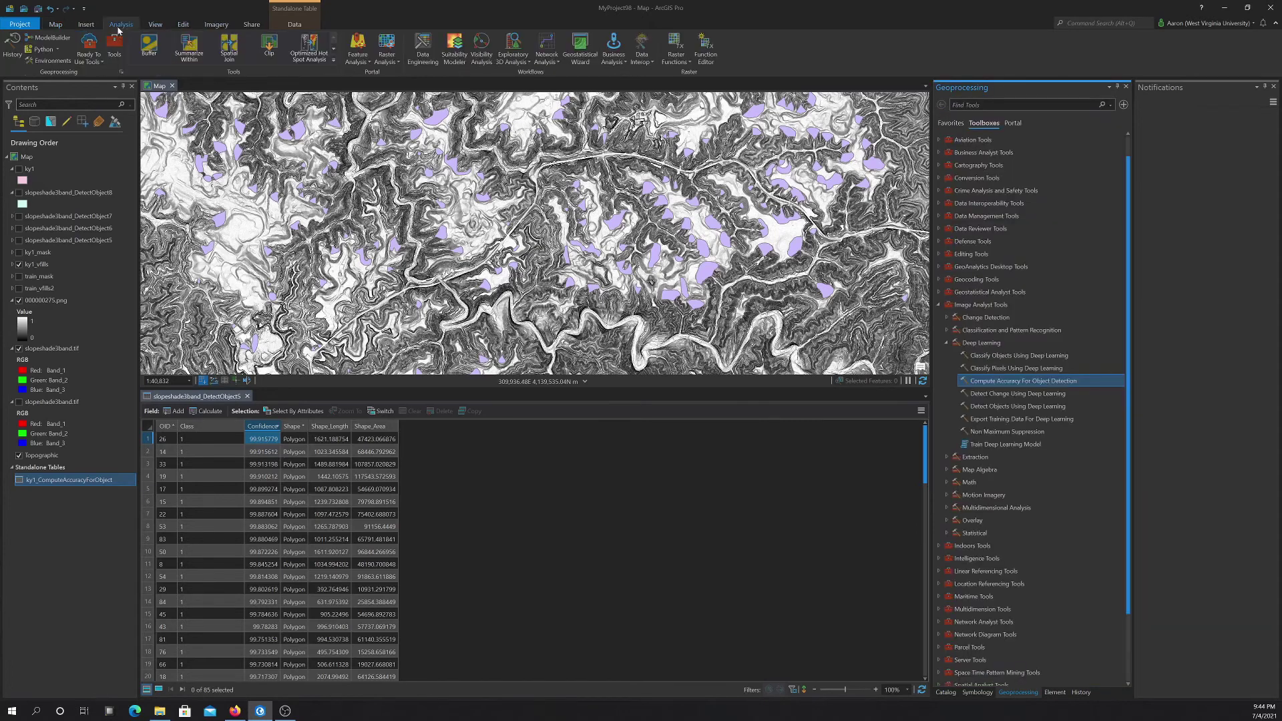
{"action": "left_click", "coordinate": [13, 48]}
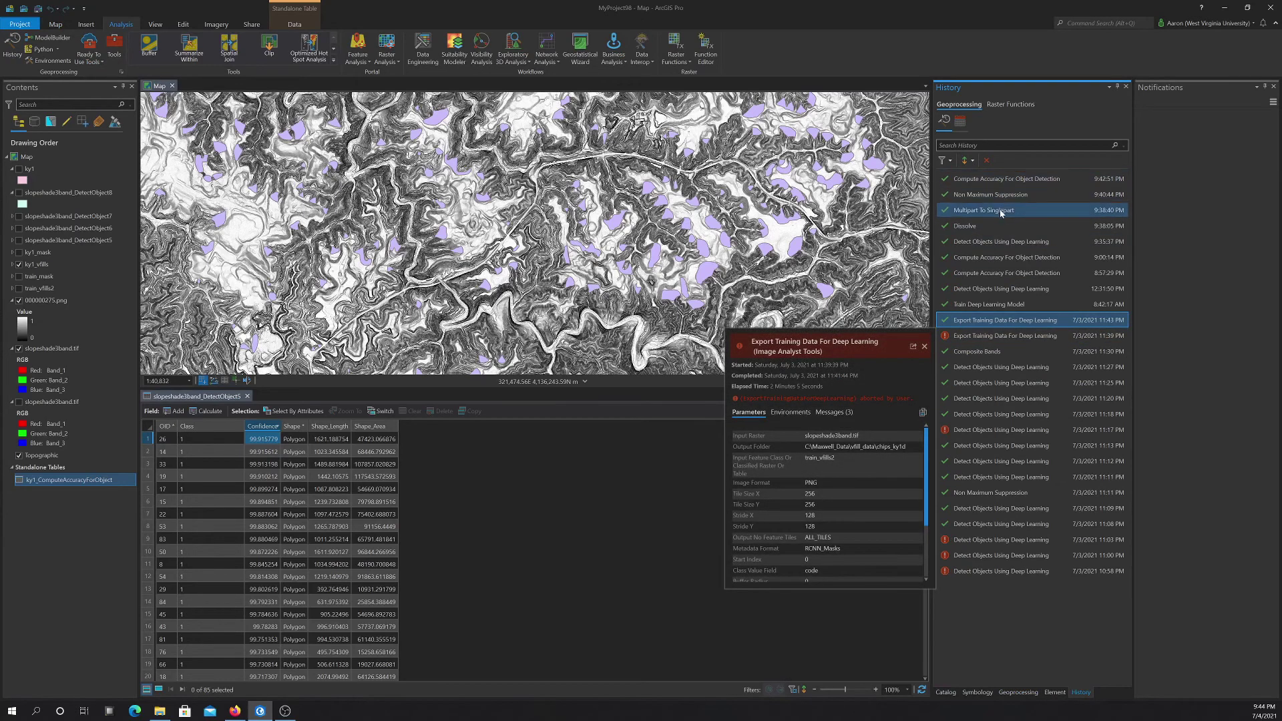
{"action": "double_click", "coordinate": [1002, 242]}
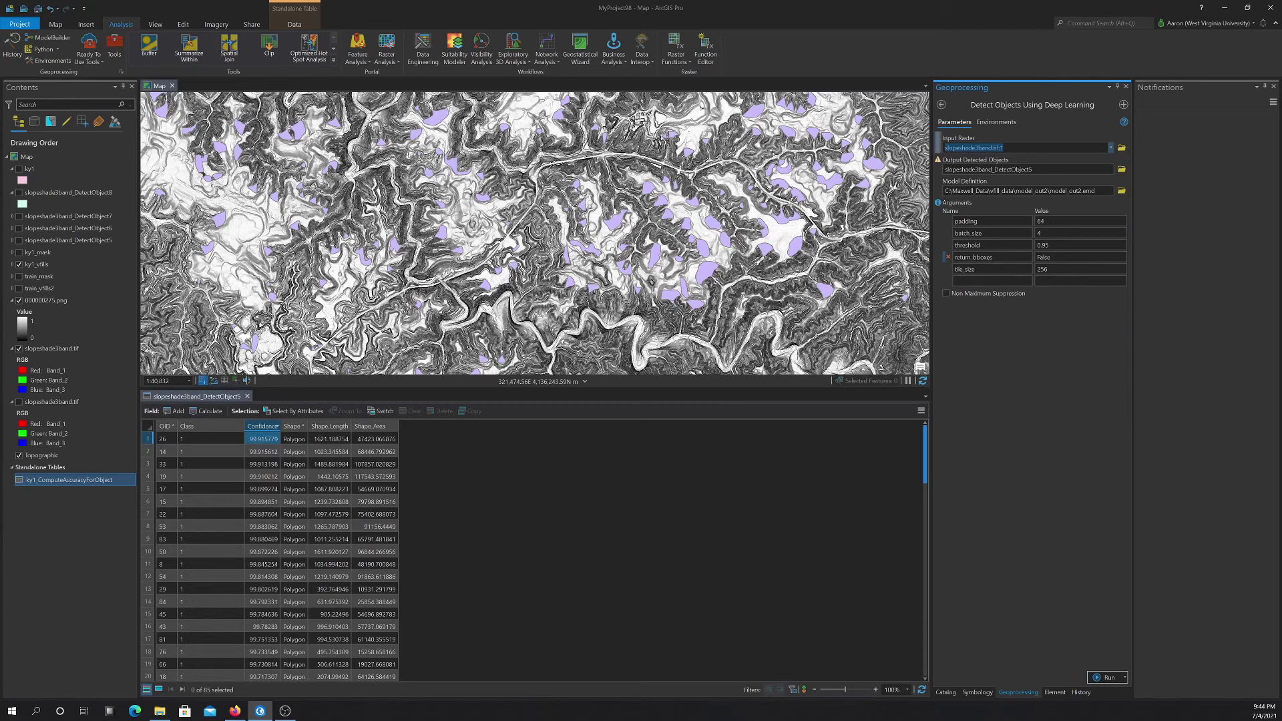
{"action": "left_click", "coordinate": [1049, 258]}
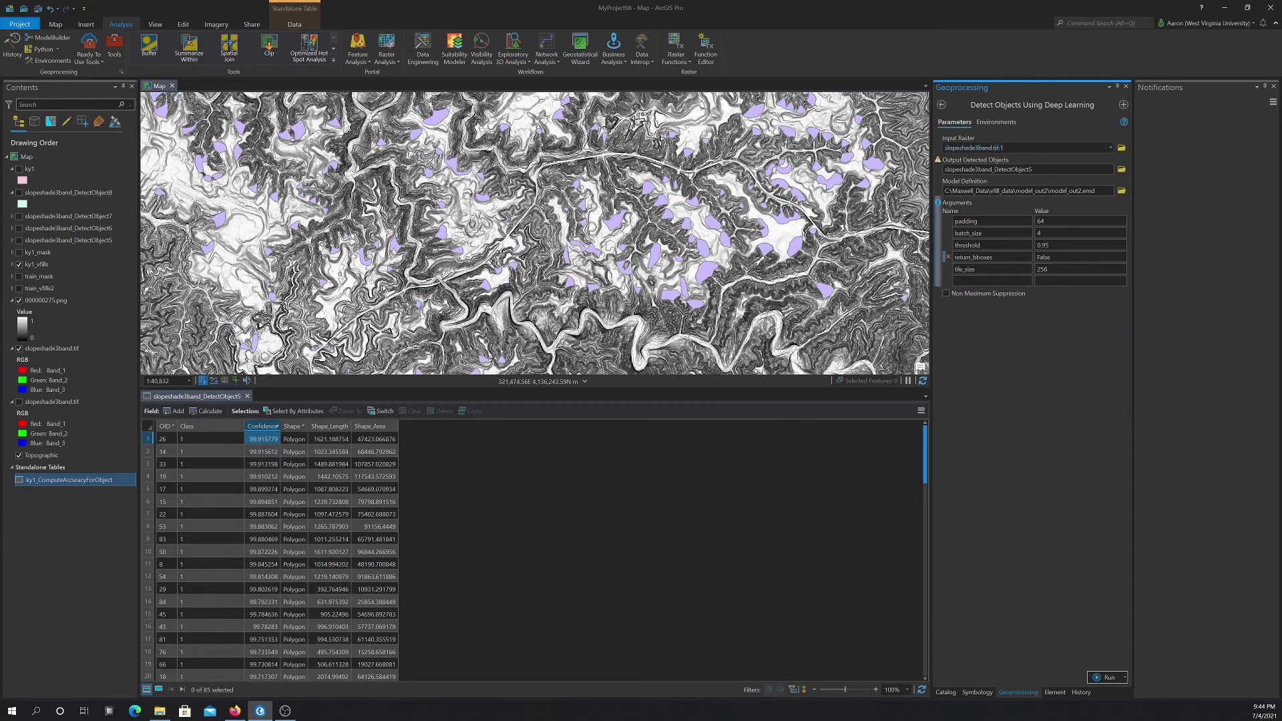
{"action": "type", "text": "True"}
{"action": "left_click", "coordinate": [1044, 386]}
{"action": "left_click", "coordinate": [1109, 677]}
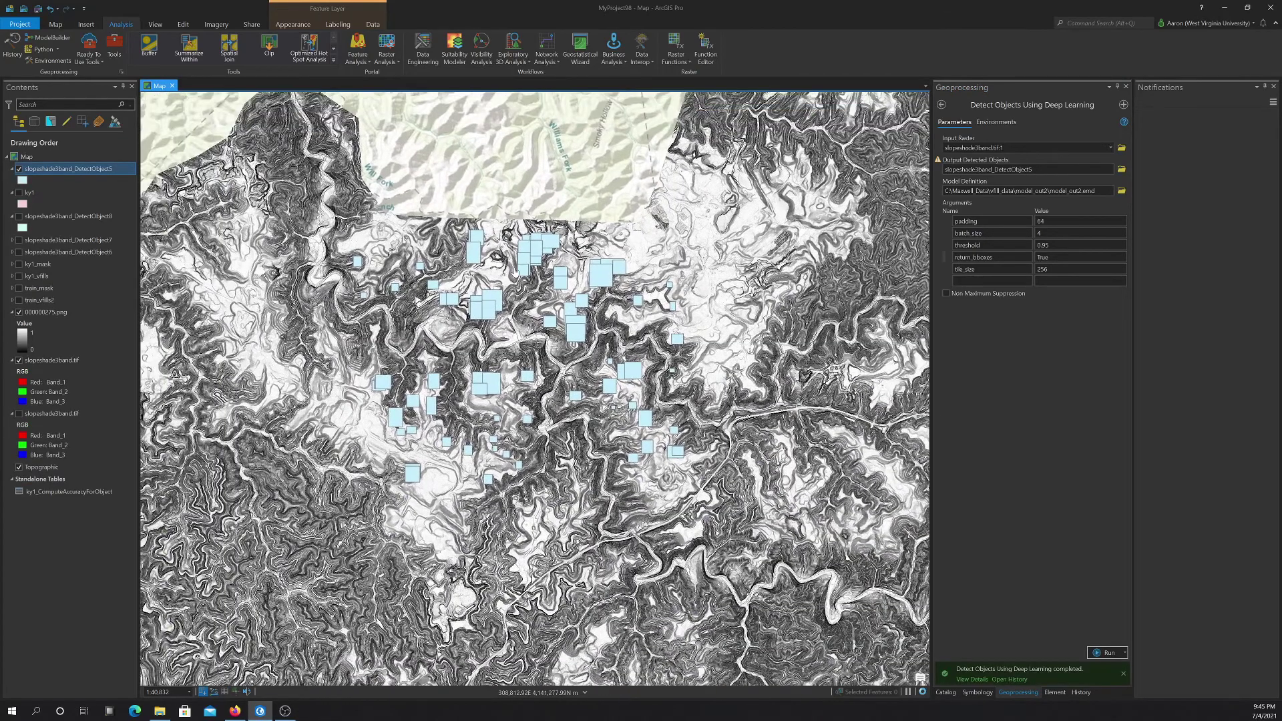
- Run Non Maximum Suppression on slopeshade3band_DetectObject5 with Confidence as the confidence score field and Class as the class value field
{"action": "scroll", "coordinate": [522, 313], "scroll_direction": "up", "scroll_amount": 3}
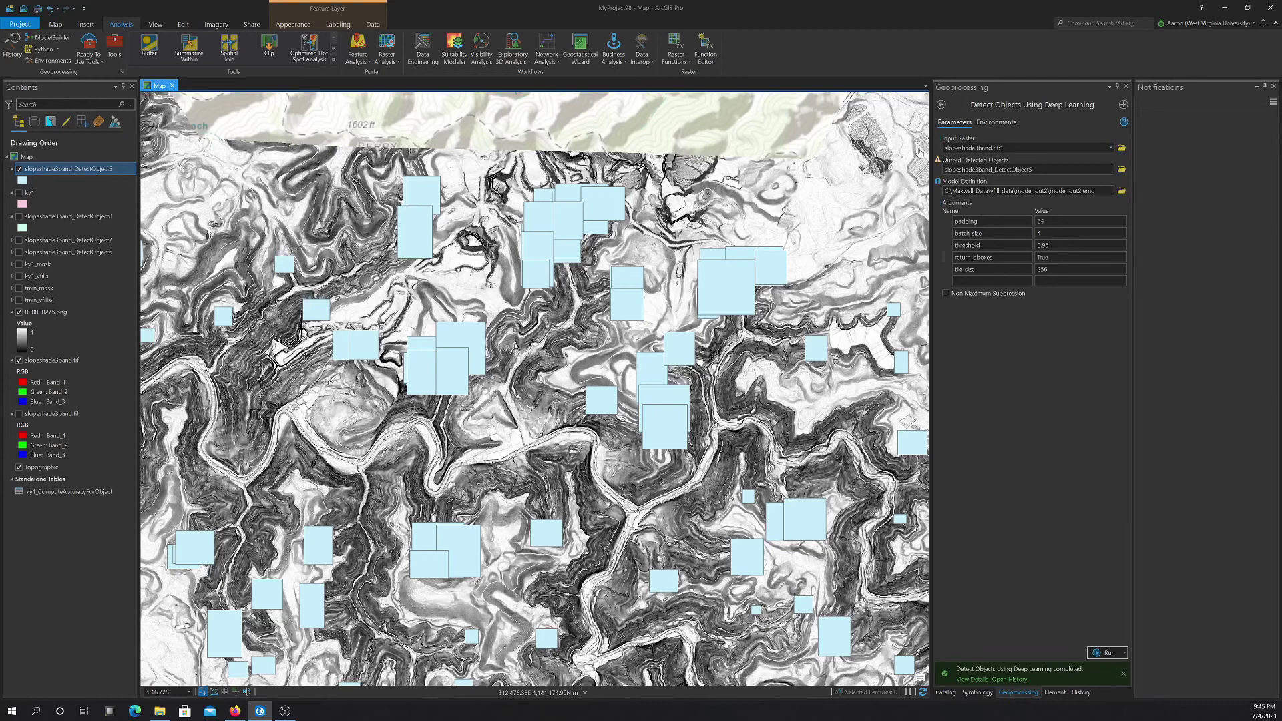
{"action": "left_click", "coordinate": [942, 105]}
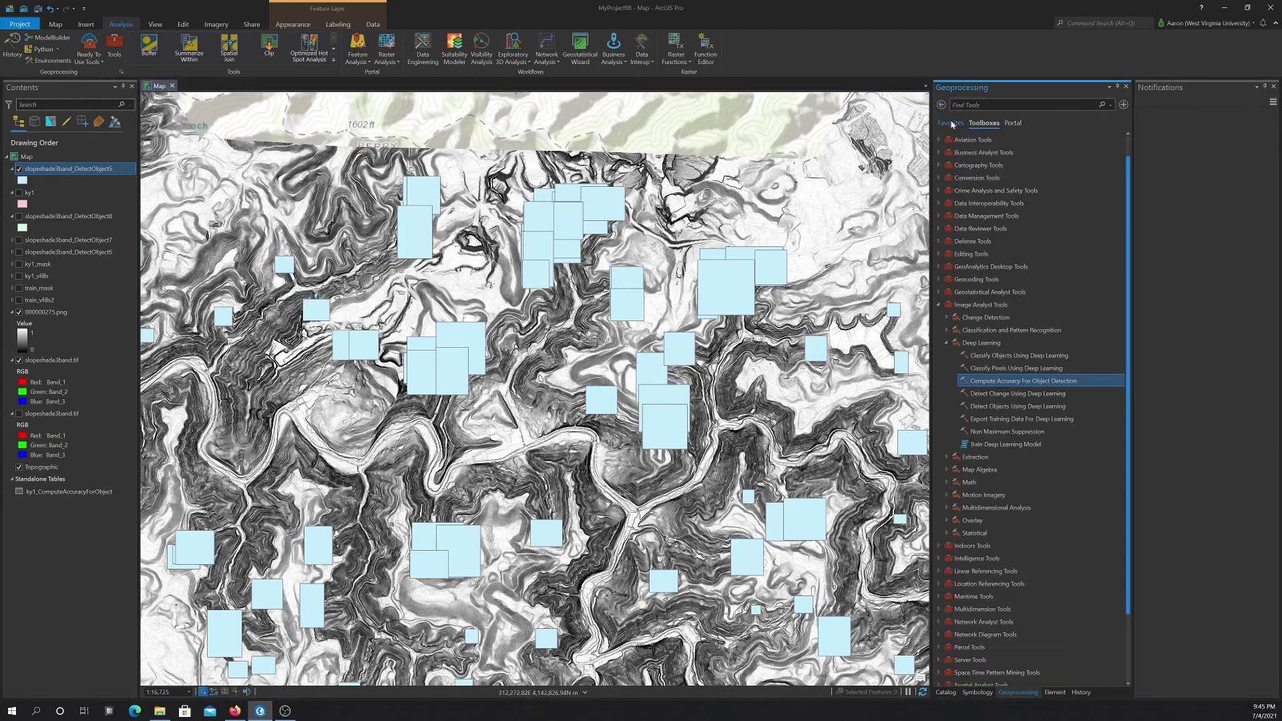
{"action": "left_click", "coordinate": [1005, 431]}
{"action": "left_click", "coordinate": [1111, 147]}
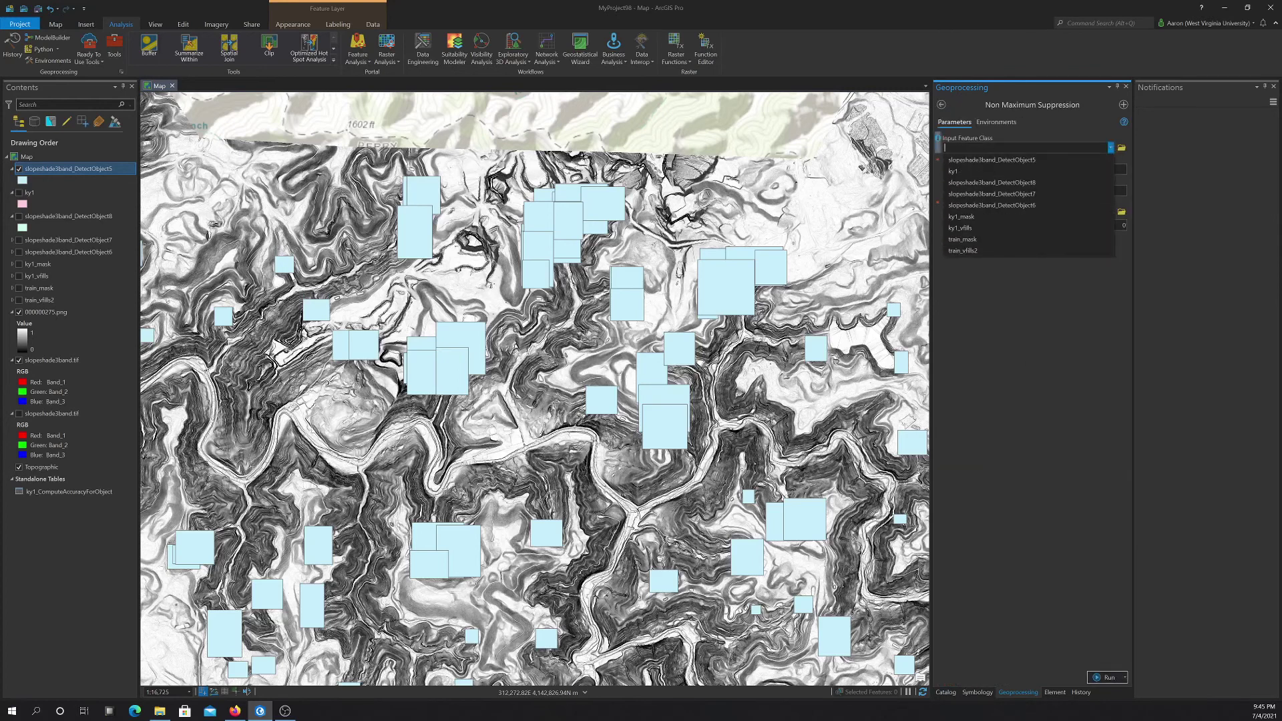
{"action": "left_click", "coordinate": [1026, 164]}
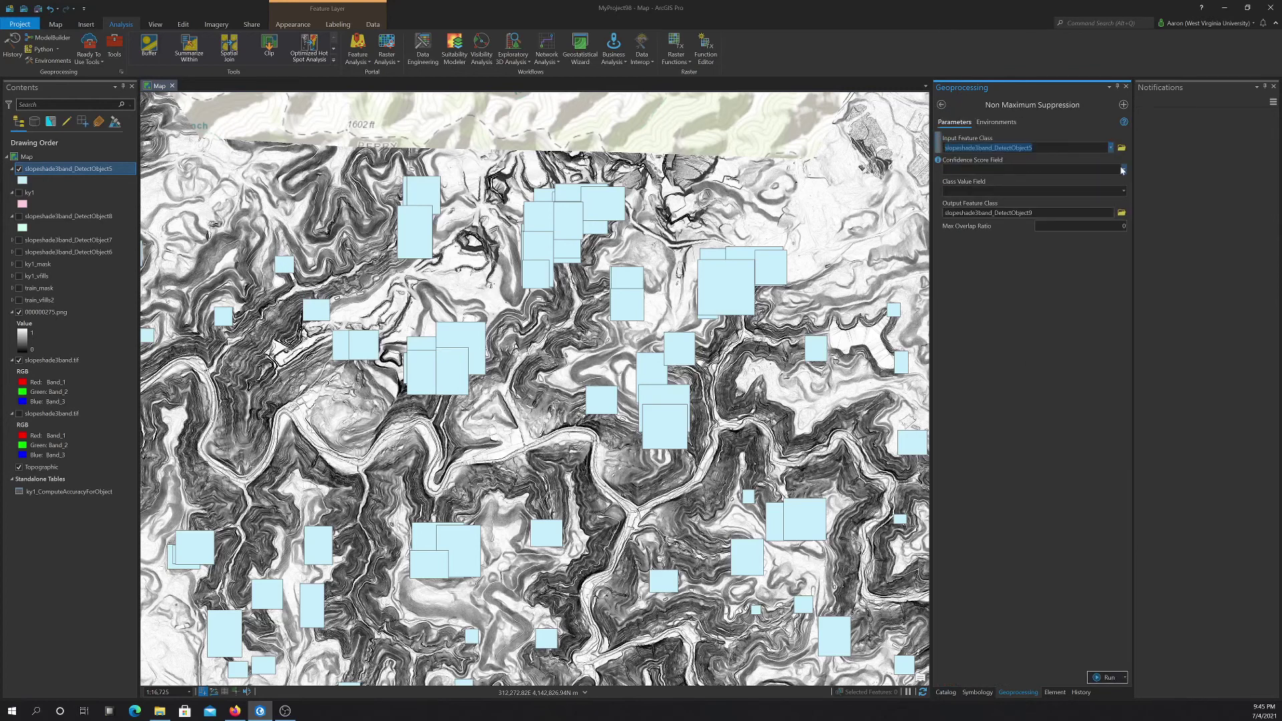
{"action": "left_click", "coordinate": [1022, 170]}
{"action": "left_click", "coordinate": [964, 182]}
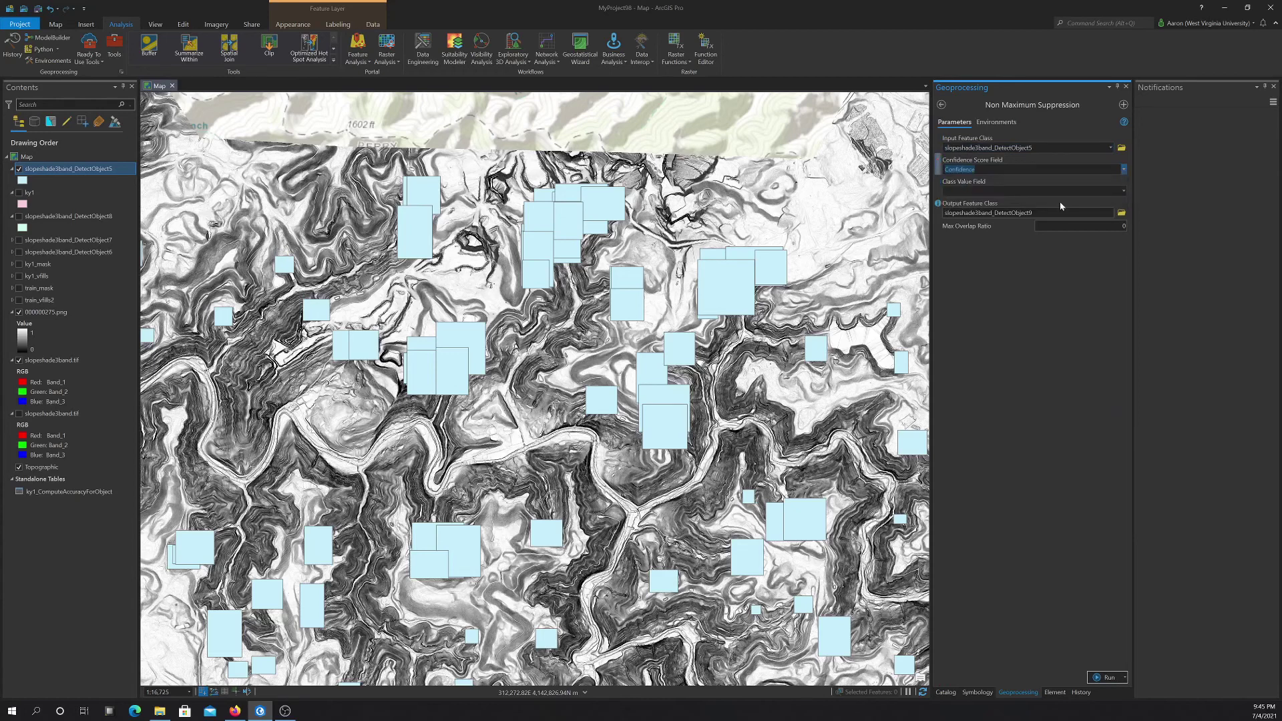
{"action": "left_click", "coordinate": [1022, 191]}
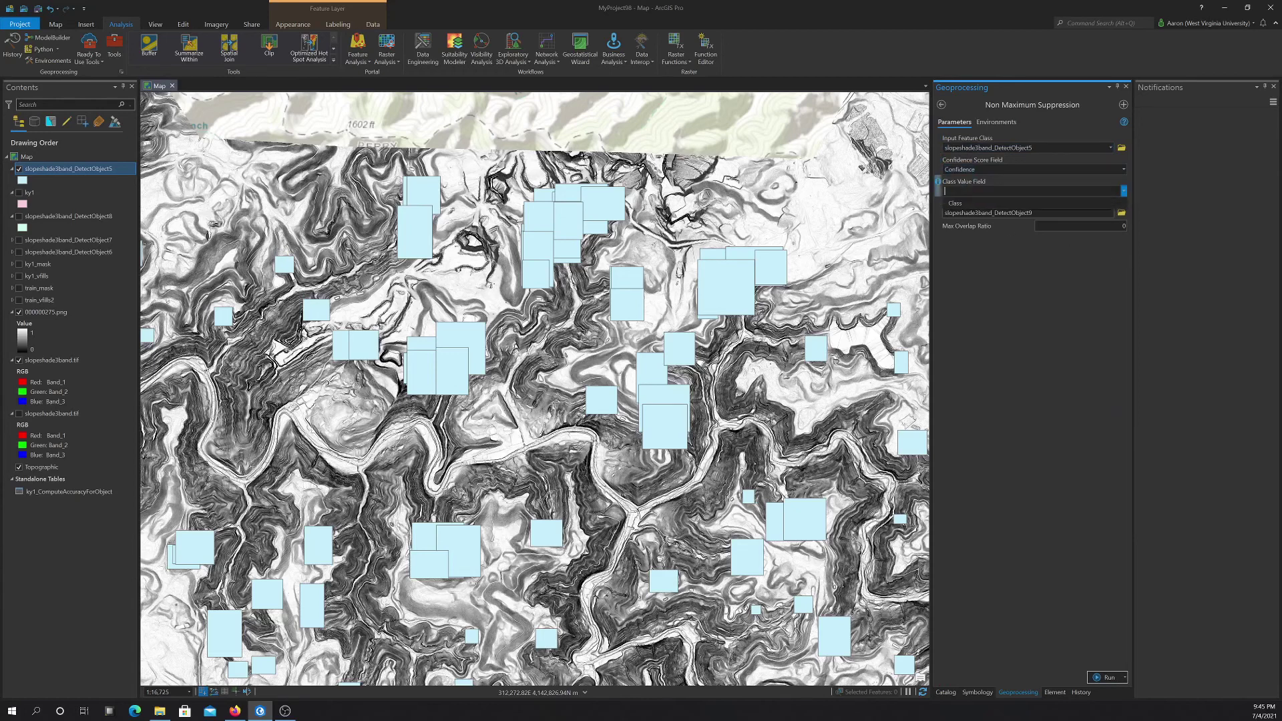
{"action": "left_click", "coordinate": [965, 204]}
{"action": "left_click", "coordinate": [1107, 677]}
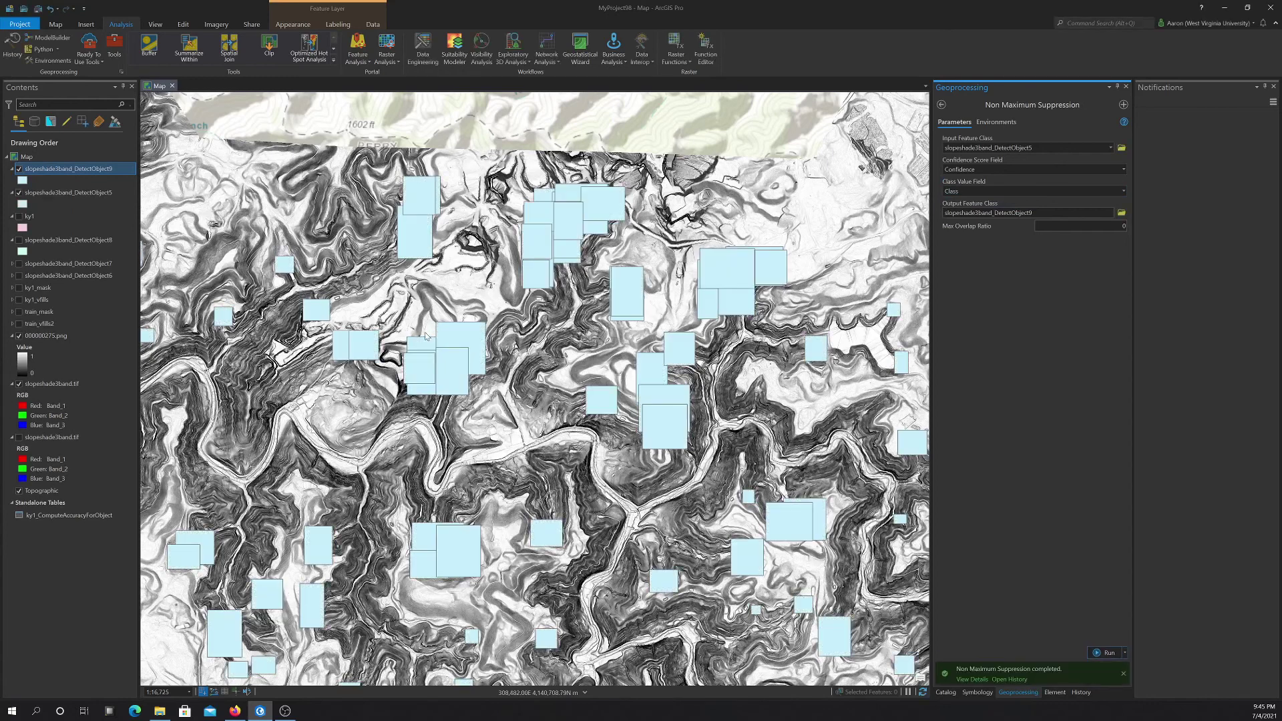
- Hide the slopeshade3band_DetectObject5 layer and inspect the remaining non-overlapping bounding boxes across the slopeshade
{"action": "left_click", "coordinate": [19, 192]}
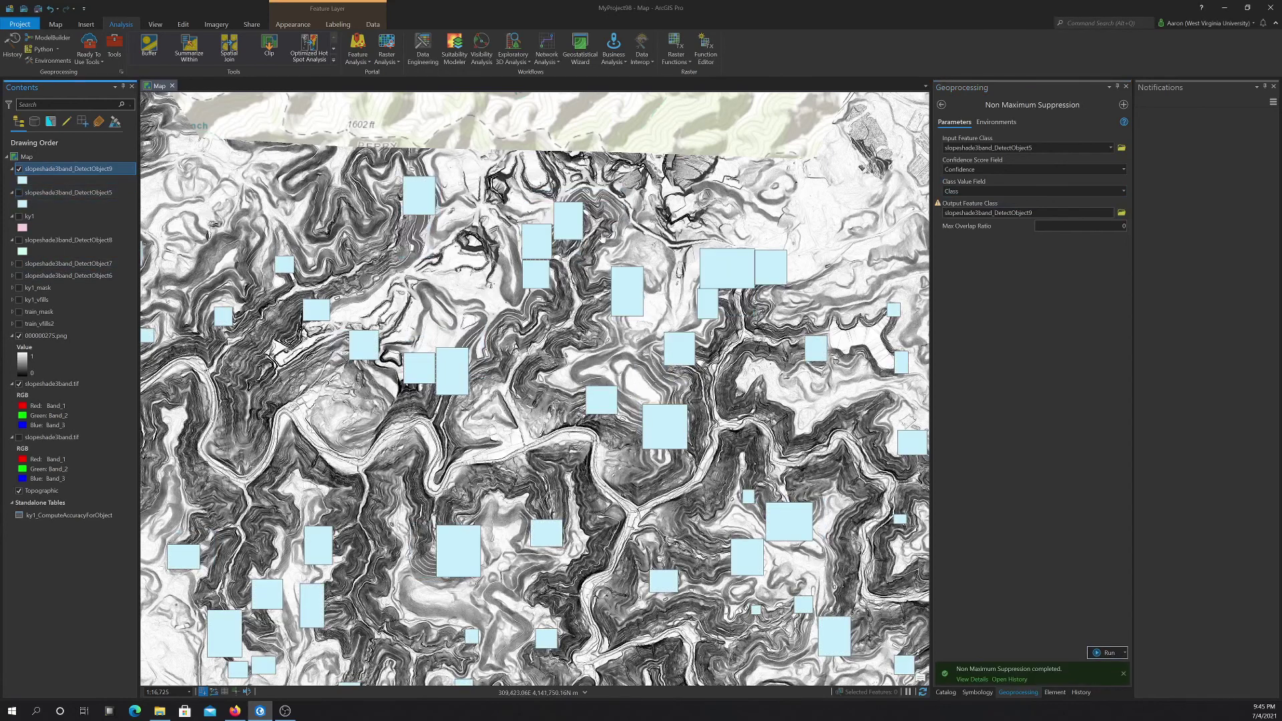
{"action": "scroll", "coordinate": [650, 325], "scroll_direction": "down", "scroll_amount": 2}
{"action": "scroll", "coordinate": [650, 325], "scroll_direction": "down", "scroll_amount": 1}
{"action": "scroll", "coordinate": [650, 324], "scroll_direction": "up", "scroll_amount": 1}
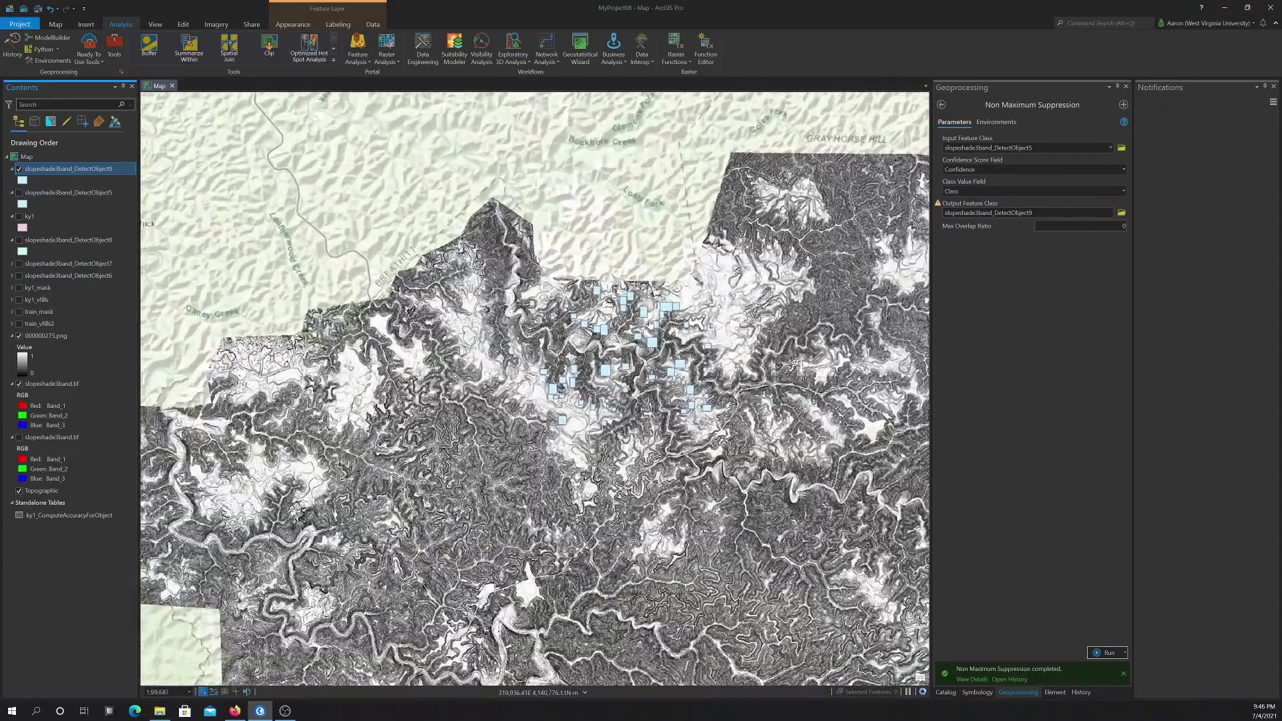